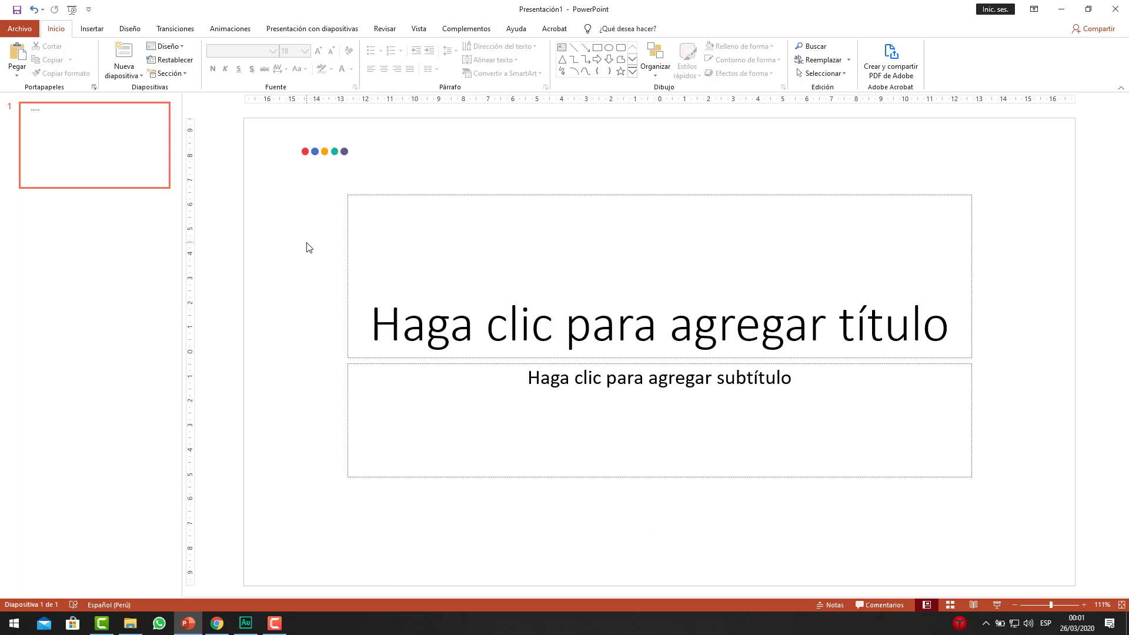
Switch the slide to the 'En blanco' layout so the title and subtitle placeholders disappear
{"action": "right_click", "coordinate": [287, 214]}
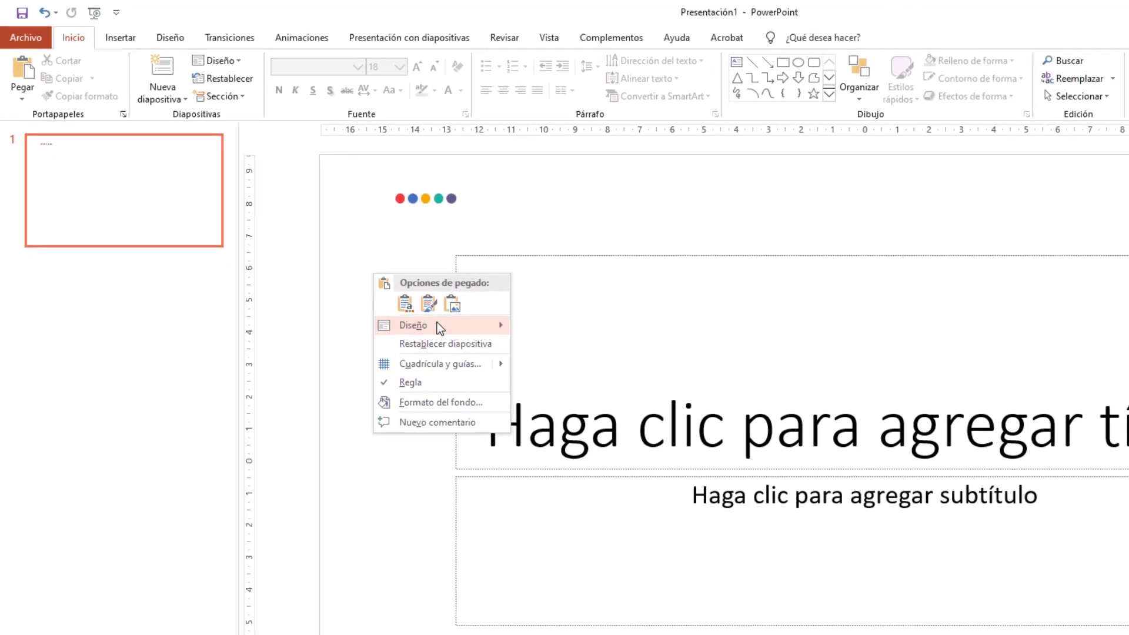
{"action": "left_click", "coordinate": [410, 396]}
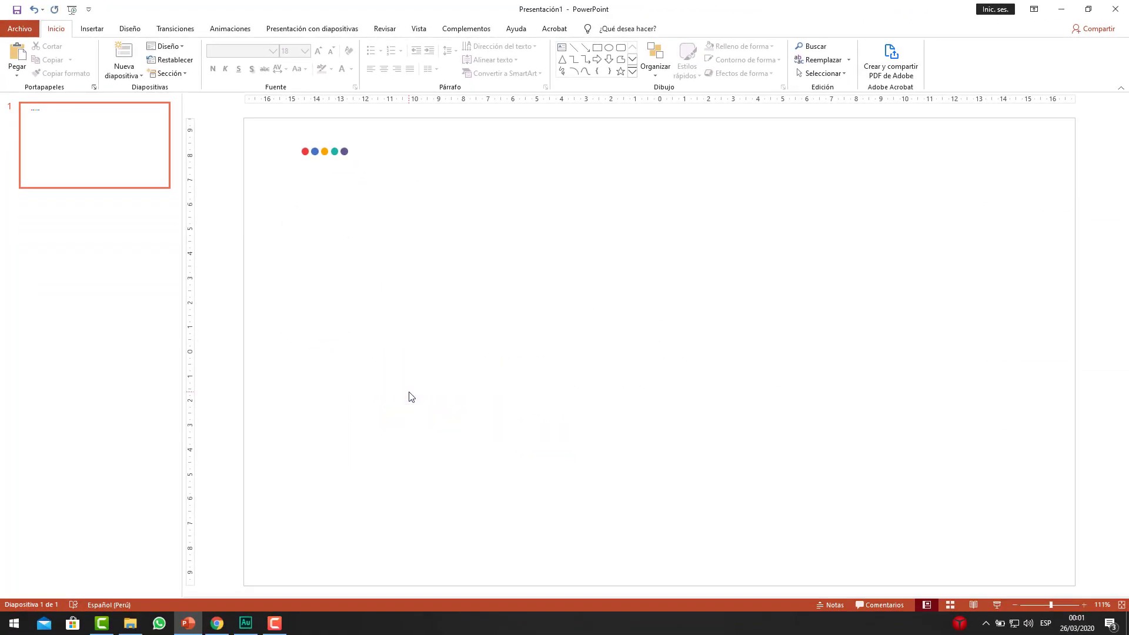
In Formato del fondo, set a custom RGB 230/230/230 fill with Transparencia 30%
{"action": "right_click", "coordinate": [455, 242]}
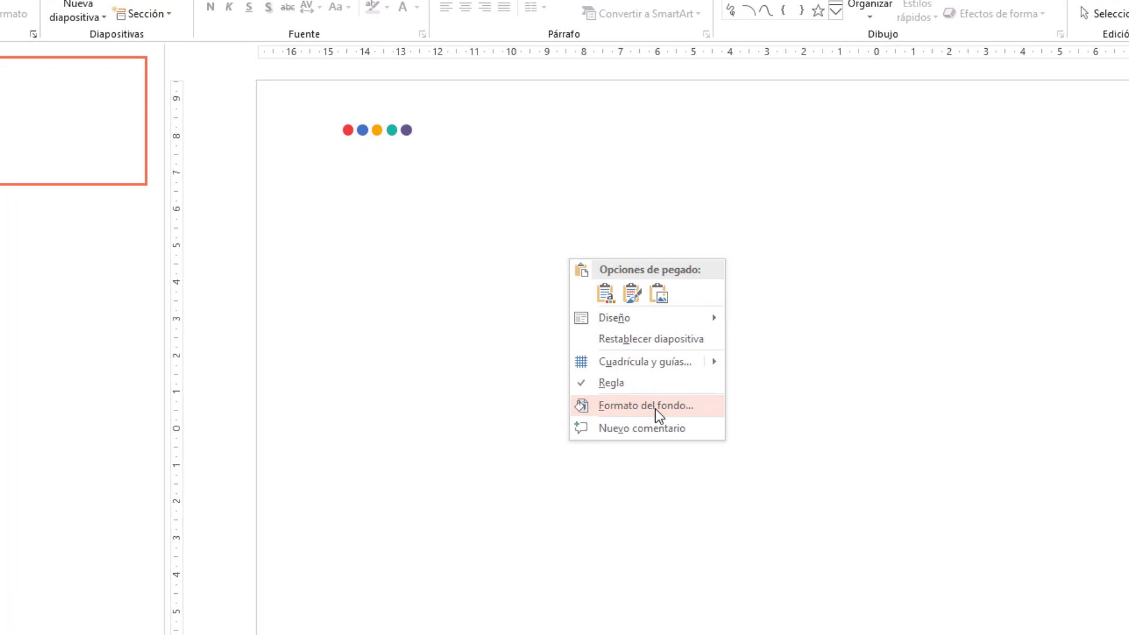
{"action": "left_click", "coordinate": [654, 408]}
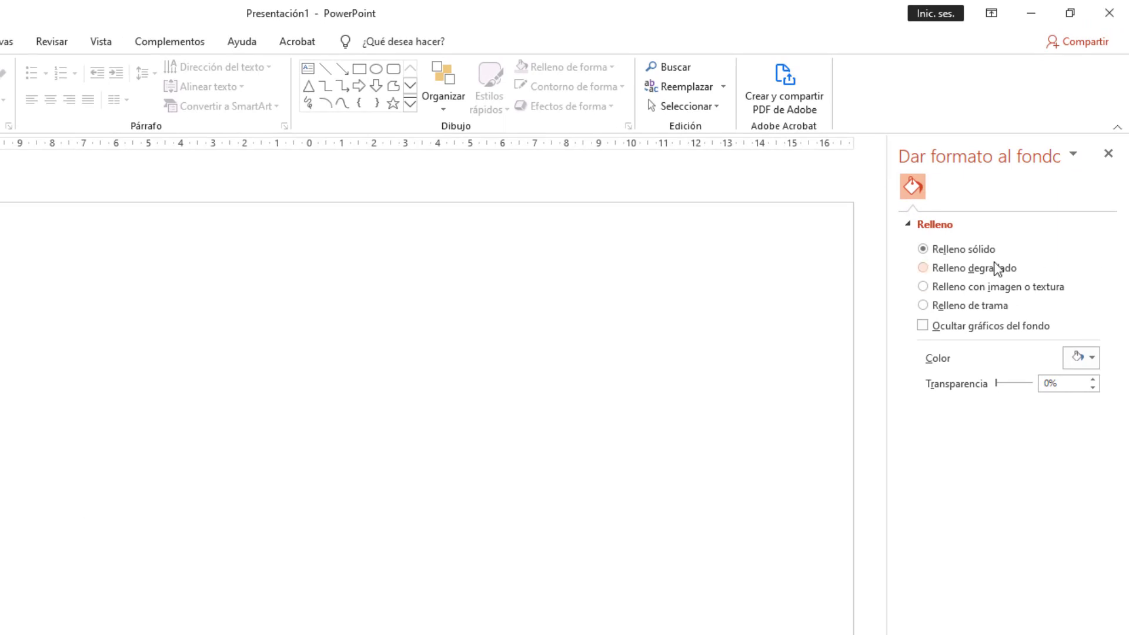
{"action": "left_click", "coordinate": [1089, 357]}
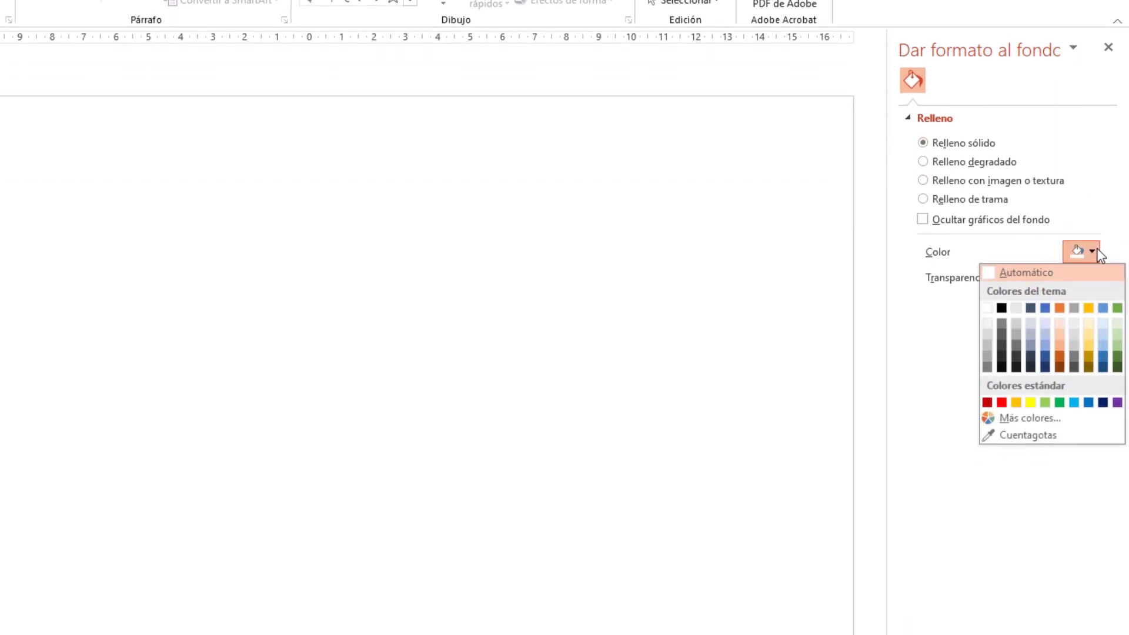
{"action": "left_click", "coordinate": [1035, 415]}
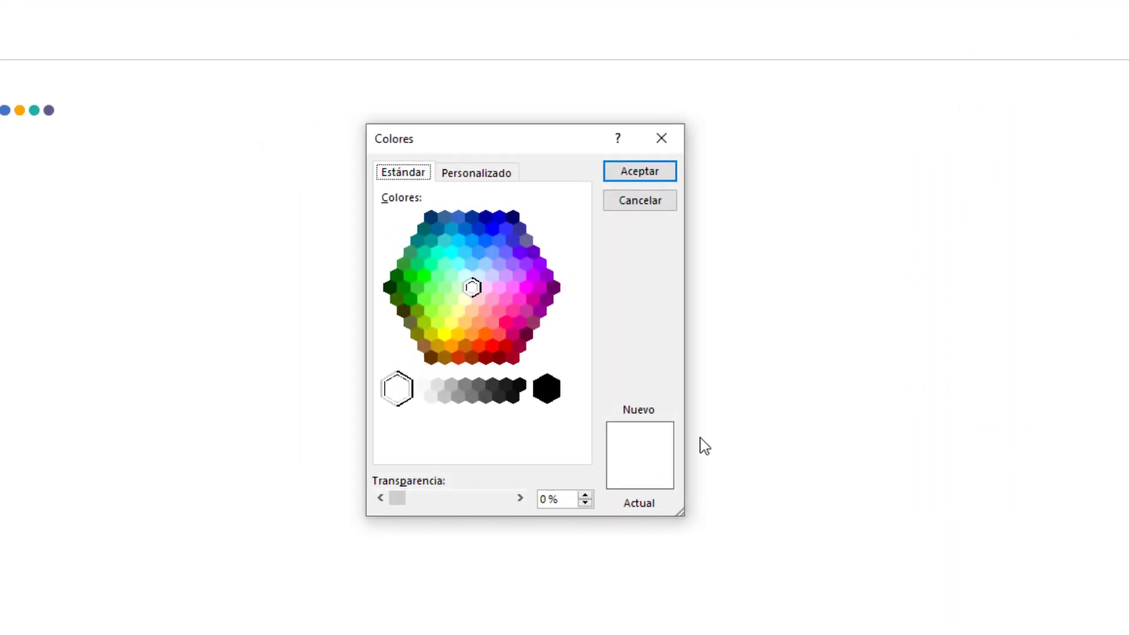
{"action": "left_click", "coordinate": [529, 171]}
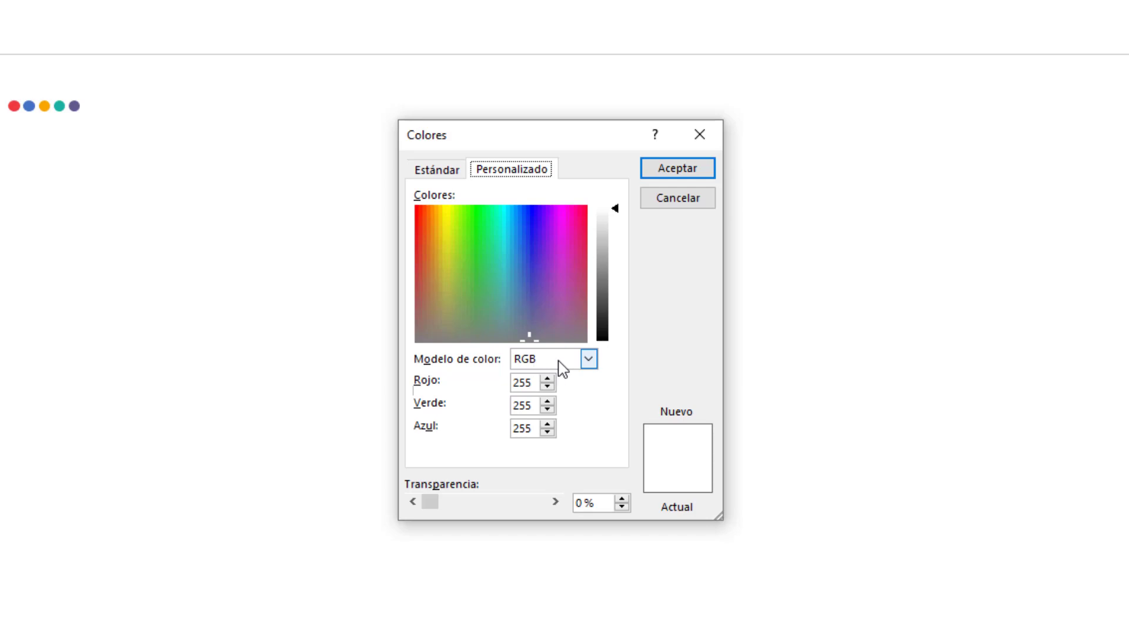
{"action": "left_click", "coordinate": [533, 383]}
{"action": "double_click", "coordinate": [522, 383]}
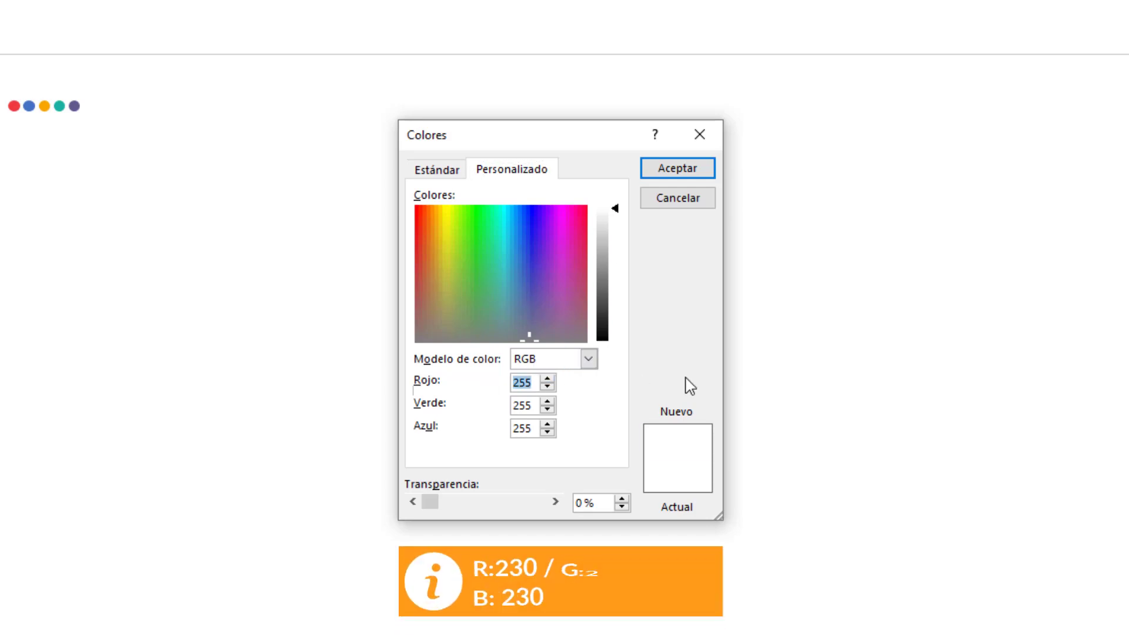
{"action": "type", "text": "230"}
{"action": "key", "text": "Tab"}
{"action": "type", "text": "230"}
{"action": "key", "text": "Tab"}
{"action": "type", "text": "230"}
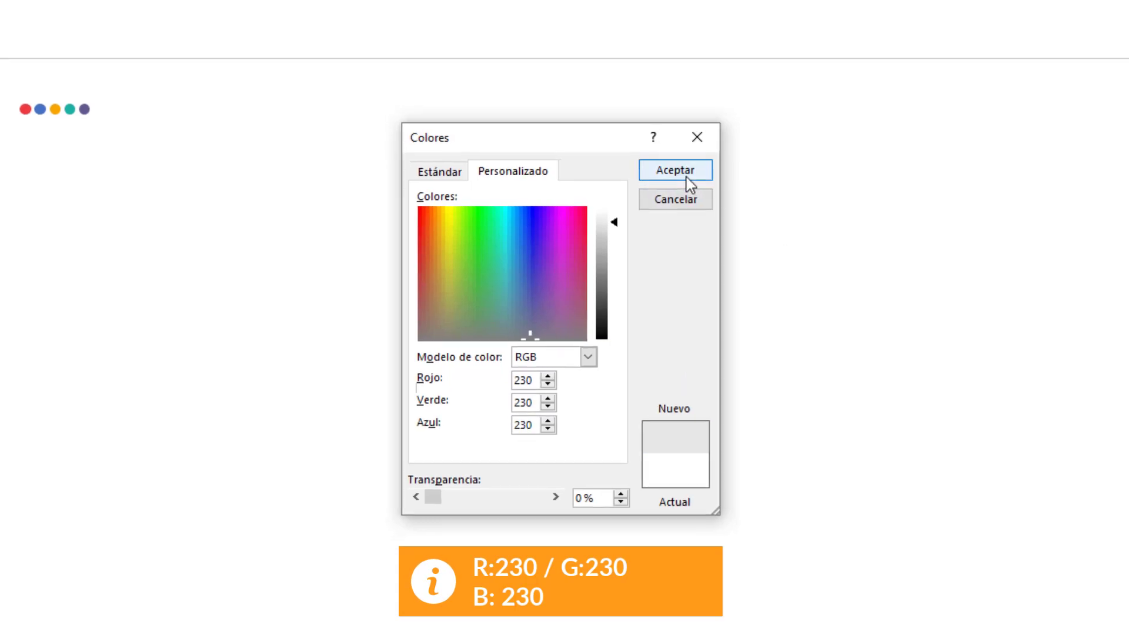
{"action": "left_click", "coordinate": [687, 174]}
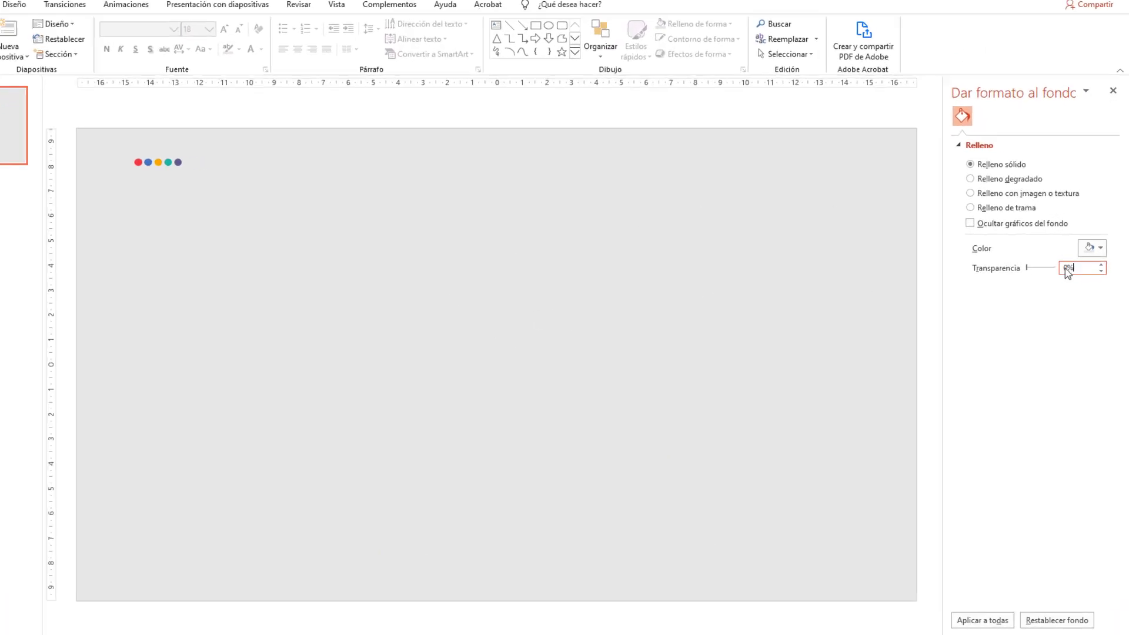
{"action": "double_click", "coordinate": [1065, 266]}
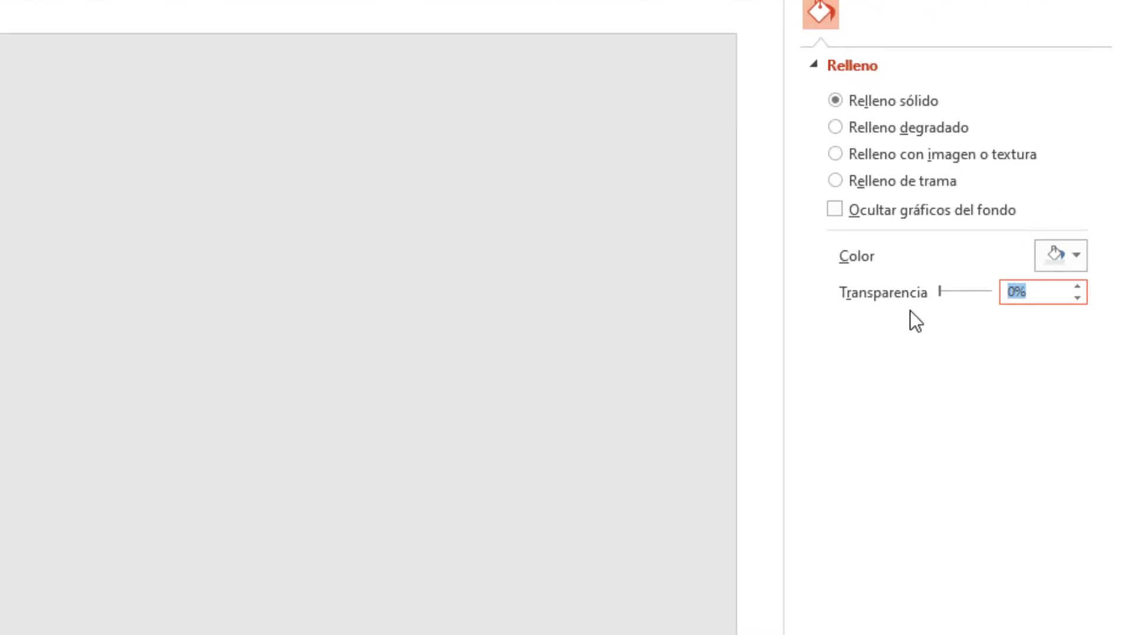
{"action": "type", "text": "30"}
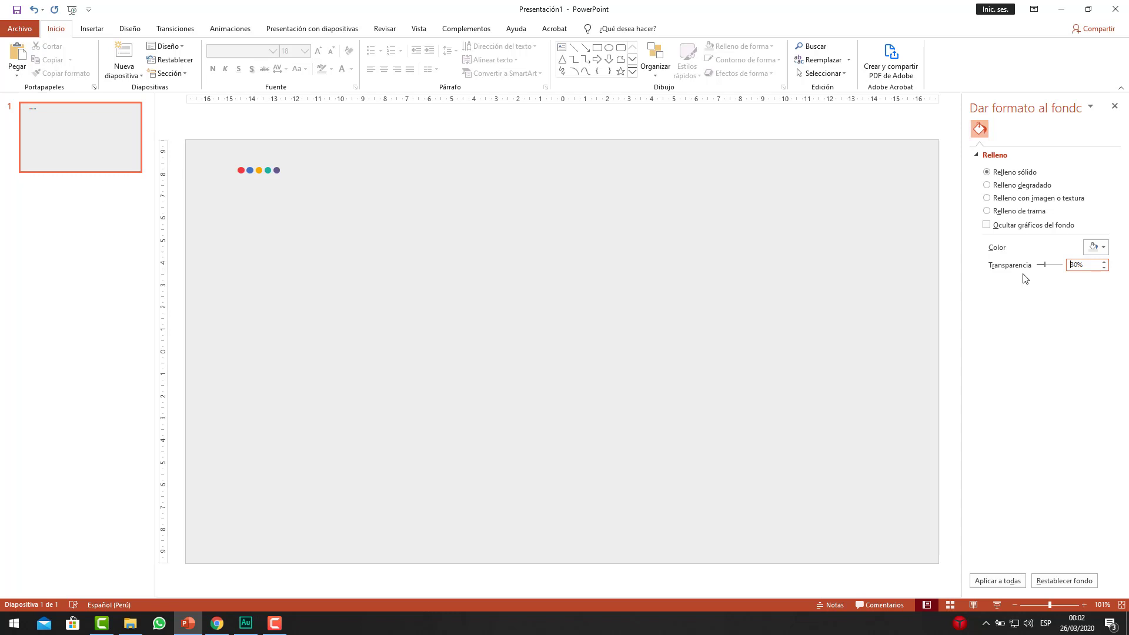
In Chrome, search images for 'mapamundi punto png' filtered to large size
{"action": "left_click", "coordinate": [217, 623]}
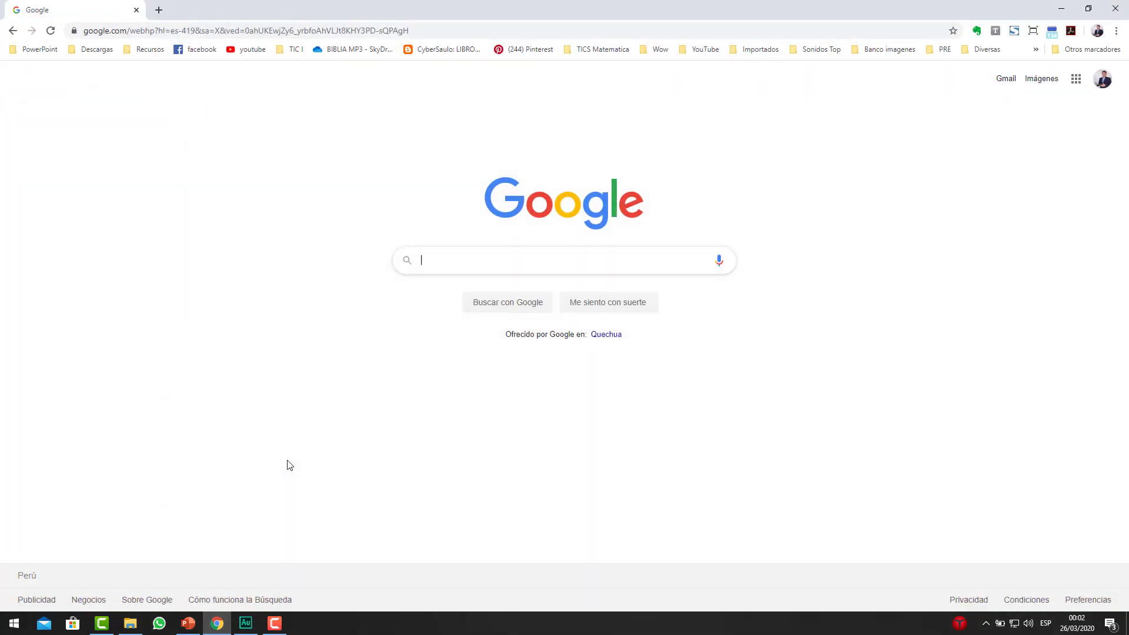
{"action": "left_click", "coordinate": [218, 28]}
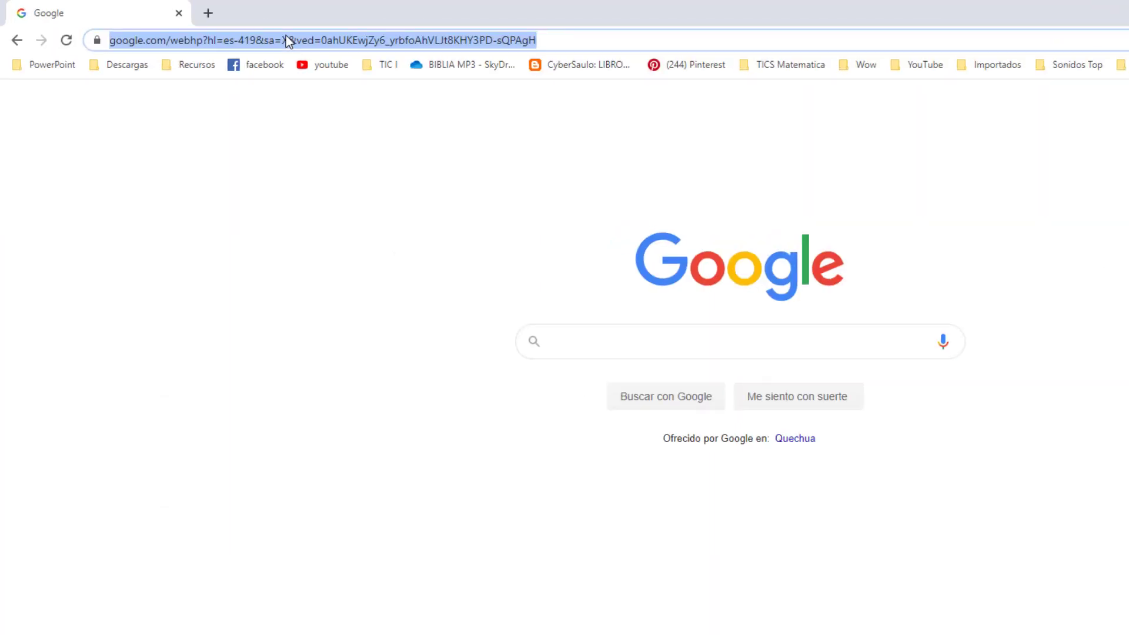
{"action": "type", "text": "mapa"}
{"action": "key", "text": "Delete"}
{"action": "key", "text": "Down"}
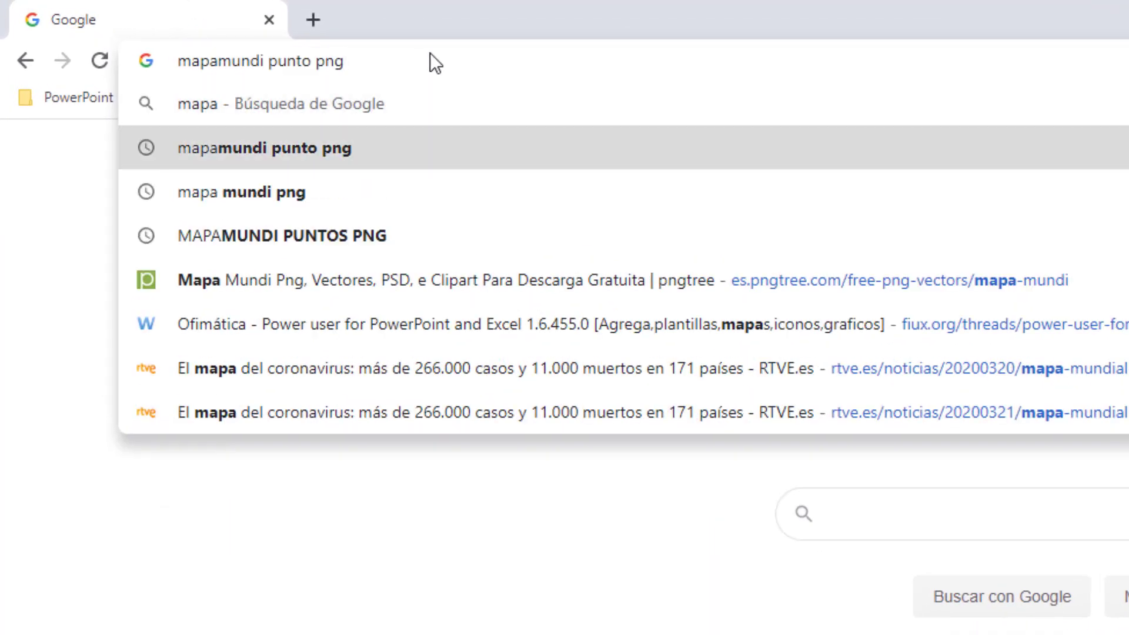
{"action": "key", "text": "Return"}
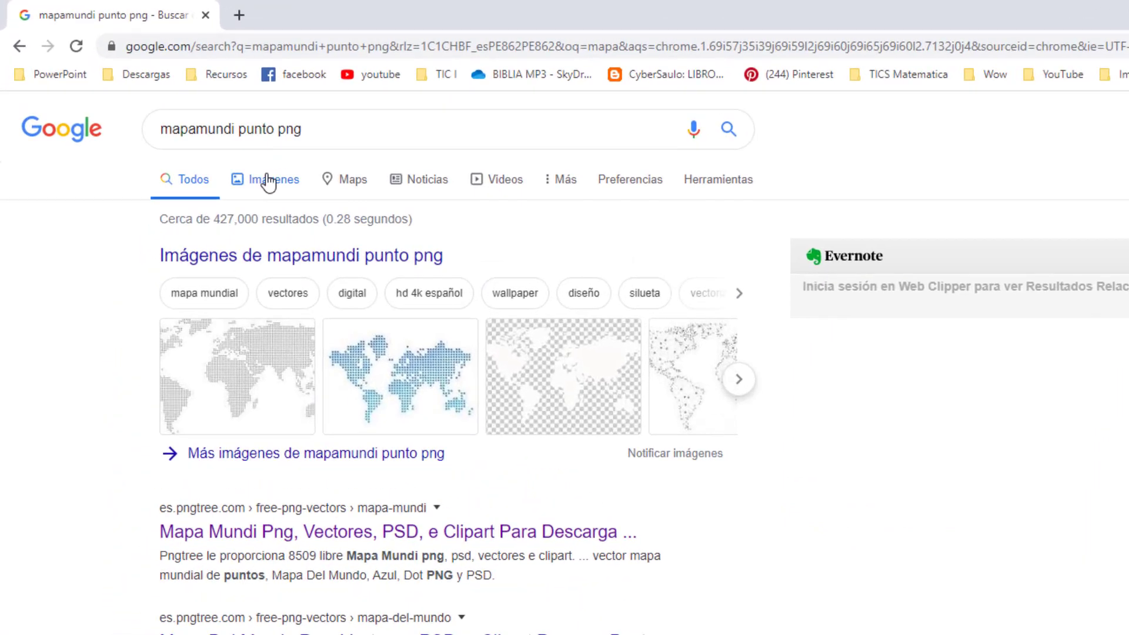
{"action": "left_click", "coordinate": [176, 119]}
{"action": "left_click", "coordinate": [698, 174]}
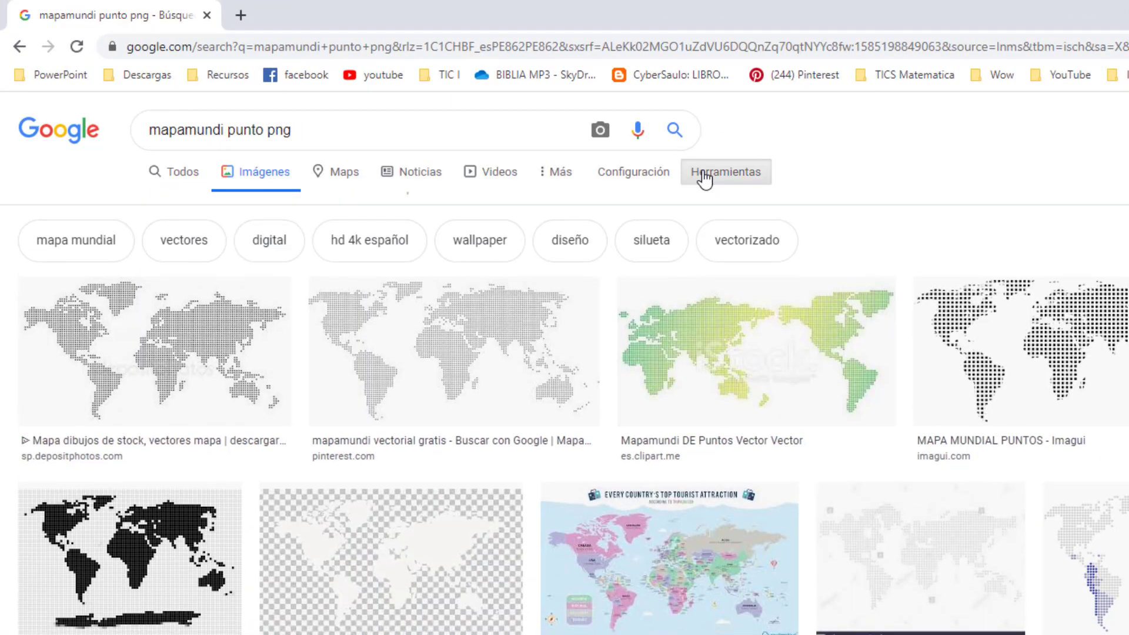
{"action": "left_click", "coordinate": [187, 207]}
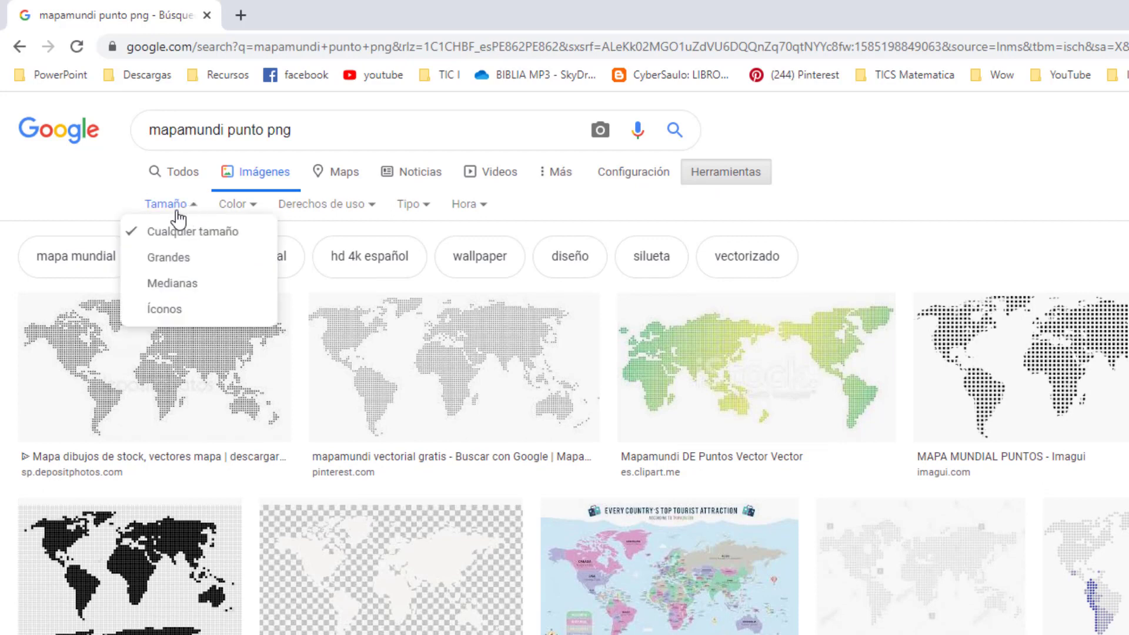
{"action": "left_click", "coordinate": [168, 259]}
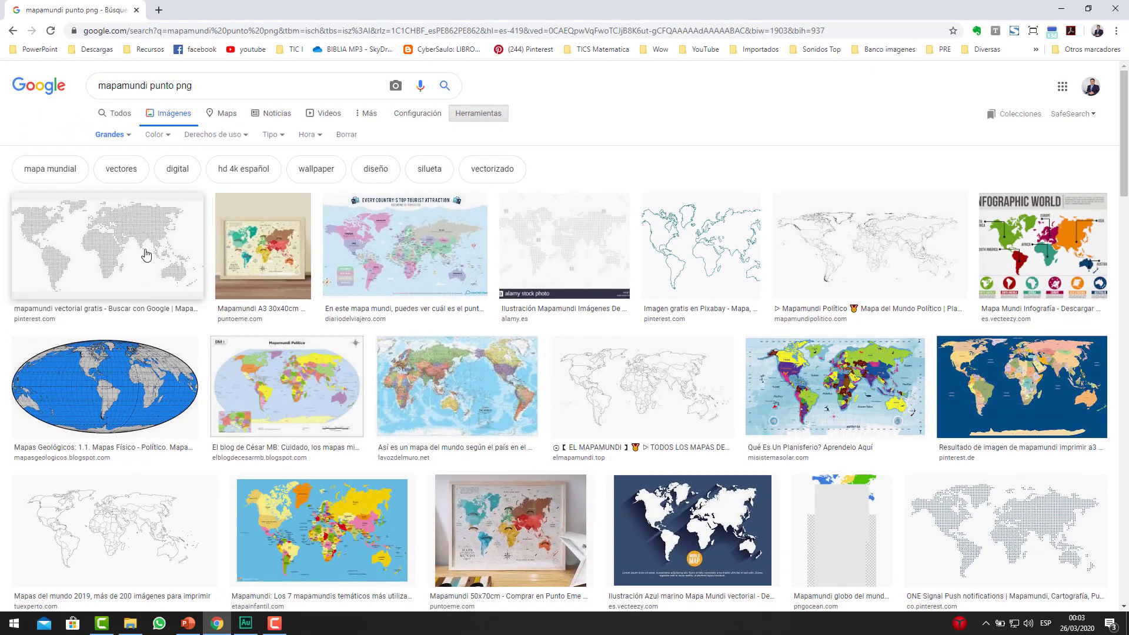
Save the large dotted world map image and return to PowerPoint
{"action": "left_click", "coordinate": [147, 255]}
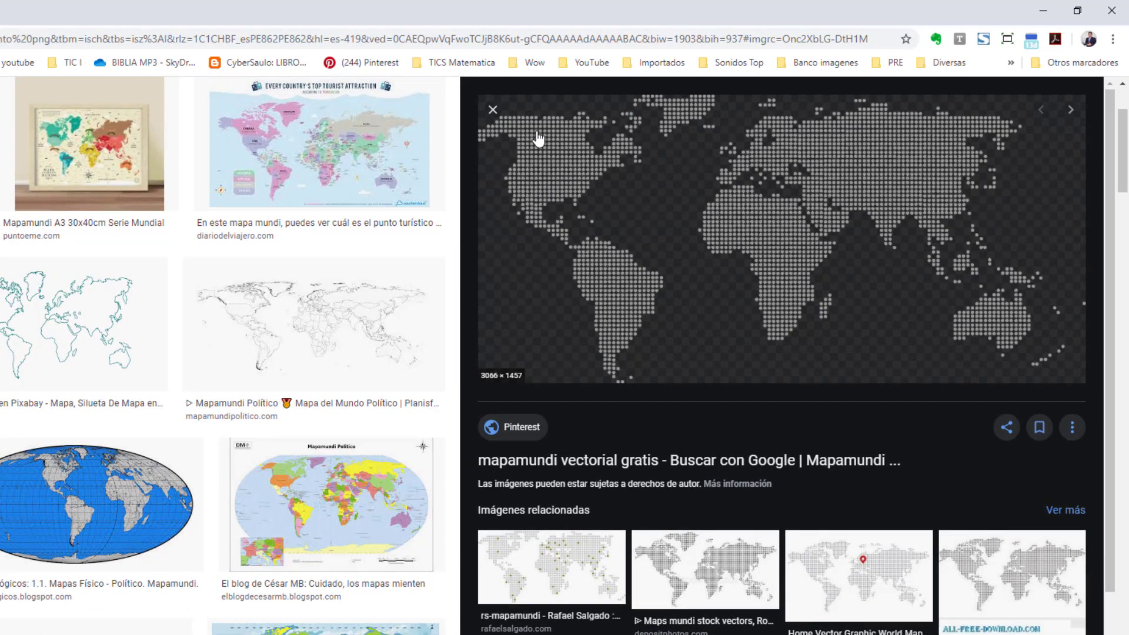
{"action": "right_click", "coordinate": [759, 189]}
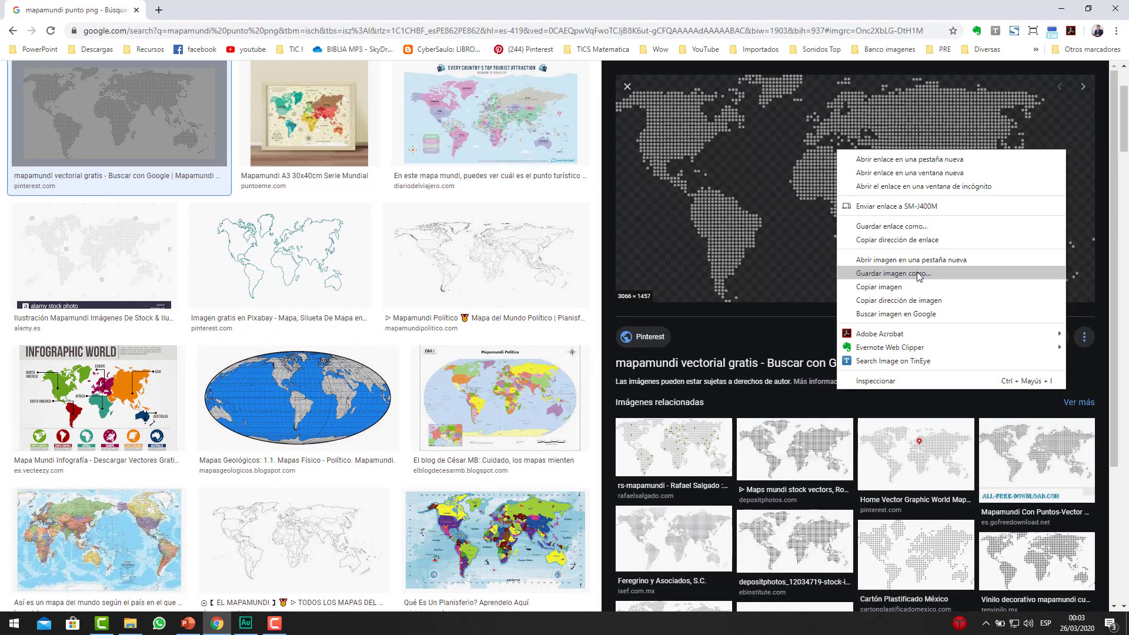
{"action": "left_click", "coordinate": [916, 272]}
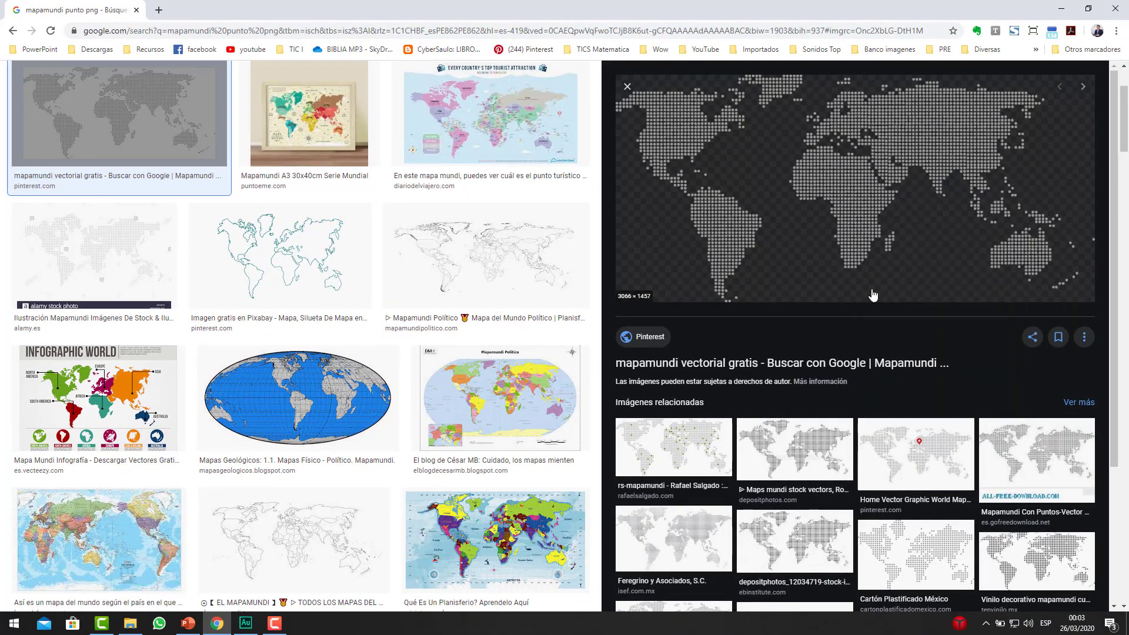
{"action": "left_click", "coordinate": [188, 624]}
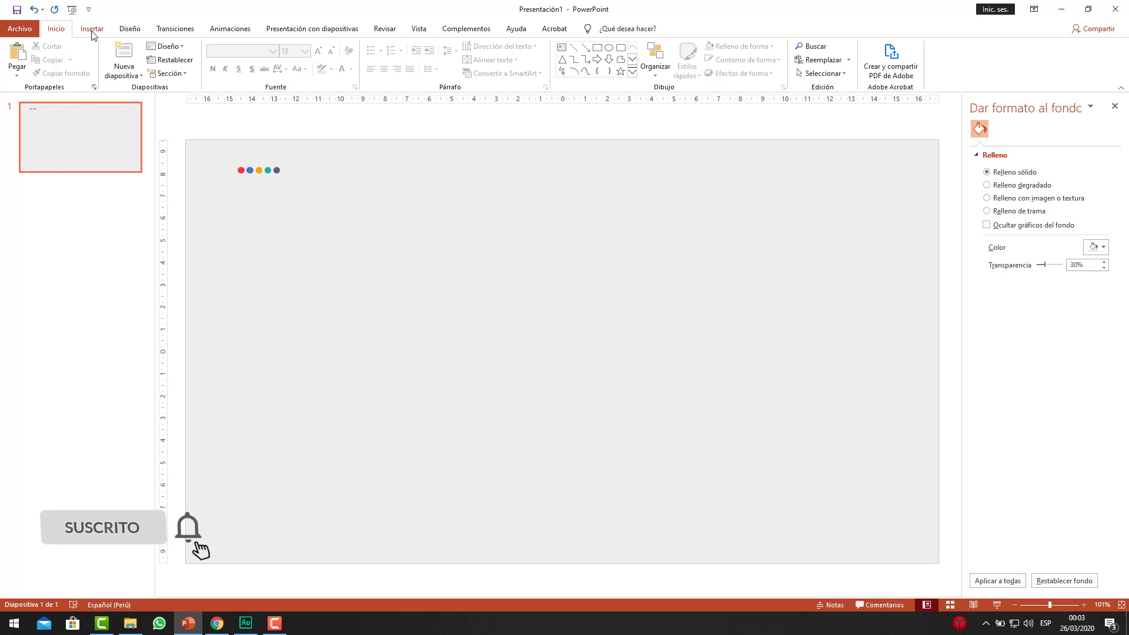
Insert the 'Mapamundi cuadros' picture and drag it until it is centred on the slide
{"action": "left_click", "coordinate": [92, 30]}
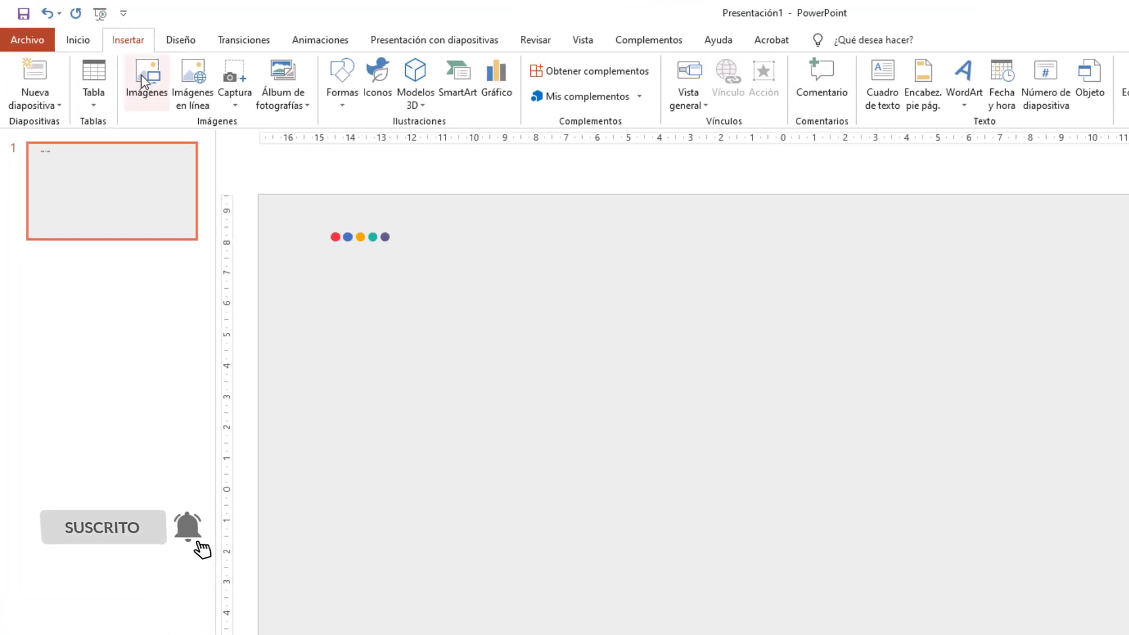
{"action": "left_click", "coordinate": [142, 75]}
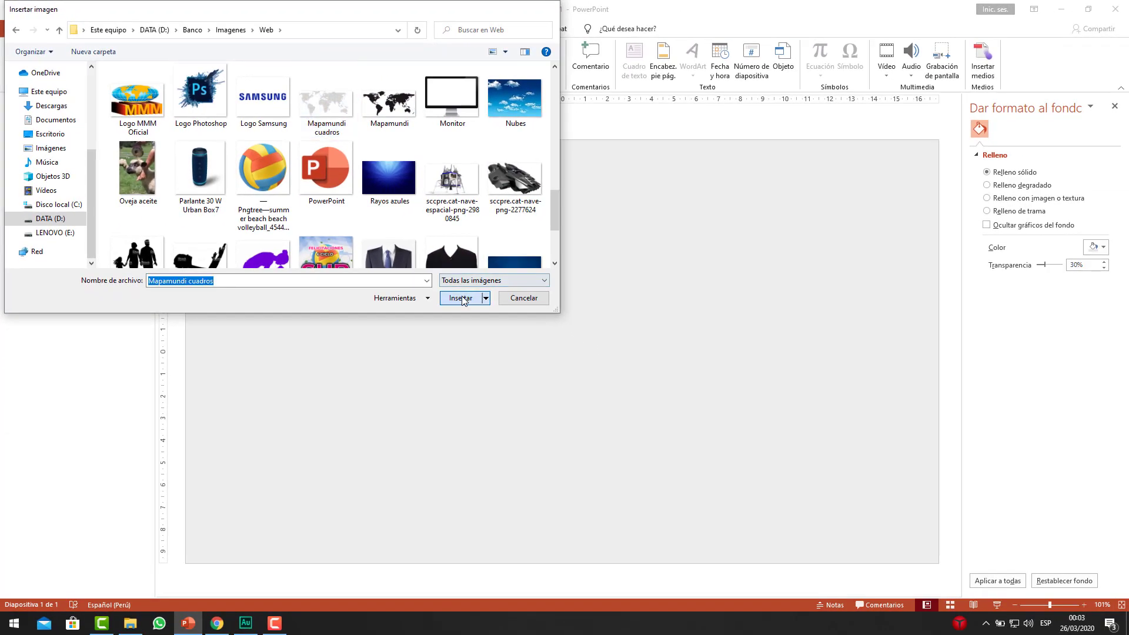
{"action": "left_click", "coordinate": [462, 299]}
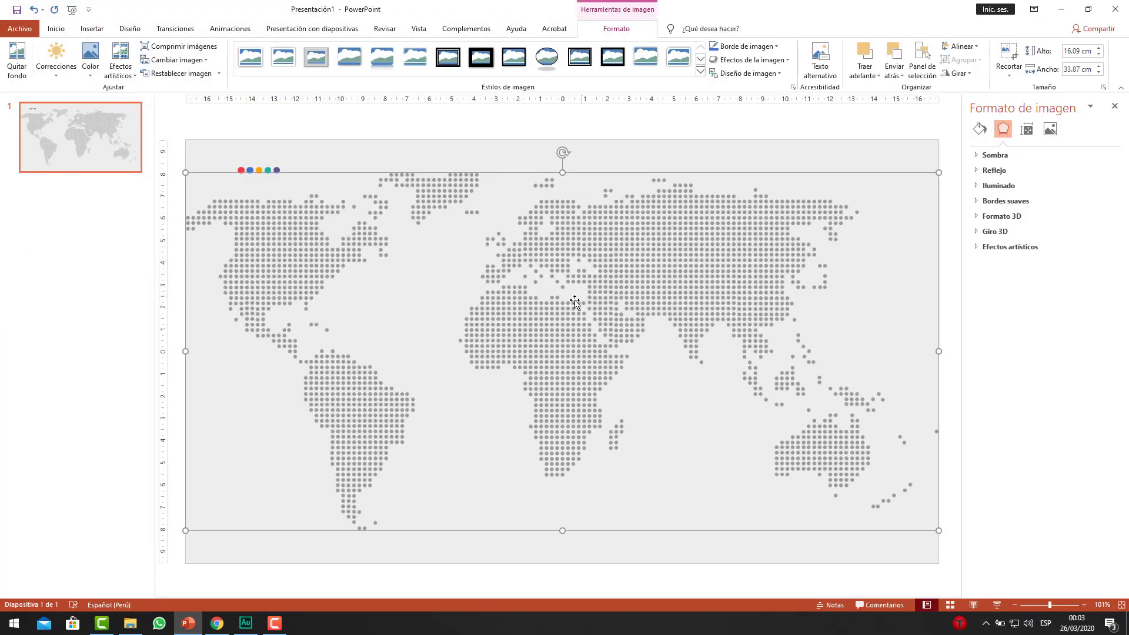
{"action": "left_click_drag", "start_coordinate": [575, 303], "coordinate": [568, 303]}
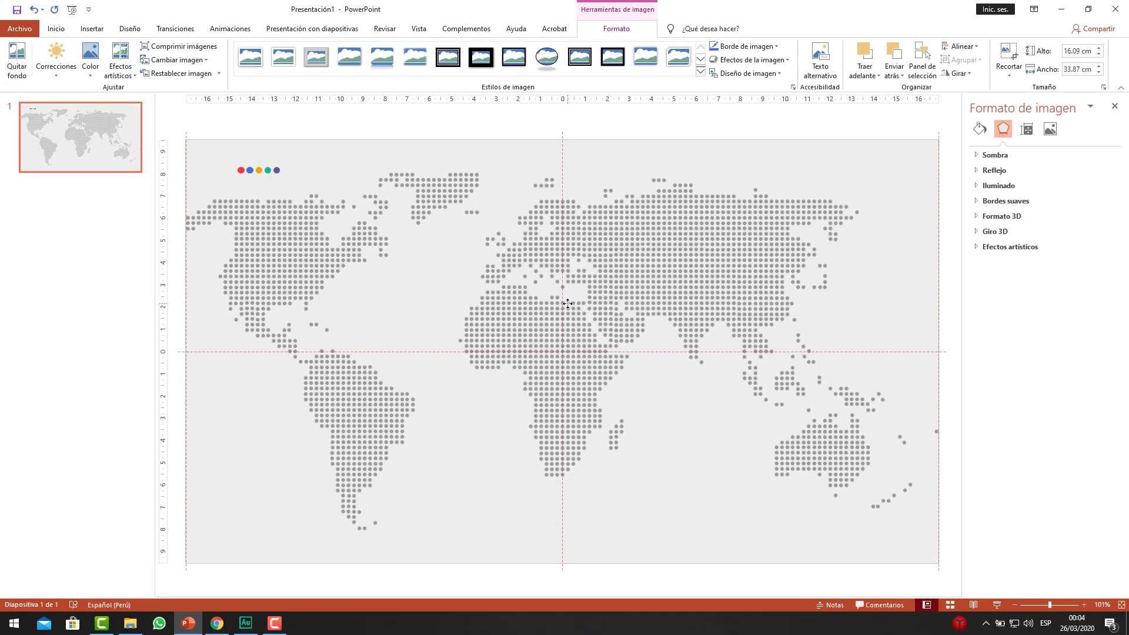
{"action": "left_click_drag", "start_coordinate": [568, 304], "coordinate": [567, 303]}
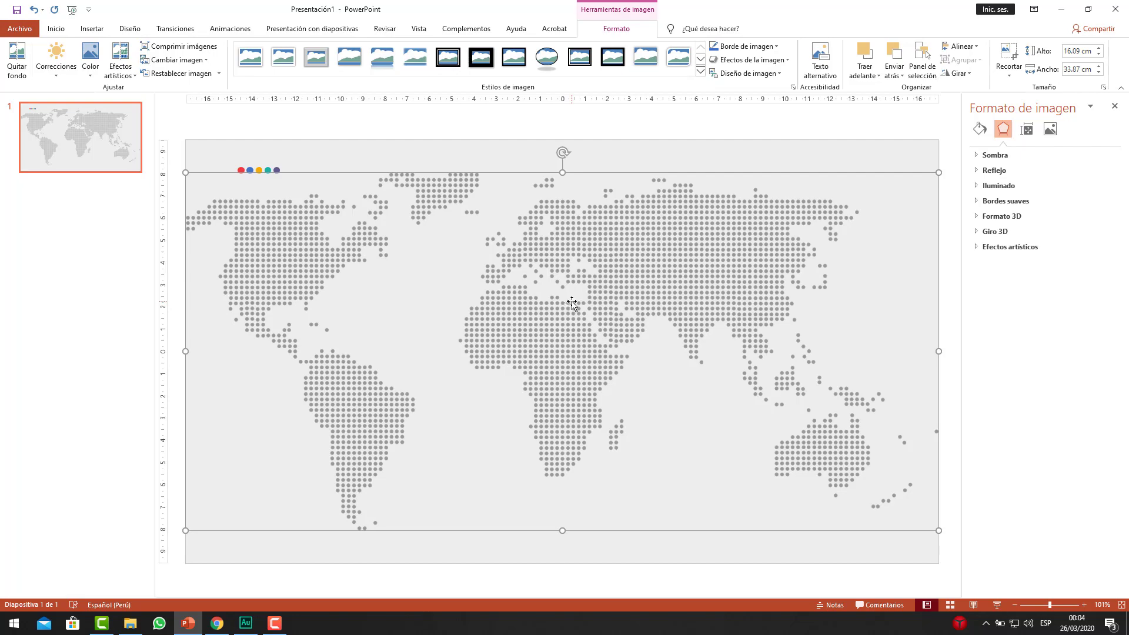
Set the map picture's brightness to 20% and contrast to 35%
{"action": "left_click", "coordinate": [1050, 131]}
{"action": "left_click", "coordinate": [1036, 156]}
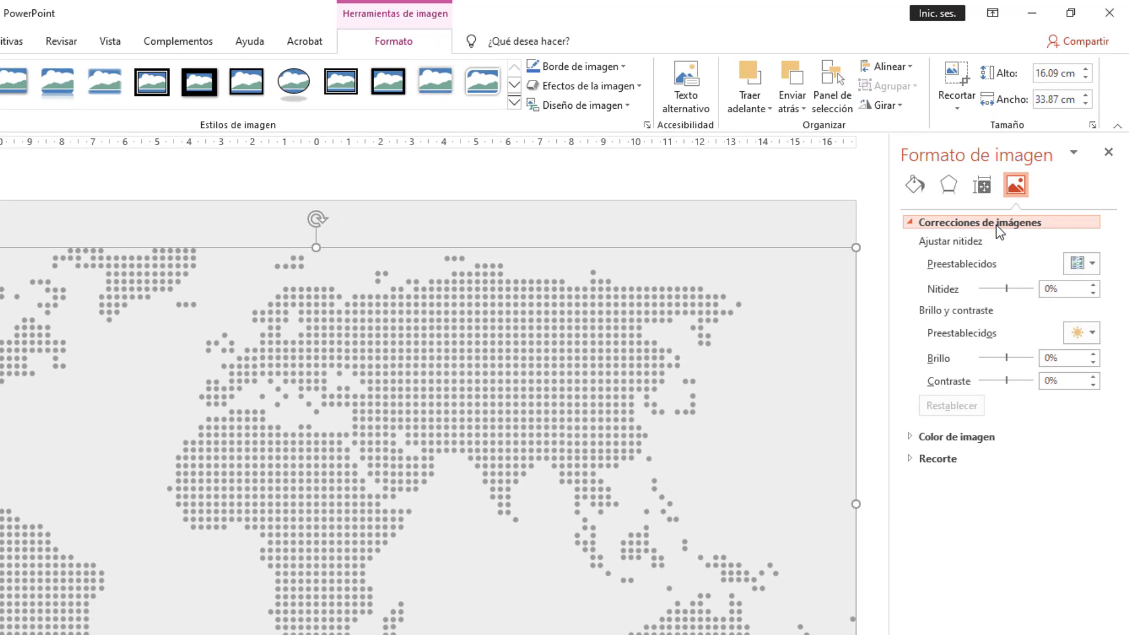
{"action": "left_click", "coordinate": [1063, 357]}
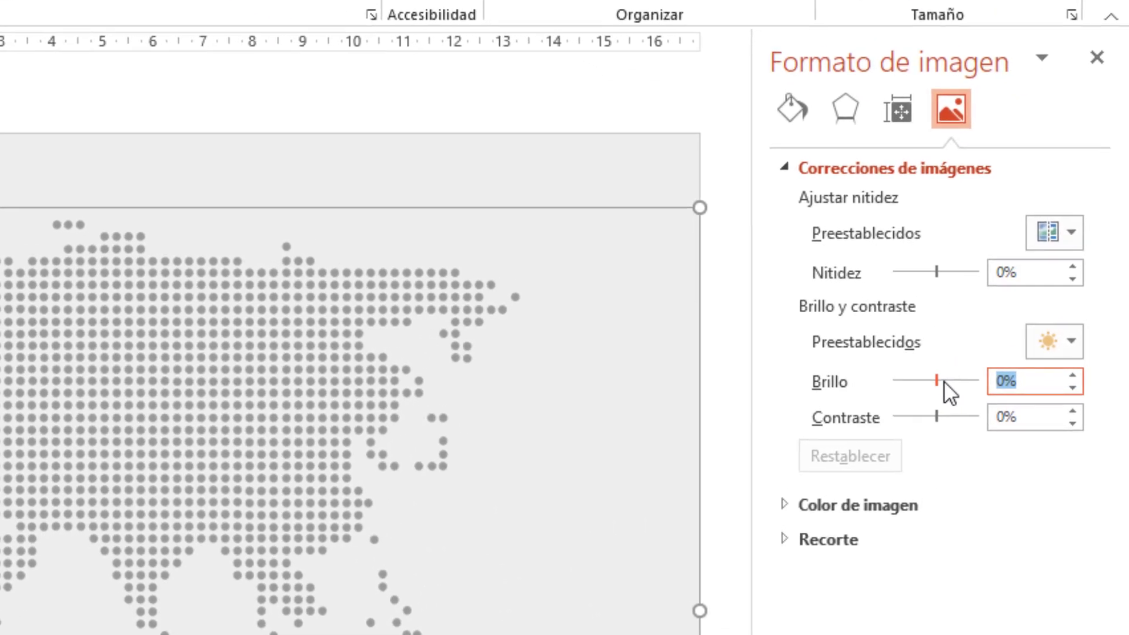
{"action": "type", "text": "20"}
{"action": "key", "text": "Return"}
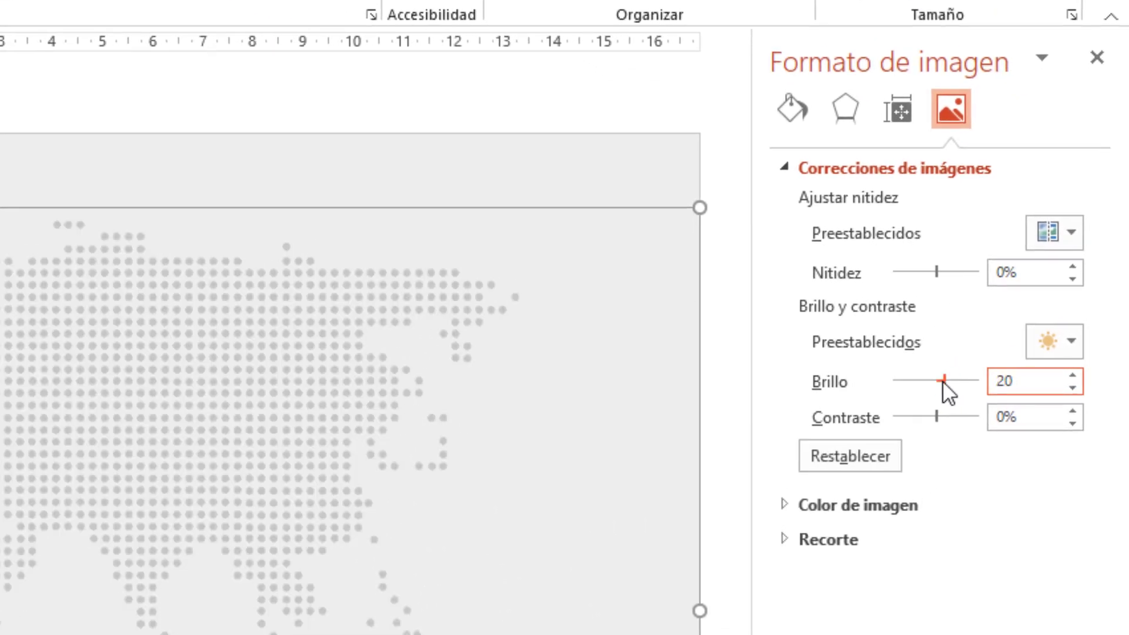
{"action": "left_click", "coordinate": [1016, 415]}
{"action": "double_click", "coordinate": [1016, 414]}
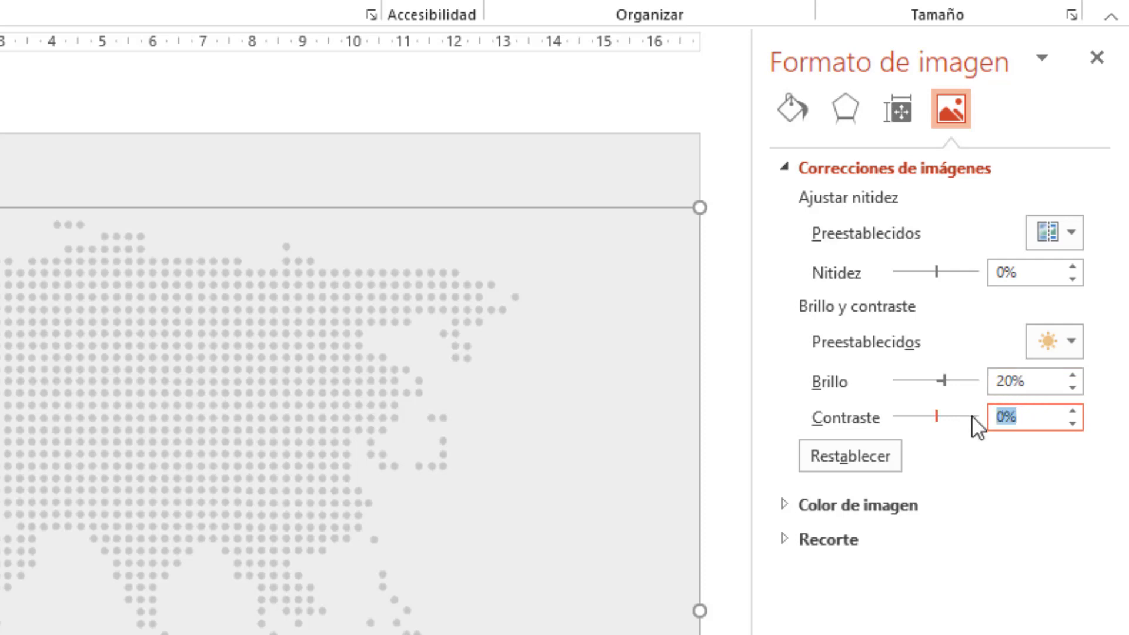
{"action": "type", "text": "3"}
{"action": "type", "text": "5"}
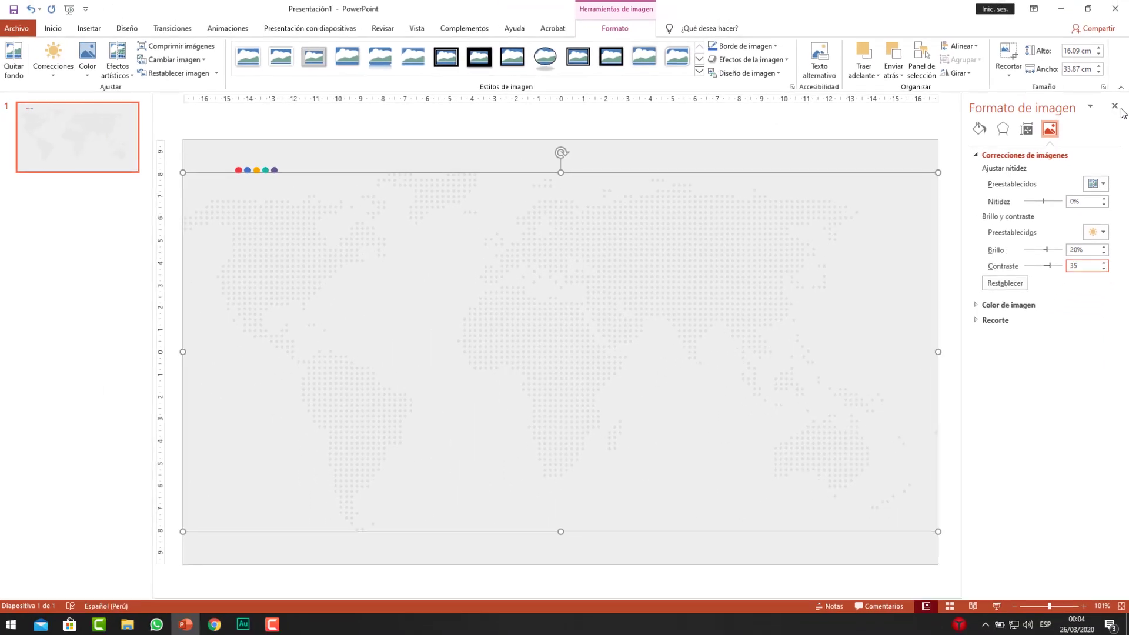
{"action": "left_click", "coordinate": [1117, 110]}
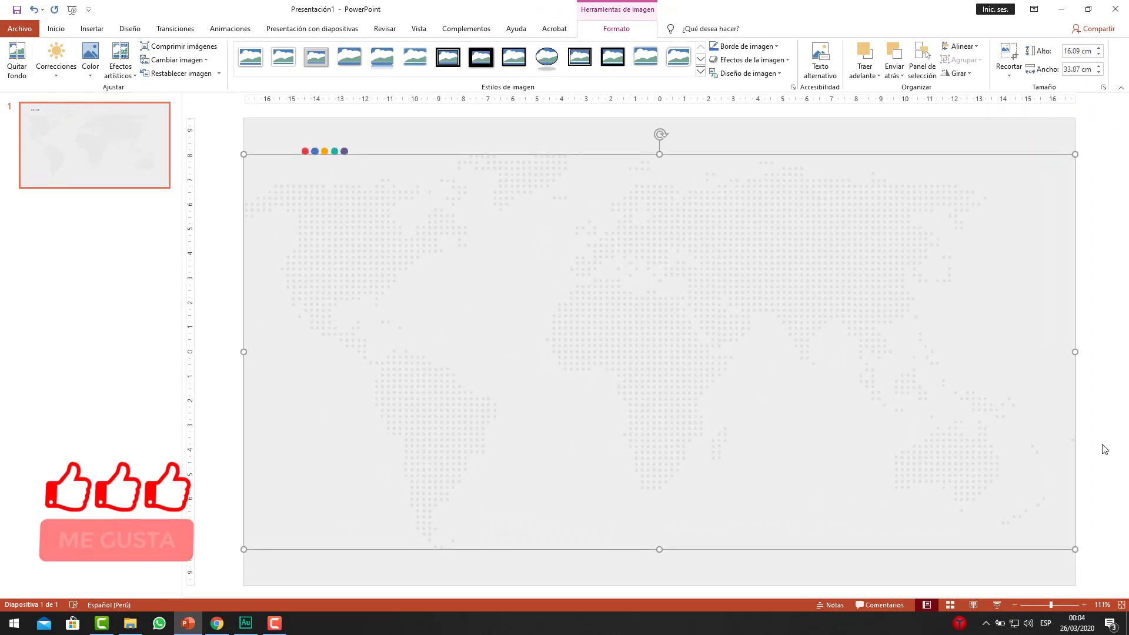
Reopen and close the picture format pane, then deselect the map
{"action": "right_click", "coordinate": [682, 244]}
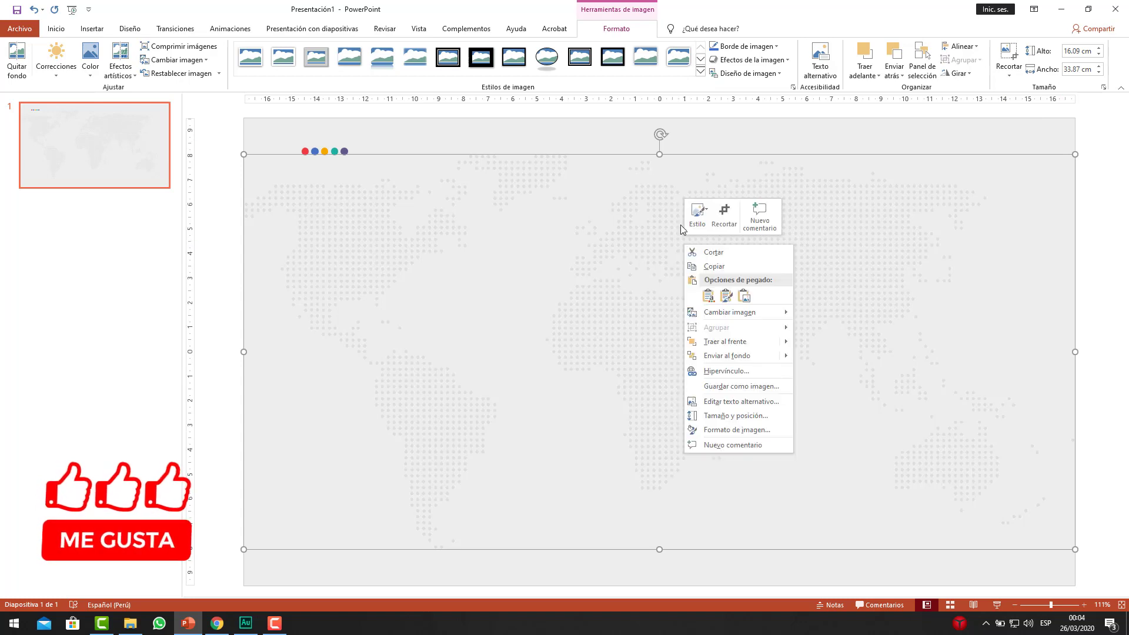
{"action": "left_click", "coordinate": [760, 430]}
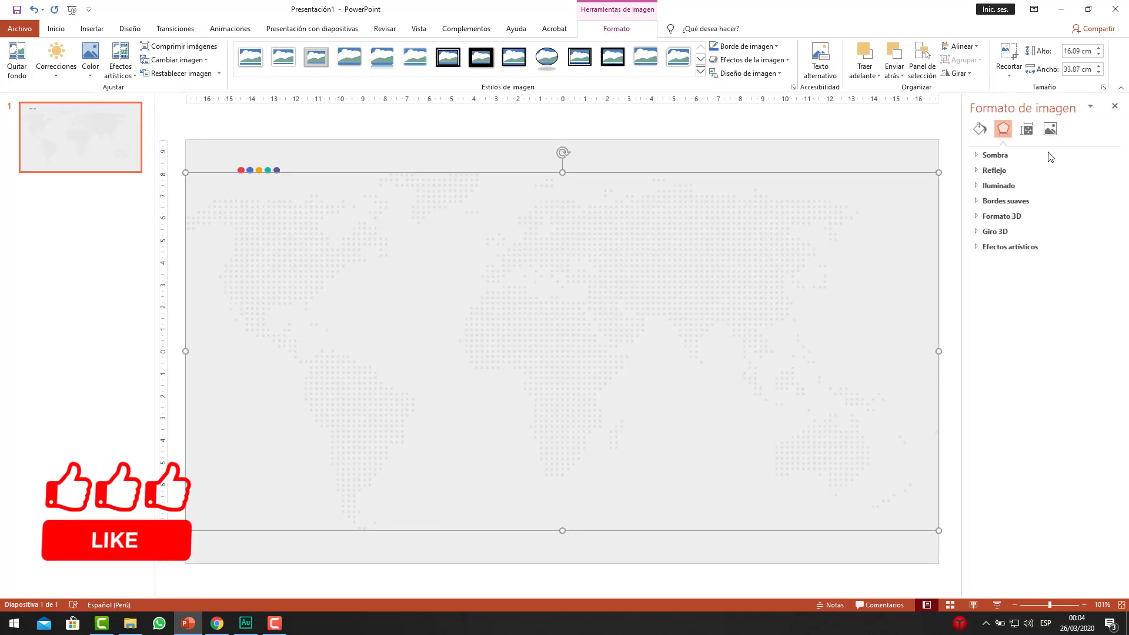
{"action": "left_click", "coordinate": [1114, 107]}
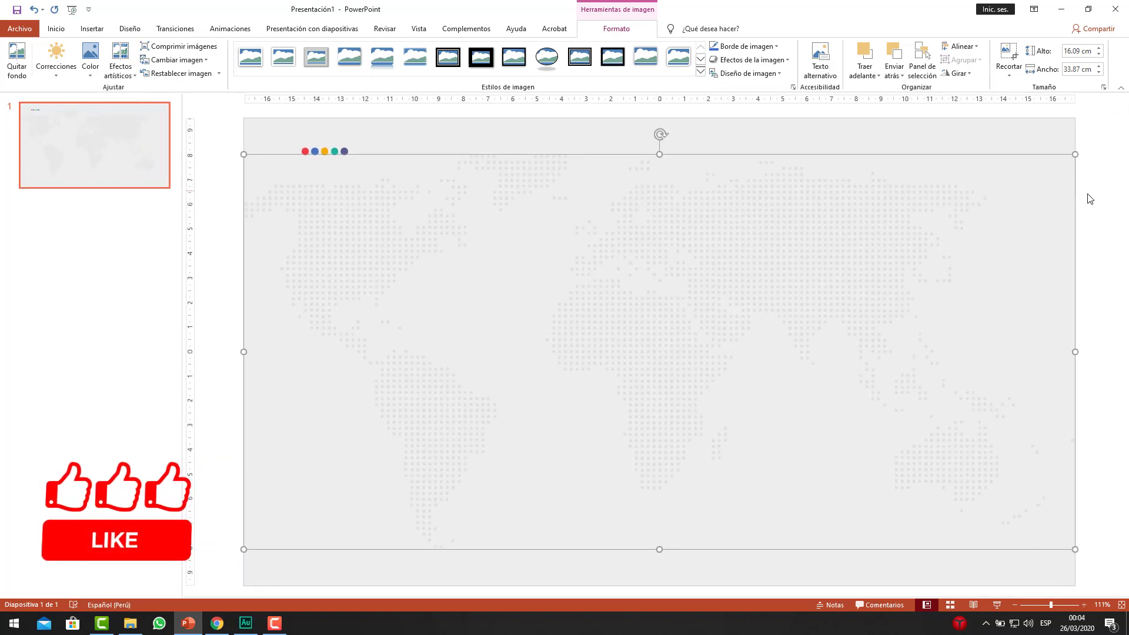
{"action": "left_click", "coordinate": [1083, 222]}
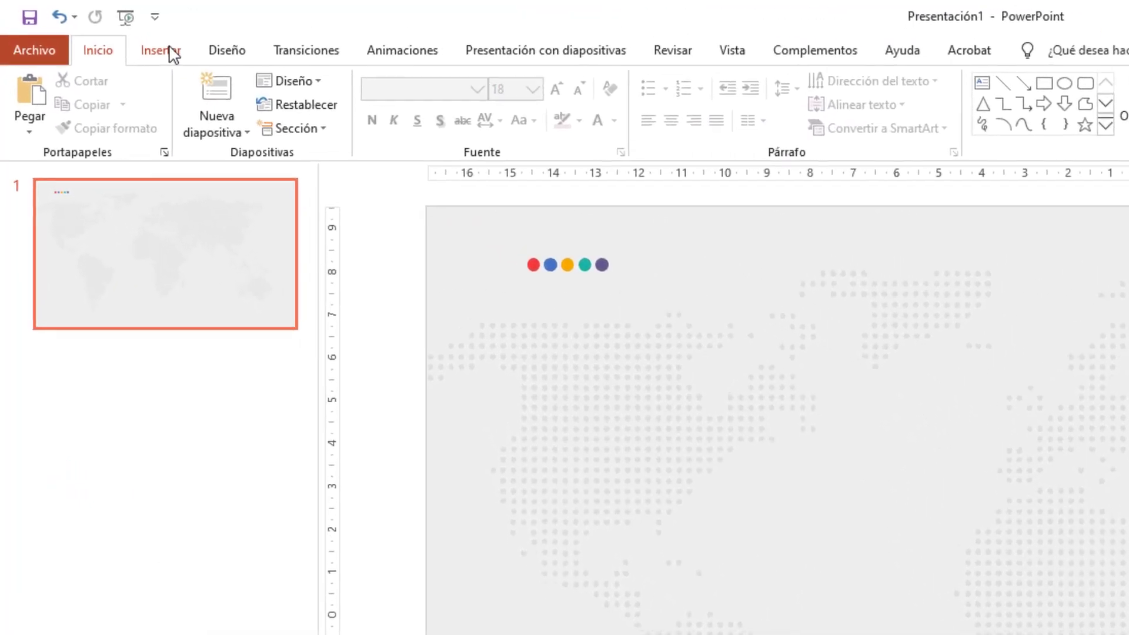
Draw an ellipse on the left side of the world map
{"action": "left_click", "coordinate": [94, 29]}
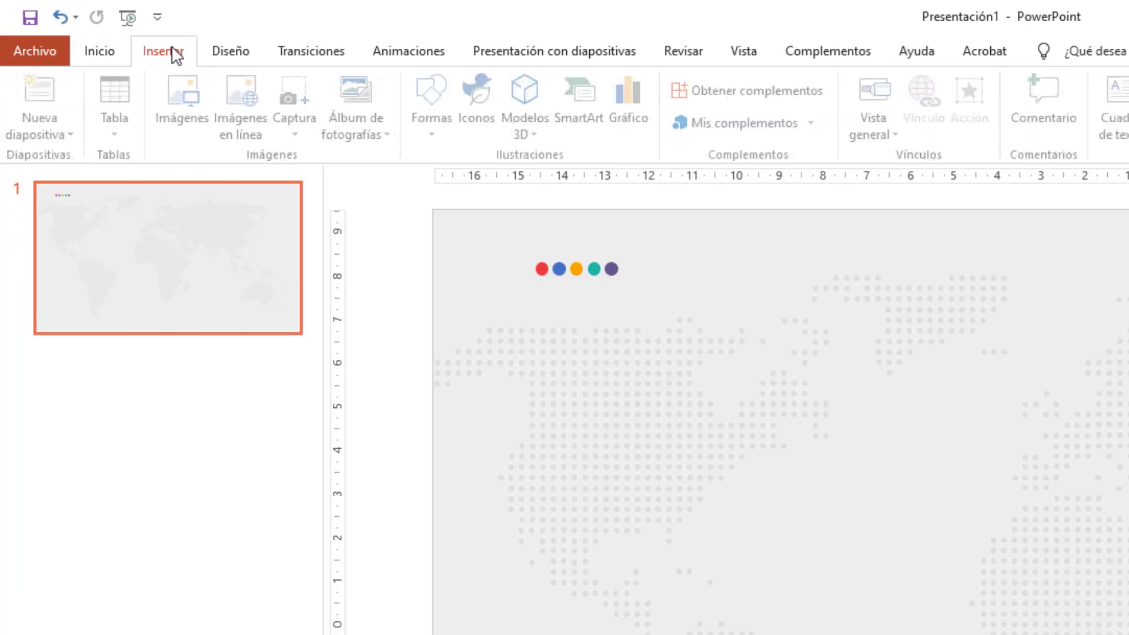
{"action": "left_click", "coordinate": [436, 132]}
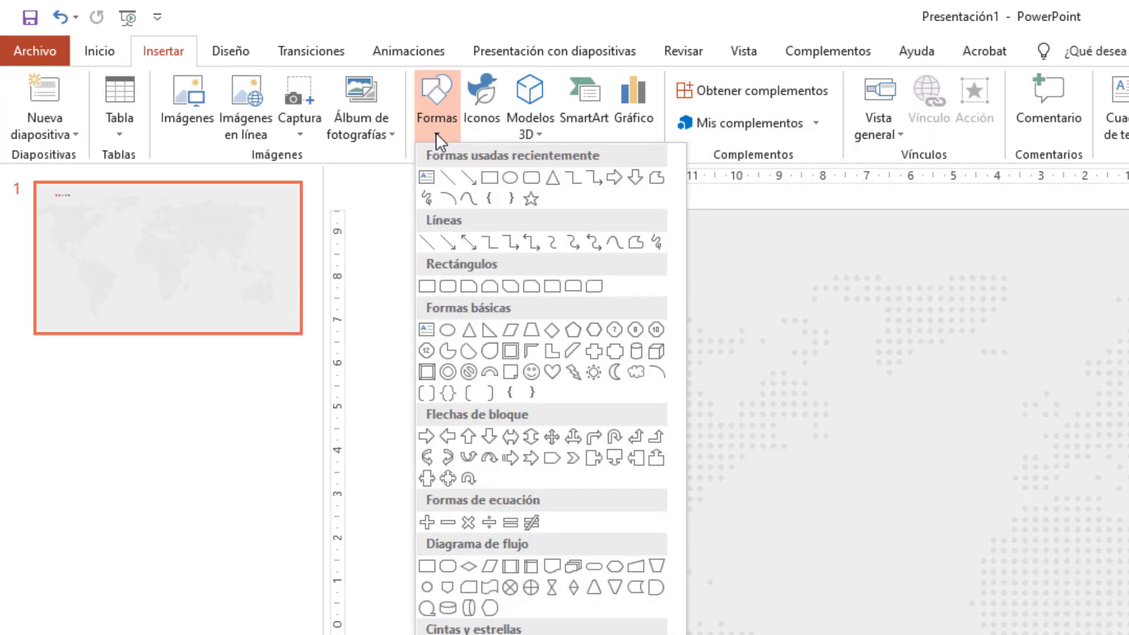
{"action": "left_click", "coordinate": [509, 177]}
{"action": "left_click_drag", "start_coordinate": [339, 351], "coordinate": [479, 403]}
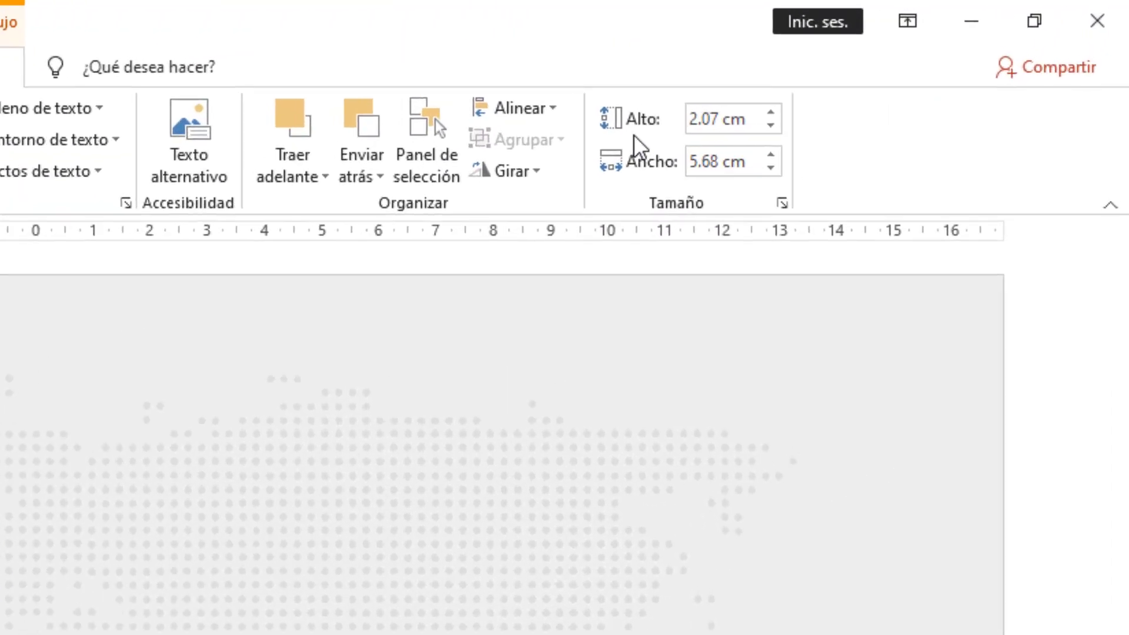
Size the ellipse 2.1 cm high by 3.8 cm wide and remove its outline
{"action": "left_click", "coordinate": [741, 120]}
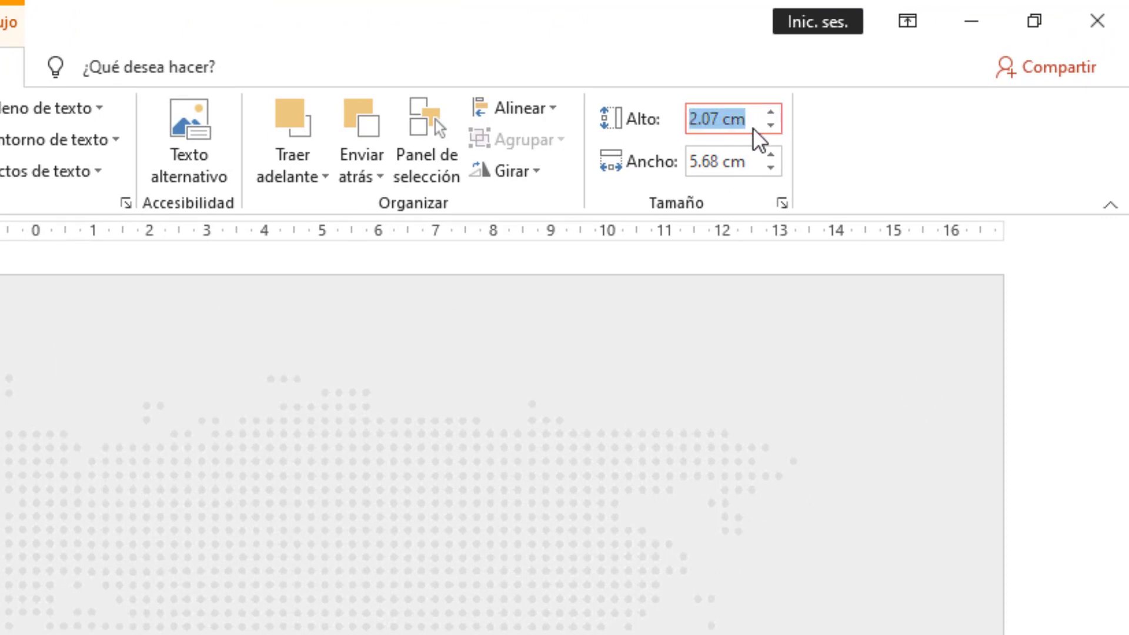
{"action": "type", "text": "2.10"}
{"action": "left_click", "coordinate": [732, 161]}
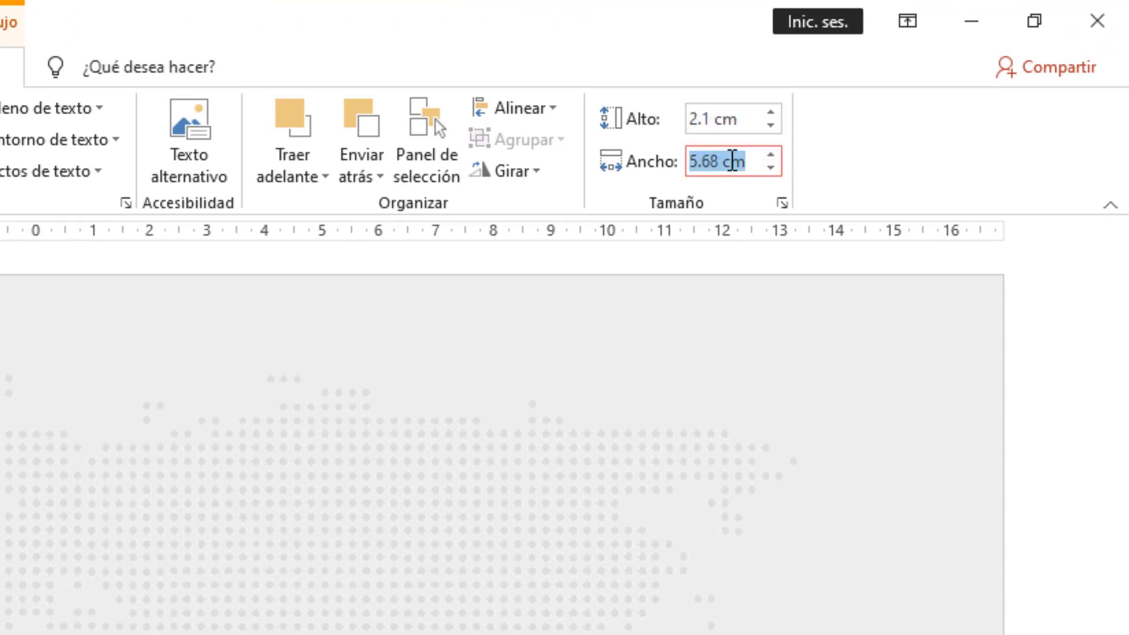
{"action": "type", "text": "3"}
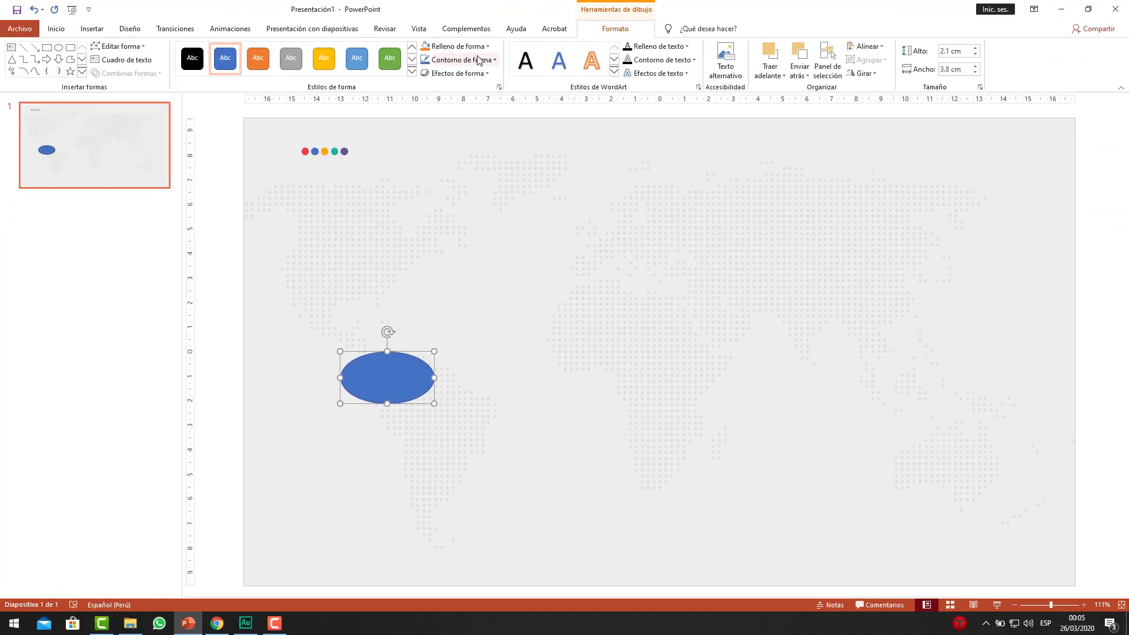
{"action": "left_click", "coordinate": [470, 59]}
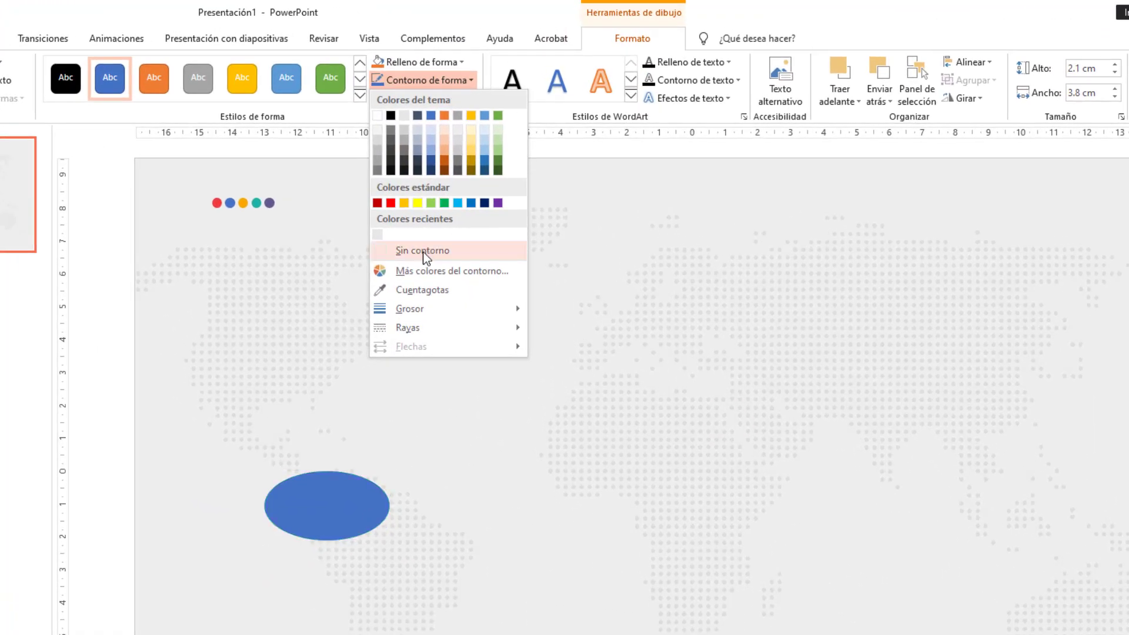
{"action": "left_click", "coordinate": [424, 252]}
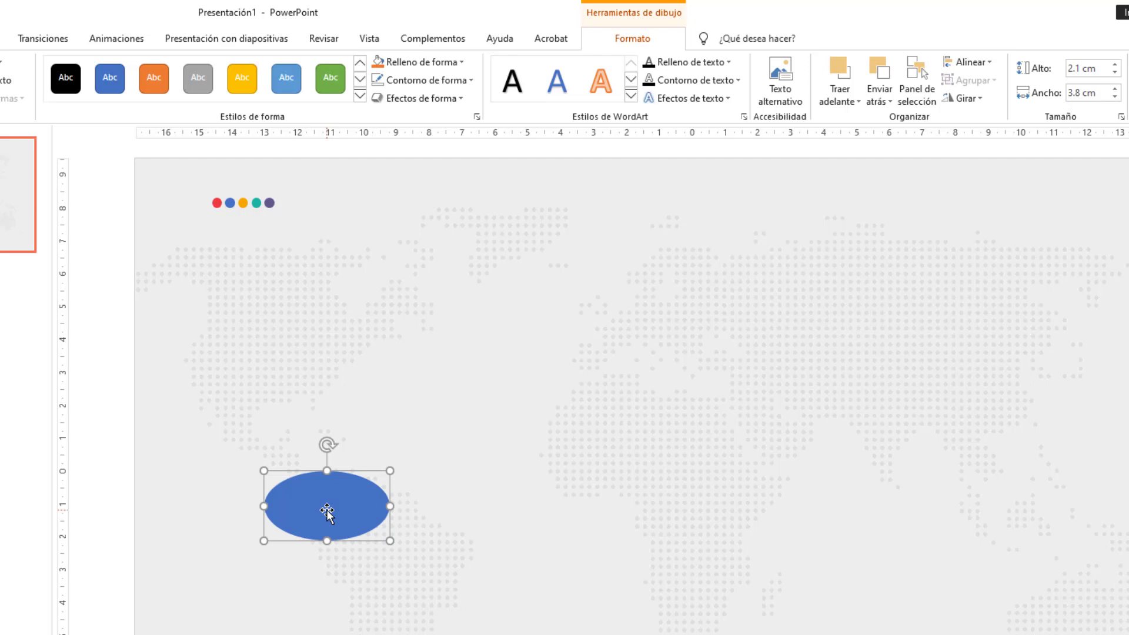
{"action": "key", "text": "ctrl"}
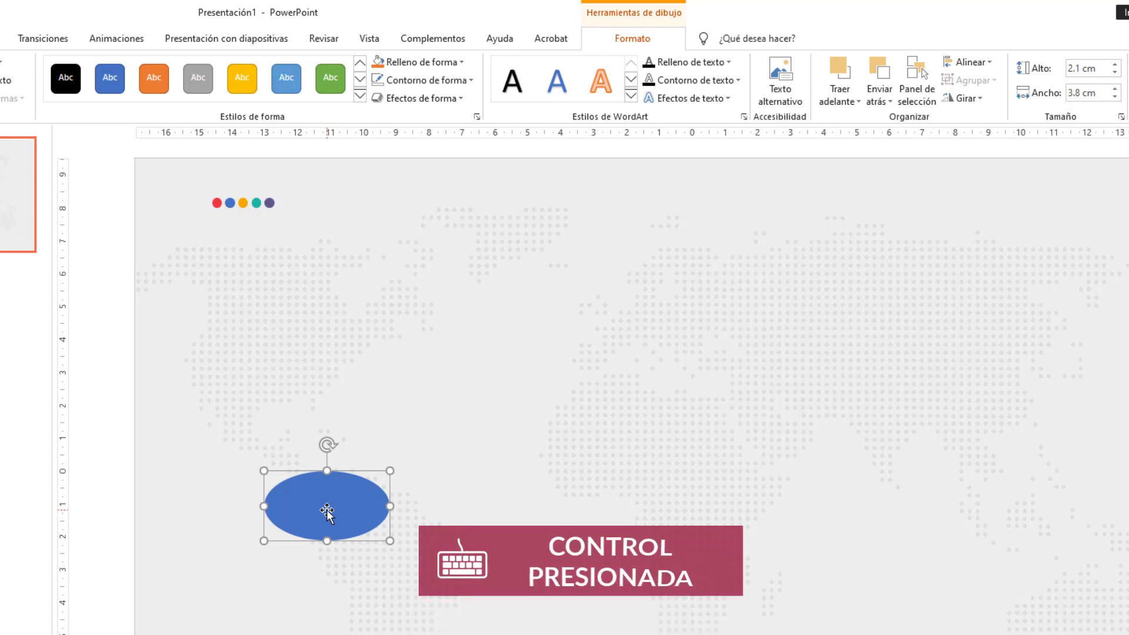
Copy the ellipse straight upward, then fill the lower one red with the eyedropper on the red dot
{"action": "left_click_drag", "start_coordinate": [327, 511], "coordinate": [331, 401]}
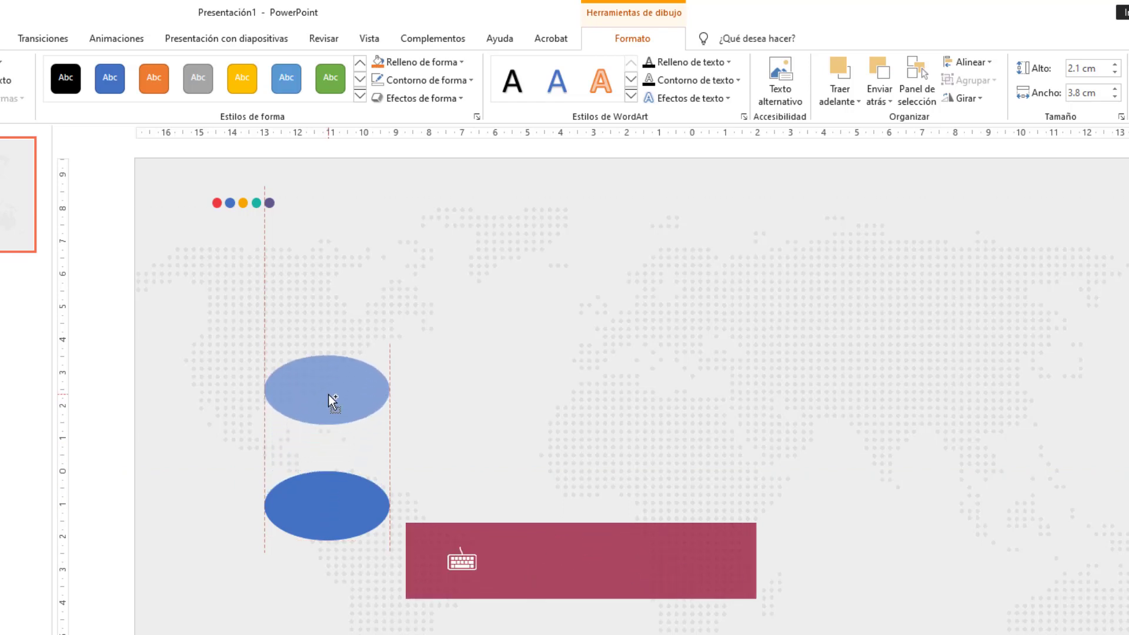
{"action": "left_click_drag", "start_coordinate": [329, 395], "coordinate": [330, 395]}
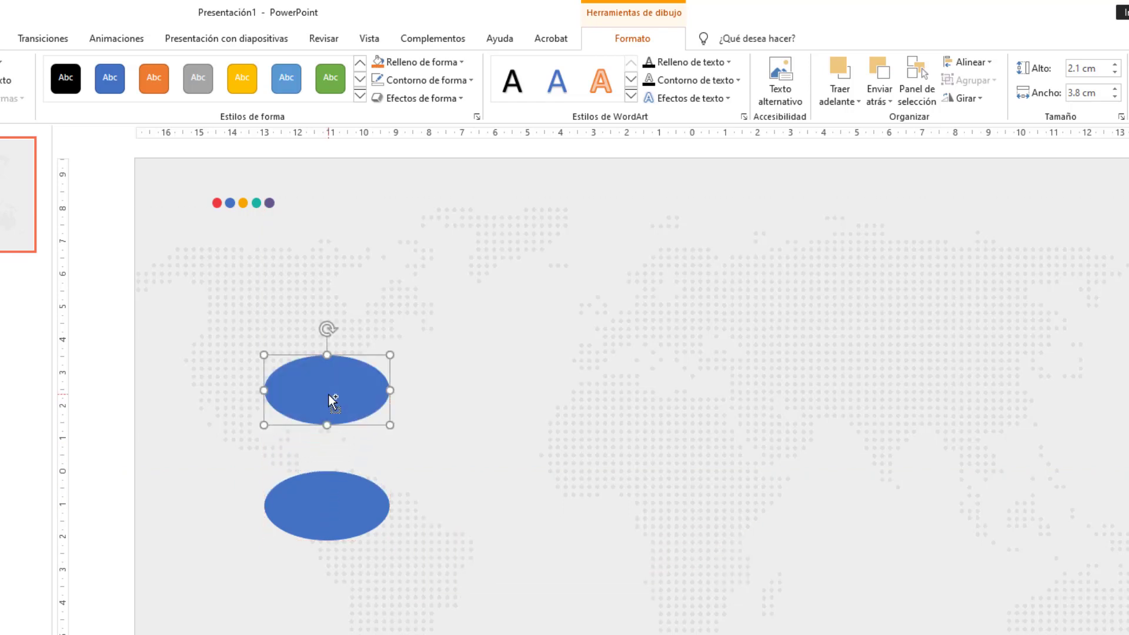
{"action": "left_click", "coordinate": [330, 497]}
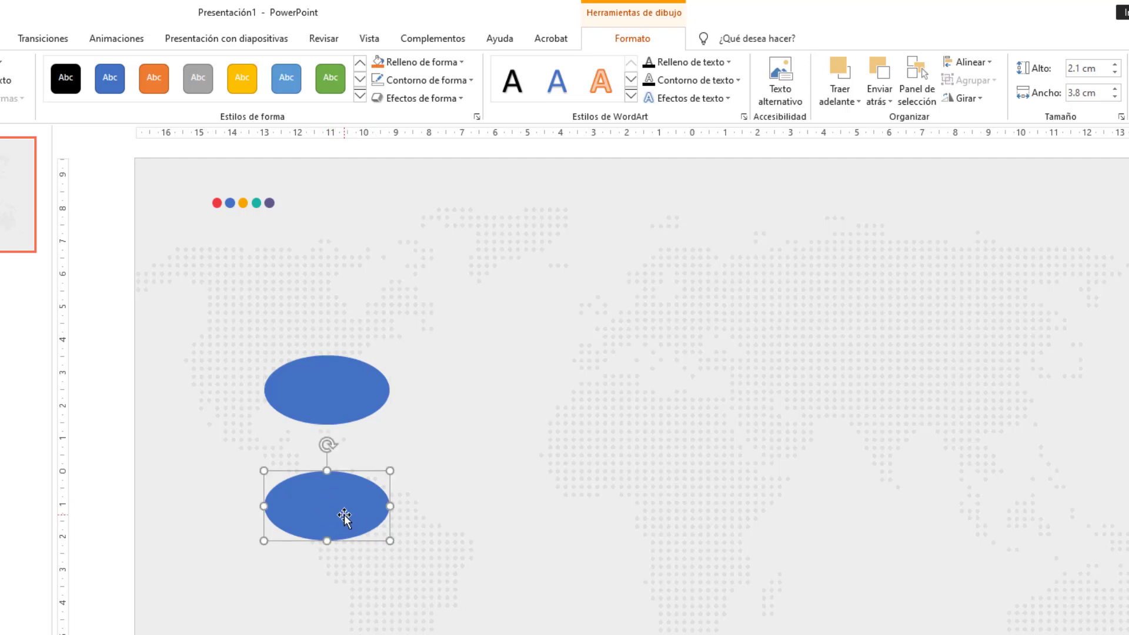
{"action": "right_click", "coordinate": [344, 515]}
{"action": "left_click", "coordinate": [437, 485]}
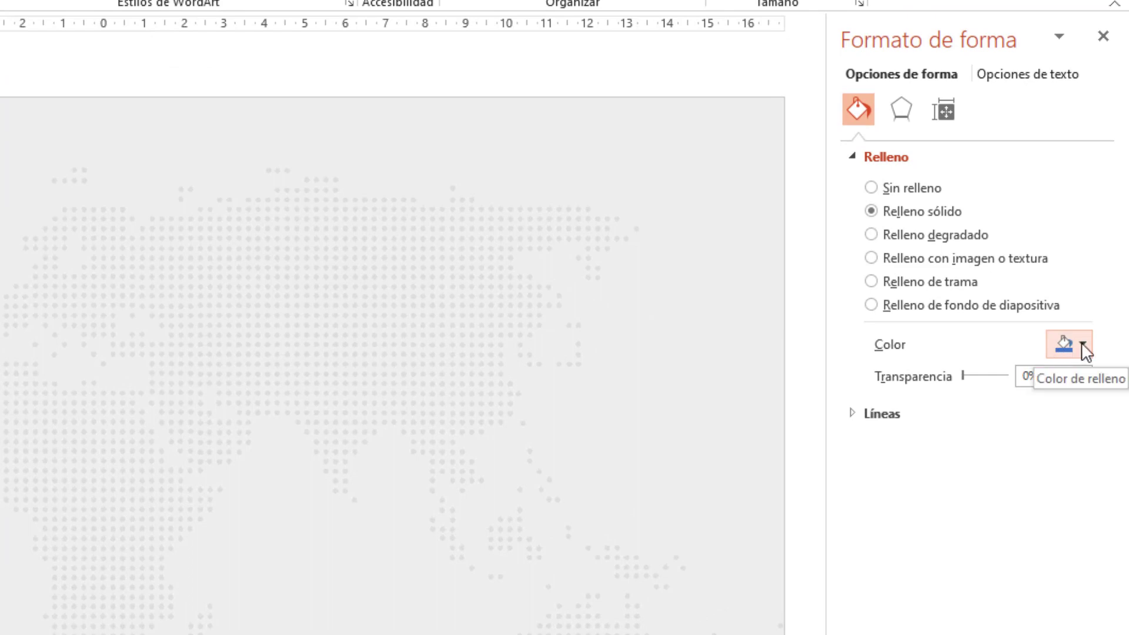
{"action": "left_click", "coordinate": [1082, 346]}
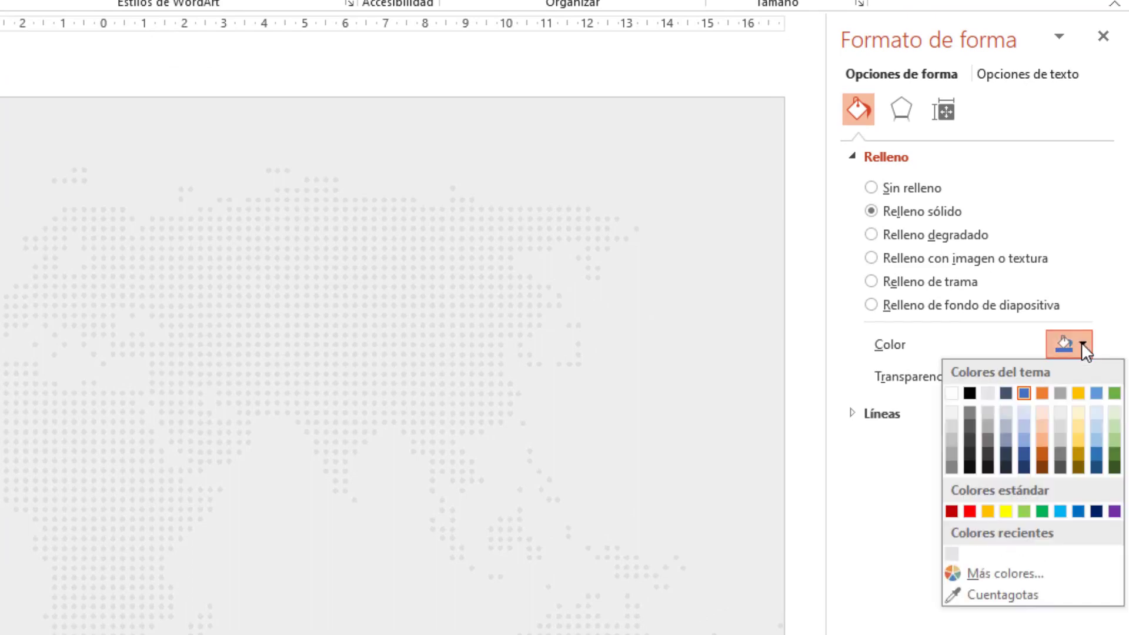
{"action": "left_click", "coordinate": [1021, 595]}
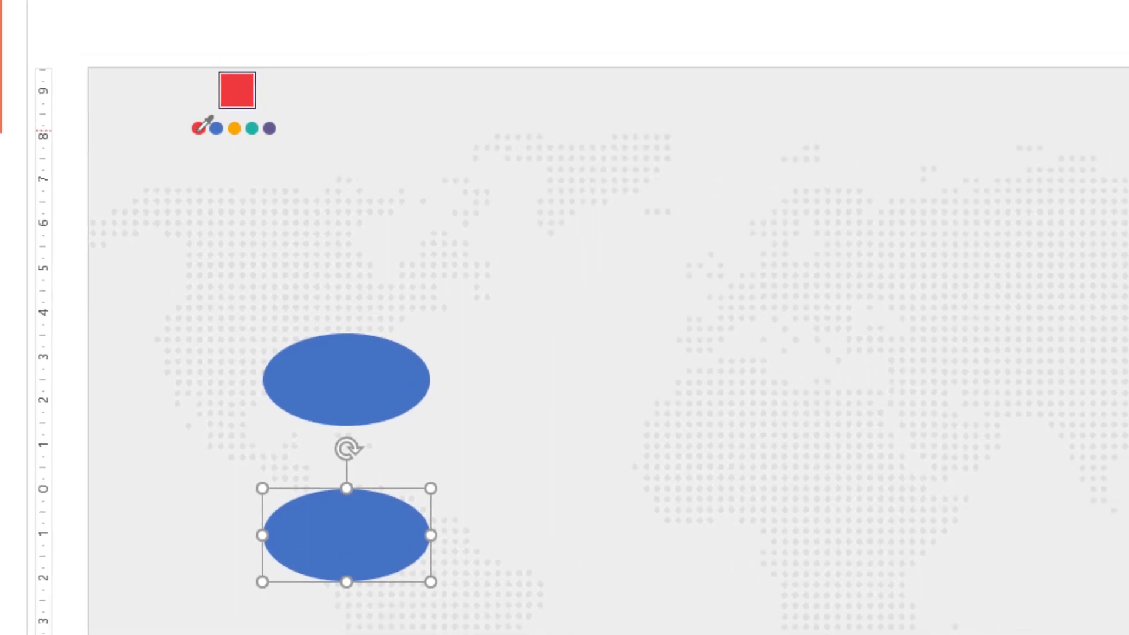
{"action": "left_click", "coordinate": [191, 121]}
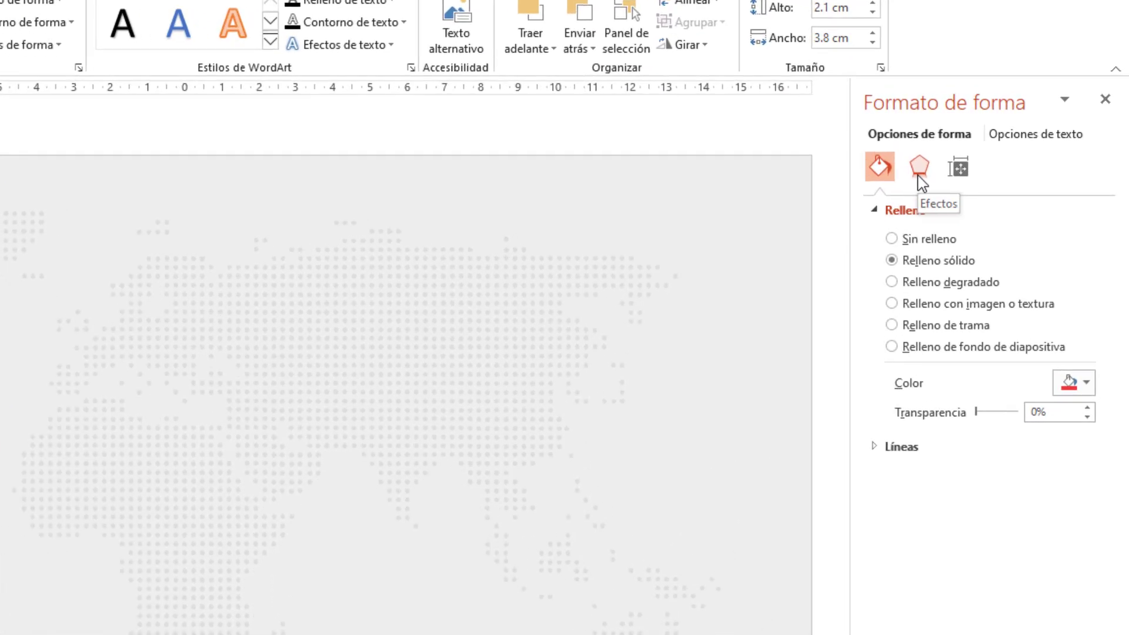
Give the red ellipse a downward offset shadow preset
{"action": "left_click", "coordinate": [920, 170]}
{"action": "left_click", "coordinate": [917, 211]}
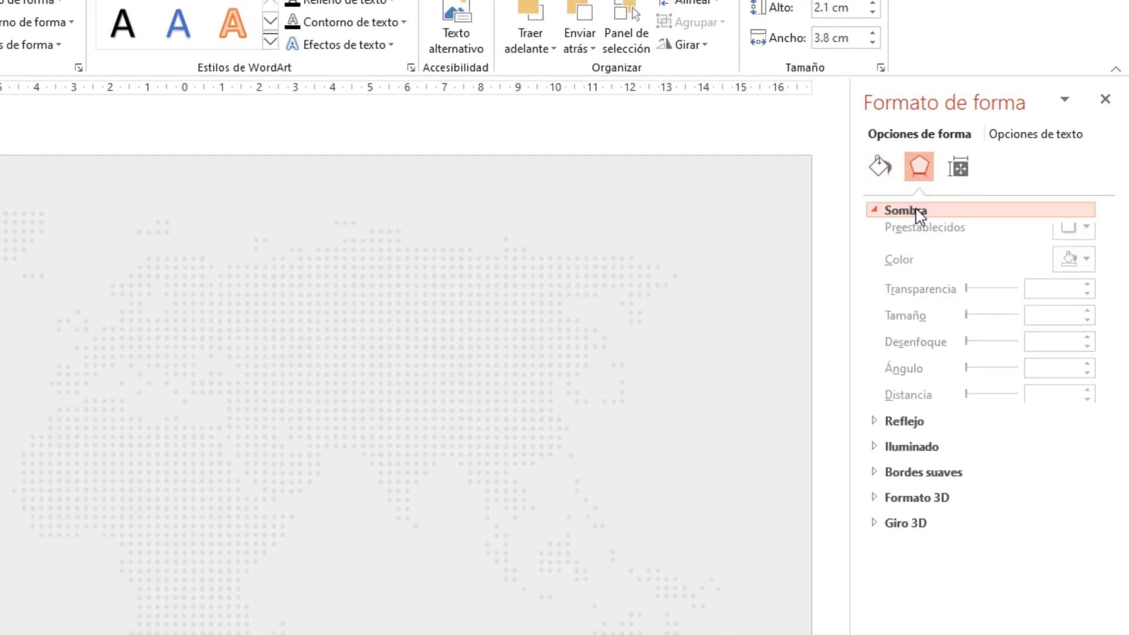
{"action": "left_click", "coordinate": [1084, 238]}
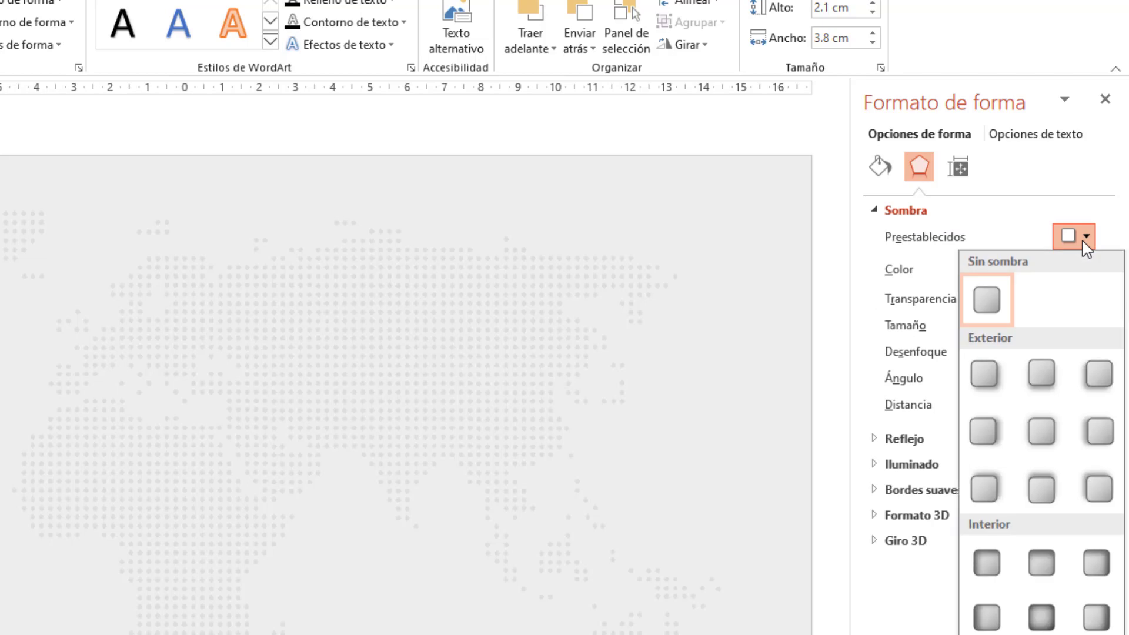
{"action": "left_click", "coordinate": [1044, 380]}
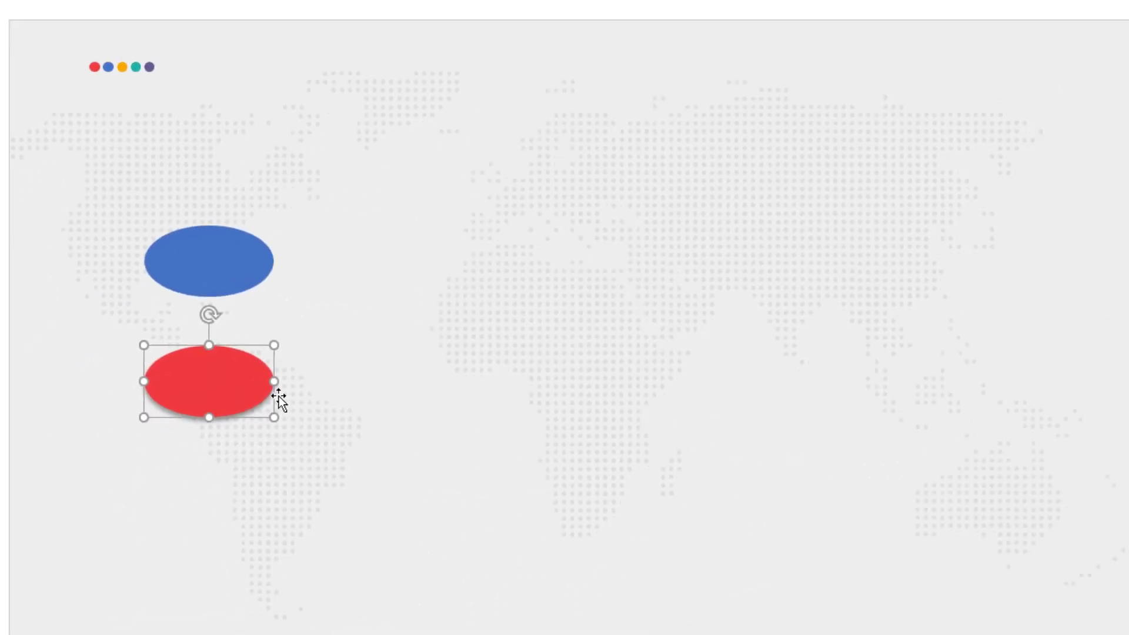
{"action": "left_click", "coordinate": [957, 113]}
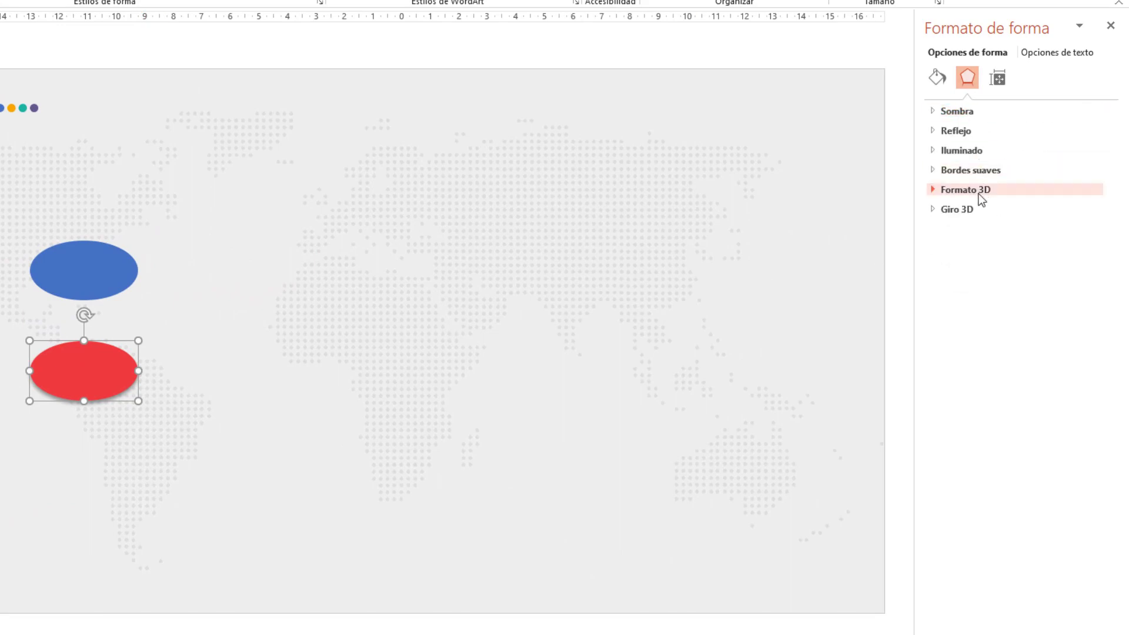
Apply a Convexo top bevel 5 pt wide and 34 pt high to the red ellipse
{"action": "left_click", "coordinate": [976, 190]}
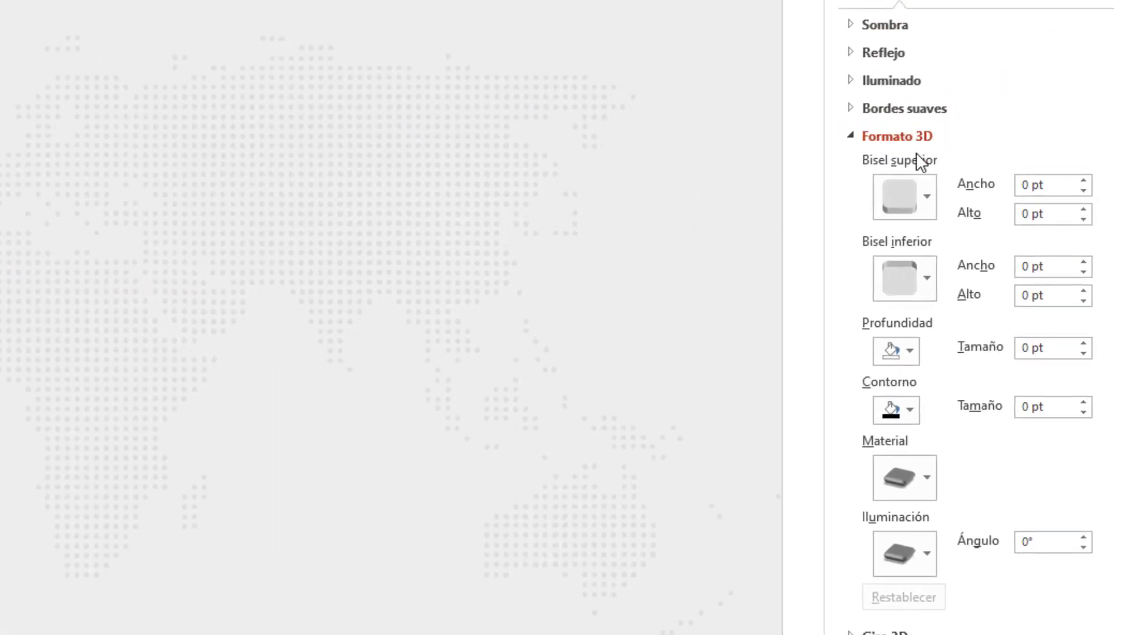
{"action": "left_click", "coordinate": [945, 208]}
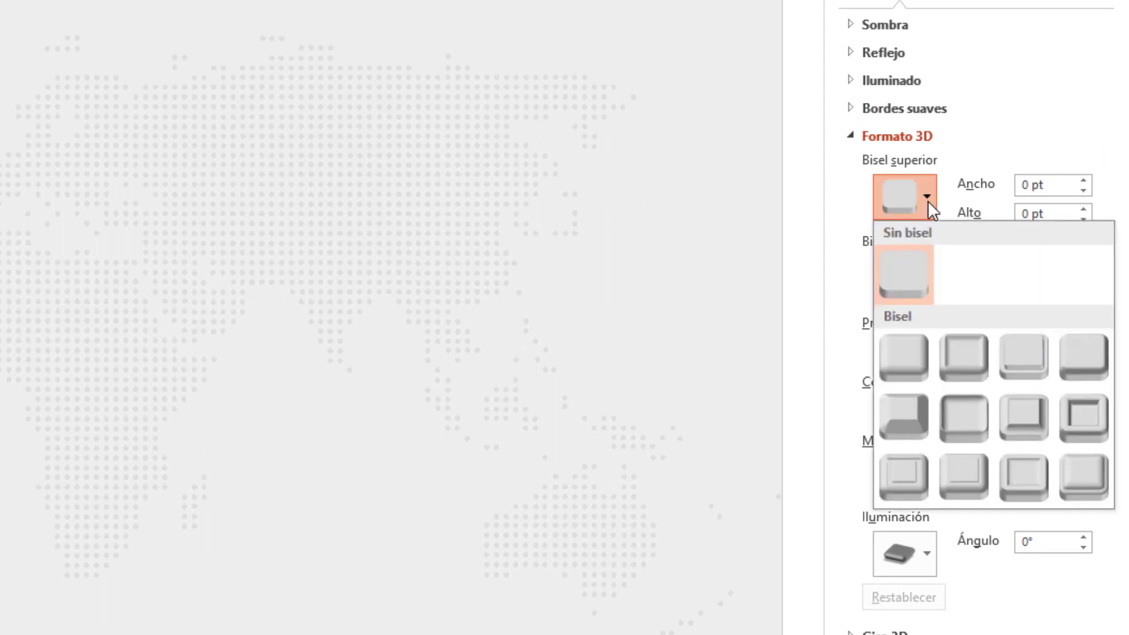
{"action": "left_click", "coordinate": [1031, 417]}
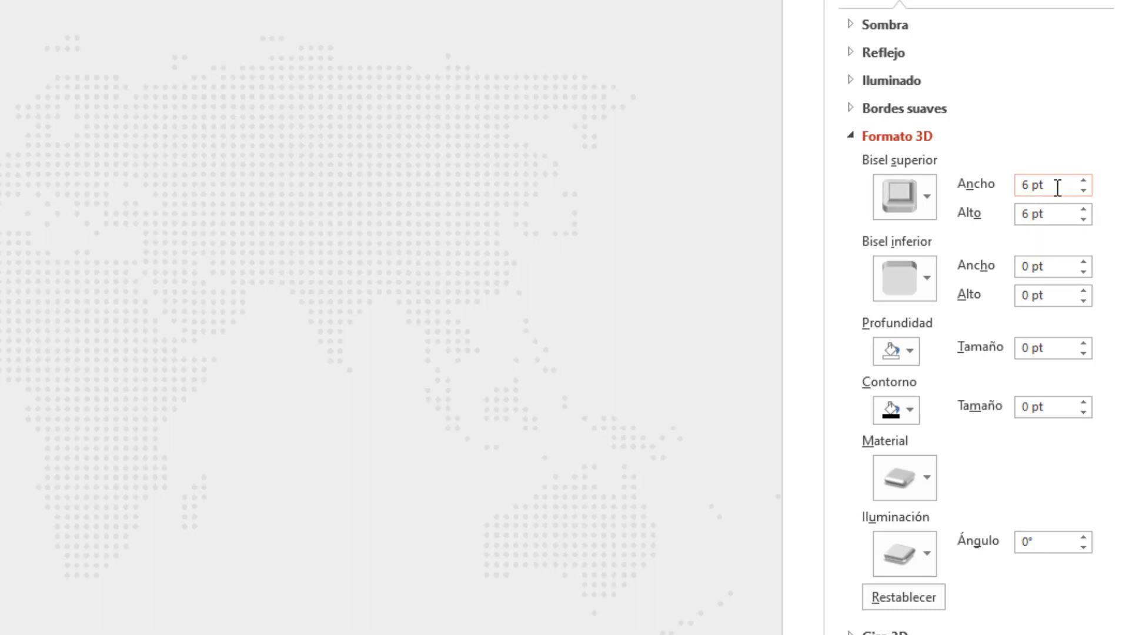
{"action": "left_click_drag", "start_coordinate": [1057, 188], "coordinate": [989, 191]}
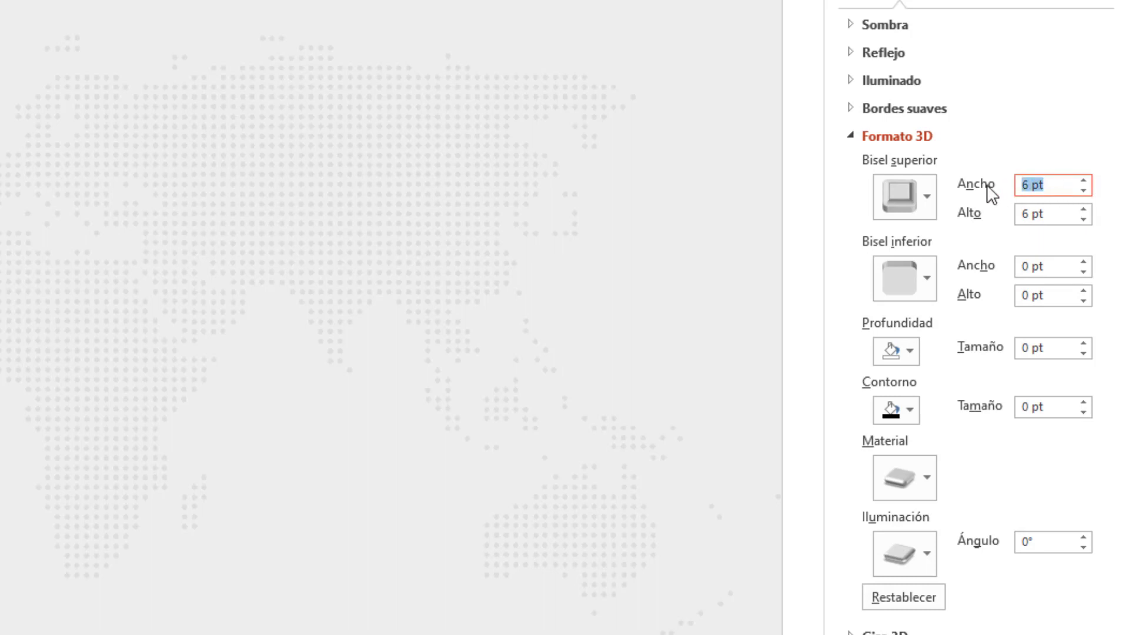
{"action": "type", "text": "5"}
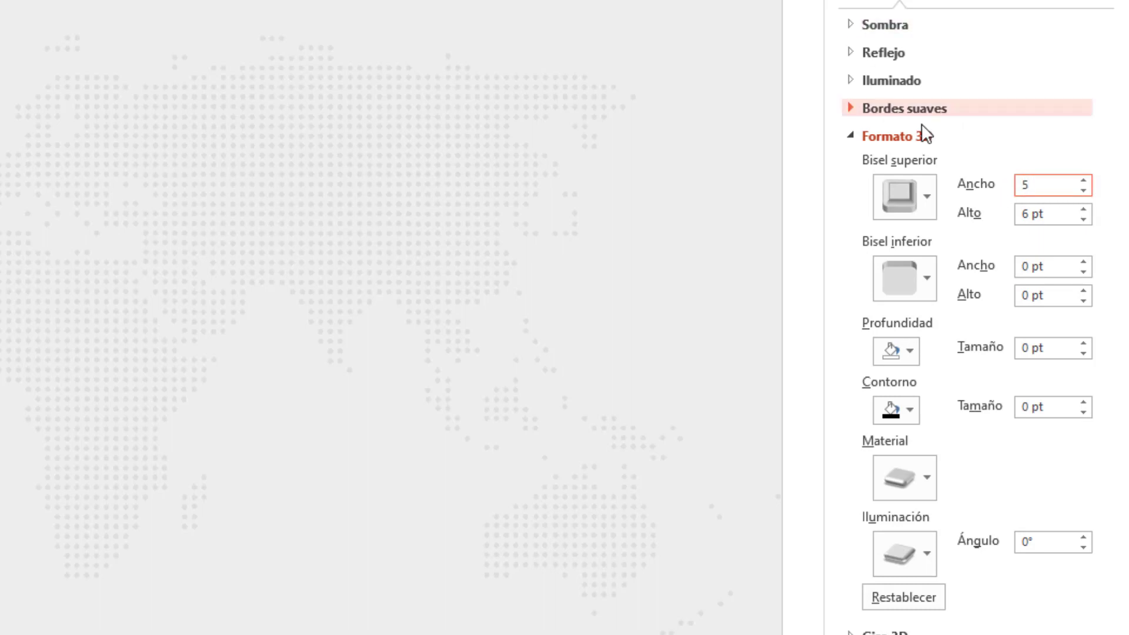
{"action": "left_click_drag", "start_coordinate": [1064, 215], "coordinate": [1018, 216]}
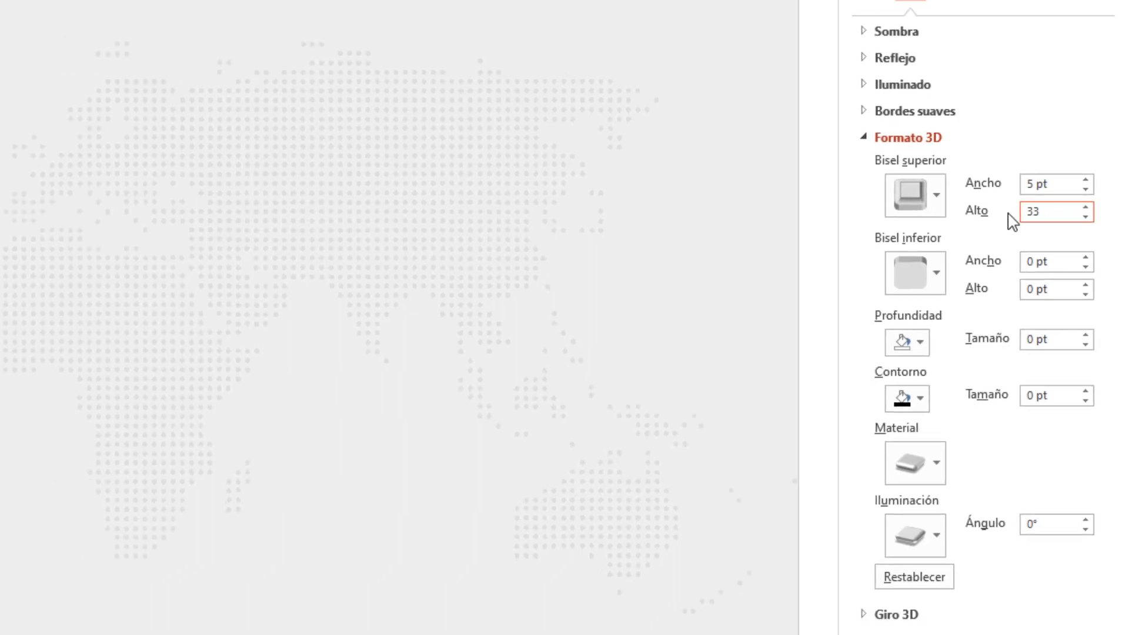
{"action": "type", "text": "33"}
{"action": "key", "text": "BackSpace"}
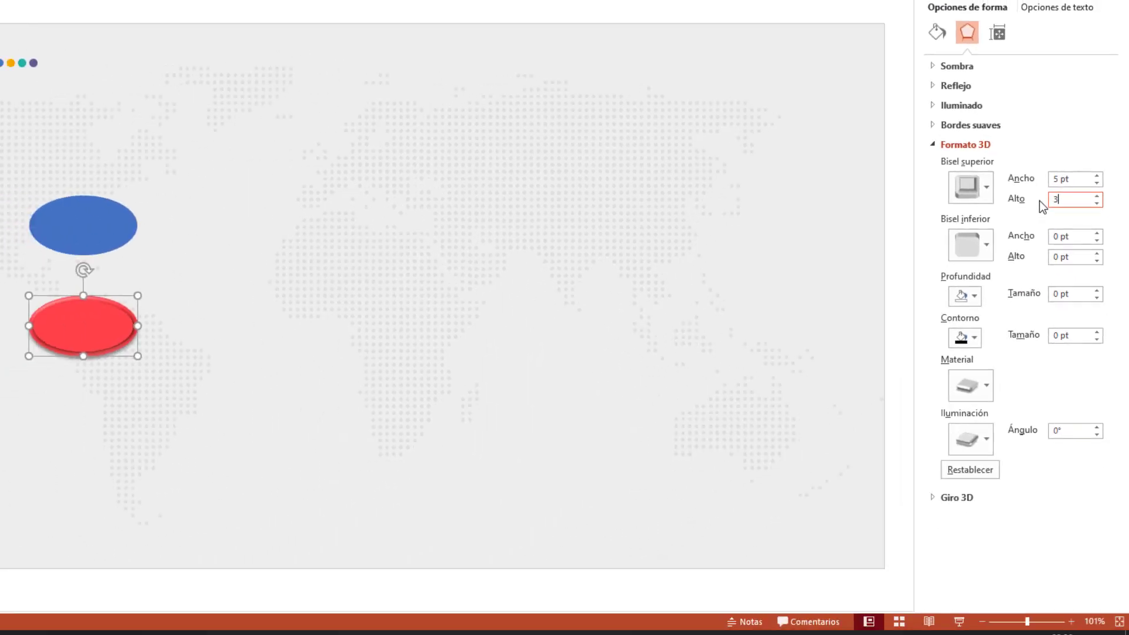
{"action": "type", "text": "4"}
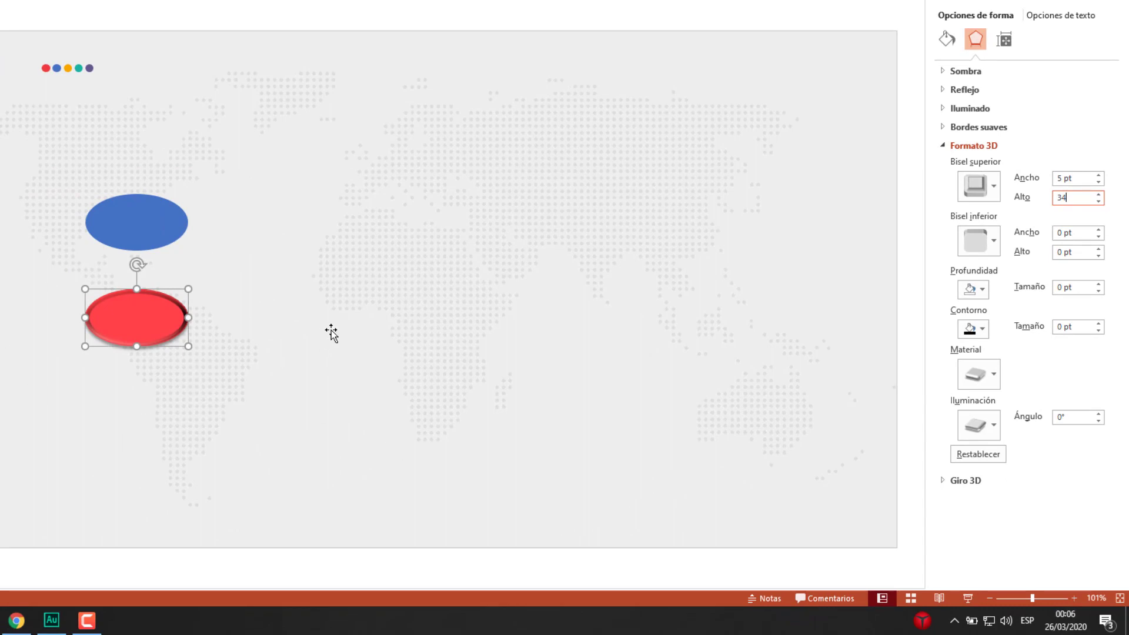
Set the red ellipse's material to Mate and its lighting to Helada
{"action": "left_click", "coordinate": [990, 369]}
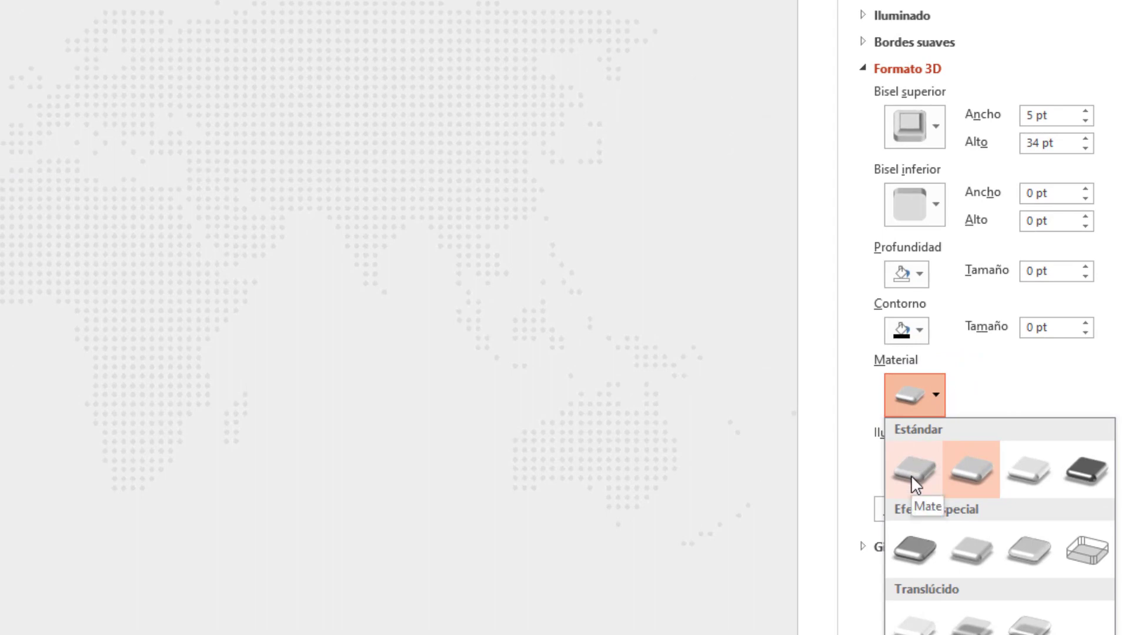
{"action": "left_click", "coordinate": [911, 474]}
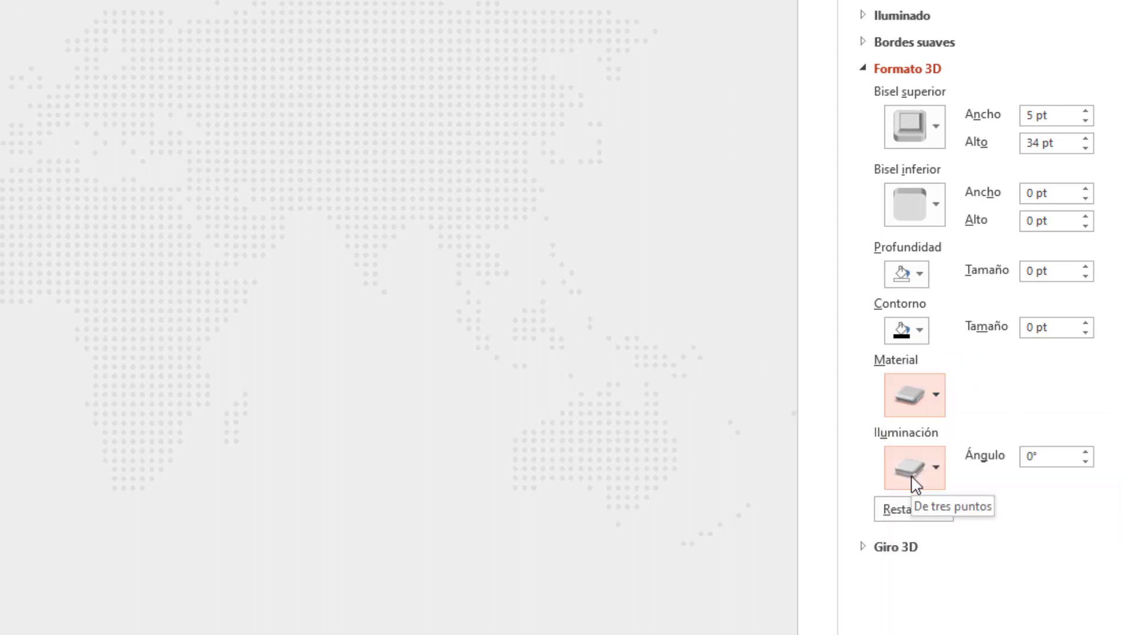
{"action": "left_click", "coordinate": [921, 473]}
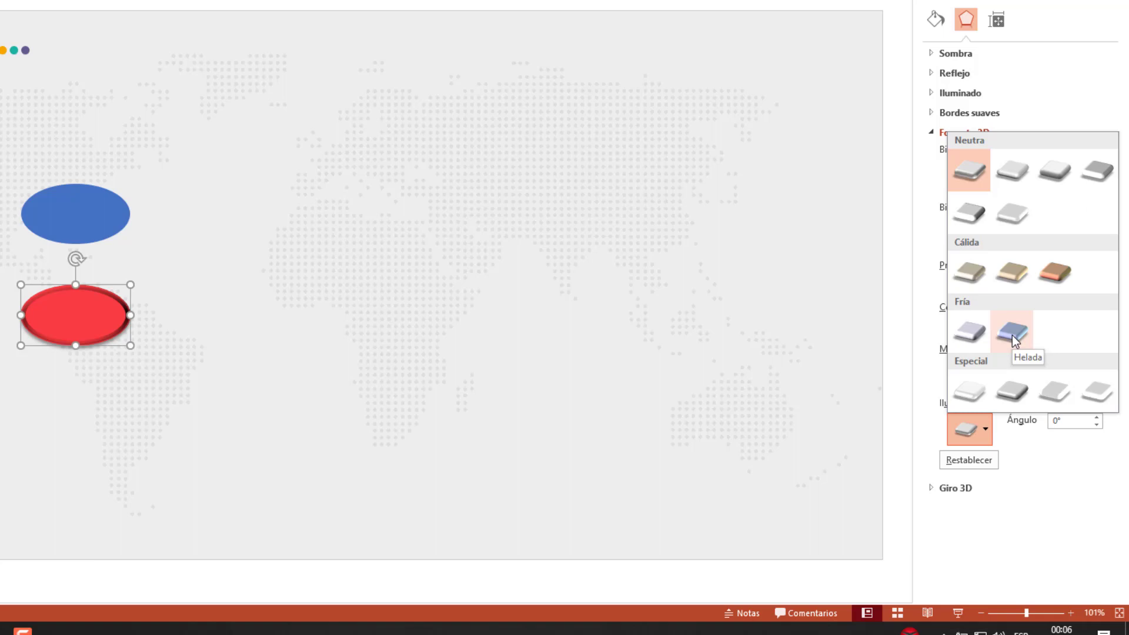
{"action": "left_click", "coordinate": [1011, 335]}
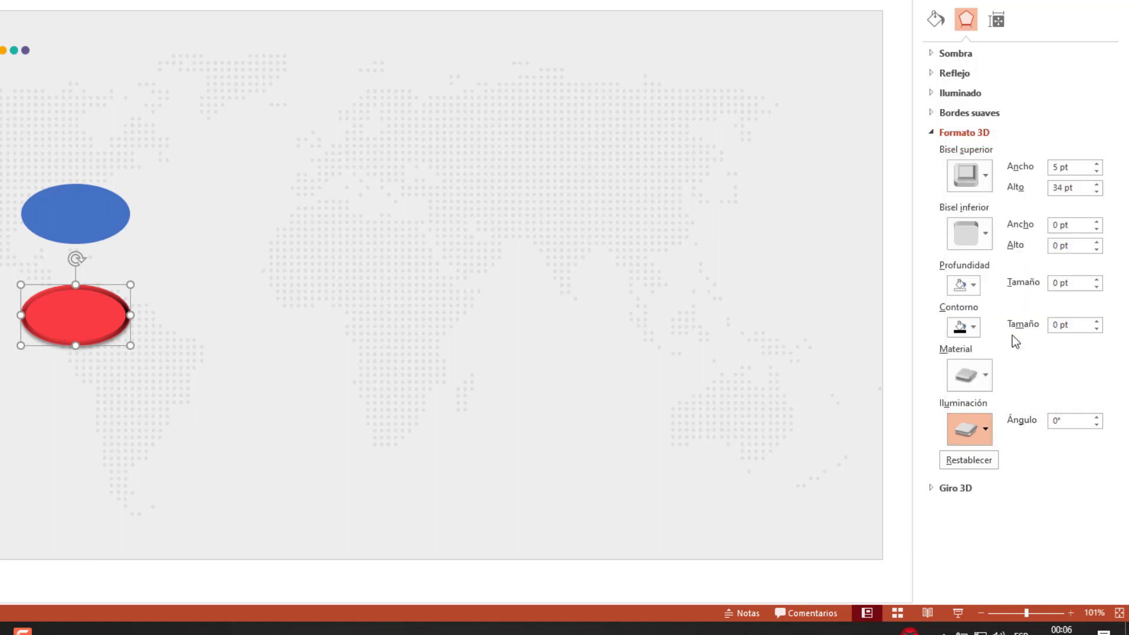
Apply a Perspectiva 3D rotation preset to the red ellipse and close the Formato de forma pane
{"action": "left_click", "coordinate": [809, 283]}
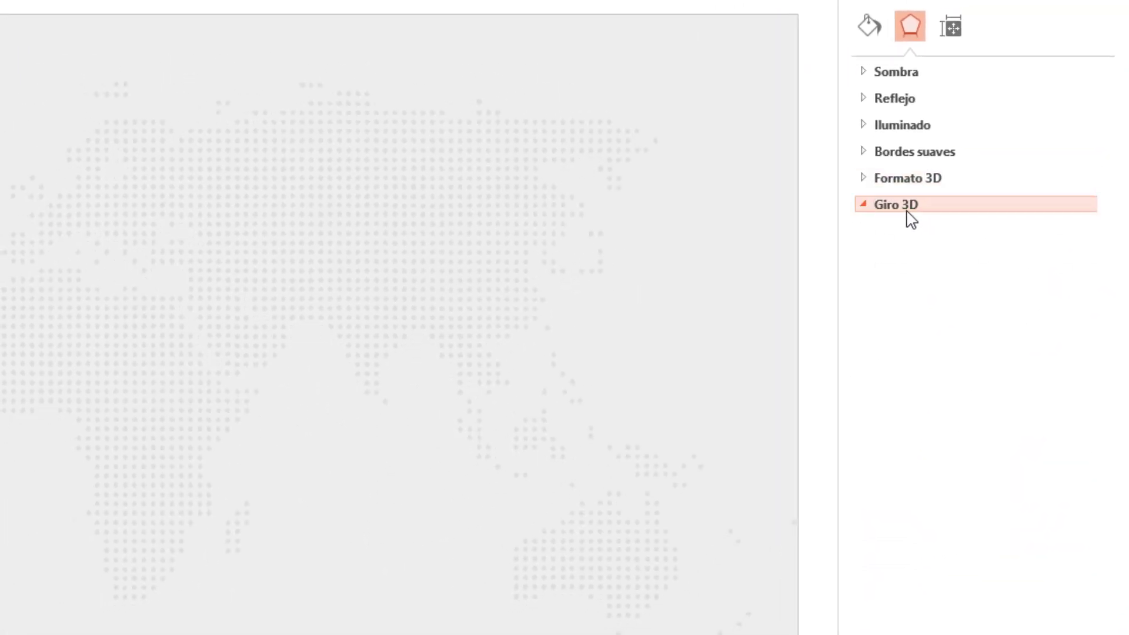
{"action": "left_click", "coordinate": [907, 213]}
{"action": "left_click", "coordinate": [1063, 291]}
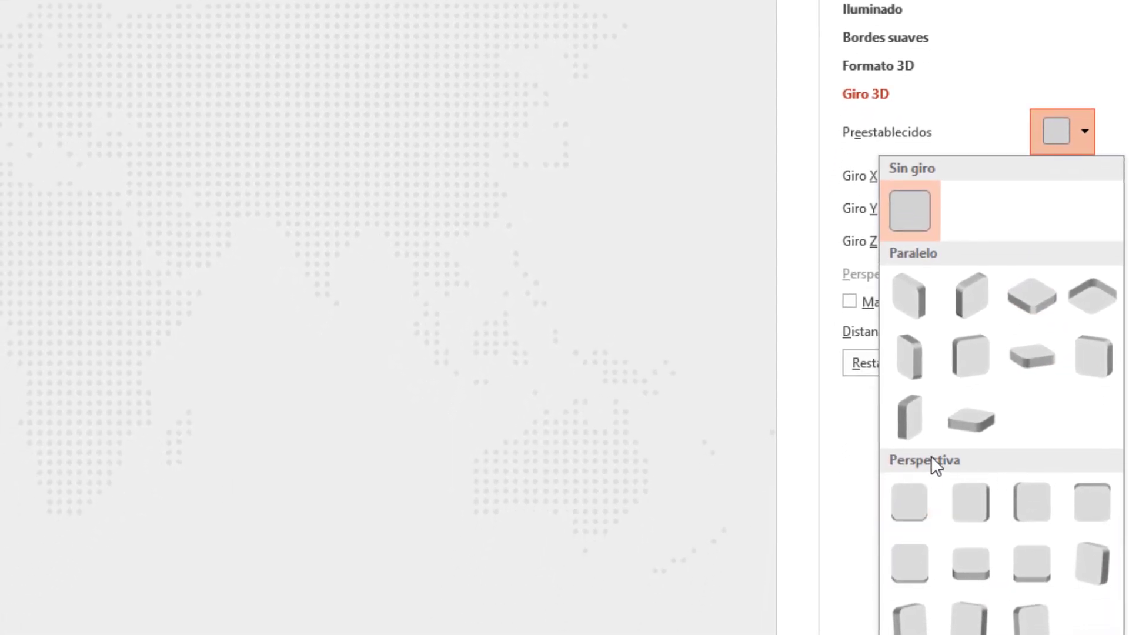
{"action": "left_click", "coordinate": [992, 513]}
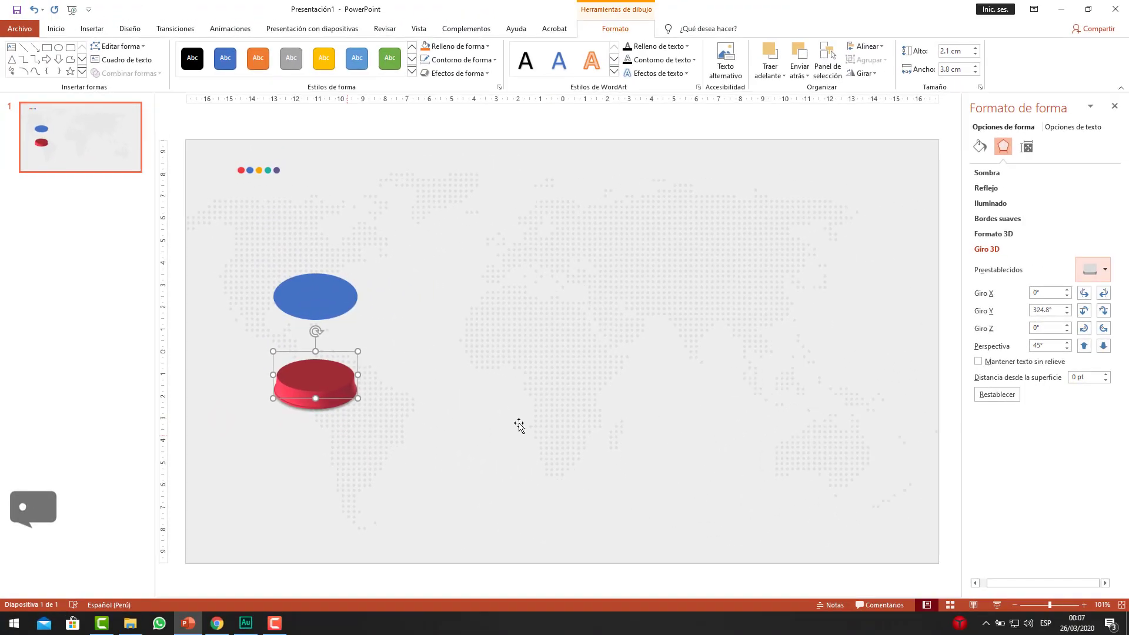
{"action": "left_click", "coordinate": [985, 250]}
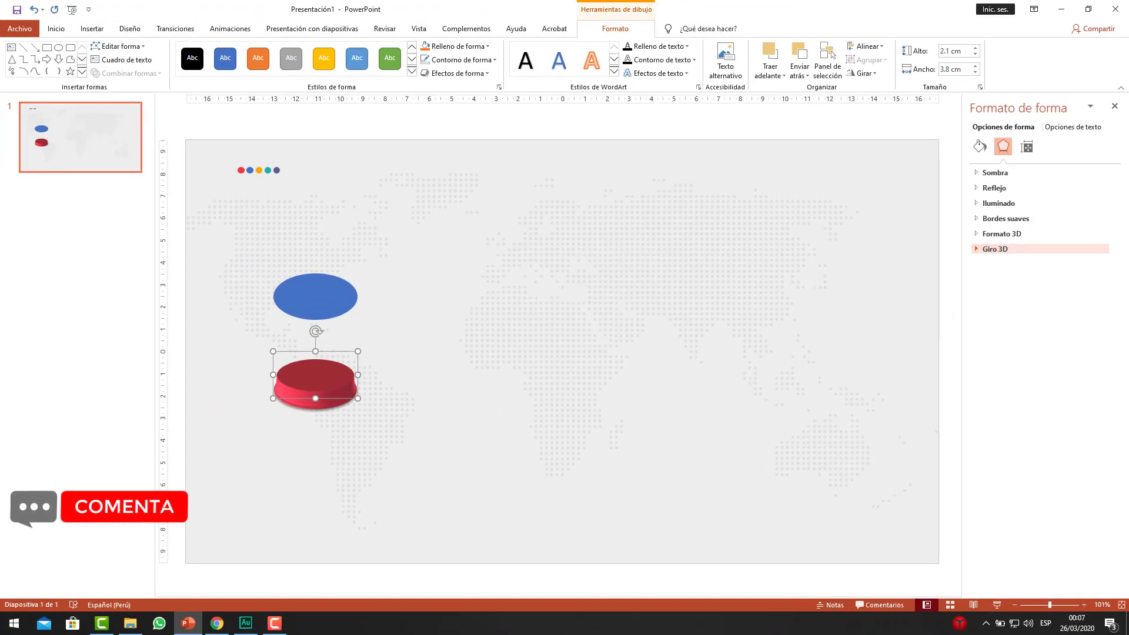
{"action": "left_click", "coordinate": [1114, 108]}
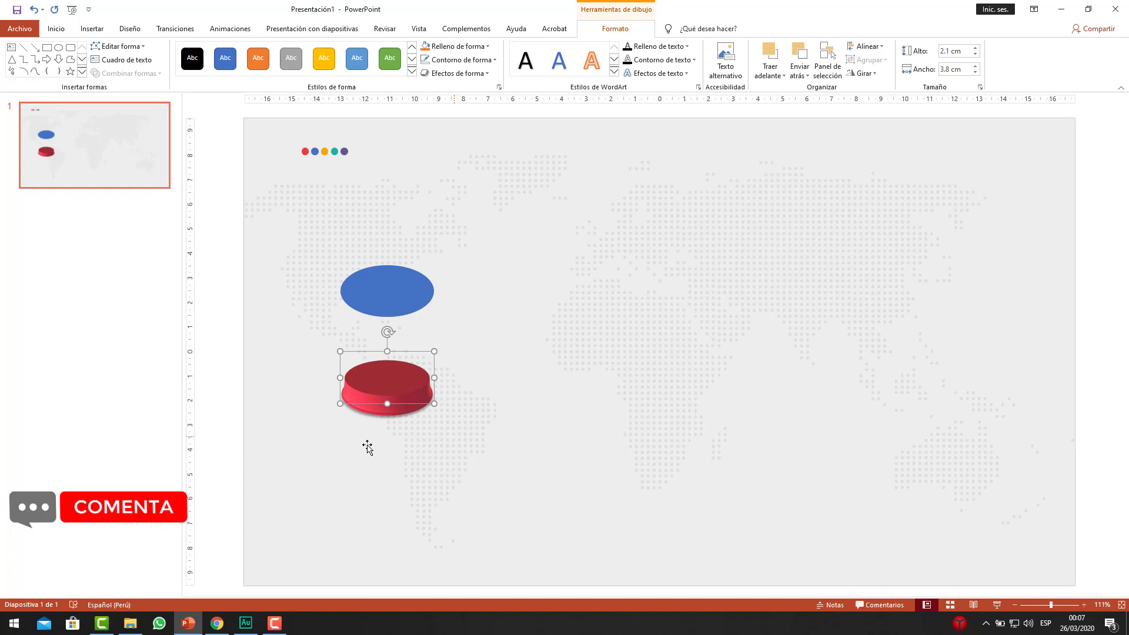
{"action": "left_click", "coordinate": [223, 434]}
{"action": "left_click", "coordinate": [412, 307]}
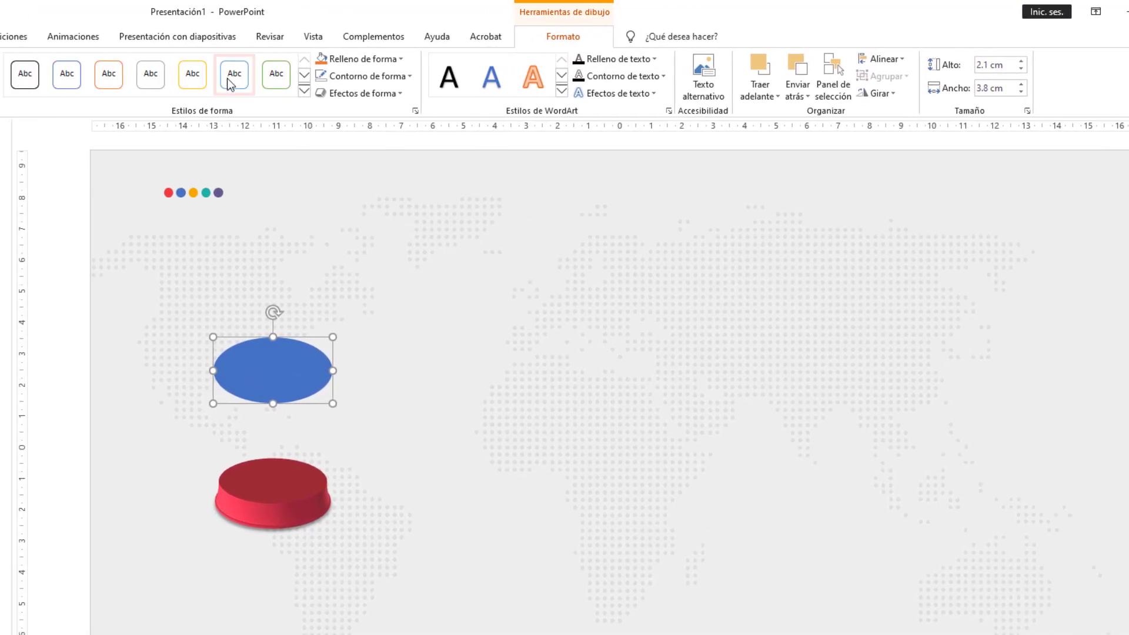
Fill the blue ellipse white and size it 1 cm high by 2.95 cm wide
{"action": "left_click", "coordinate": [481, 59]}
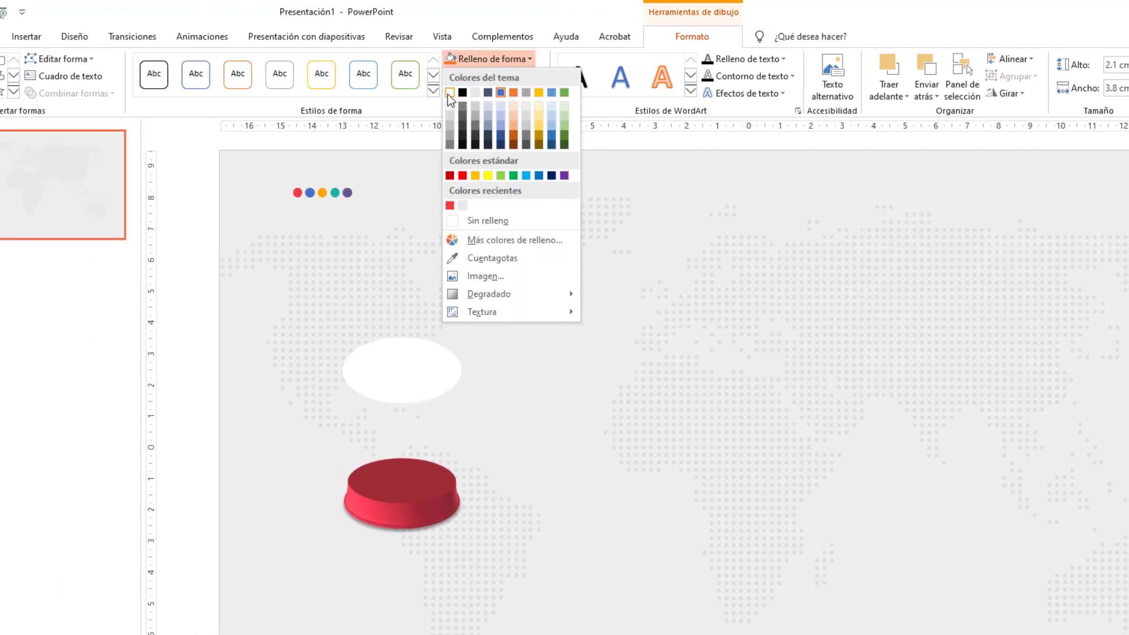
{"action": "left_click", "coordinate": [453, 94]}
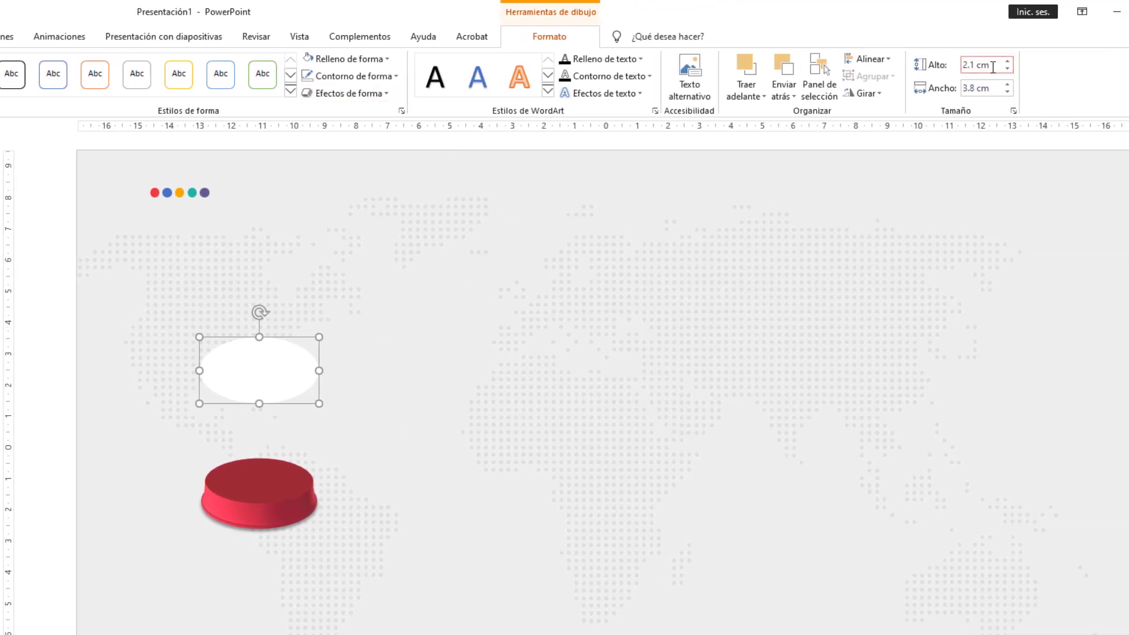
{"action": "left_click", "coordinate": [992, 66]}
{"action": "type", "text": "1"}
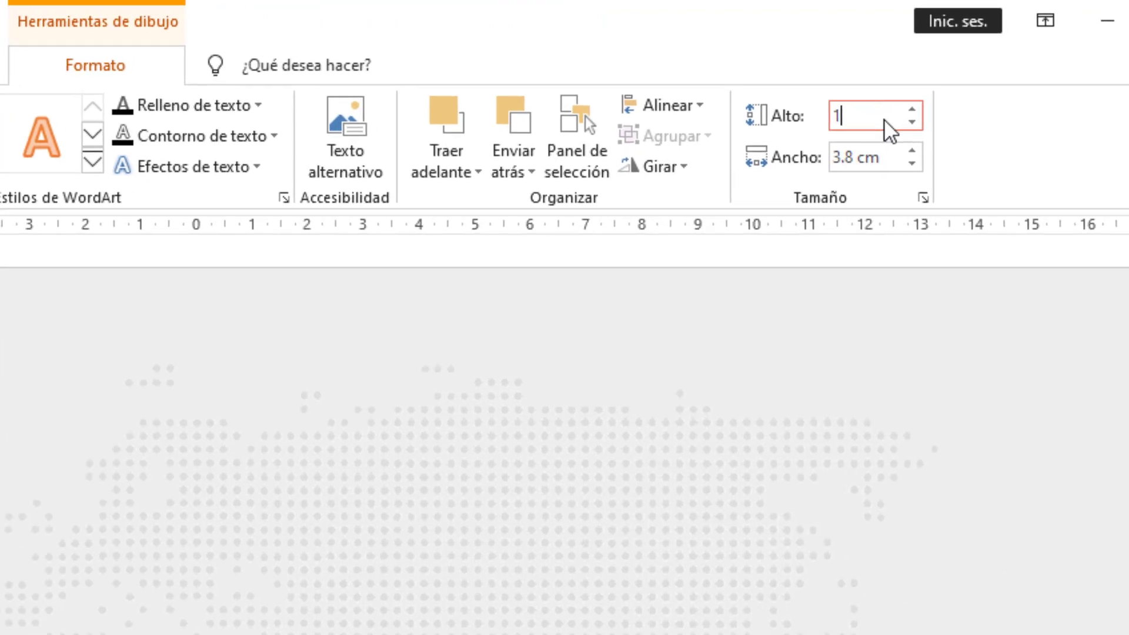
{"action": "left_click", "coordinate": [897, 156]}
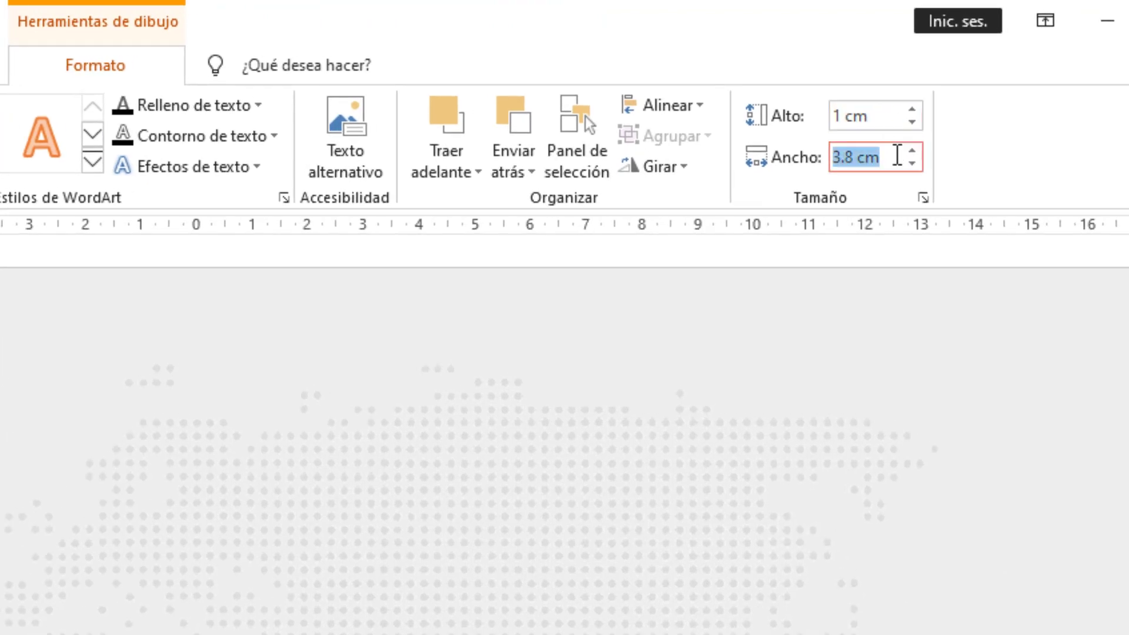
{"action": "type", "text": "2.95"}
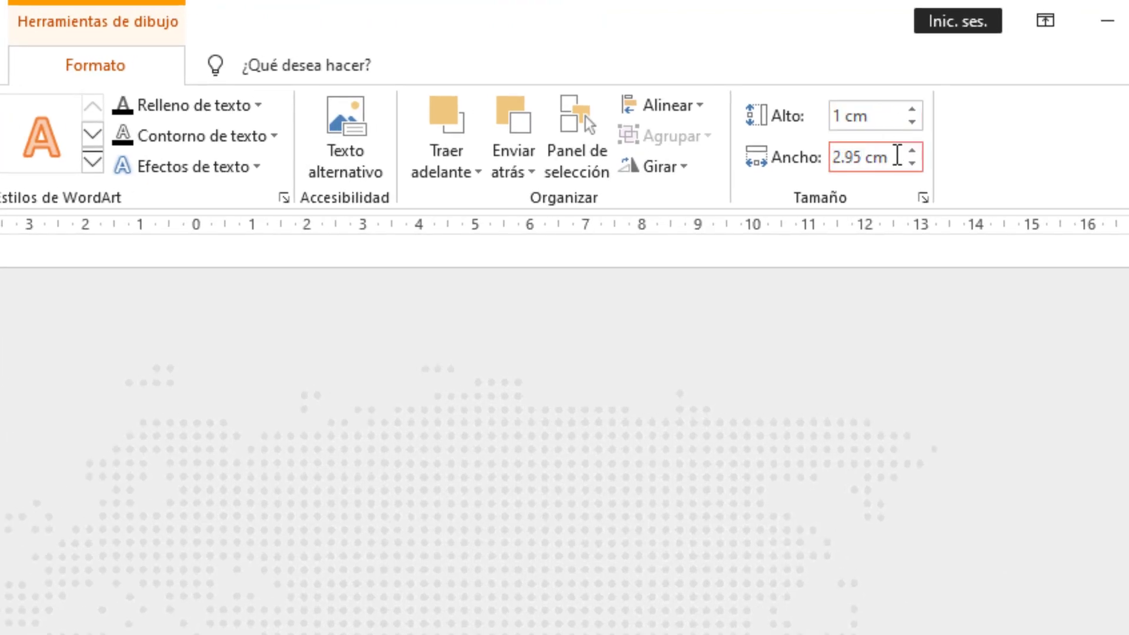
Set the white ellipse into the red base's top and place a copy above it
{"action": "left_click_drag", "start_coordinate": [388, 265], "coordinate": [394, 383]}
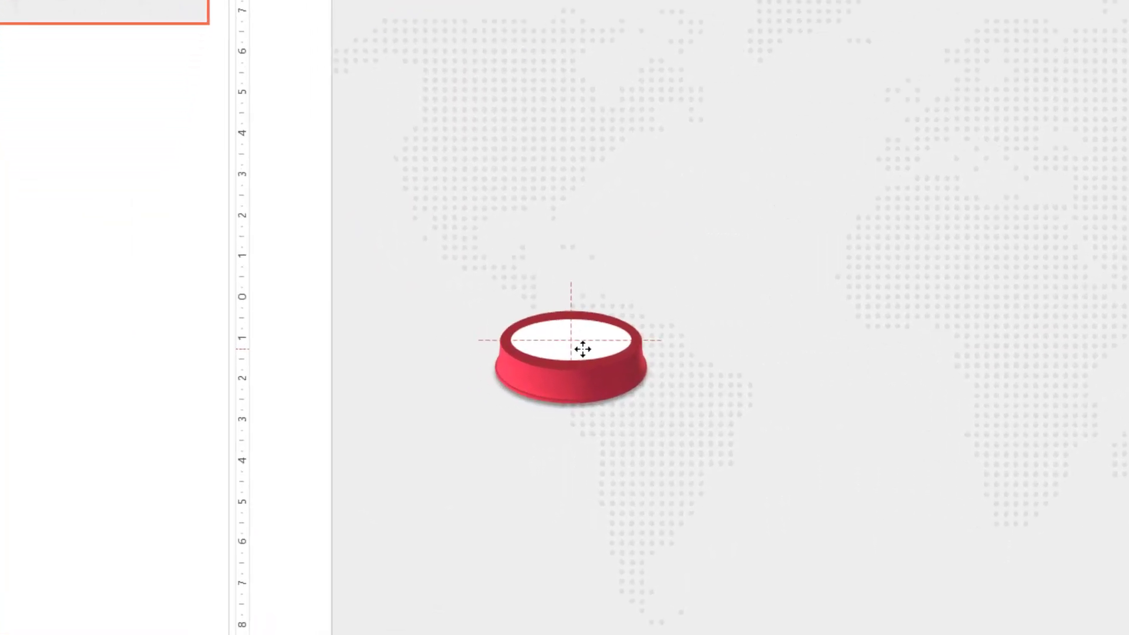
{"action": "left_click_drag", "start_coordinate": [583, 349], "coordinate": [582, 349]}
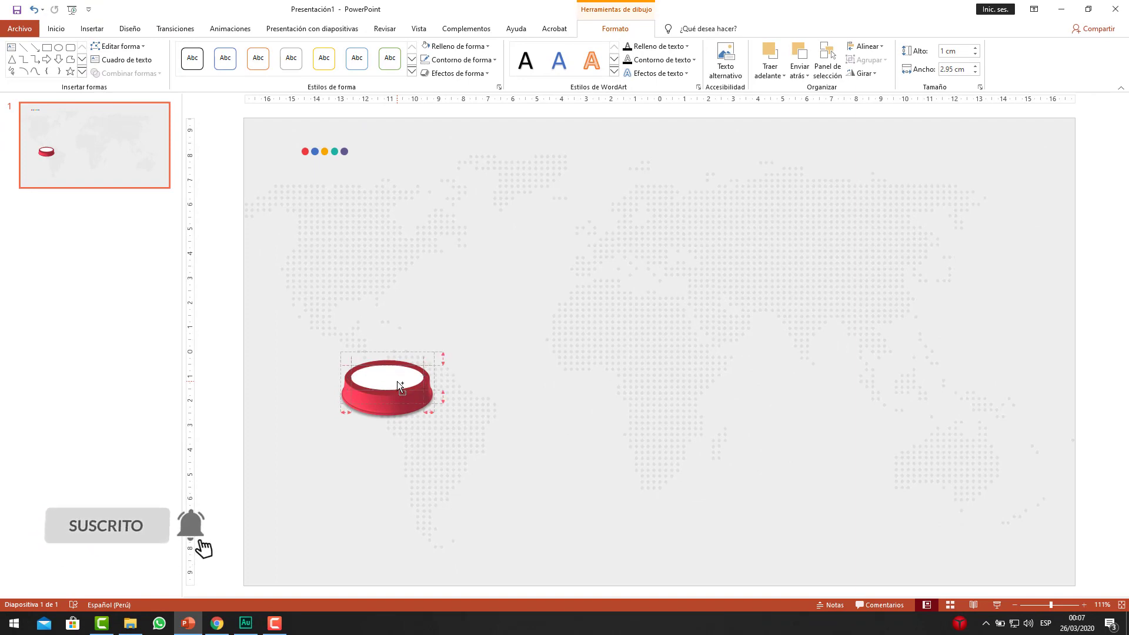
{"action": "left_click_drag", "start_coordinate": [397, 383], "coordinate": [398, 321]}
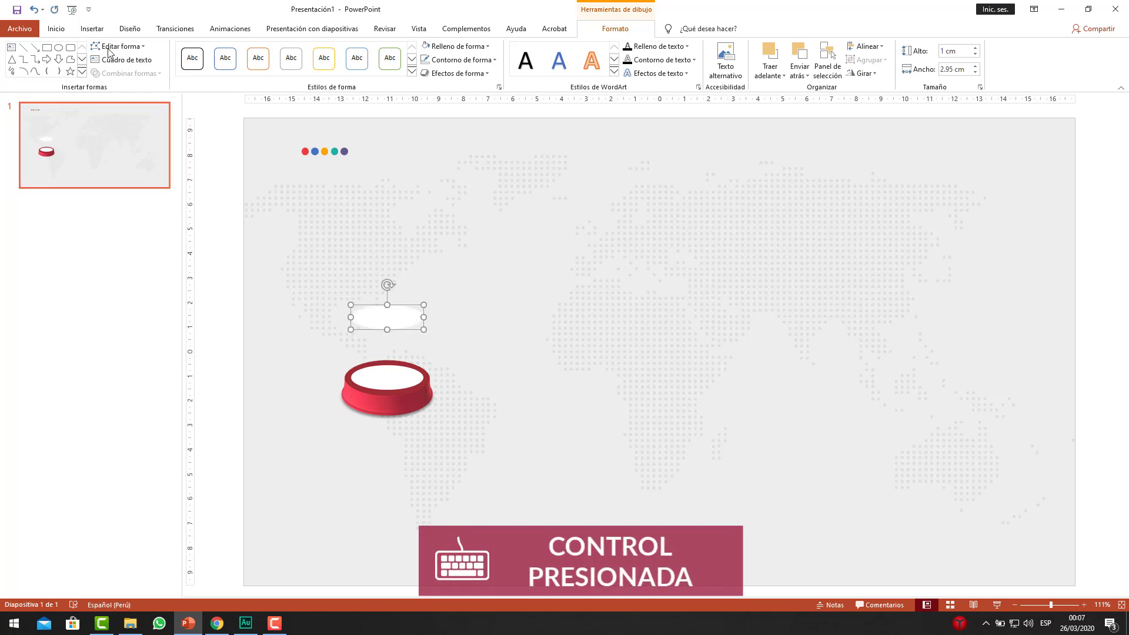
Draw a rectangle shape just above the white ellipse
{"action": "left_click", "coordinate": [94, 30]}
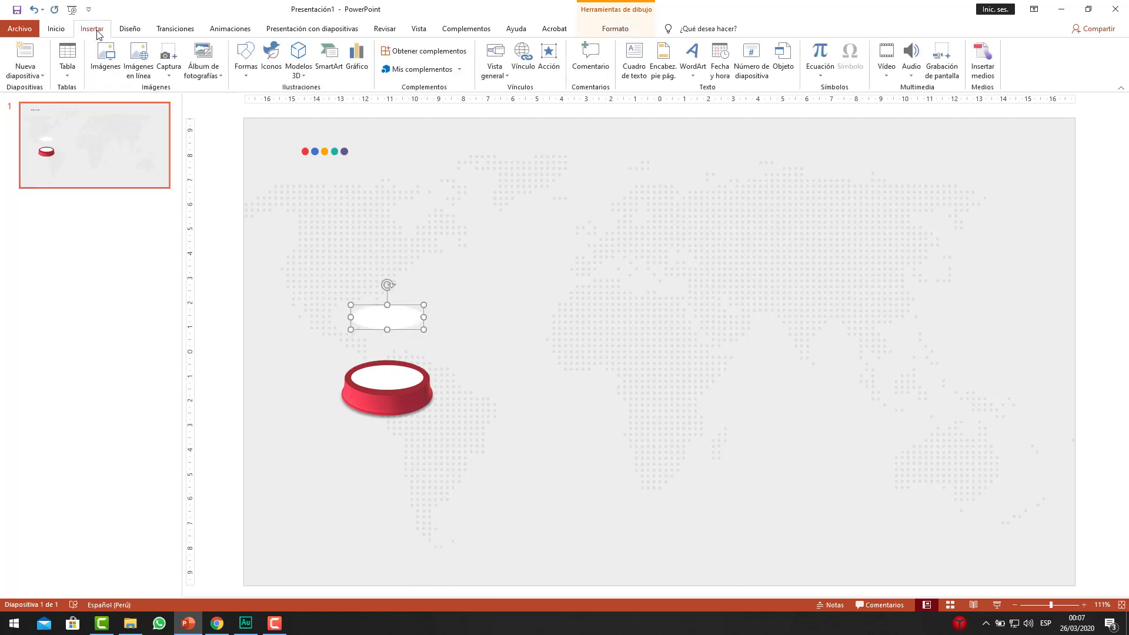
{"action": "left_click", "coordinate": [246, 59]}
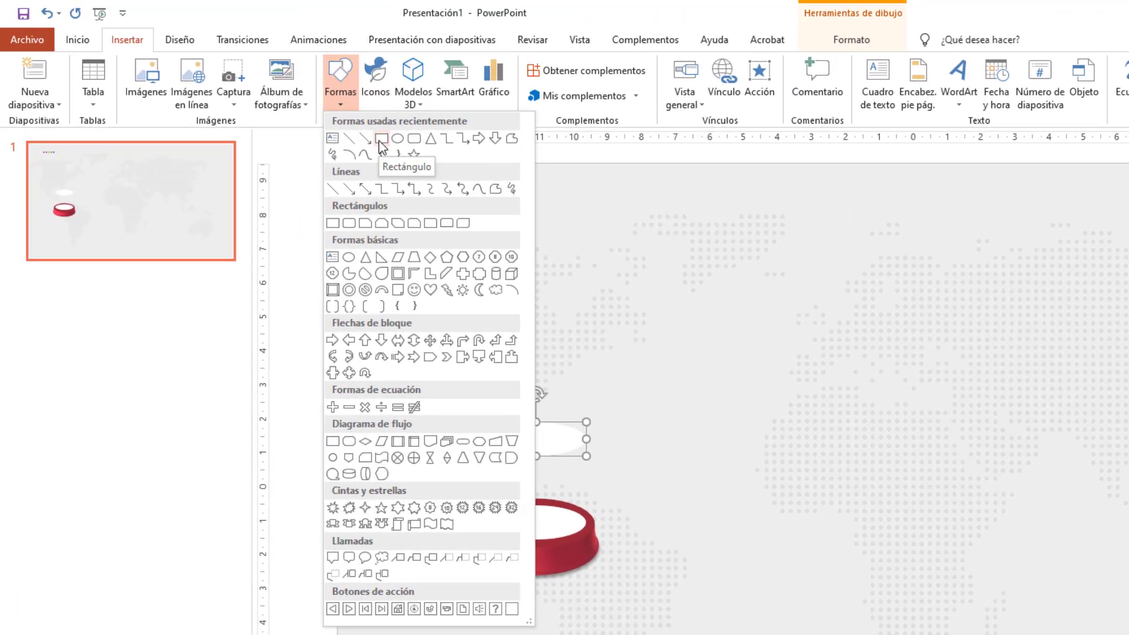
{"action": "left_click", "coordinate": [379, 141]}
{"action": "left_click_drag", "start_coordinate": [523, 344], "coordinate": [585, 391]}
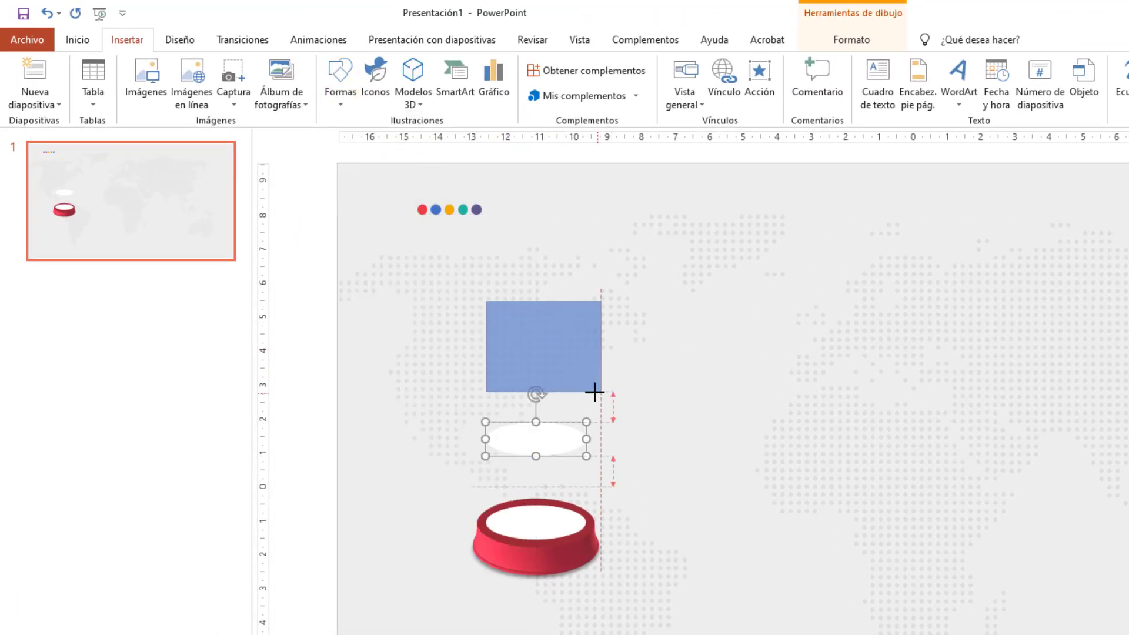
{"action": "left_click", "coordinate": [581, 403]}
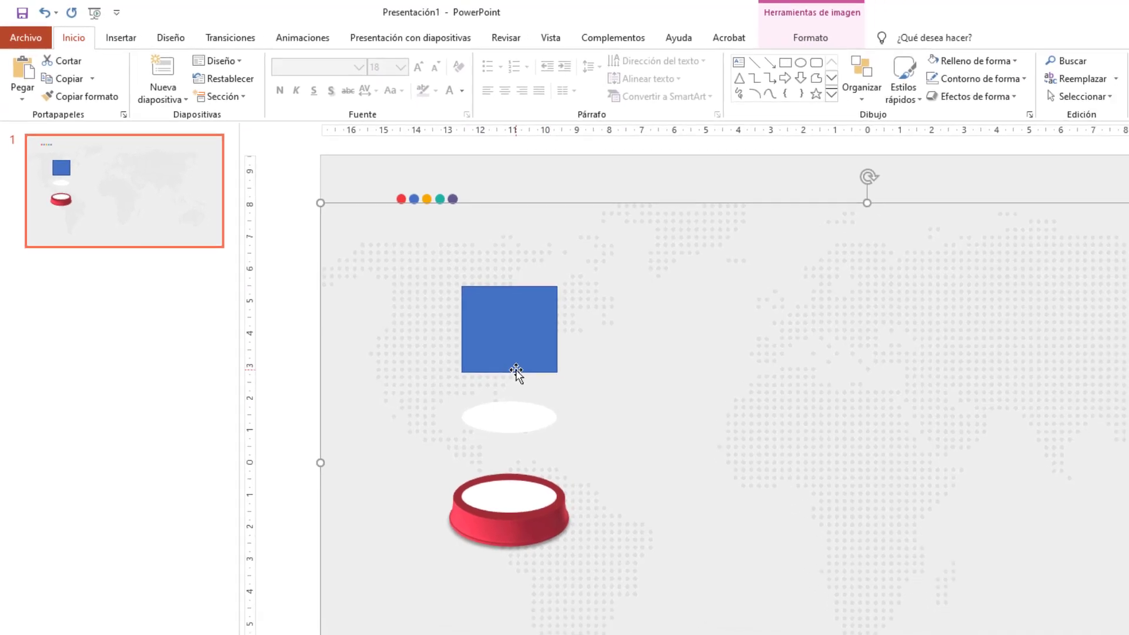
Remove the outline from the blue square with Sin contorno
{"action": "scroll", "coordinate": [382, 263], "scroll_direction": "up", "scroll_amount": 2}
{"action": "scroll", "coordinate": [383, 263], "scroll_direction": "up", "scroll_amount": 3}
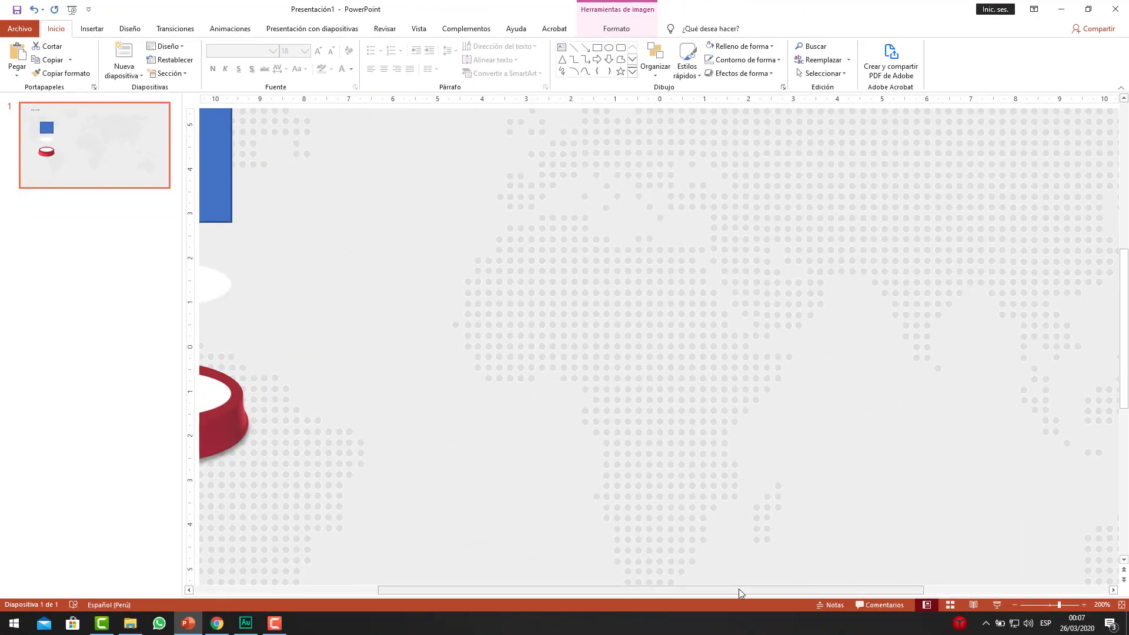
{"action": "left_click_drag", "start_coordinate": [745, 590], "coordinate": [588, 589]}
{"action": "scroll", "coordinate": [582, 379], "scroll_direction": "up", "scroll_amount": 1}
{"action": "scroll", "coordinate": [582, 379], "scroll_direction": "up", "scroll_amount": 1}
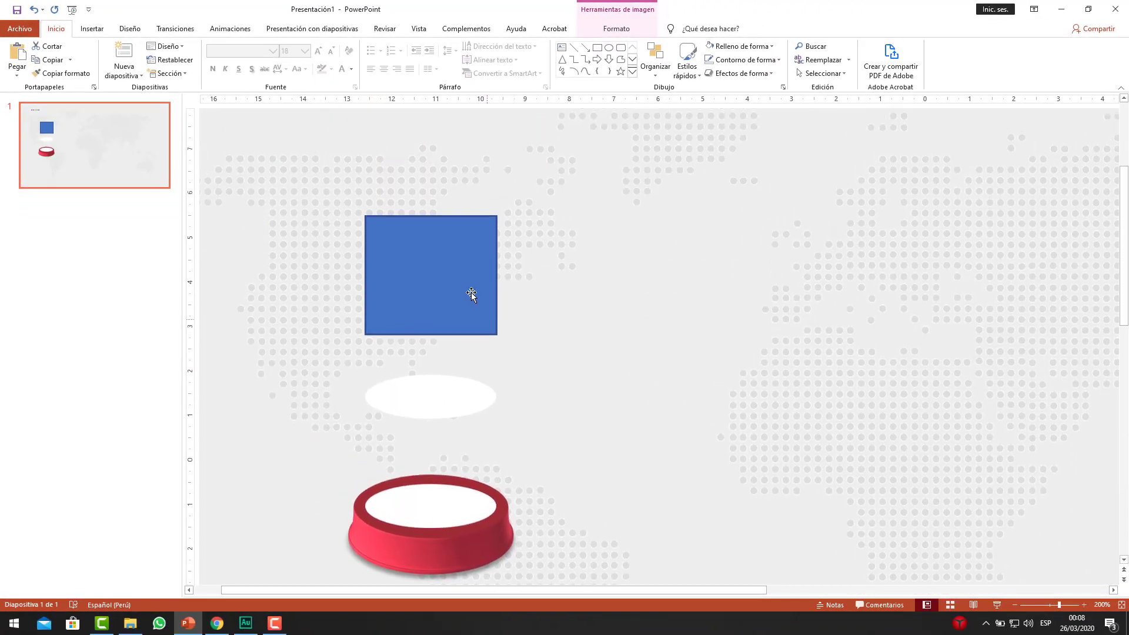
{"action": "left_click", "coordinate": [468, 280]}
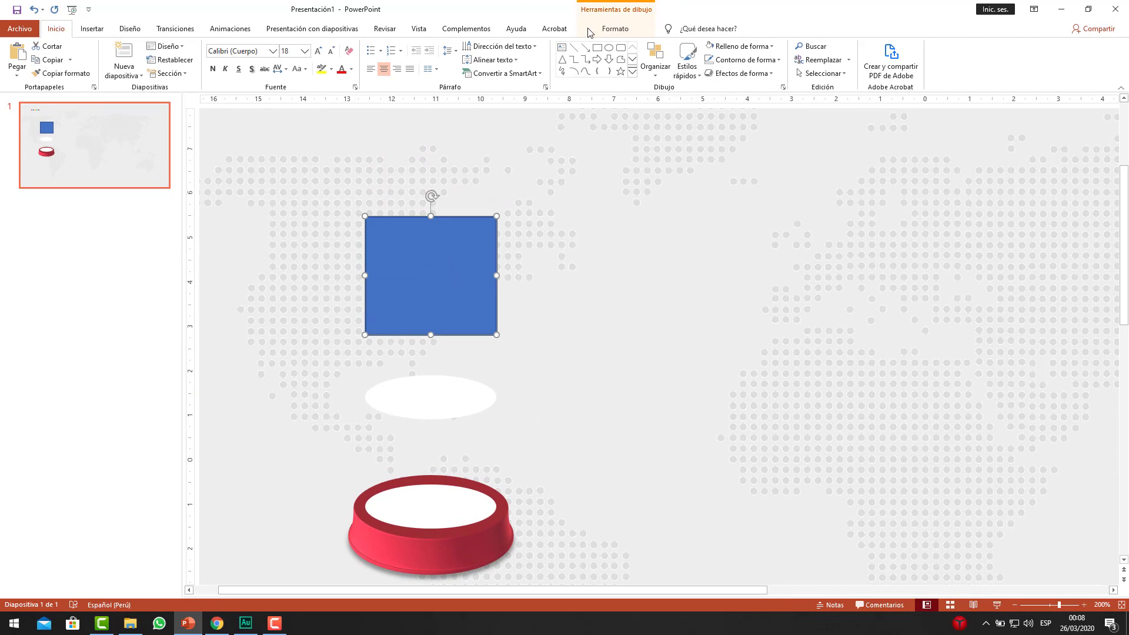
{"action": "left_click", "coordinate": [605, 34]}
{"action": "left_click", "coordinate": [460, 79]}
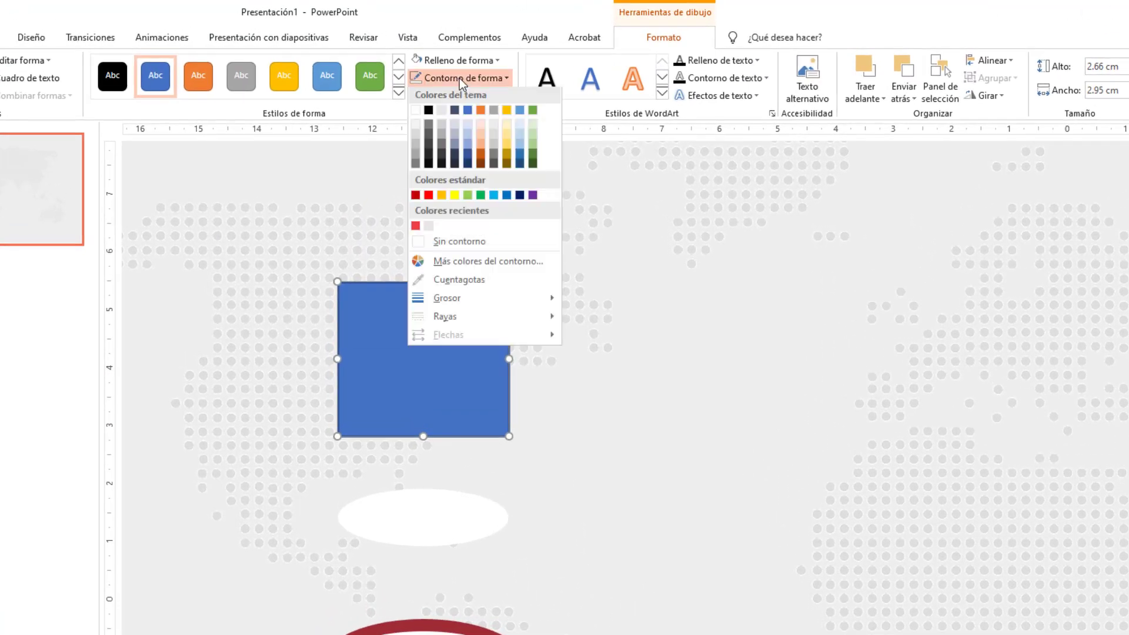
{"action": "left_click", "coordinate": [456, 244]}
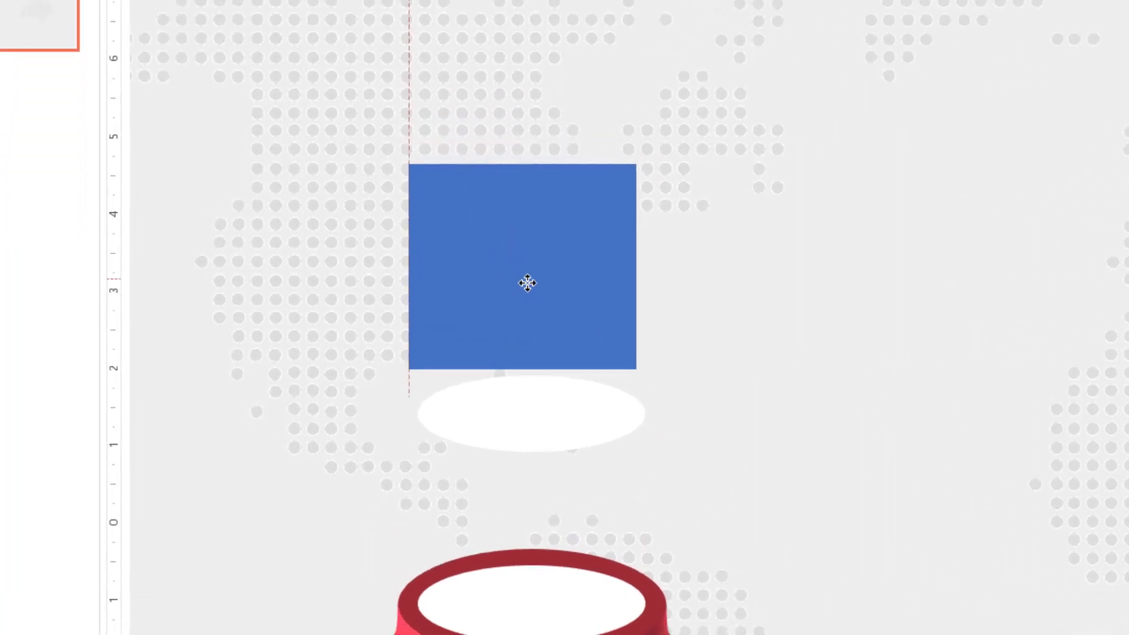
Move the square down onto the white ellipse and widen it to the ellipse's width
{"action": "mouse_move", "coordinate": [527, 282]}
{"action": "left_mouse_down"}
{"action": "mouse_move", "coordinate": [557, 286]}
{"action": "mouse_move", "coordinate": [567, 254]}
{"action": "left_mouse_up"}
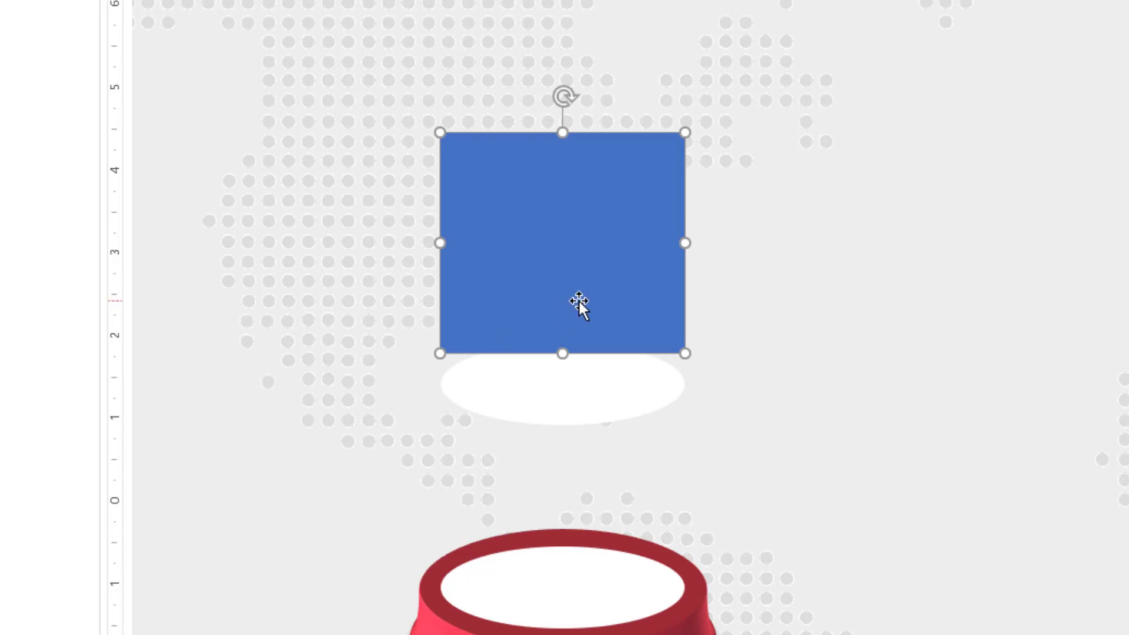
{"action": "left_click_drag", "start_coordinate": [579, 301], "coordinate": [579, 333]}
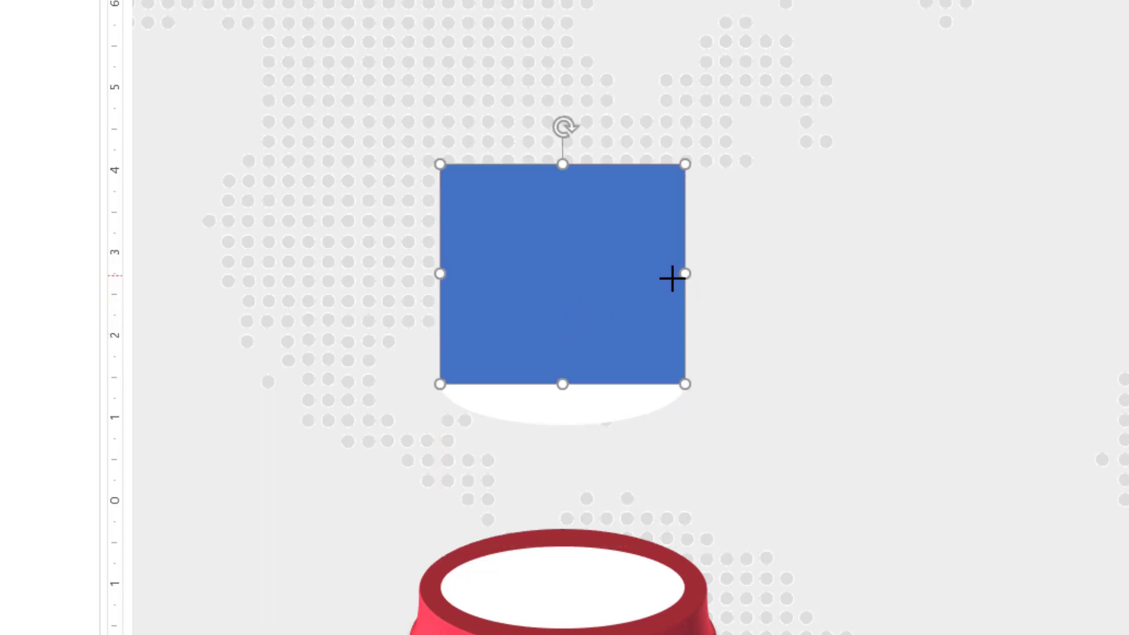
{"action": "left_click_drag", "start_coordinate": [672, 278], "coordinate": [683, 294]}
{"action": "left_click_drag", "start_coordinate": [442, 281], "coordinate": [448, 286]}
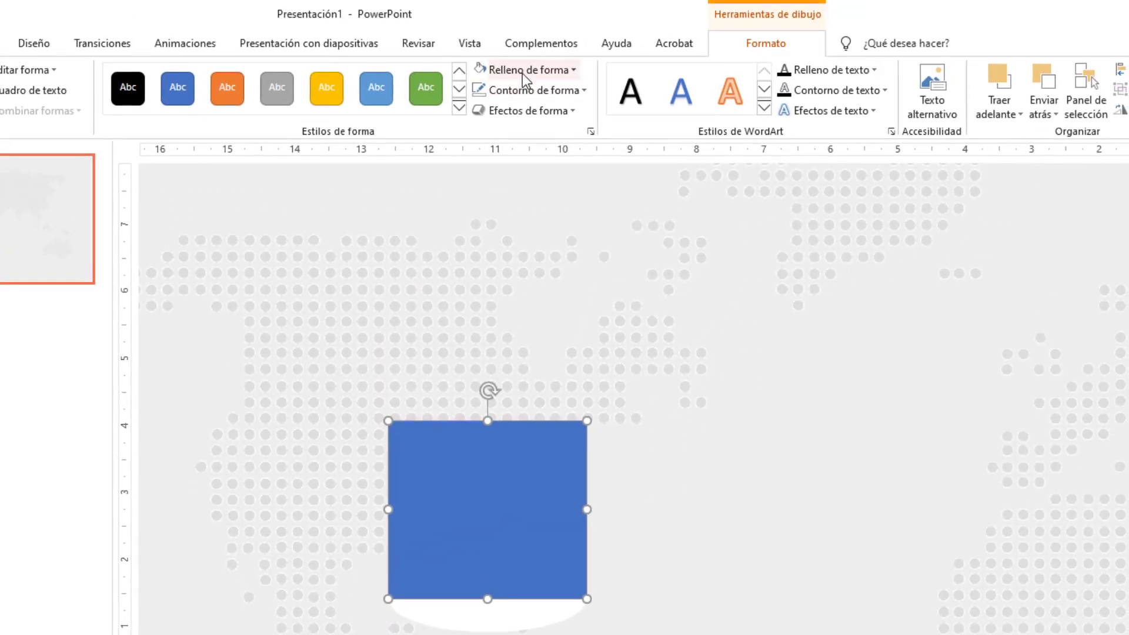
Fill the rectangle white and add the white ellipse to the selection
{"action": "left_click", "coordinate": [521, 71]}
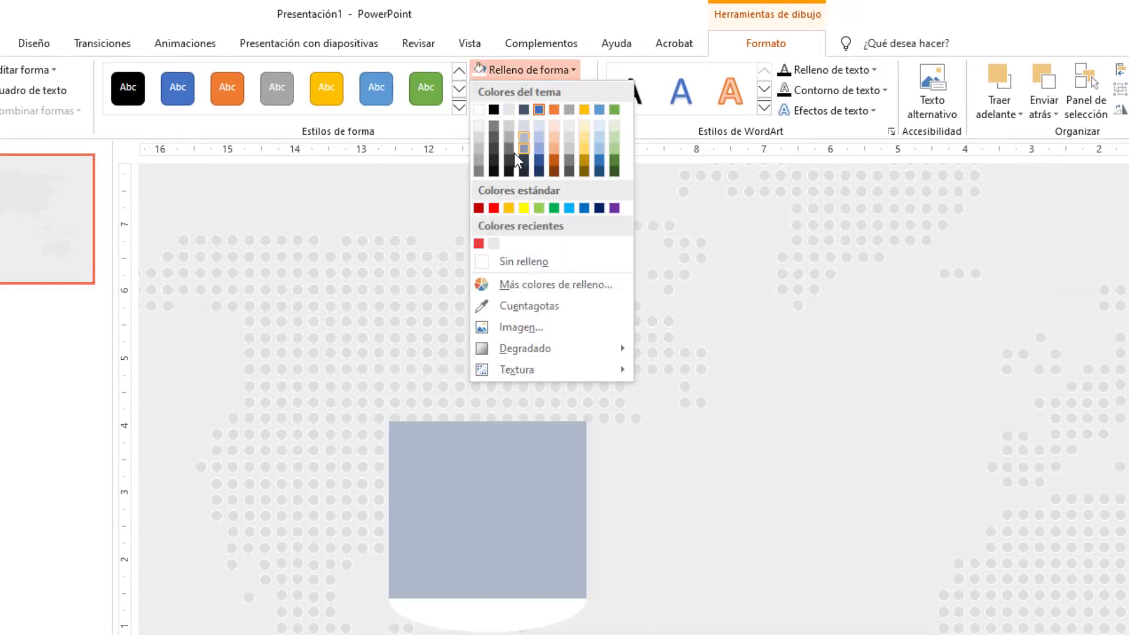
{"action": "left_click", "coordinate": [479, 110]}
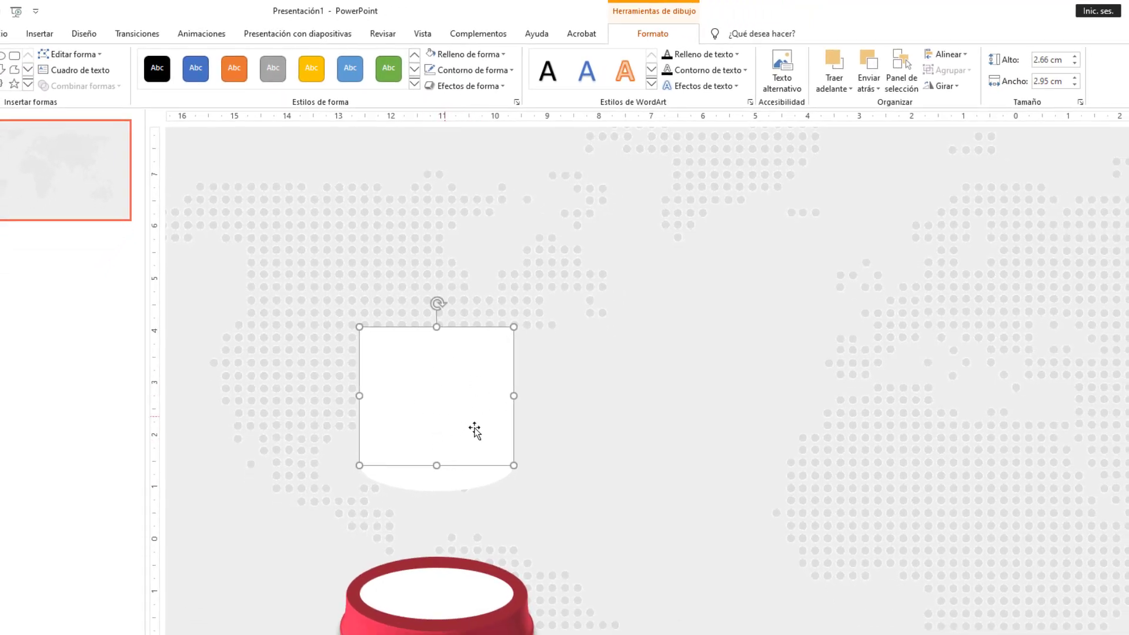
{"action": "left_click", "coordinate": [456, 485], "text": "ctrl"}
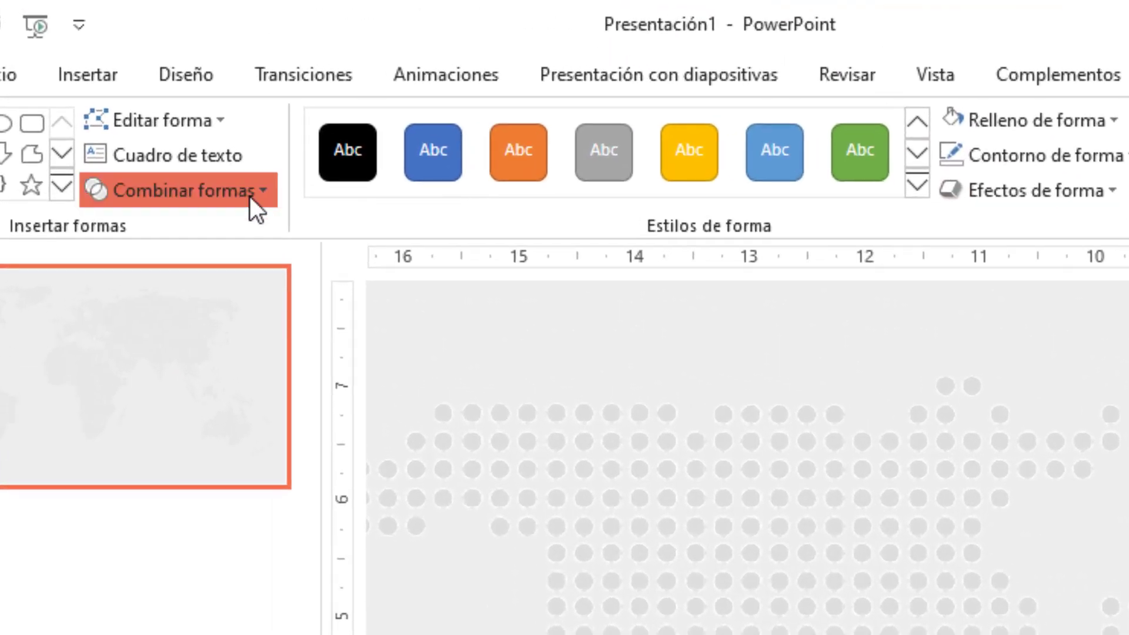
Unite the white rectangle and ellipse with Unir and move the merged shape into the red base
{"action": "left_click", "coordinate": [250, 196]}
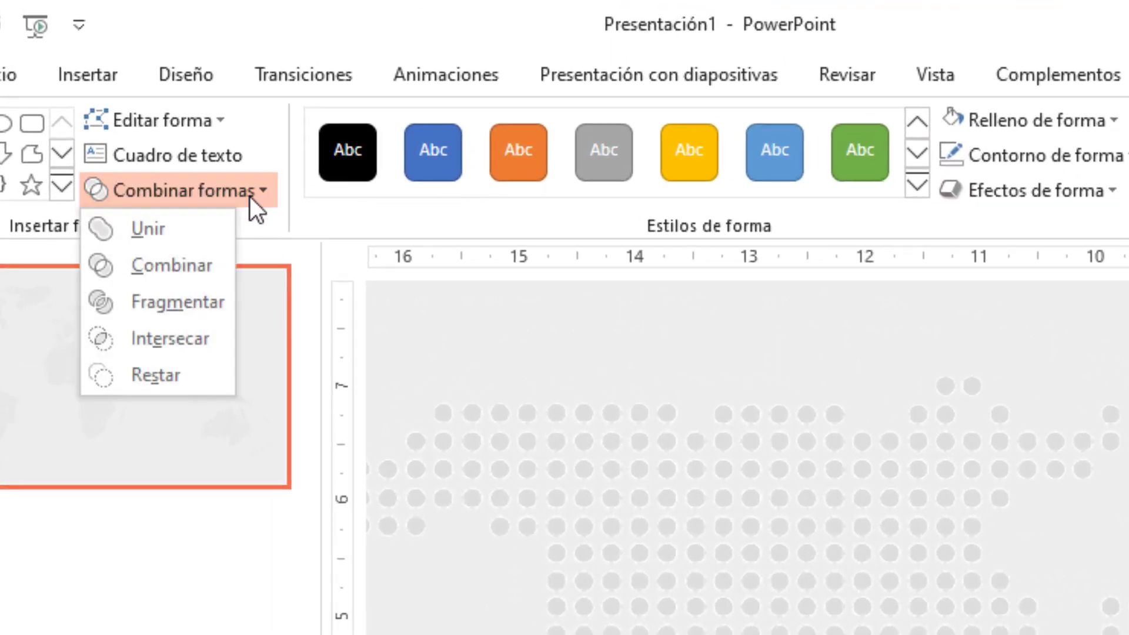
{"action": "left_click", "coordinate": [172, 235]}
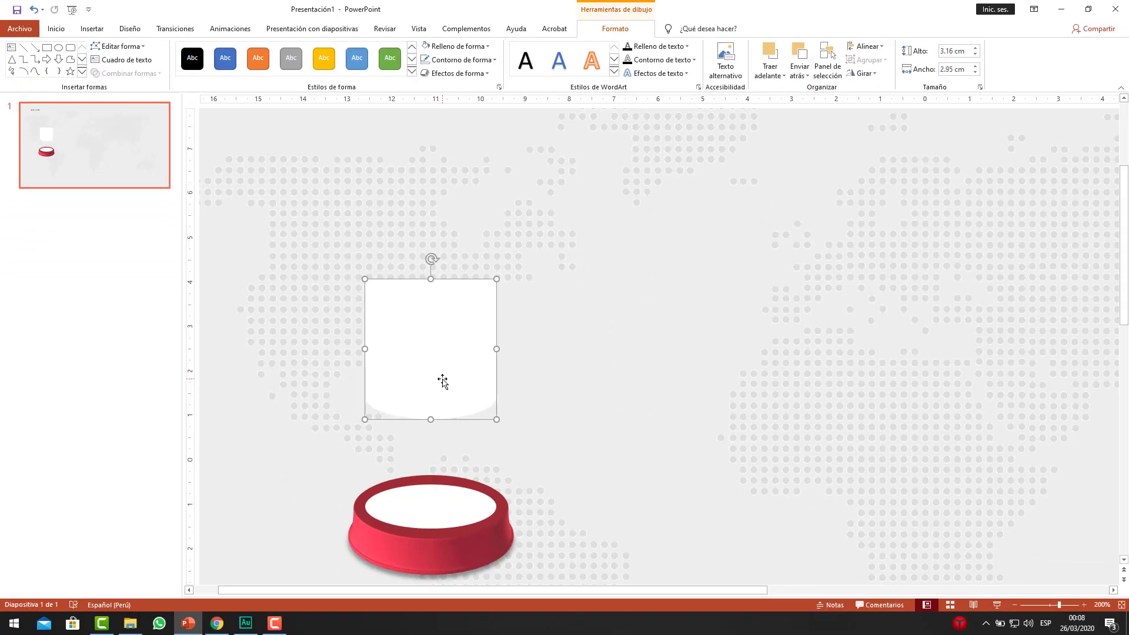
{"action": "left_click_drag", "start_coordinate": [442, 381], "coordinate": [443, 485]}
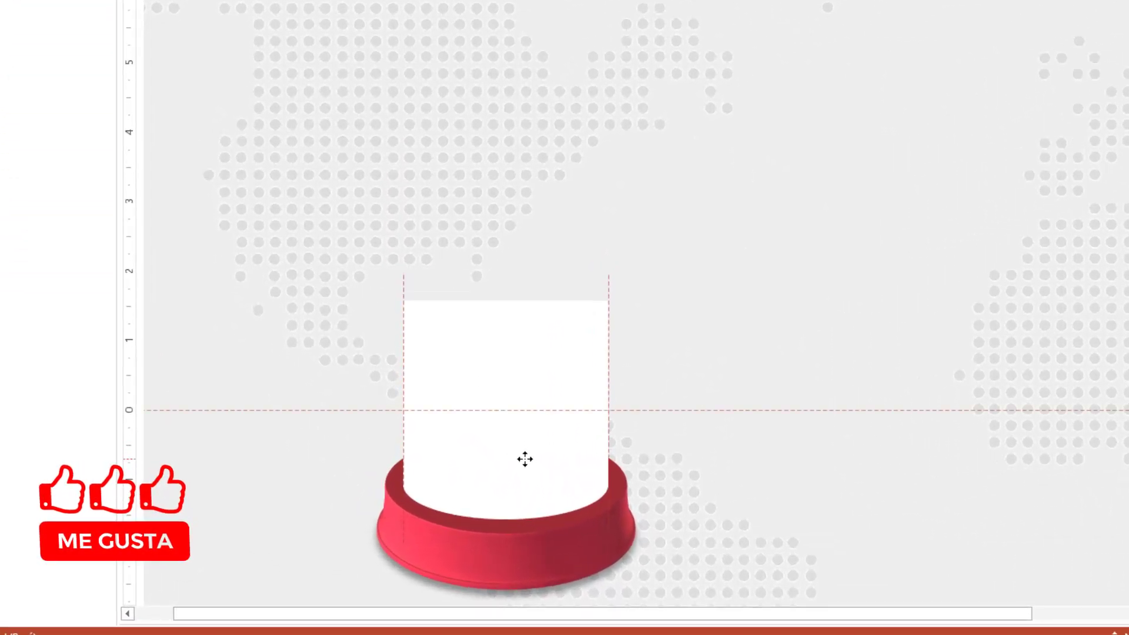
{"action": "left_click_drag", "start_coordinate": [452, 480], "coordinate": [453, 476]}
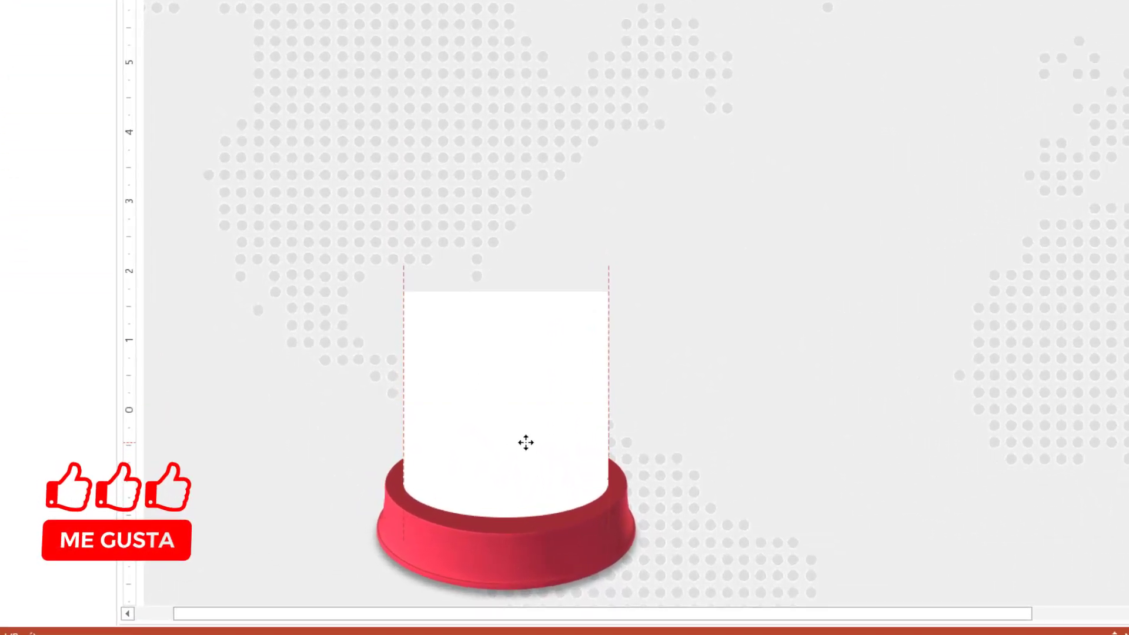
{"action": "left_click_drag", "start_coordinate": [525, 442], "coordinate": [527, 456]}
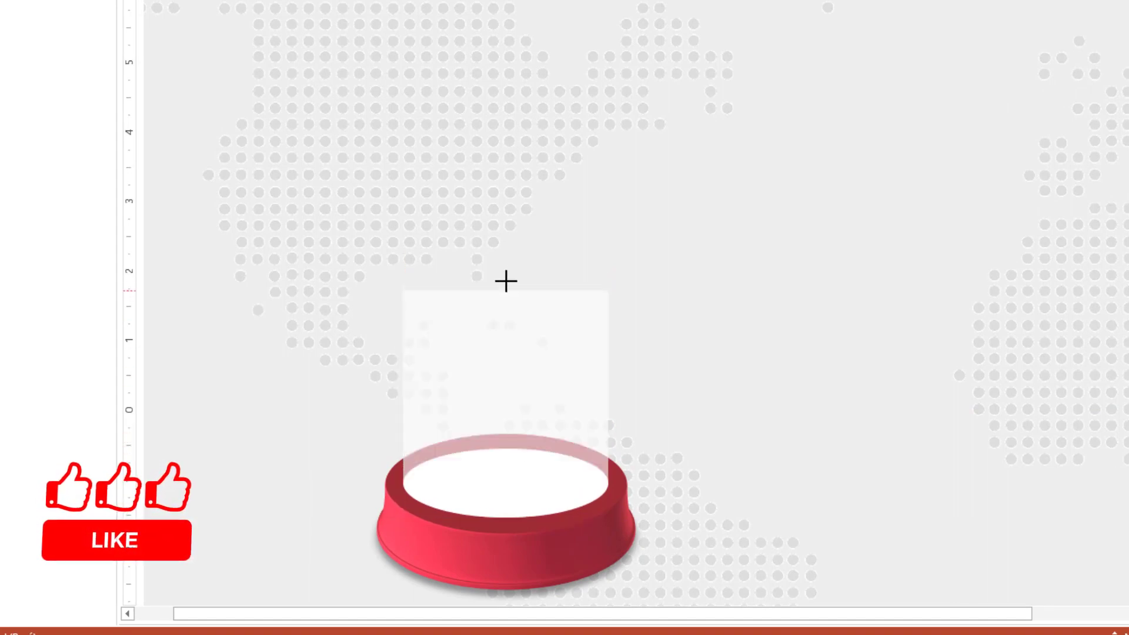
Stretch the merged white shape a little taller from its top edge
{"action": "left_click_drag", "start_coordinate": [505, 281], "coordinate": [510, 204]}
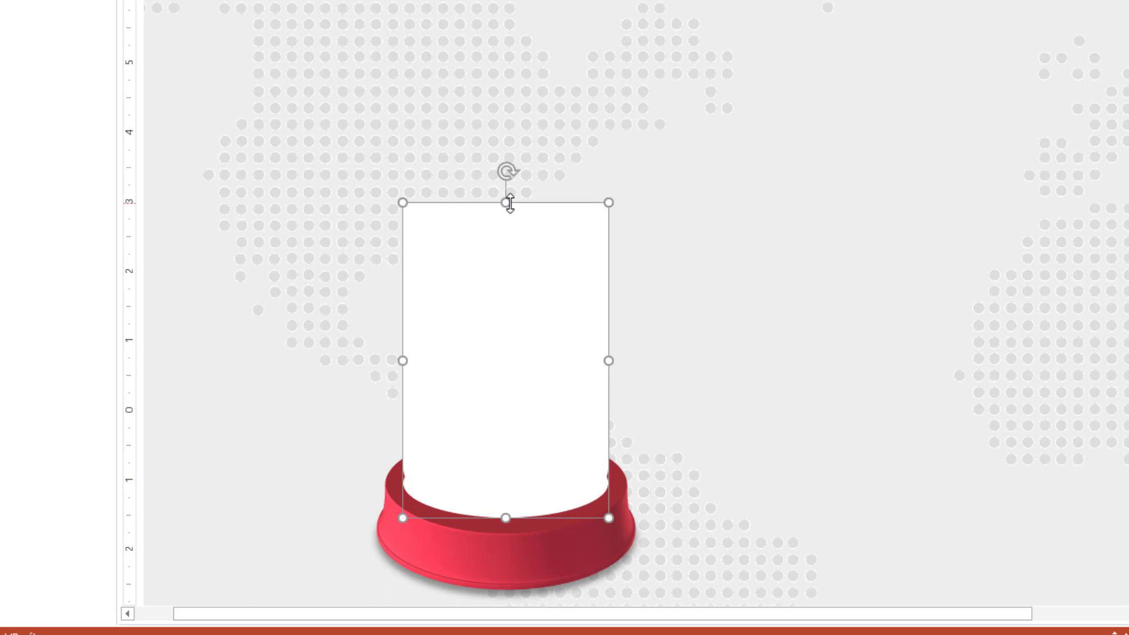
{"action": "left_click_drag", "start_coordinate": [503, 403], "coordinate": [507, 404]}
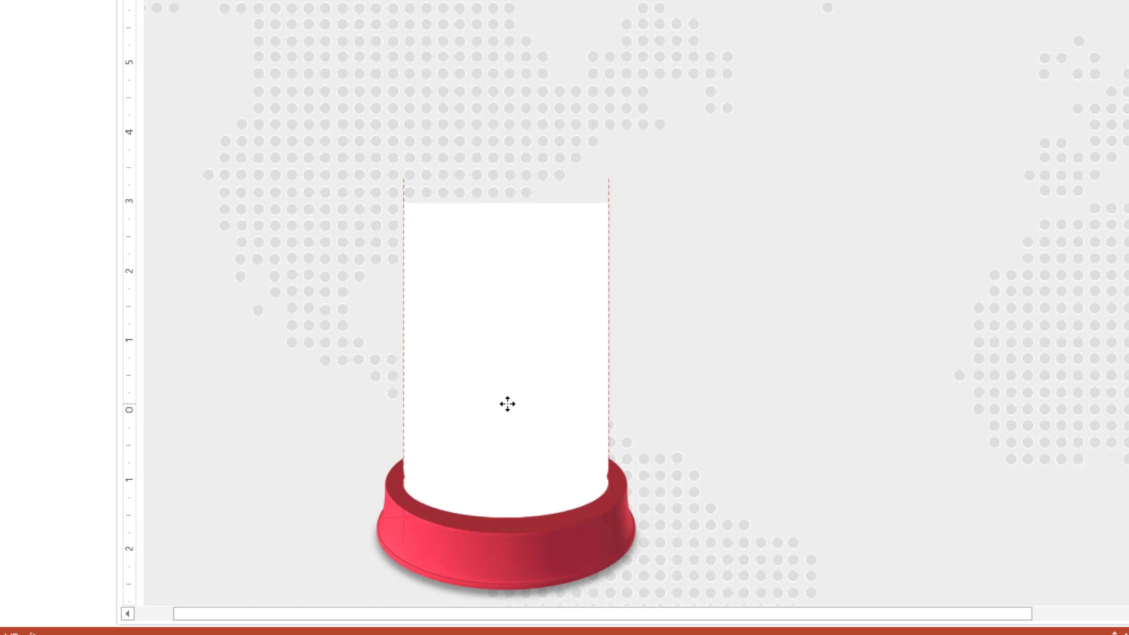
{"action": "key", "text": "ctrl+z"}
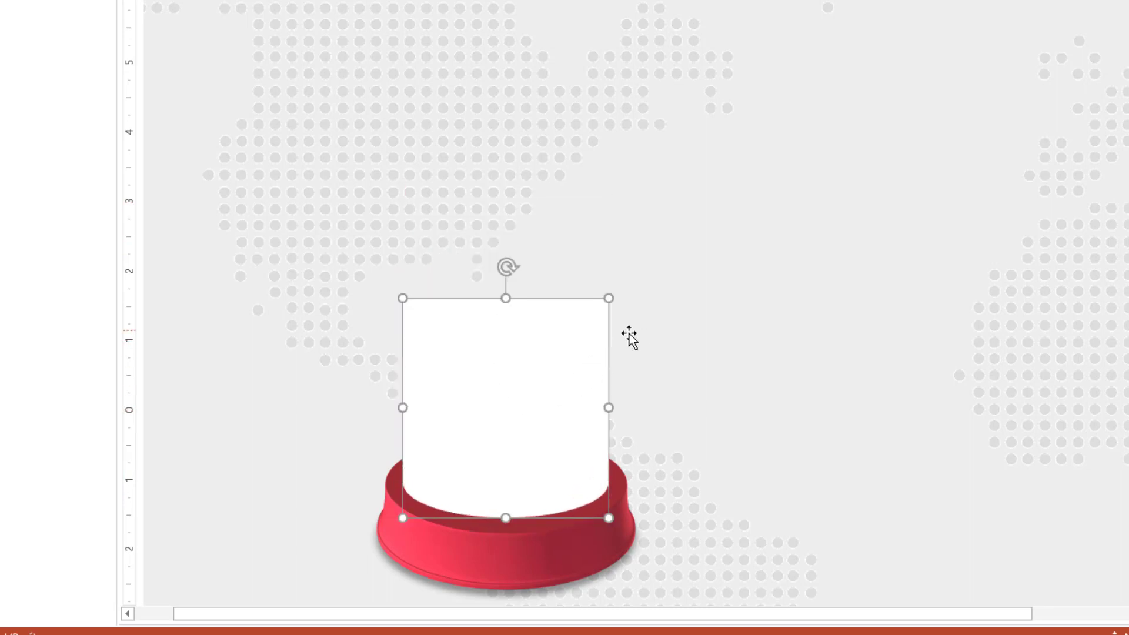
{"action": "left_click_drag", "start_coordinate": [506, 298], "coordinate": [507, 280]}
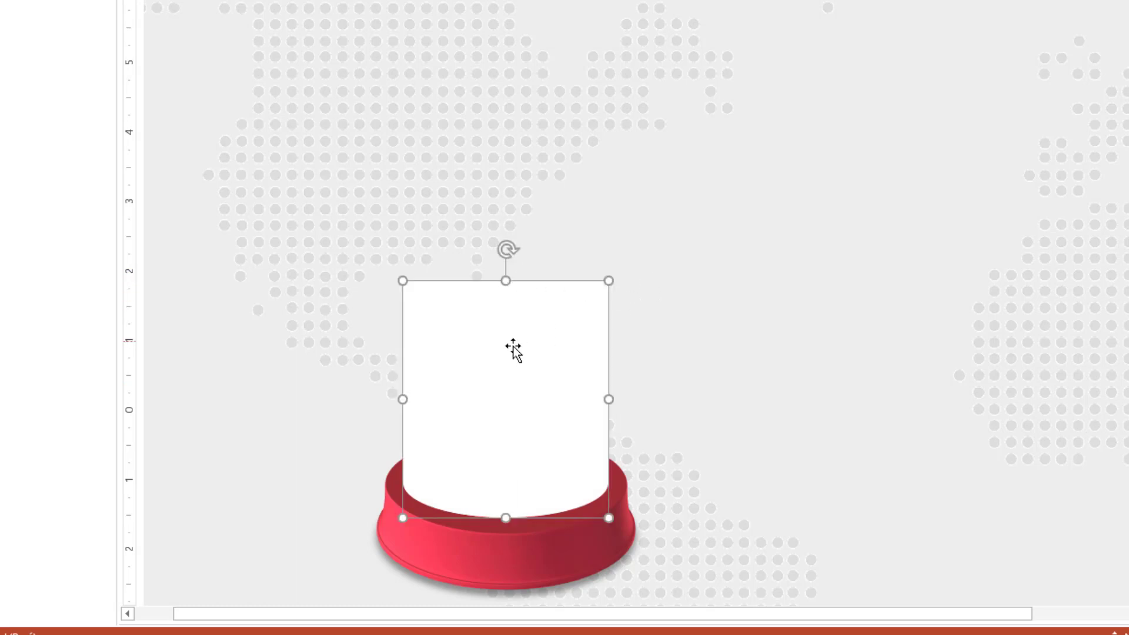
Give the merged shape a gradient fill in the Lineal abajo direction
{"action": "scroll", "coordinate": [618, 338], "scroll_direction": "down", "scroll_amount": 4}
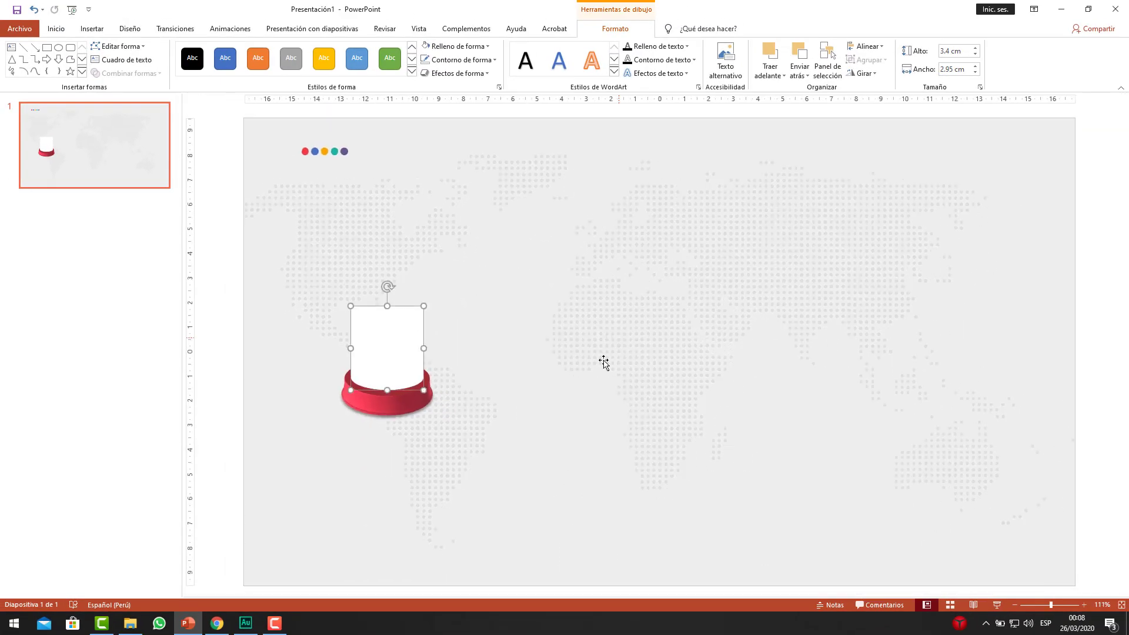
{"action": "right_click", "coordinate": [393, 348]}
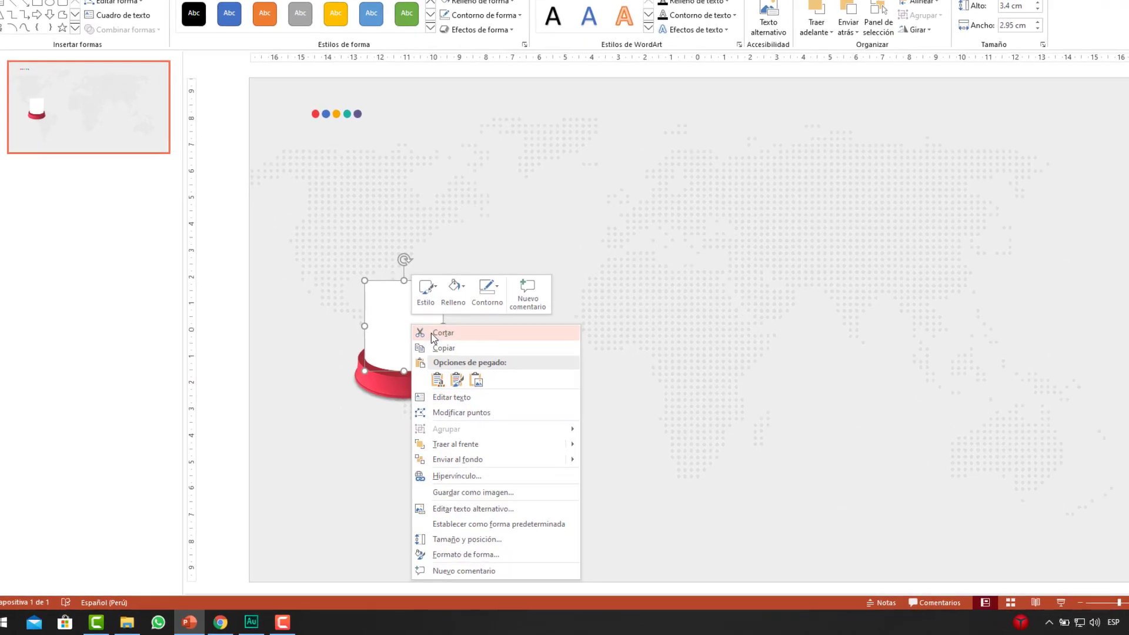
{"action": "left_click", "coordinate": [664, 509]}
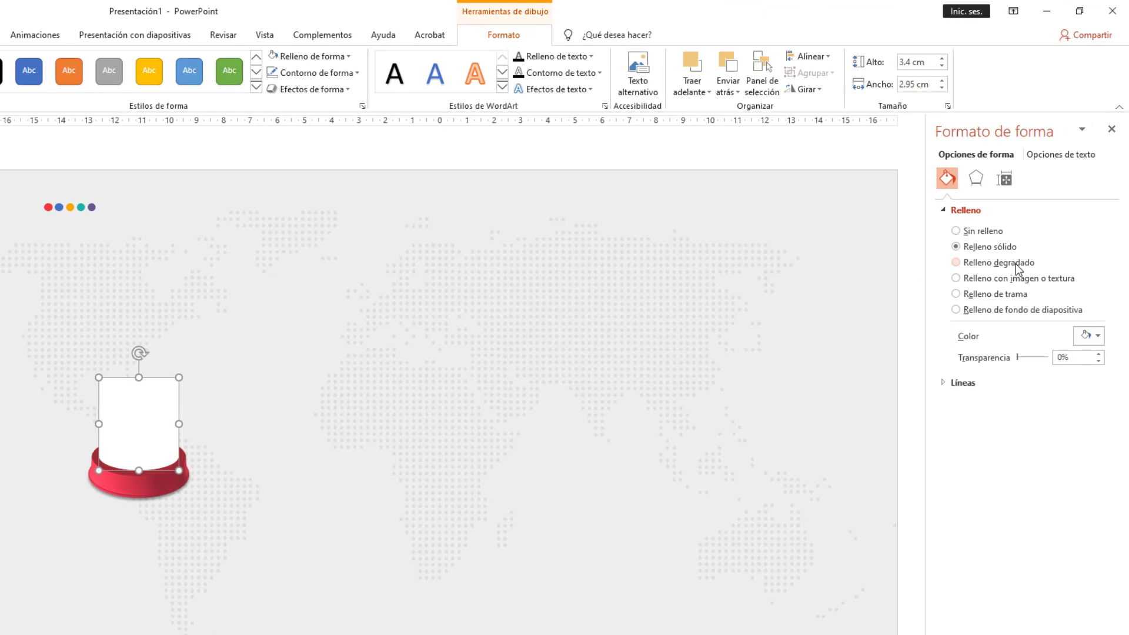
{"action": "left_click", "coordinate": [1014, 264]}
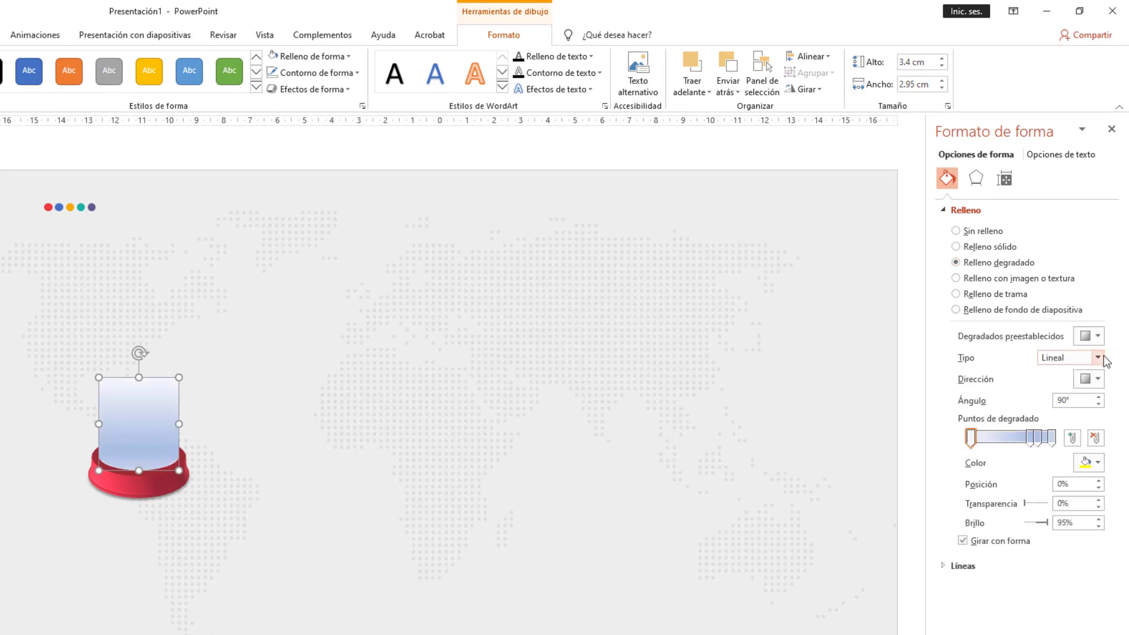
{"action": "left_click", "coordinate": [1097, 379]}
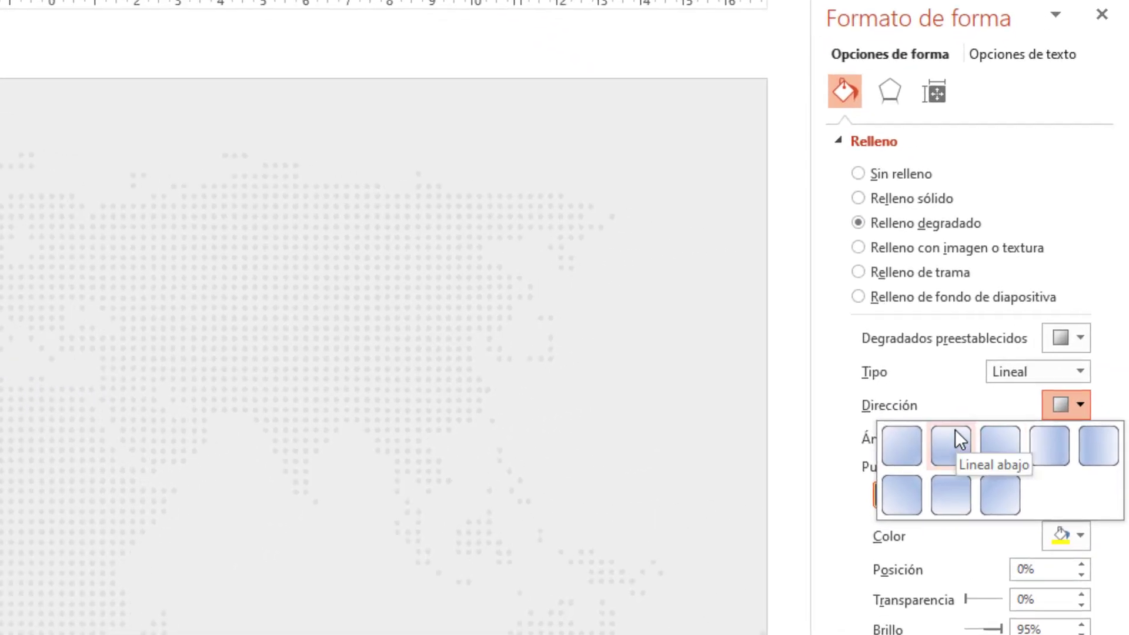
{"action": "left_click", "coordinate": [951, 446]}
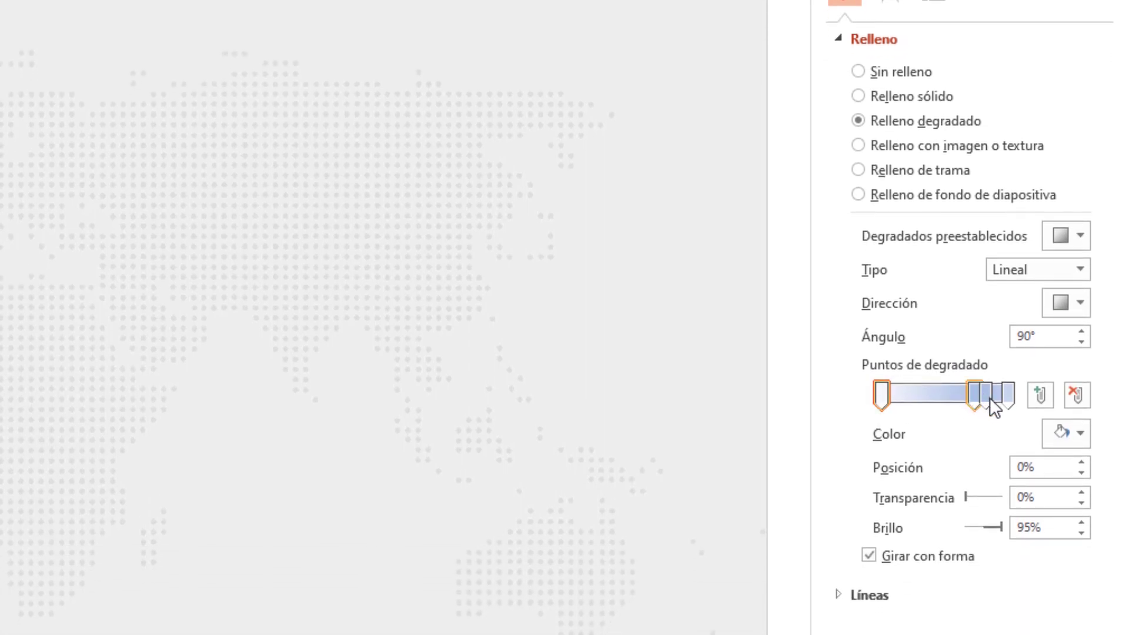
Delete the 83% gradient stop, leaving three stops, and select the first stop
{"action": "left_click", "coordinate": [981, 400]}
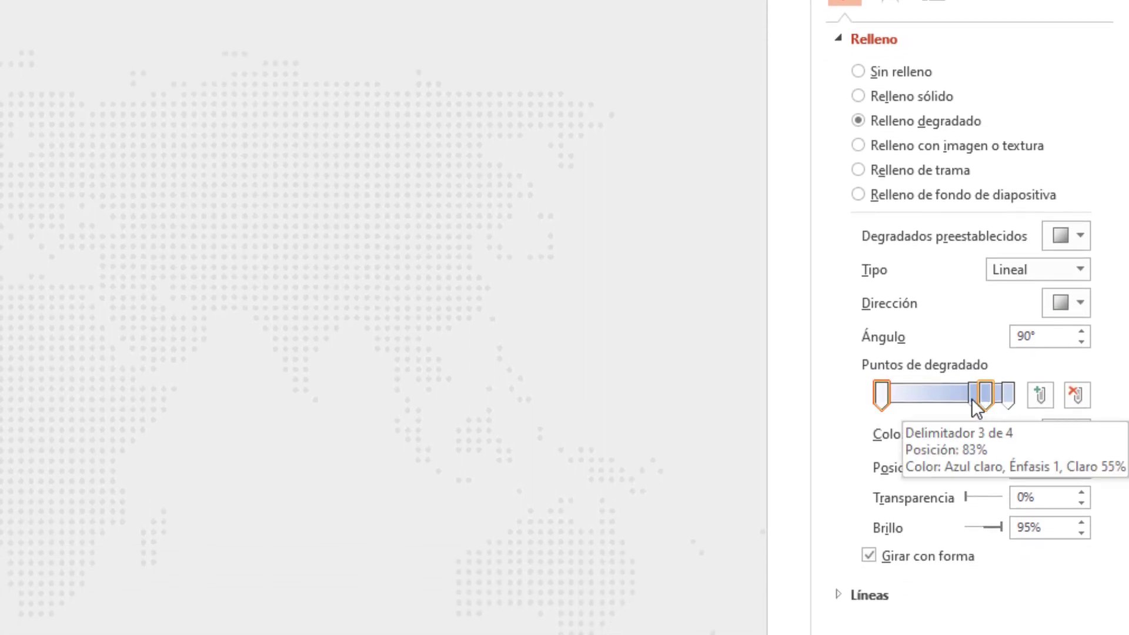
{"action": "left_click", "coordinate": [974, 400]}
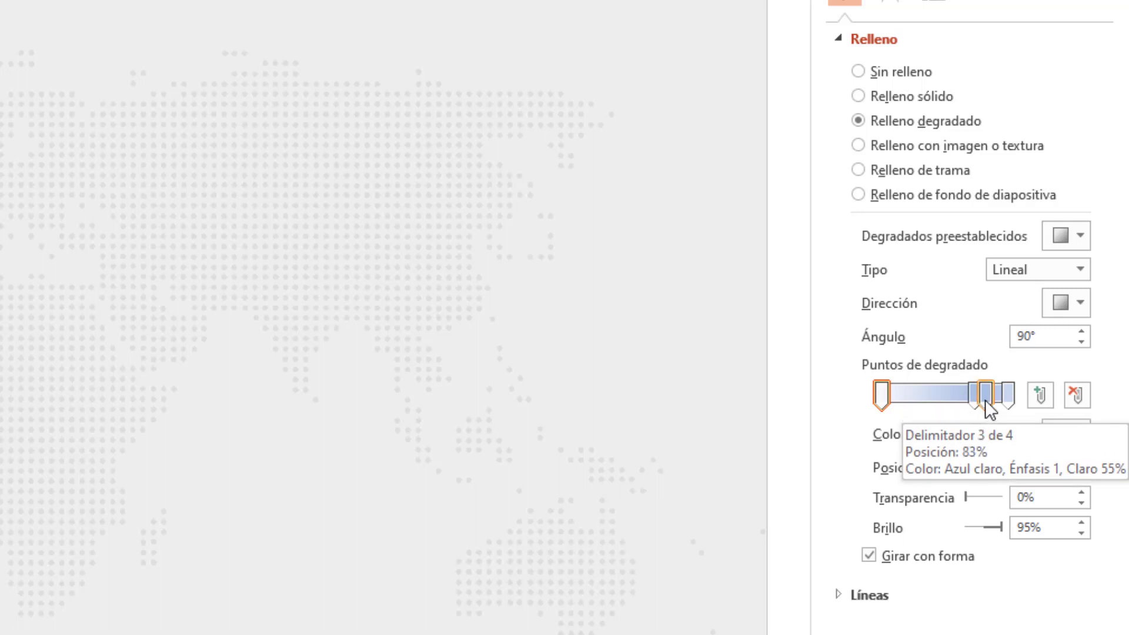
{"action": "left_click", "coordinate": [986, 399]}
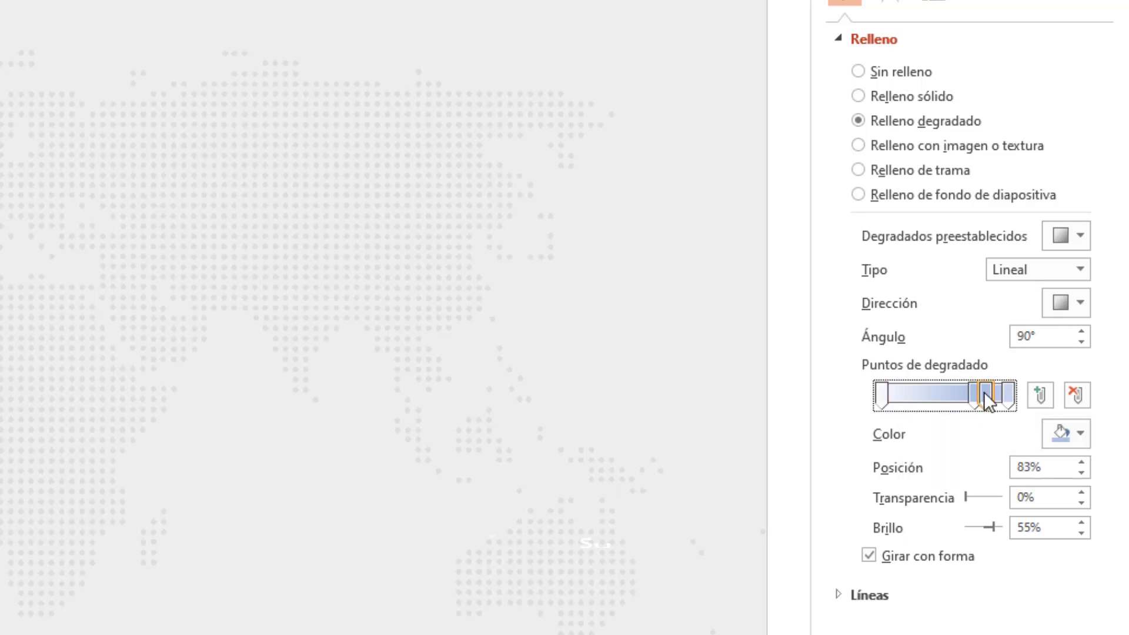
{"action": "key", "text": "Delete"}
{"action": "left_click", "coordinate": [886, 401]}
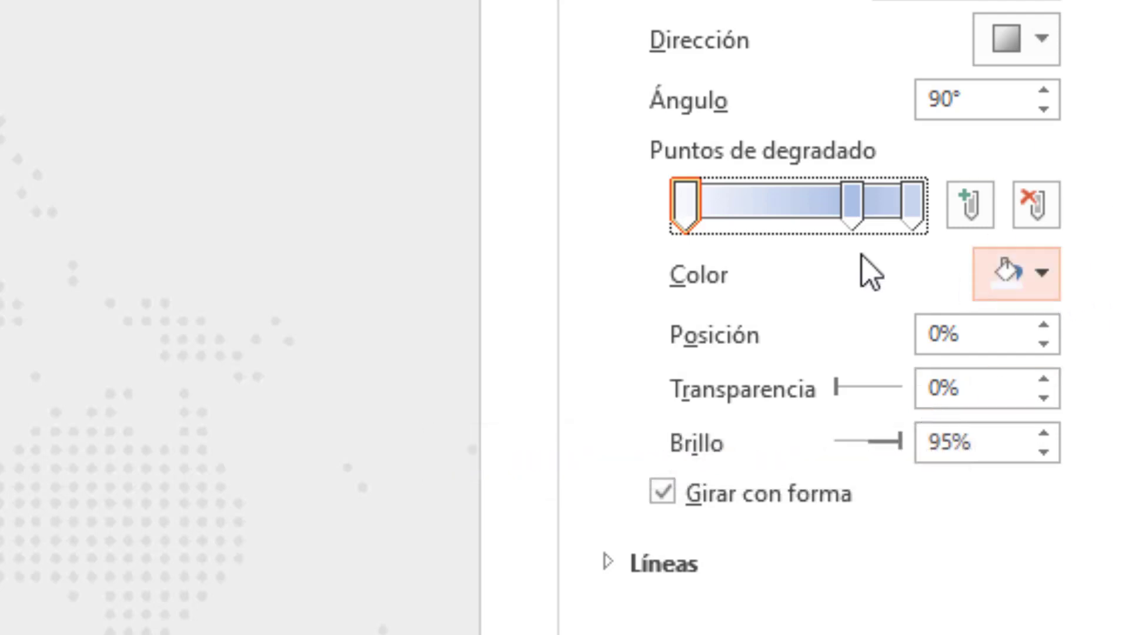
Make the first gradient stop white at 100% transparency
{"action": "left_click", "coordinate": [1058, 291]}
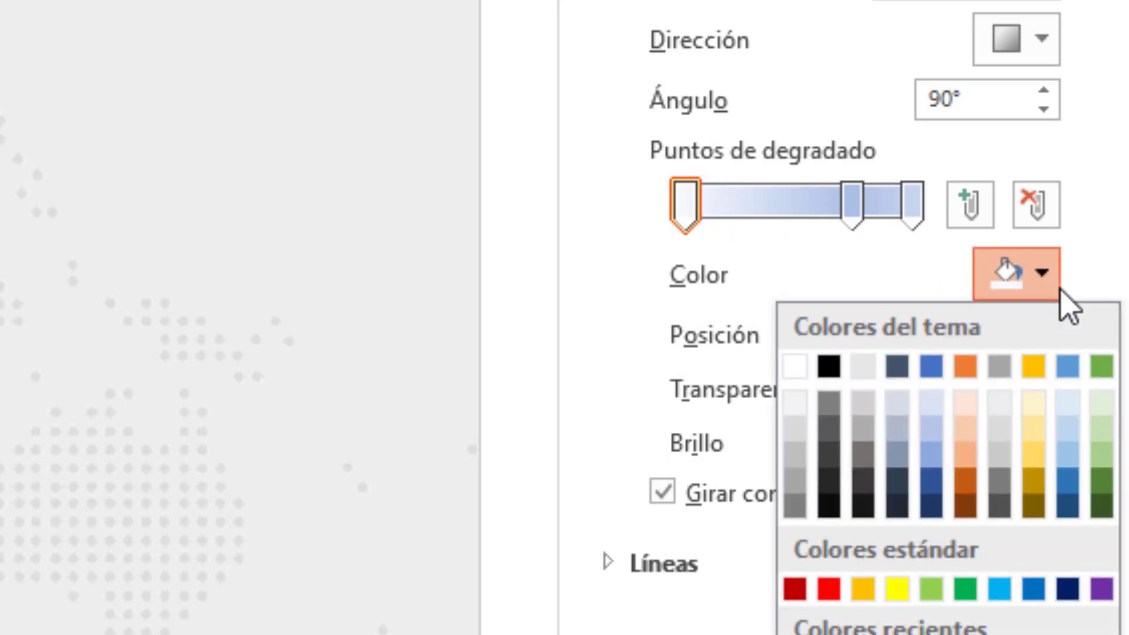
{"action": "left_click", "coordinate": [804, 368]}
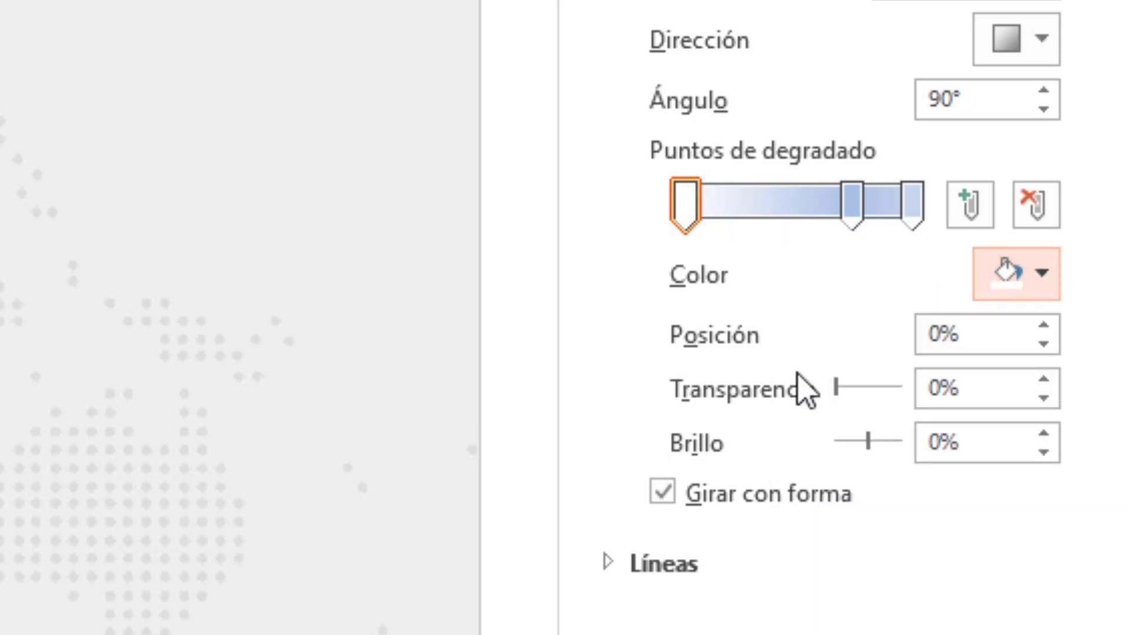
{"action": "left_click", "coordinate": [978, 387]}
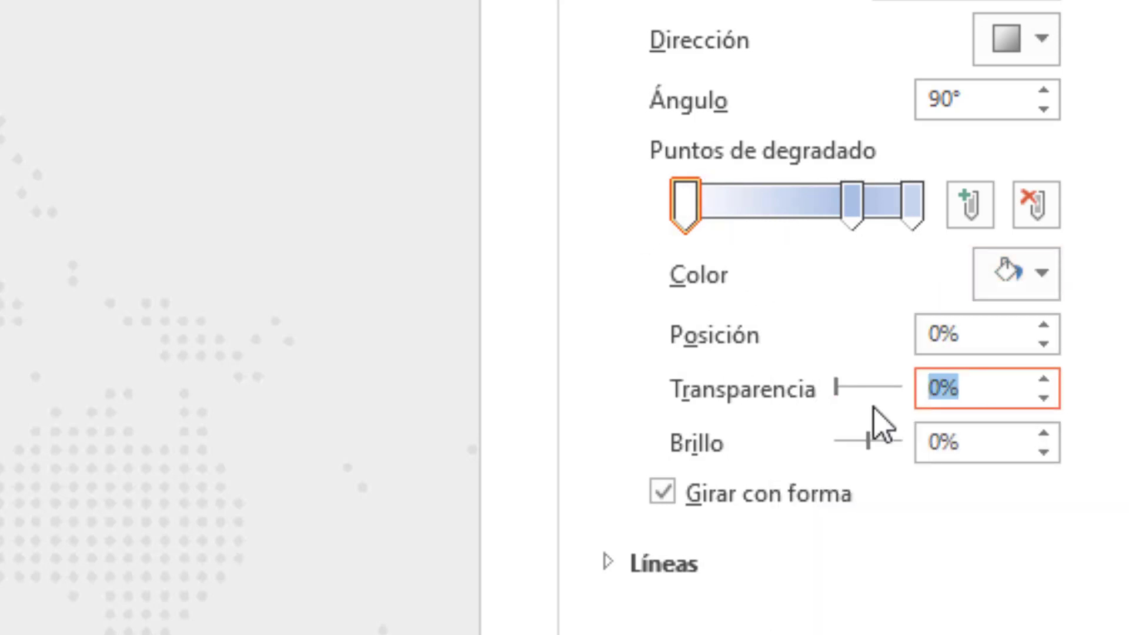
{"action": "type", "text": "100"}
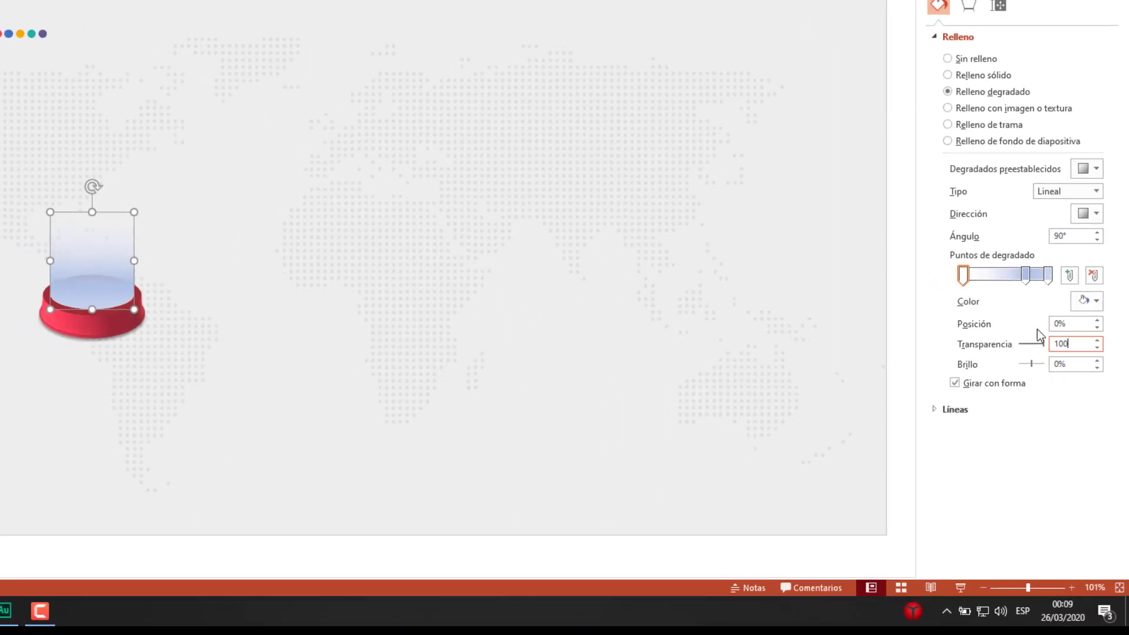
Set the middle gradient stop to position 50%, white, at 50% transparency
{"action": "left_click", "coordinate": [1026, 276]}
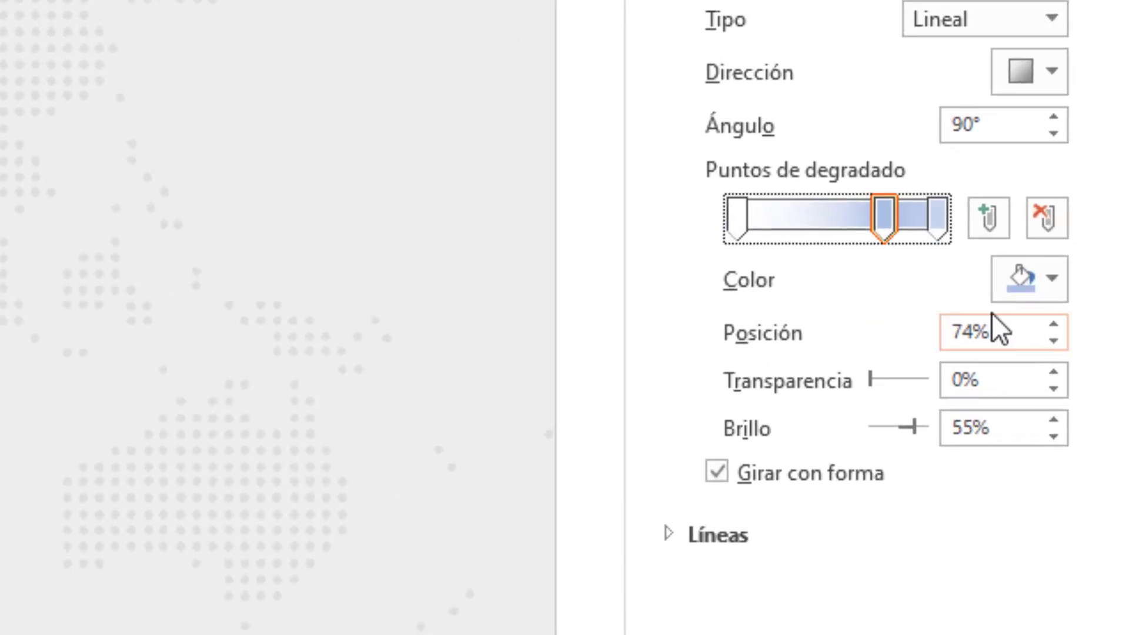
{"action": "left_click_drag", "start_coordinate": [1002, 332], "coordinate": [904, 355]}
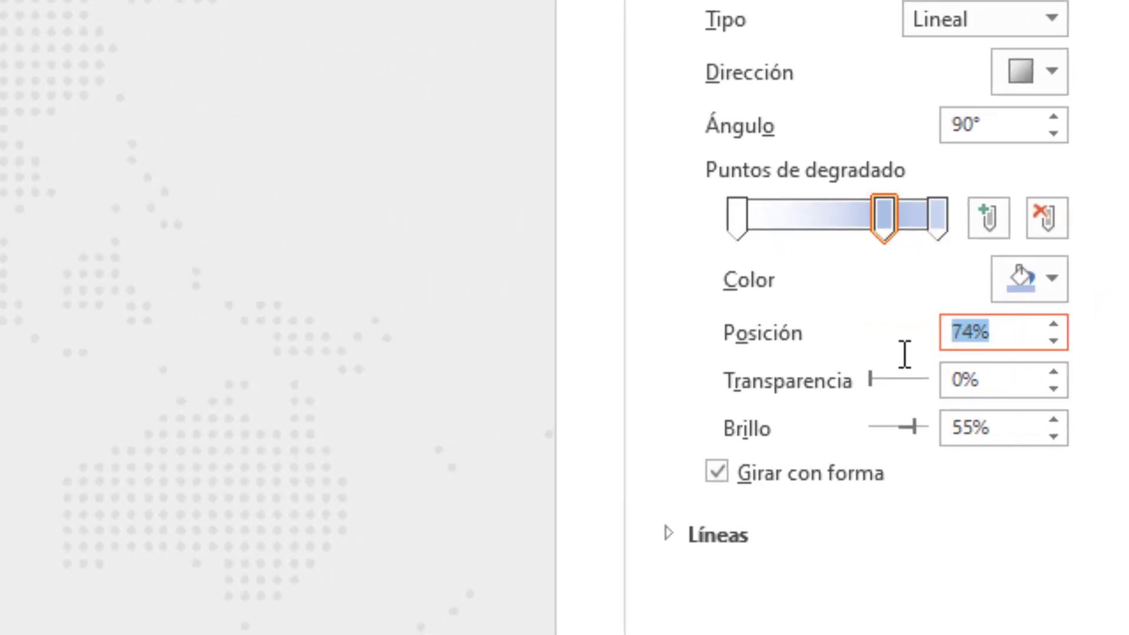
{"action": "type", "text": "50"}
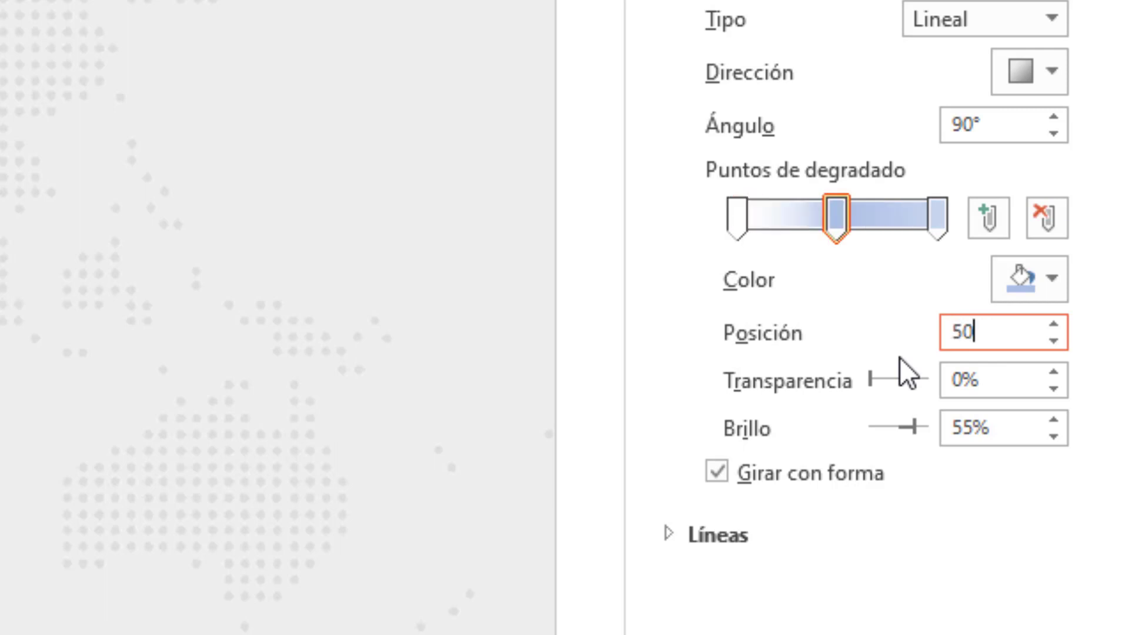
{"action": "left_click_drag", "start_coordinate": [995, 383], "coordinate": [926, 388]}
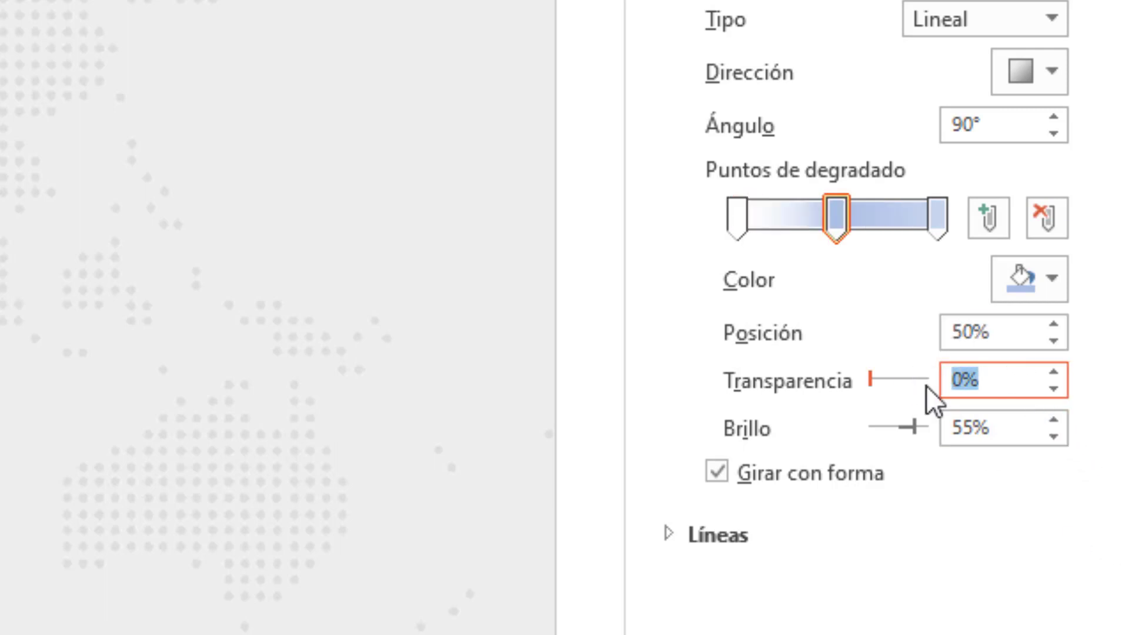
{"action": "type", "text": "5"}
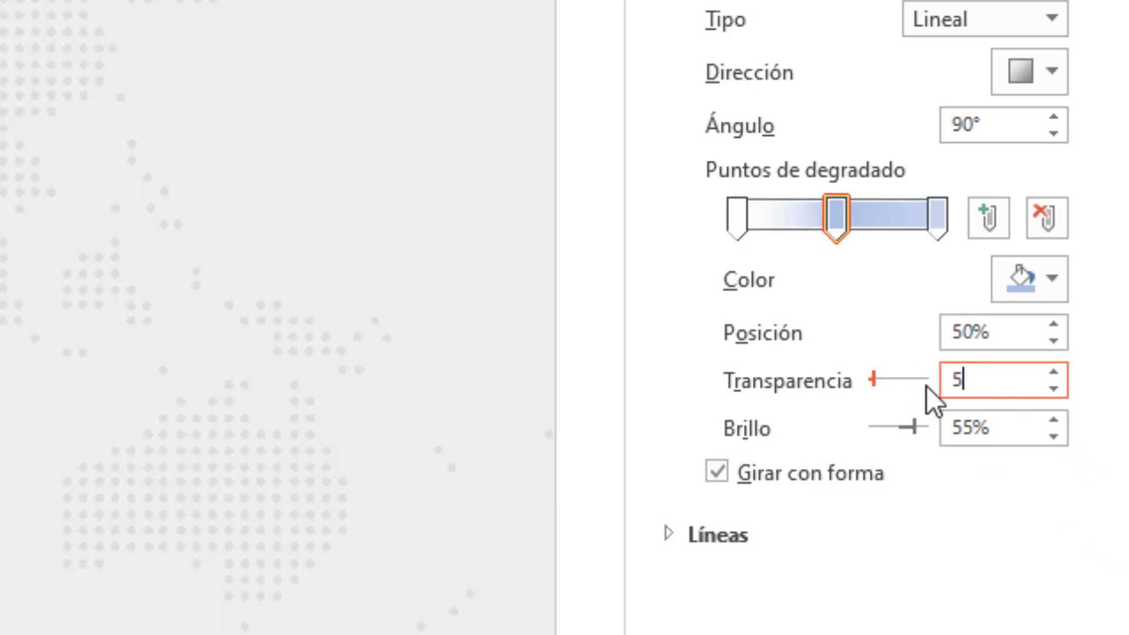
{"action": "left_click", "coordinate": [1004, 331]}
{"action": "left_click", "coordinate": [1039, 280]}
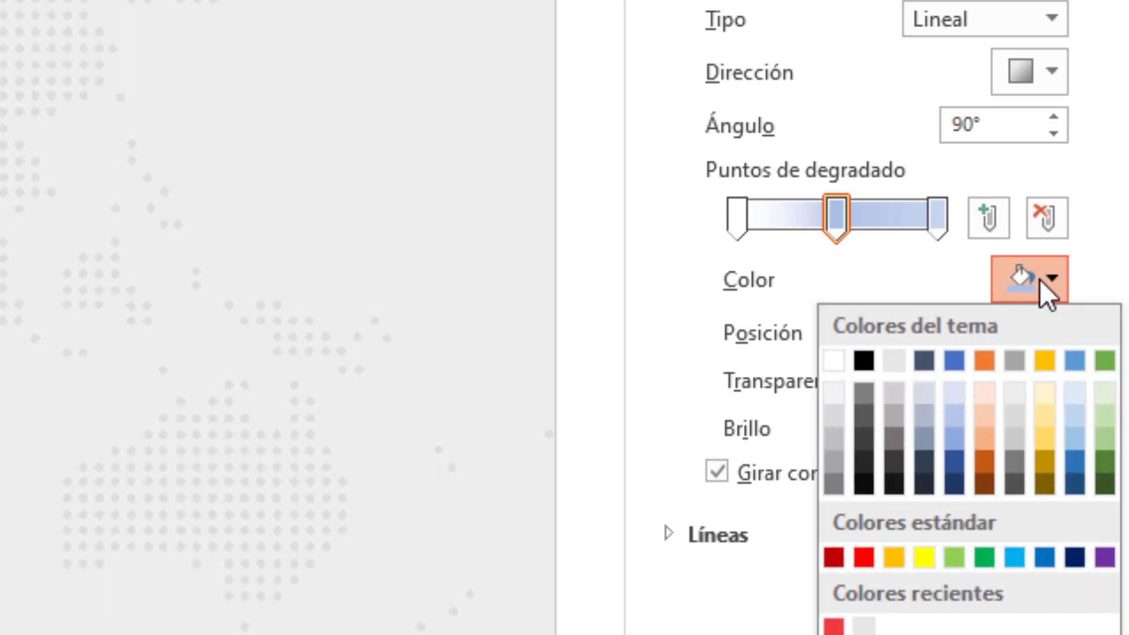
{"action": "left_click", "coordinate": [835, 360]}
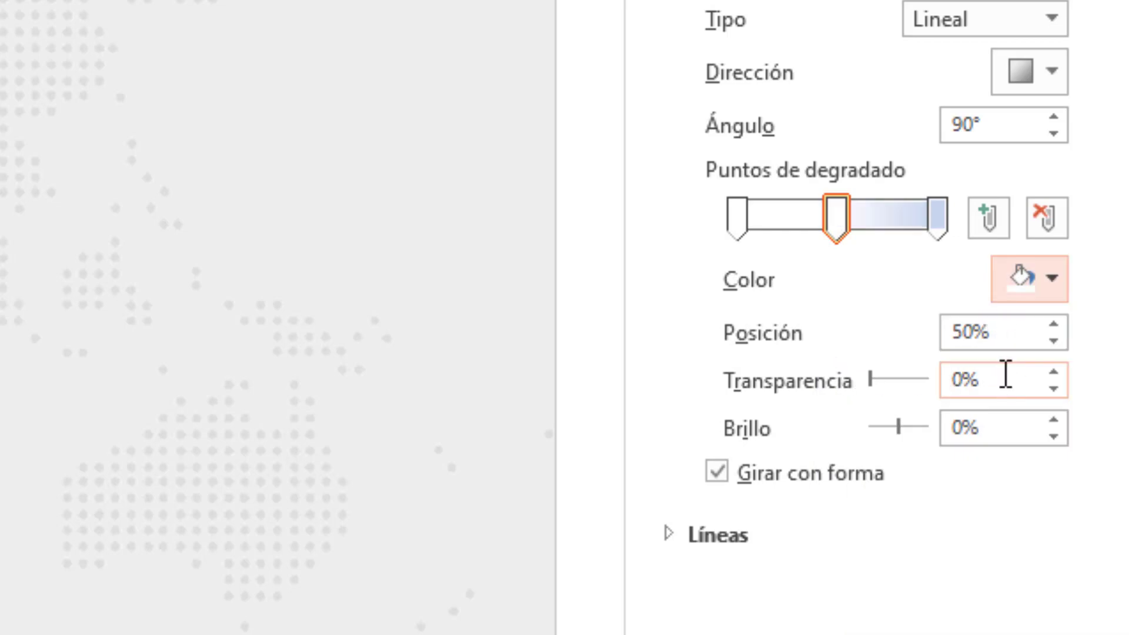
{"action": "left_click_drag", "start_coordinate": [1005, 374], "coordinate": [952, 373]}
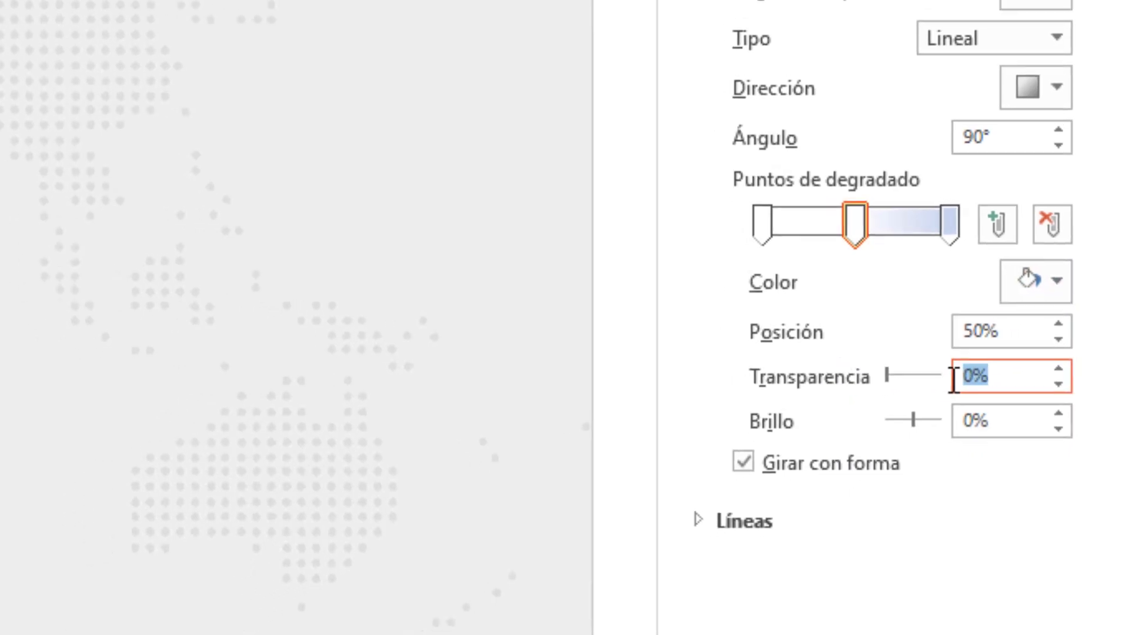
{"action": "type", "text": "50"}
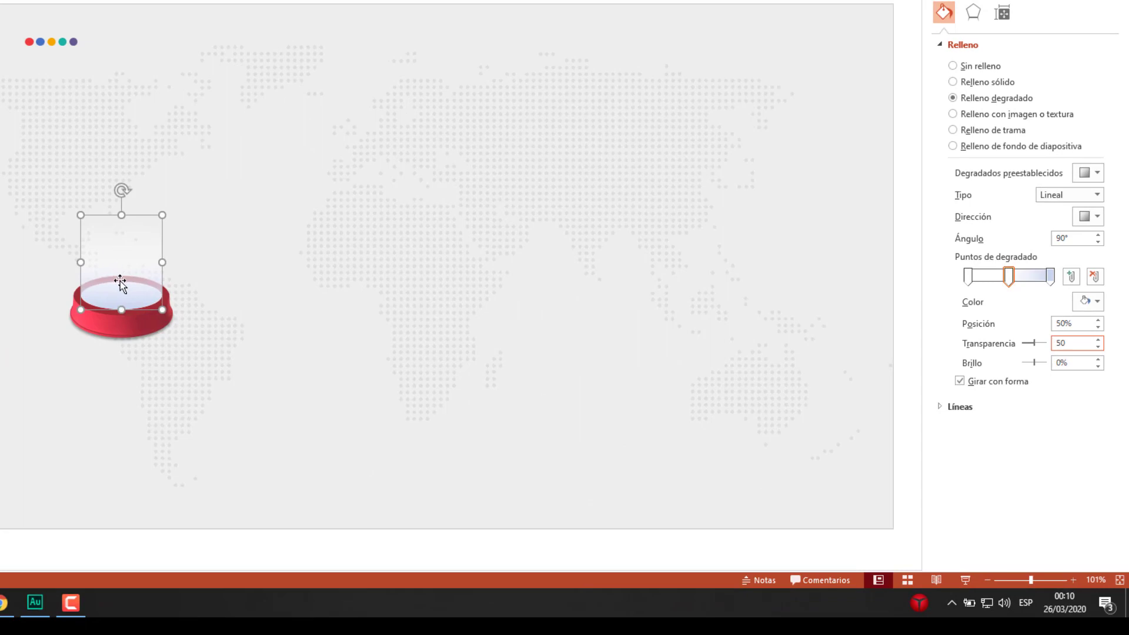
Make the last gradient stop white at 40% transparency
{"action": "left_click", "coordinate": [1051, 280]}
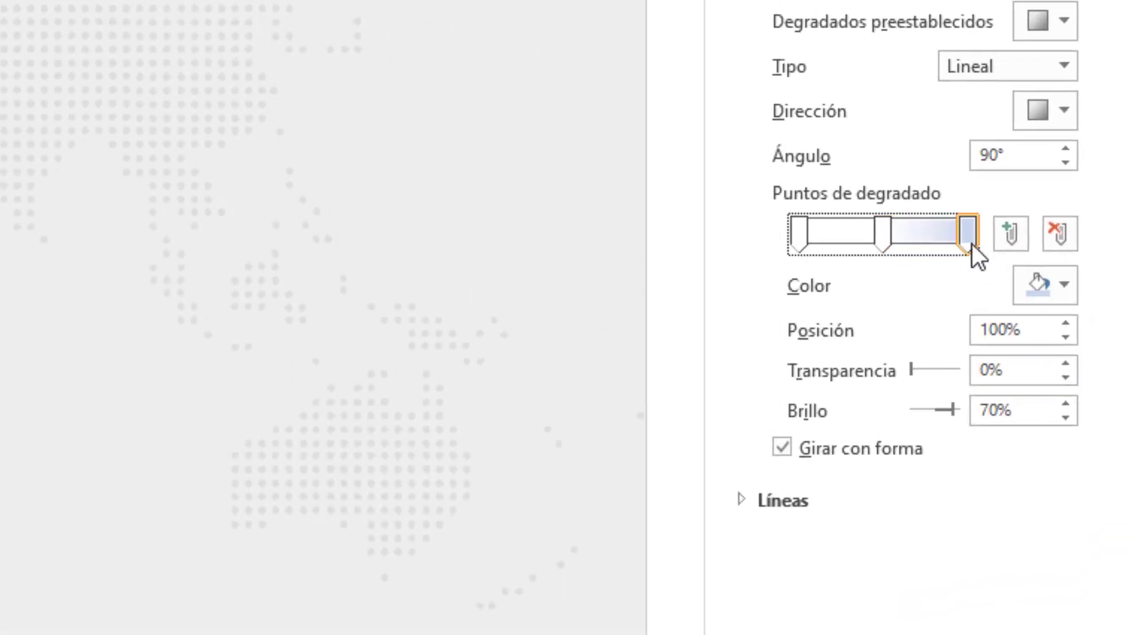
{"action": "left_click", "coordinate": [1064, 283]}
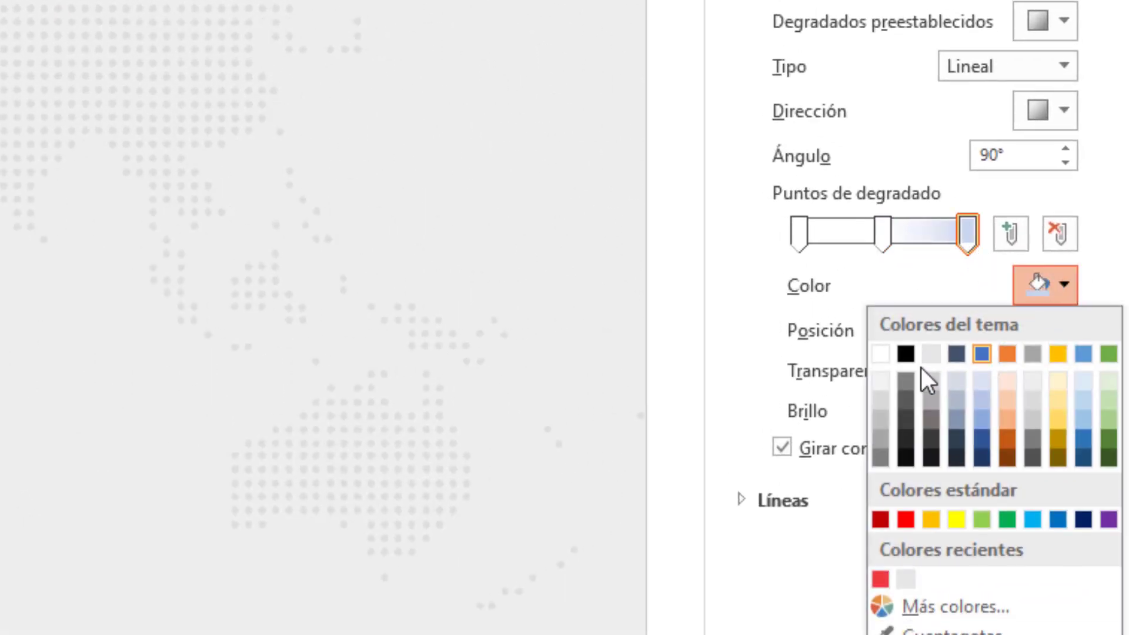
{"action": "left_click", "coordinate": [880, 353]}
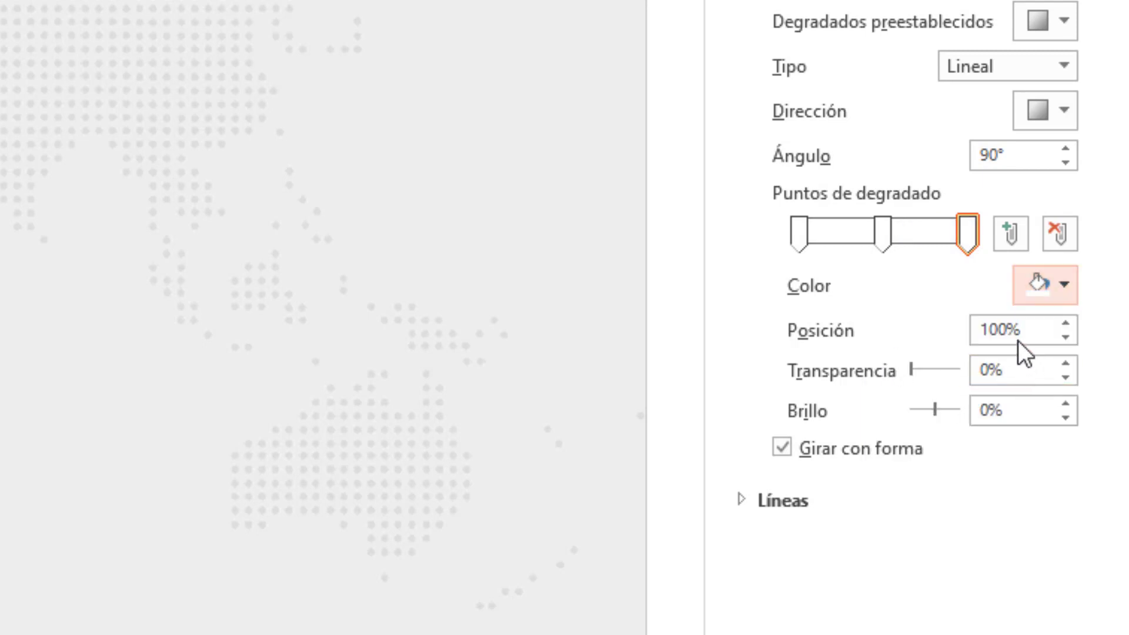
{"action": "left_click_drag", "start_coordinate": [1034, 370], "coordinate": [977, 370]}
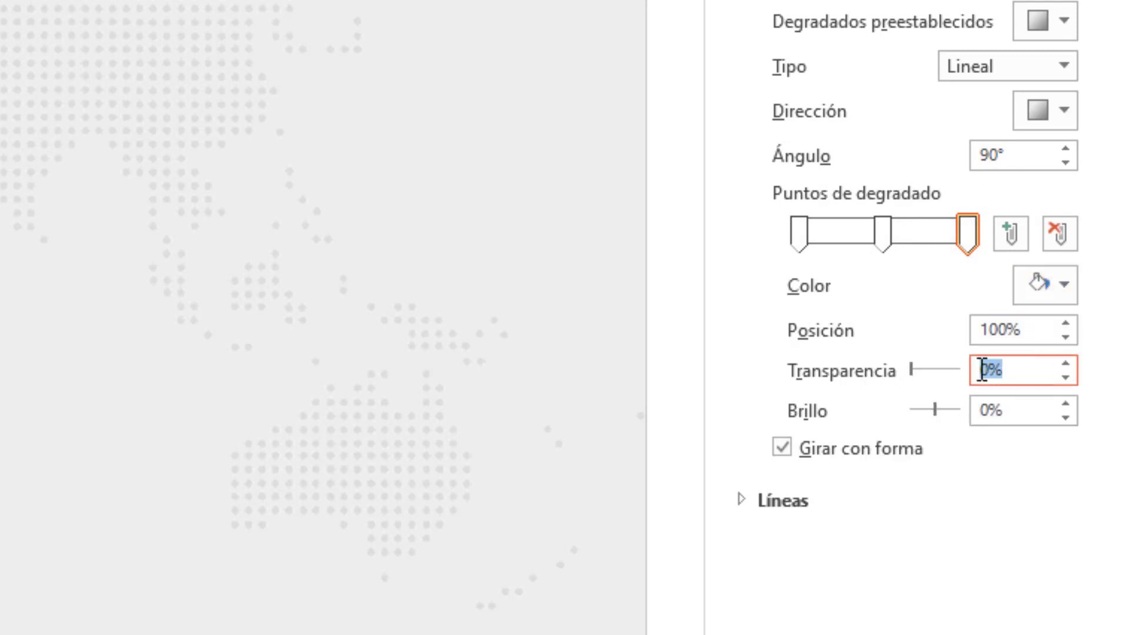
{"action": "type", "text": "40"}
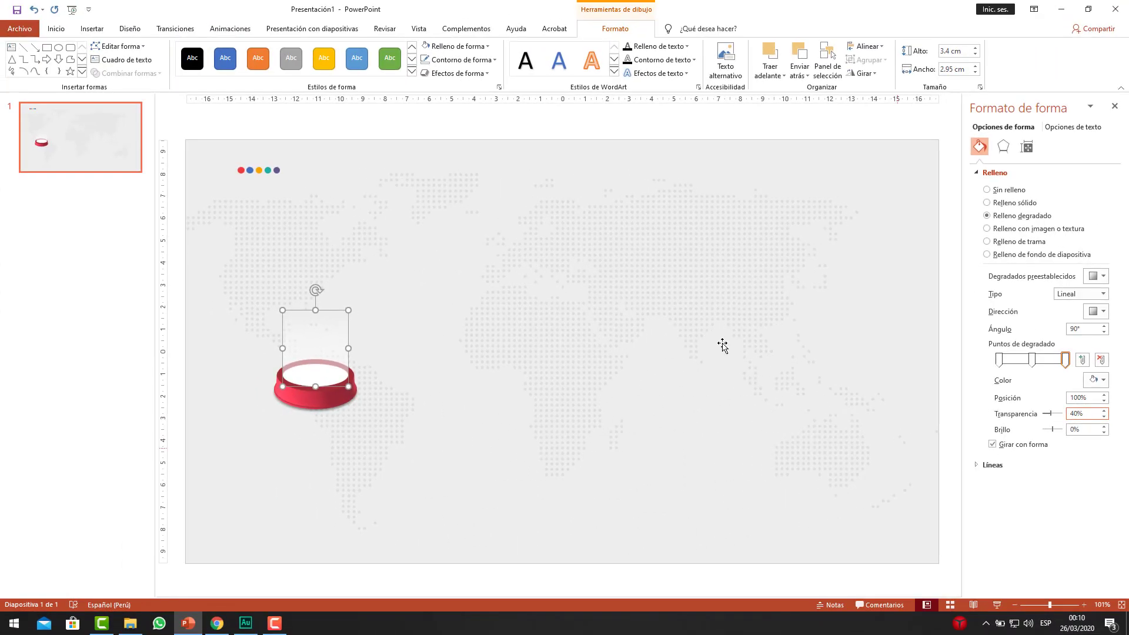
Close the Formato de forma pane and preview the slide as a full-screen slideshow
{"action": "left_click", "coordinate": [1114, 107]}
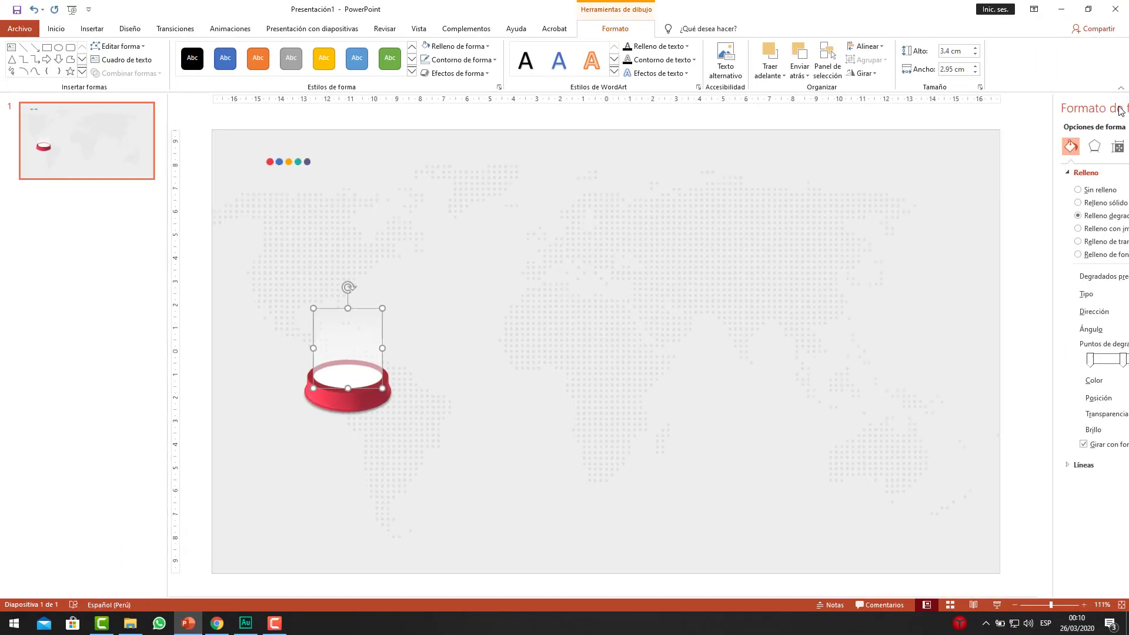
{"action": "left_click", "coordinate": [220, 275]}
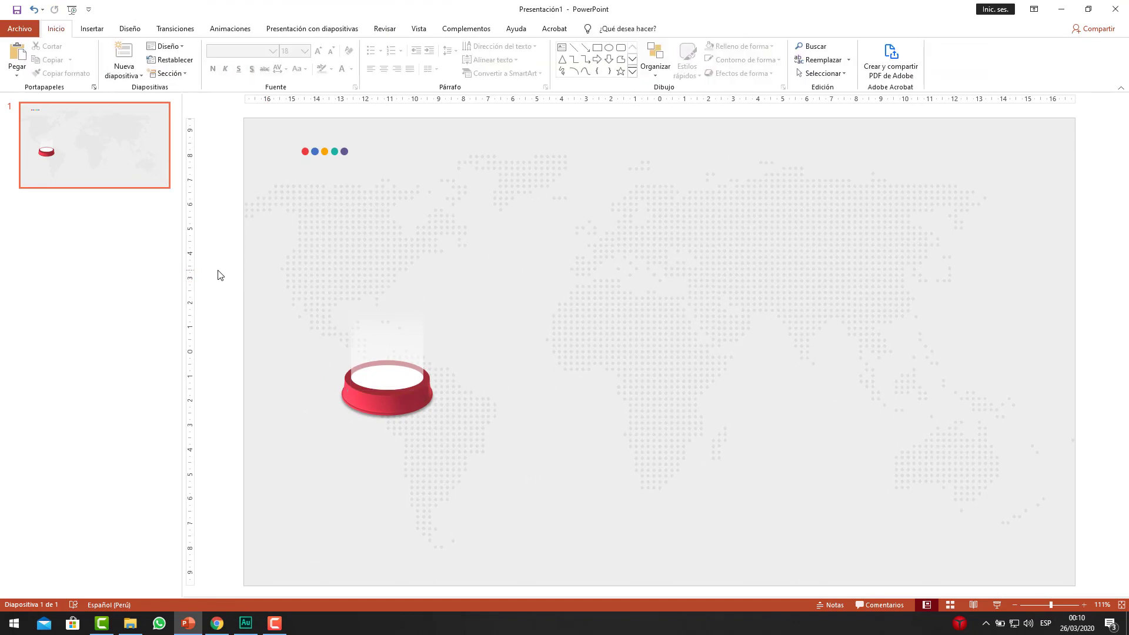
{"action": "key", "text": "F5"}
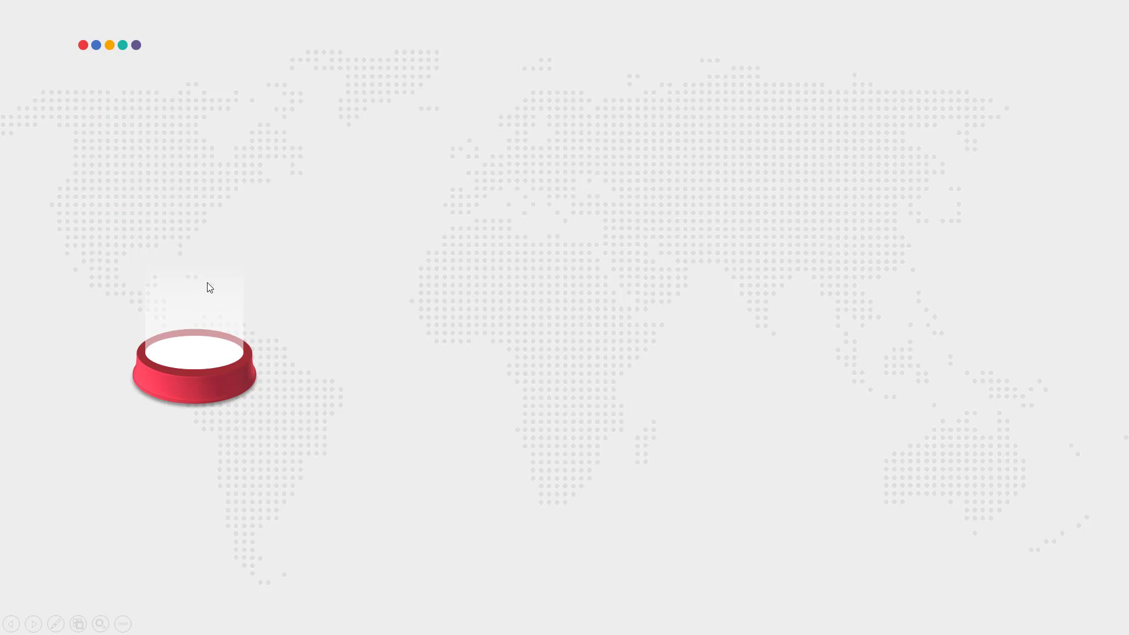
{"action": "key", "text": "Escape"}
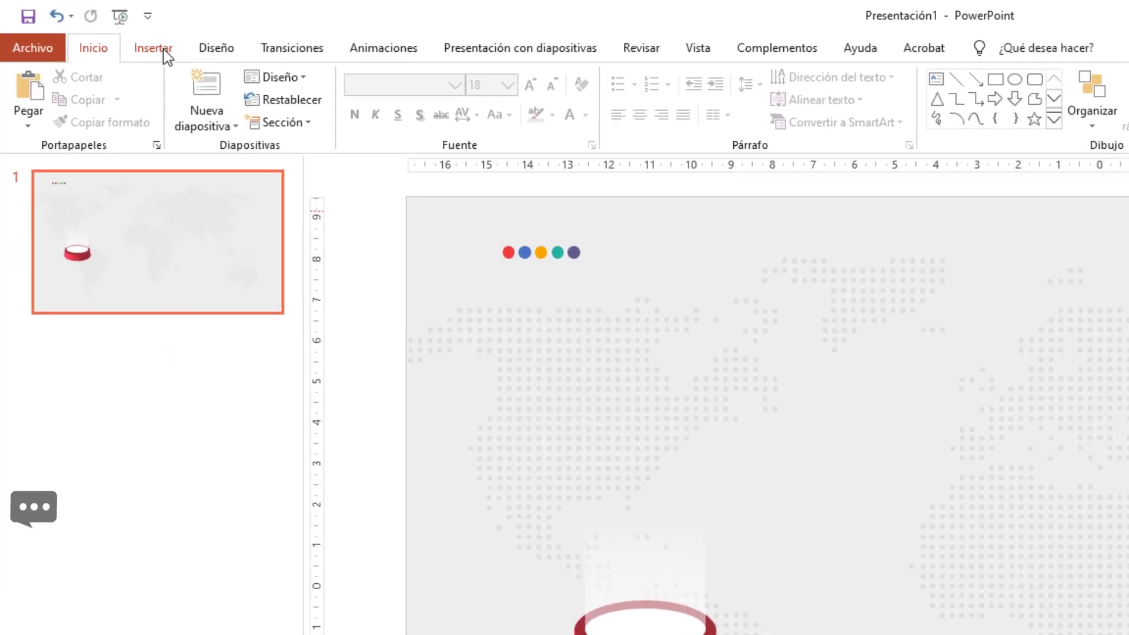
{"action": "left_click", "coordinate": [119, 39]}
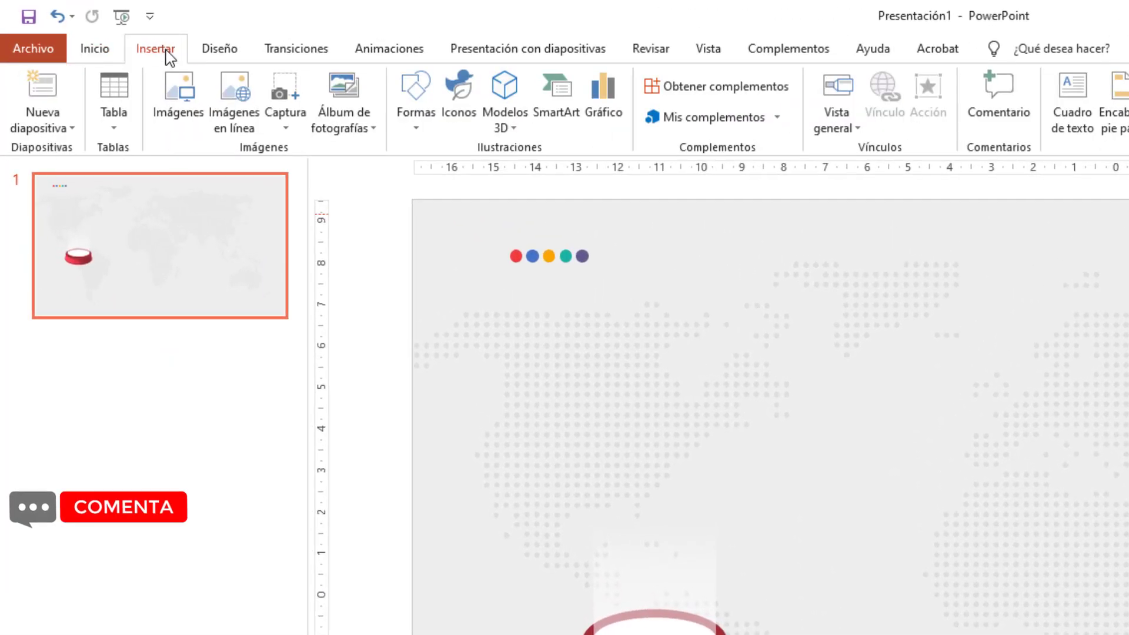
Insert the beaker icon from the Educación category of the icon library
{"action": "left_click", "coordinate": [458, 94]}
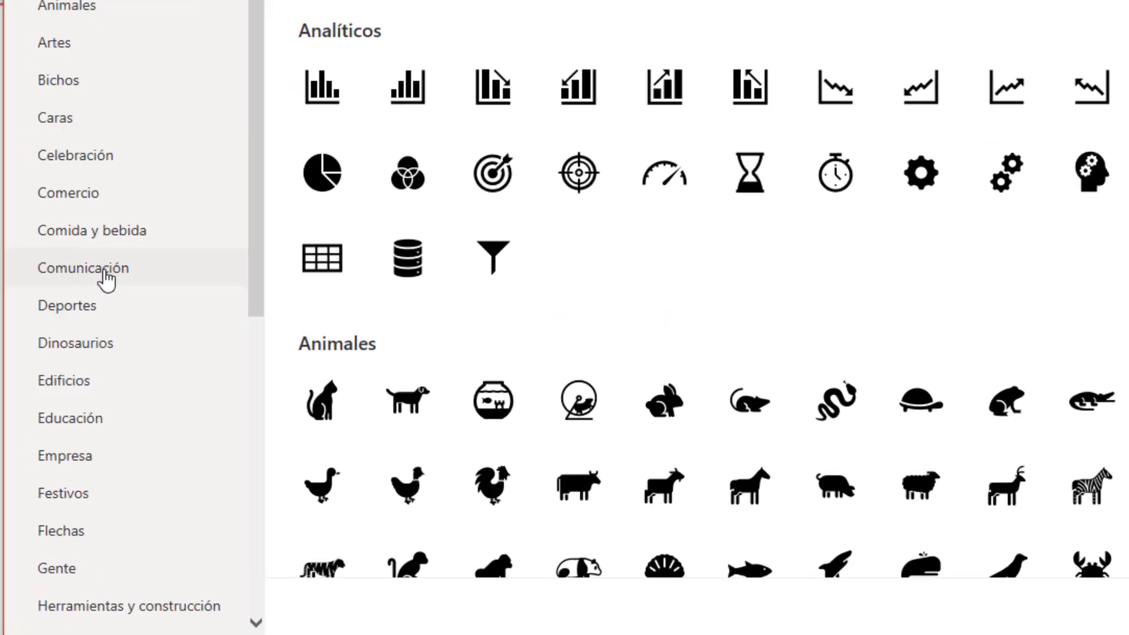
{"action": "left_click", "coordinate": [169, 369]}
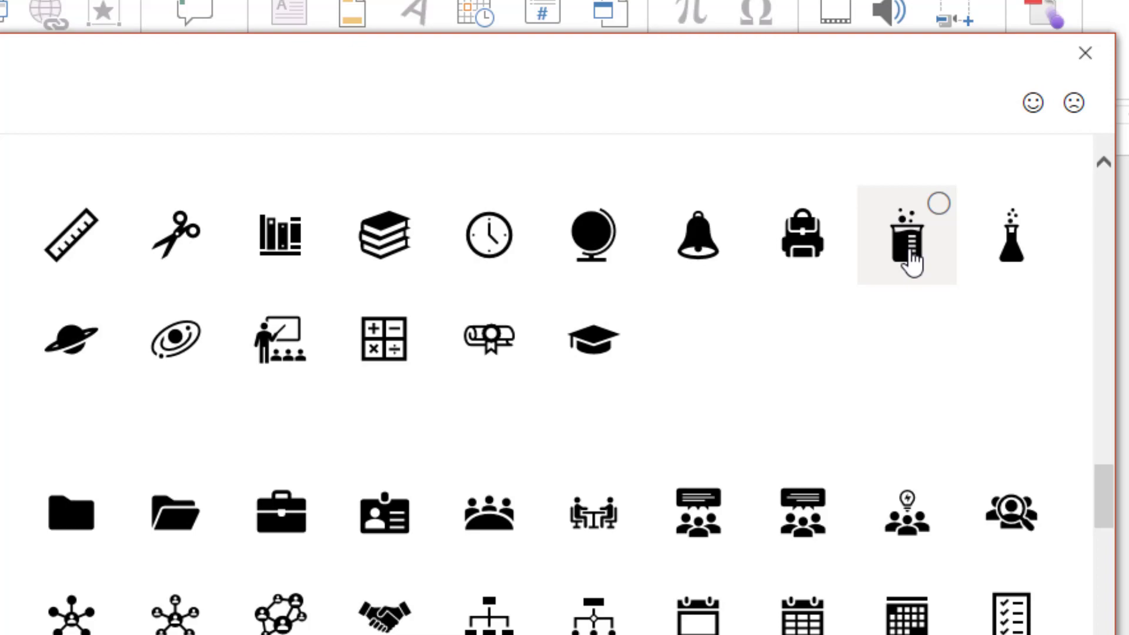
{"action": "left_click", "coordinate": [912, 262]}
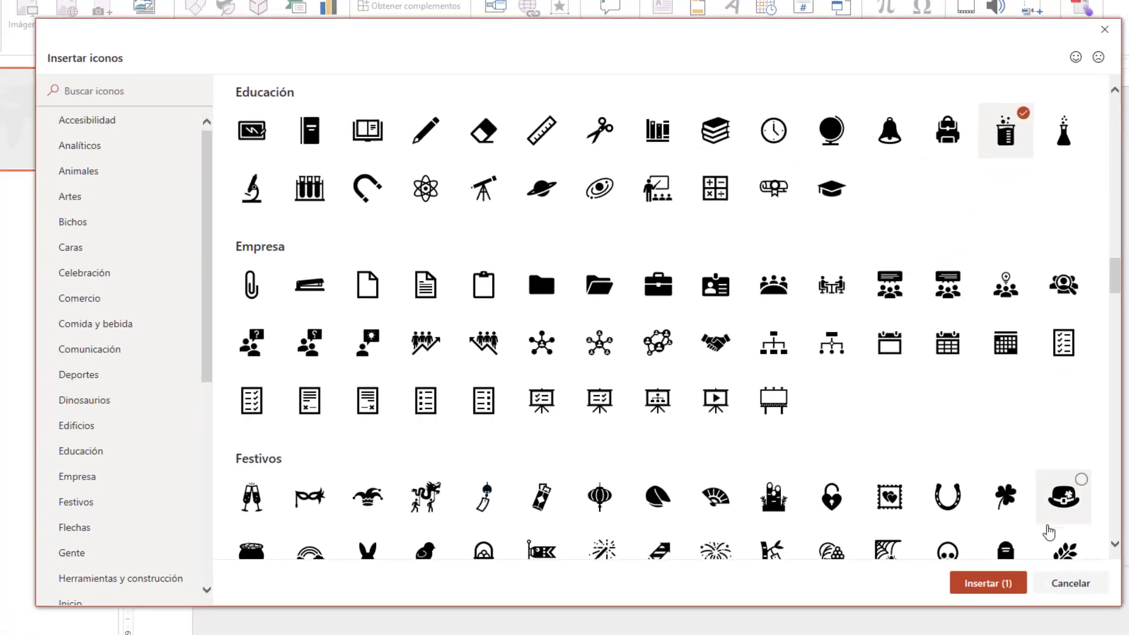
{"action": "left_click", "coordinate": [988, 585]}
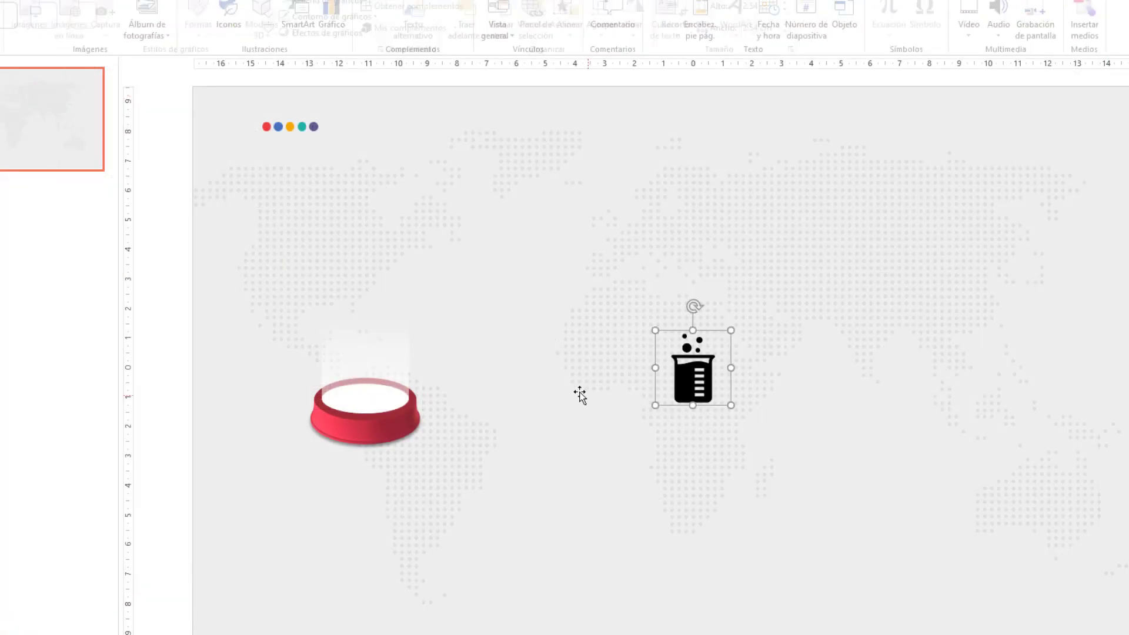
Move the beaker icon into the glass on the red pedestal and recolour it red
{"action": "left_click_drag", "start_coordinate": [707, 385], "coordinate": [383, 377]}
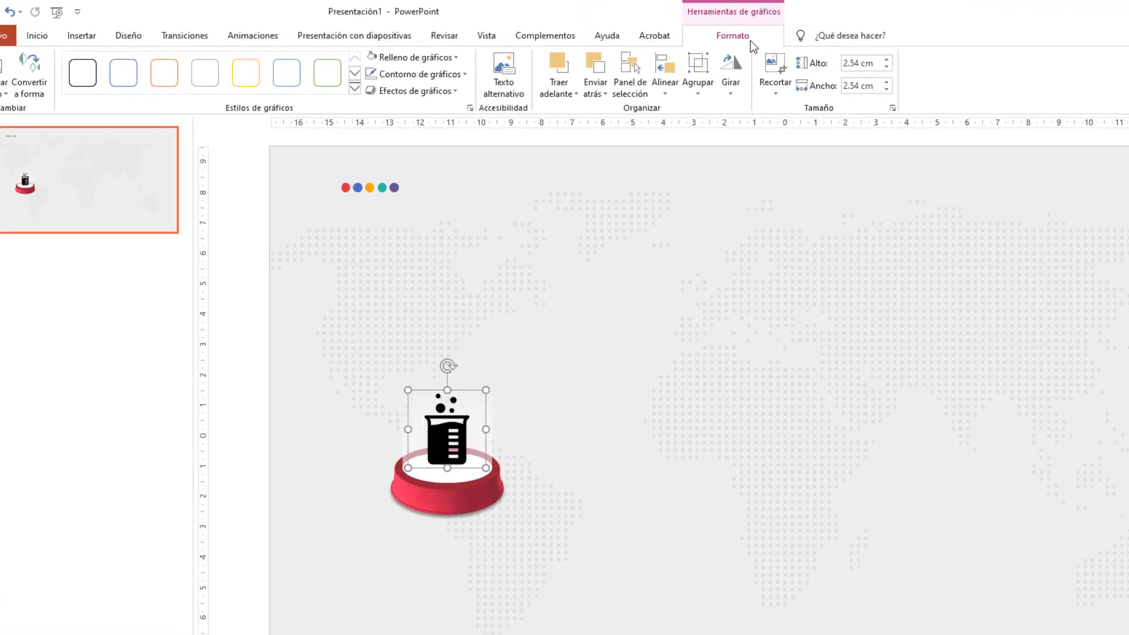
{"action": "left_click", "coordinate": [479, 67]}
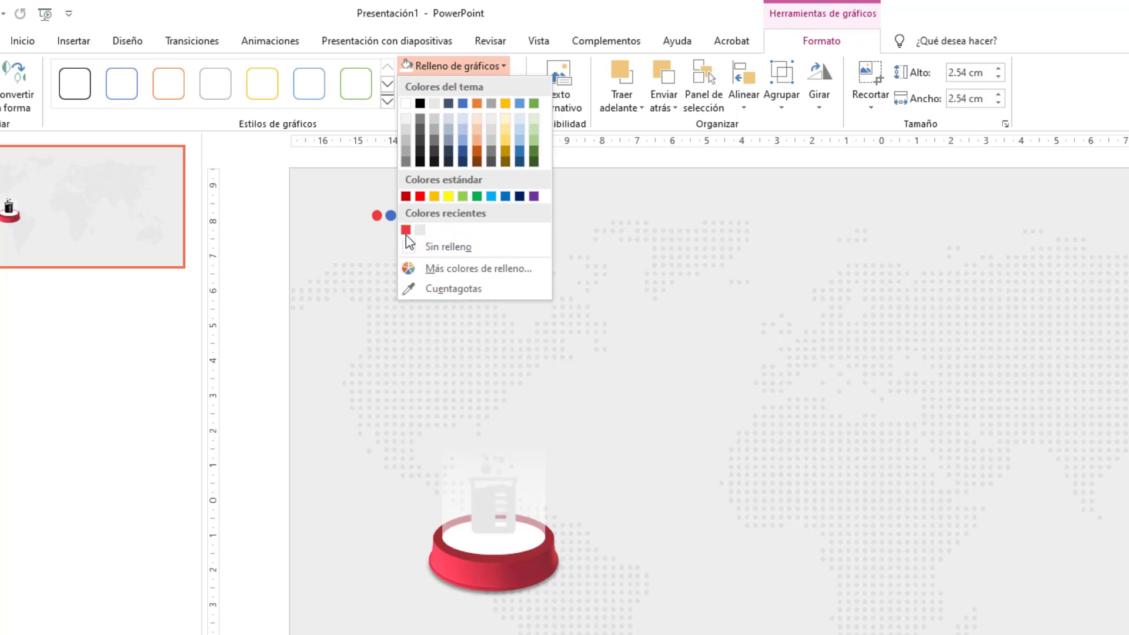
{"action": "left_click", "coordinate": [406, 229]}
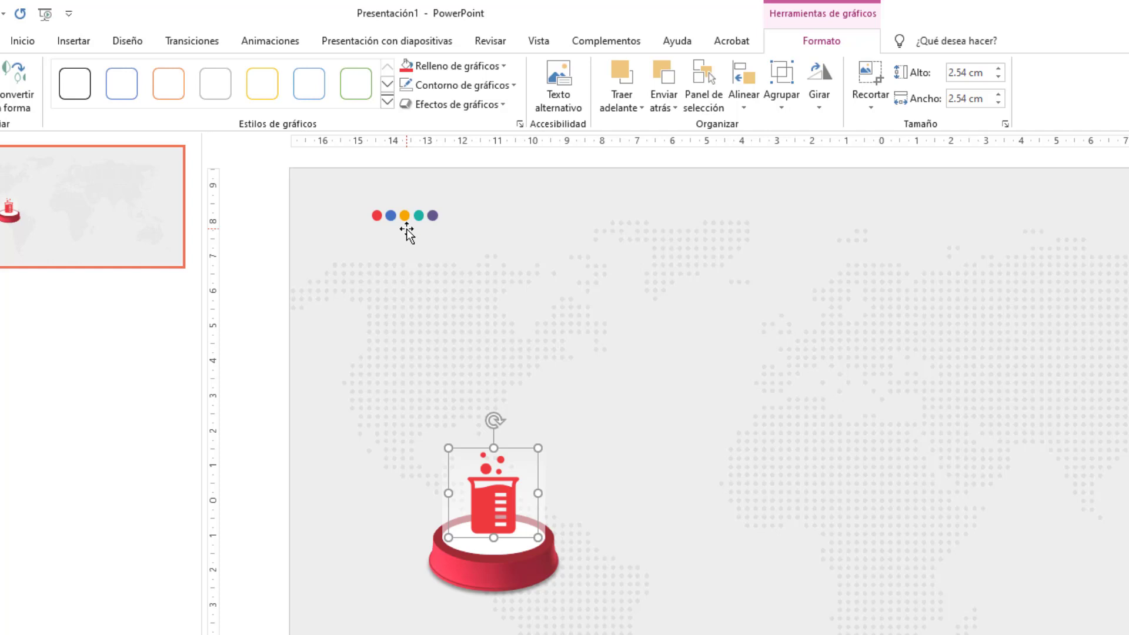
Apply the Perspective: Below shadow preset to the beaker icon
{"action": "right_click", "coordinate": [492, 510]}
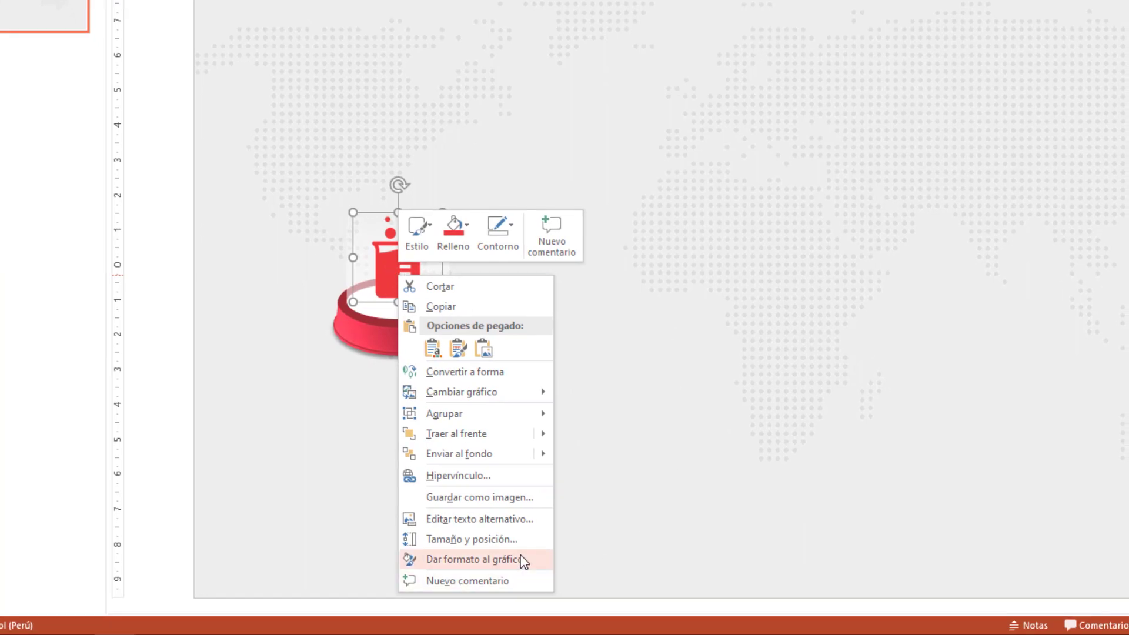
{"action": "left_click", "coordinate": [522, 560]}
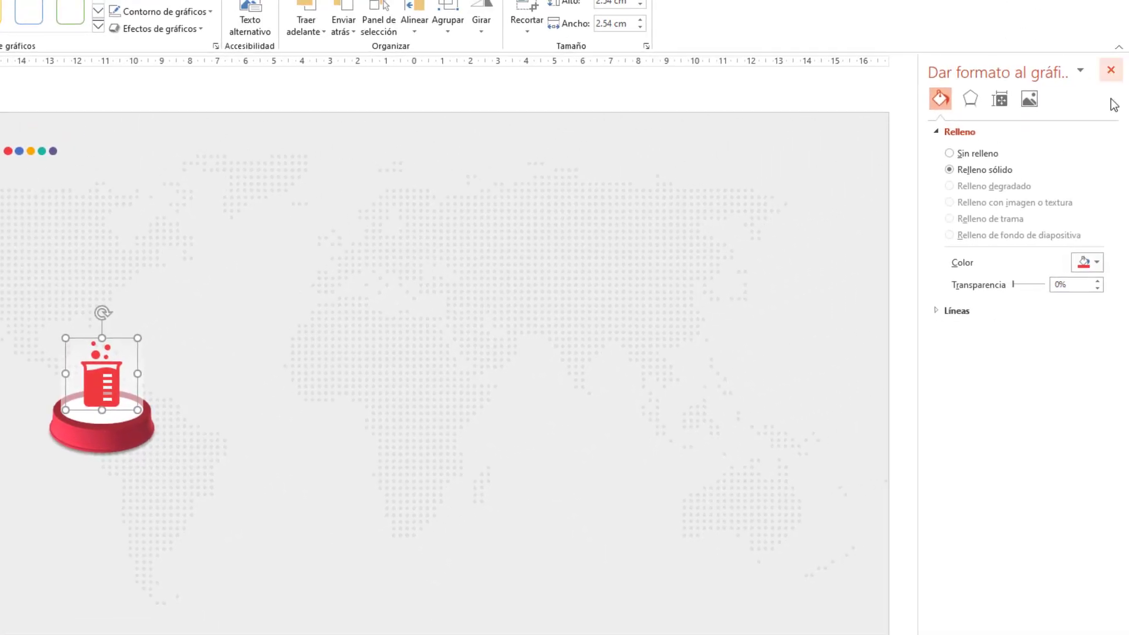
{"action": "left_click", "coordinate": [970, 99]}
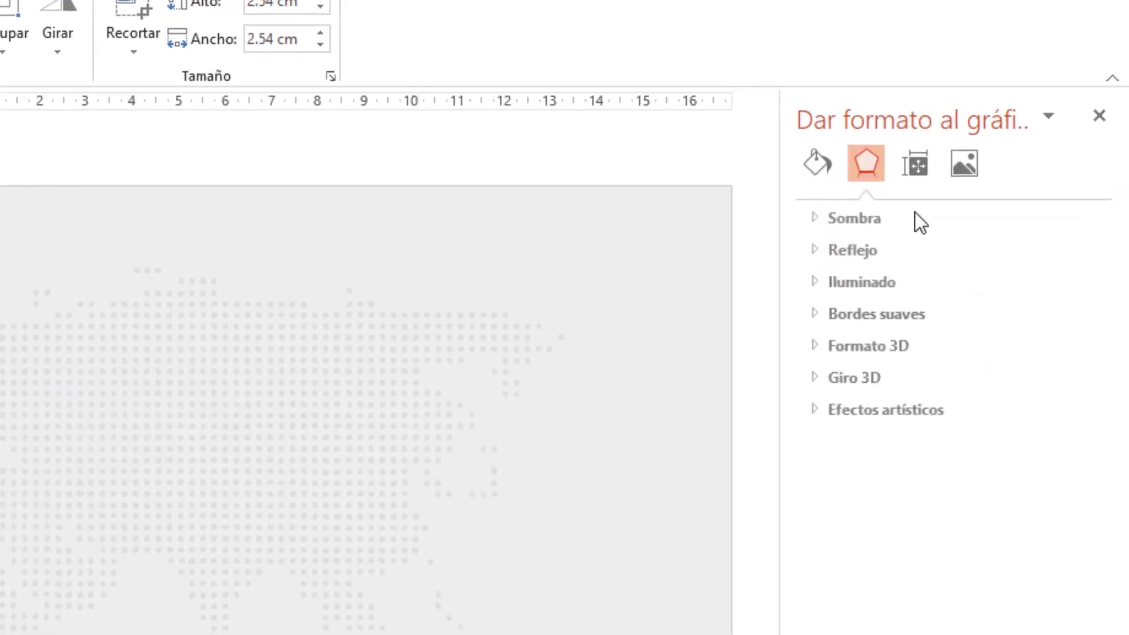
{"action": "left_click", "coordinate": [873, 217]}
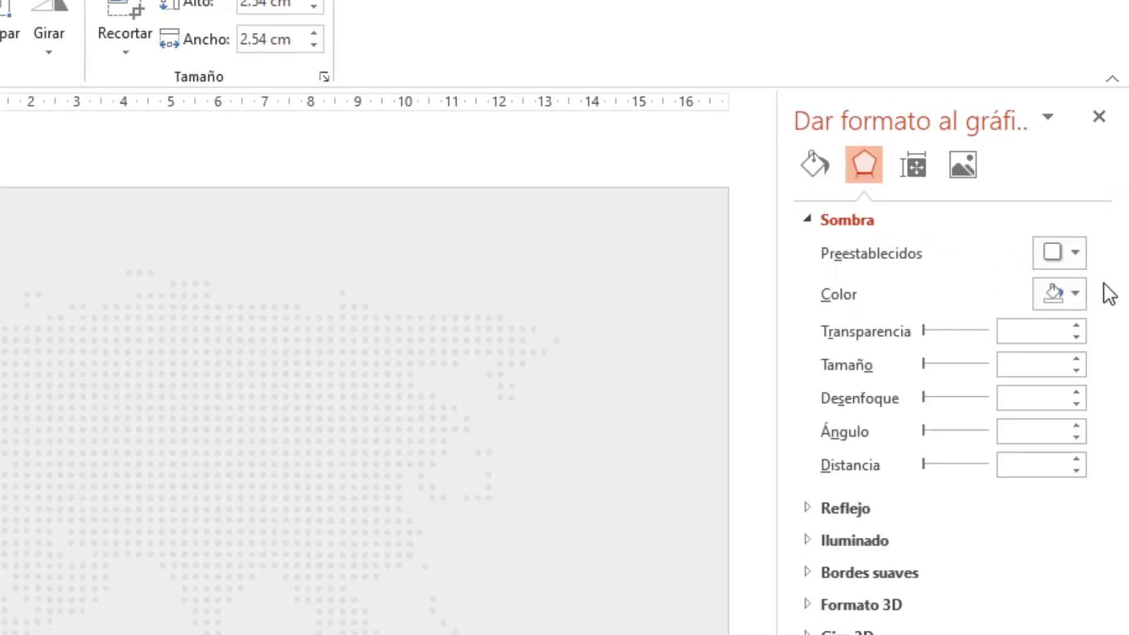
{"action": "left_click", "coordinate": [1074, 253]}
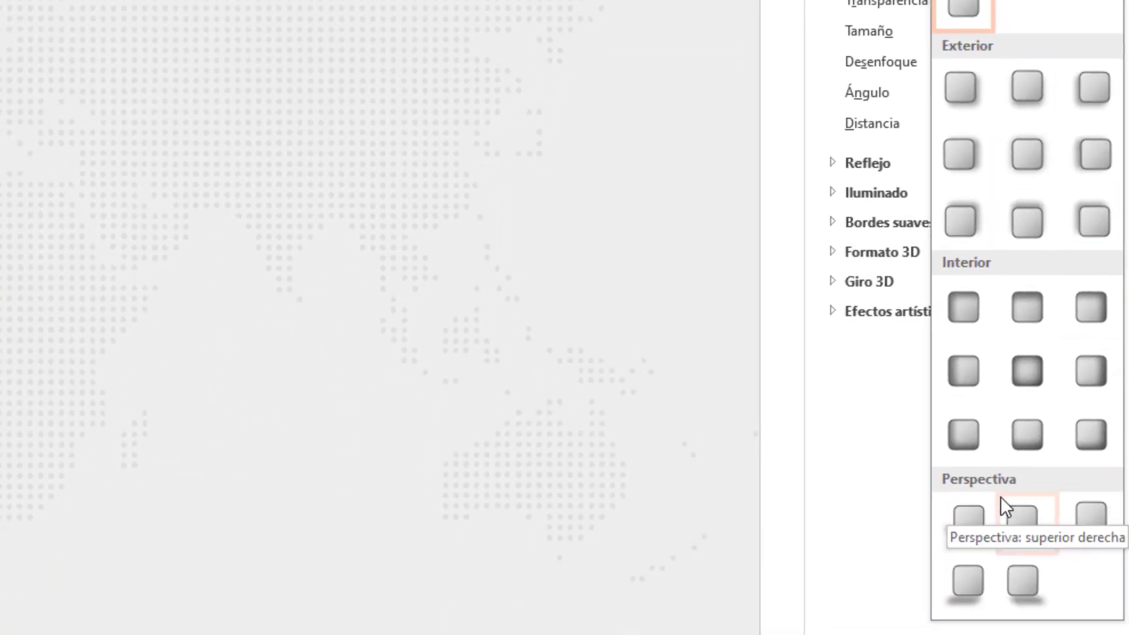
{"action": "left_click", "coordinate": [1099, 531]}
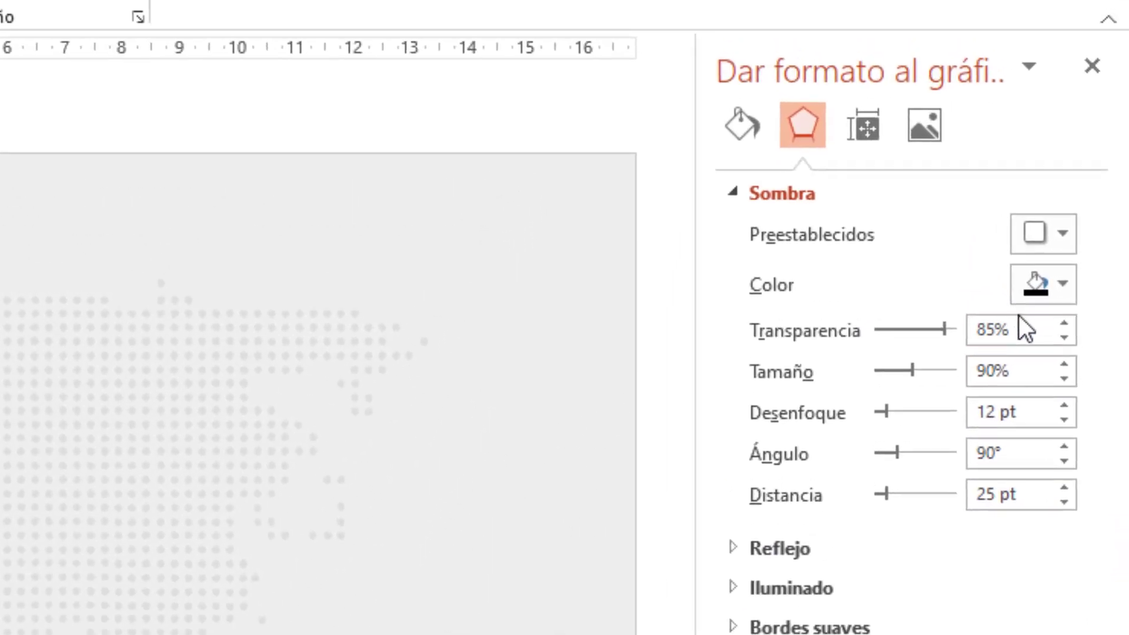
Set the shadow to 65% transparency, 10 pt blur and 0 distance
{"action": "double_click", "coordinate": [1026, 334]}
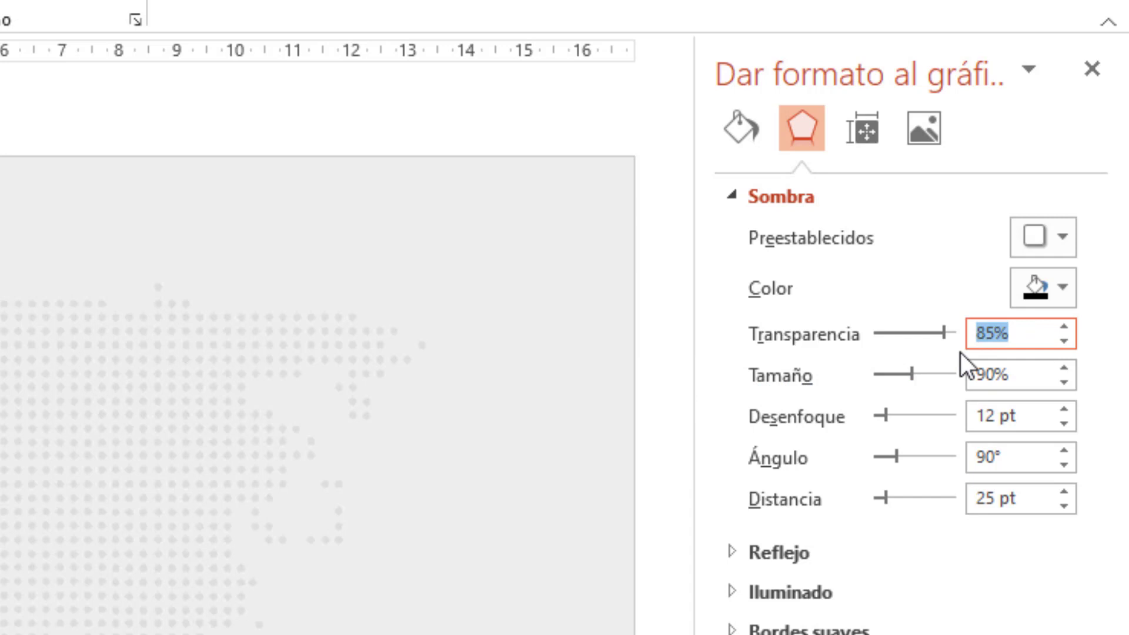
{"action": "type", "text": "65"}
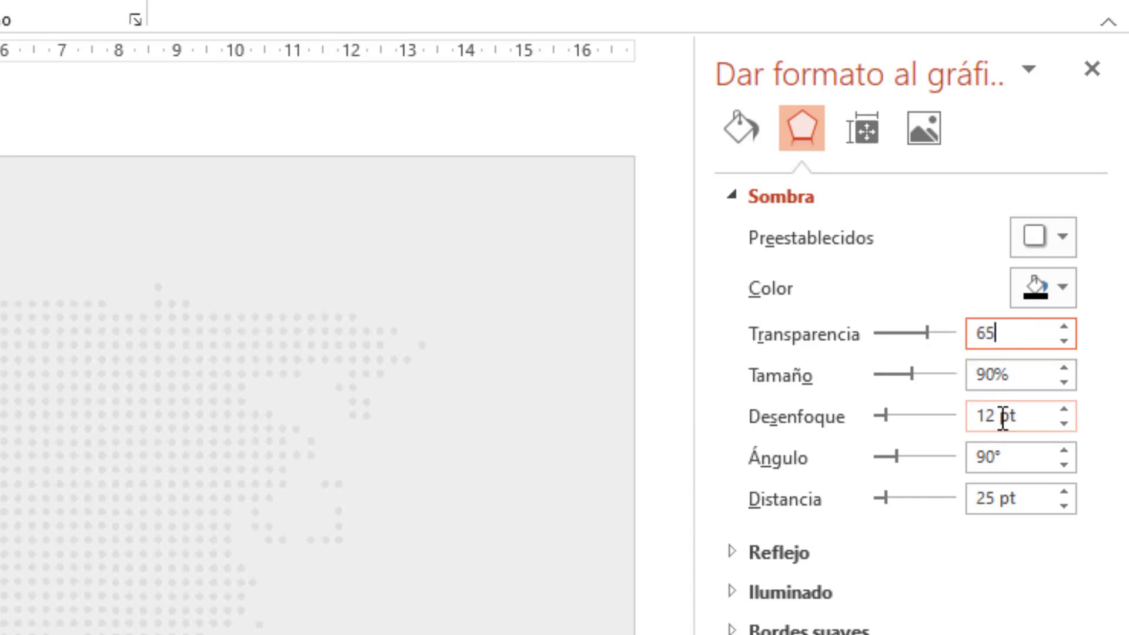
{"action": "double_click", "coordinate": [1008, 417]}
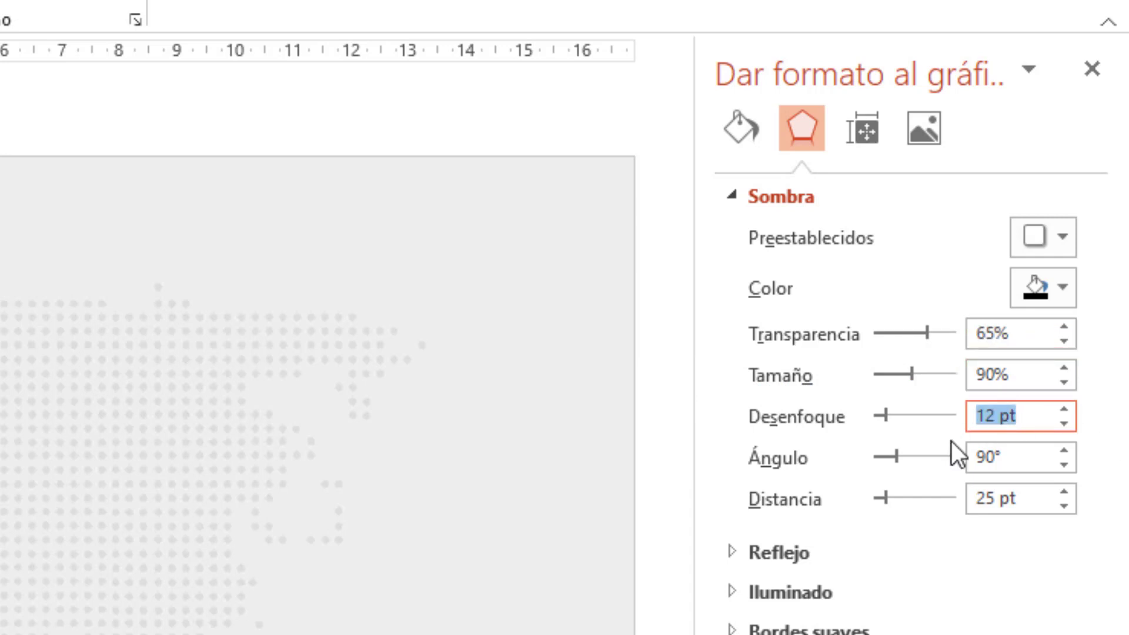
{"action": "type", "text": "10"}
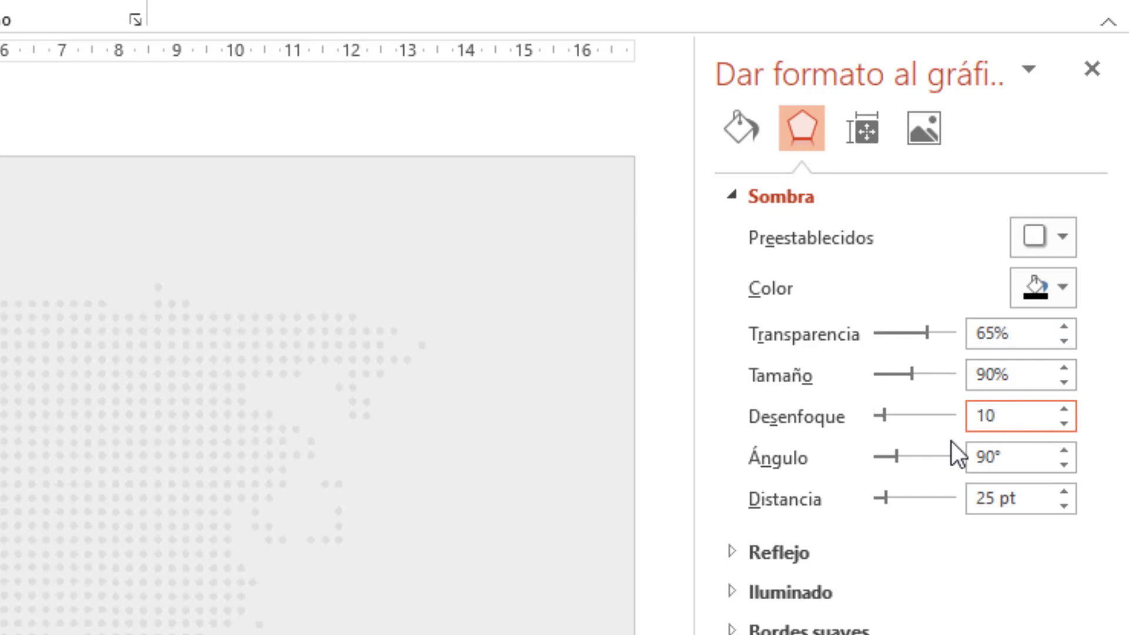
{"action": "double_click", "coordinate": [1035, 499]}
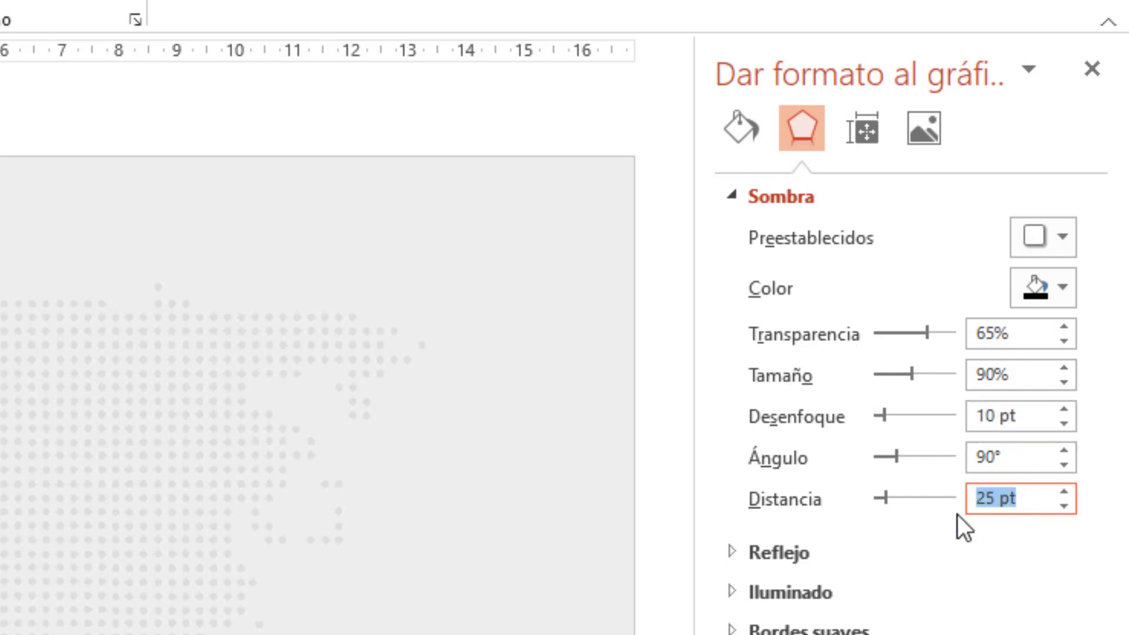
{"action": "type", "text": "0"}
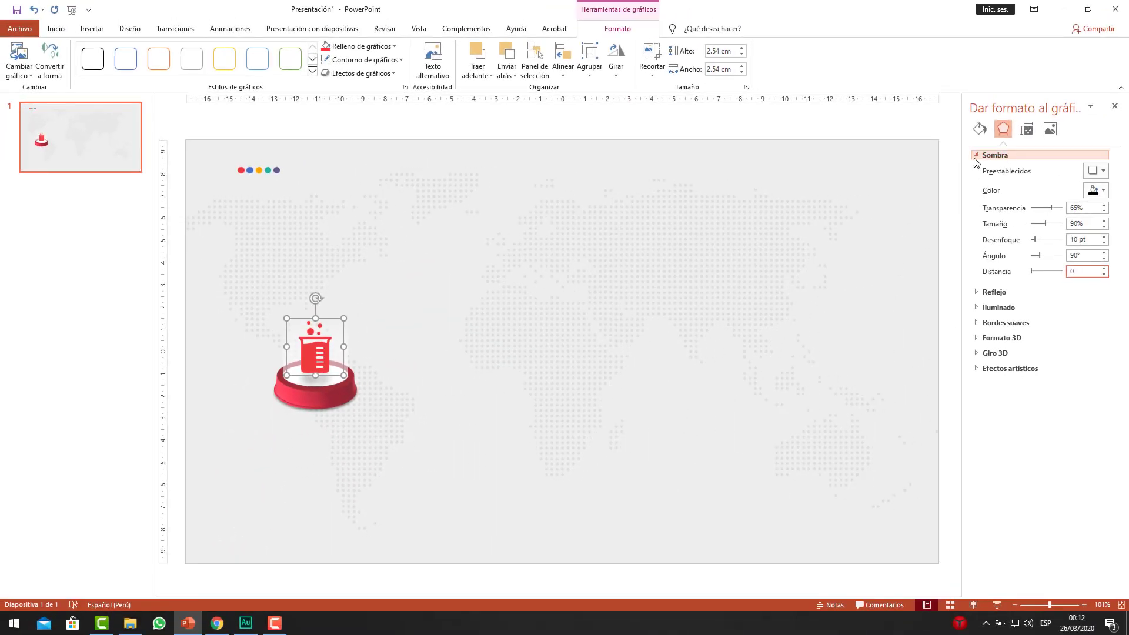
{"action": "left_click", "coordinate": [977, 159]}
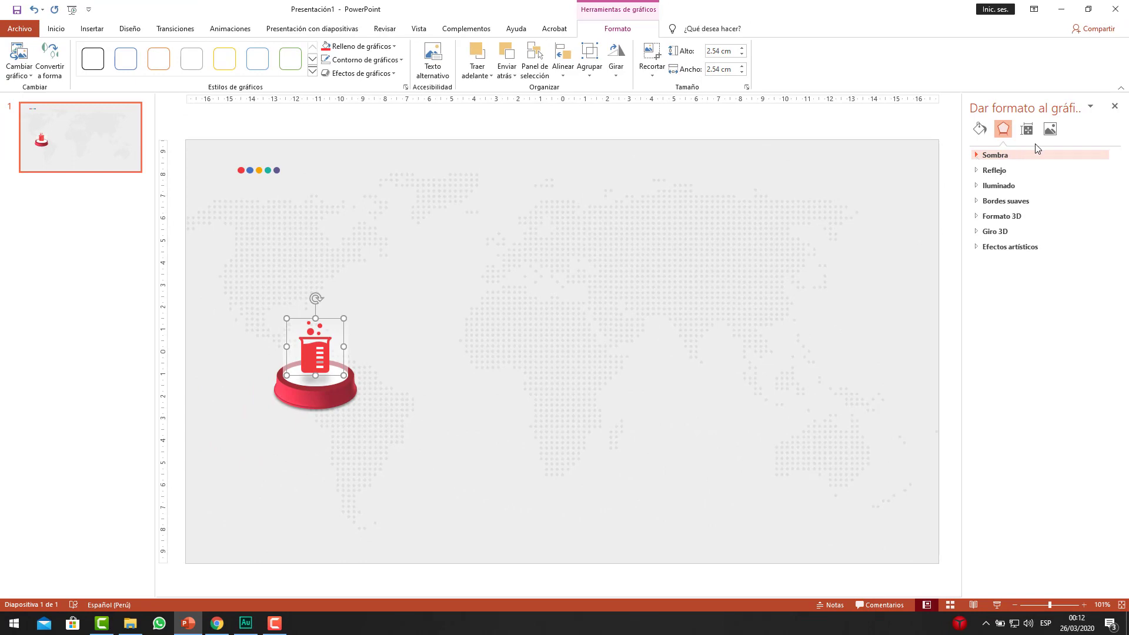
Give the beaker icon a white 5 pt glow
{"action": "left_click", "coordinate": [999, 185]}
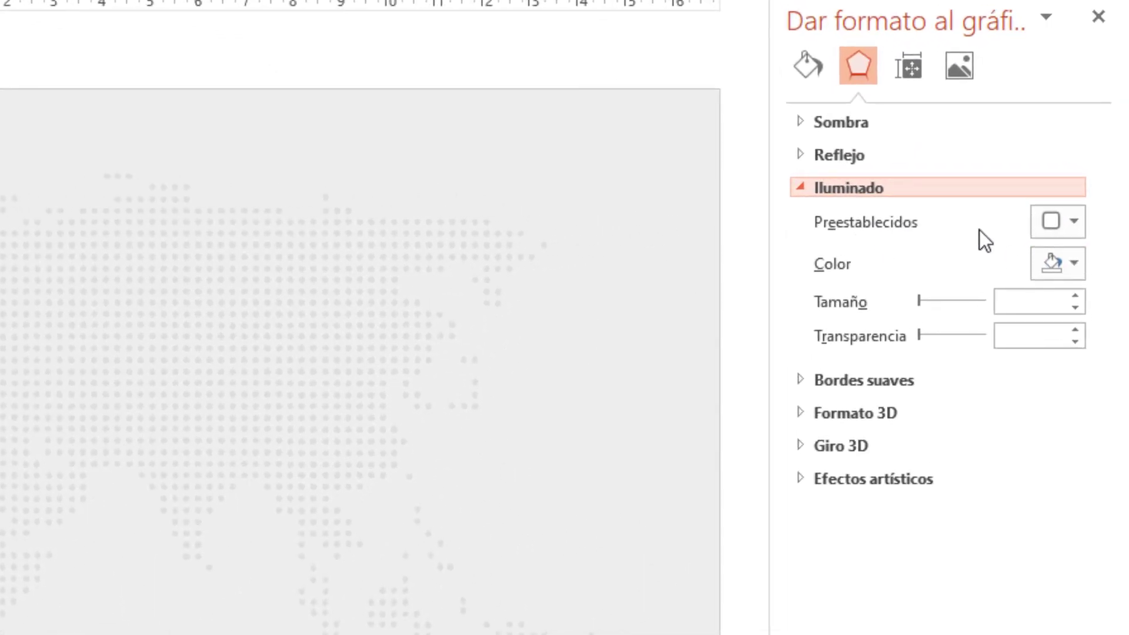
{"action": "left_click", "coordinate": [1067, 224]}
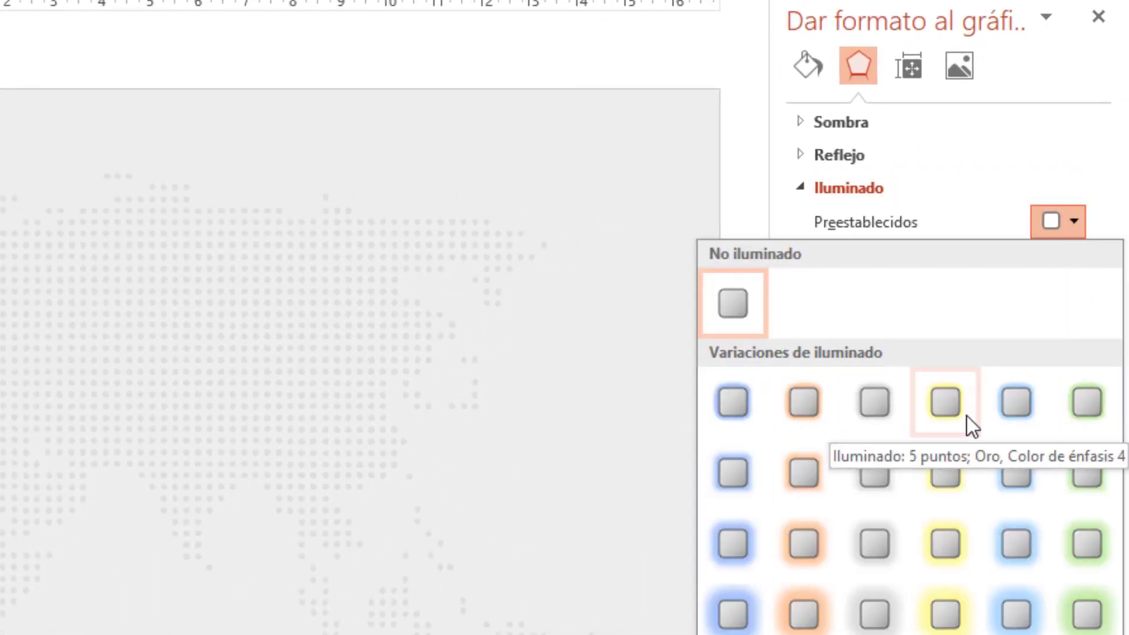
{"action": "left_click", "coordinate": [1022, 418]}
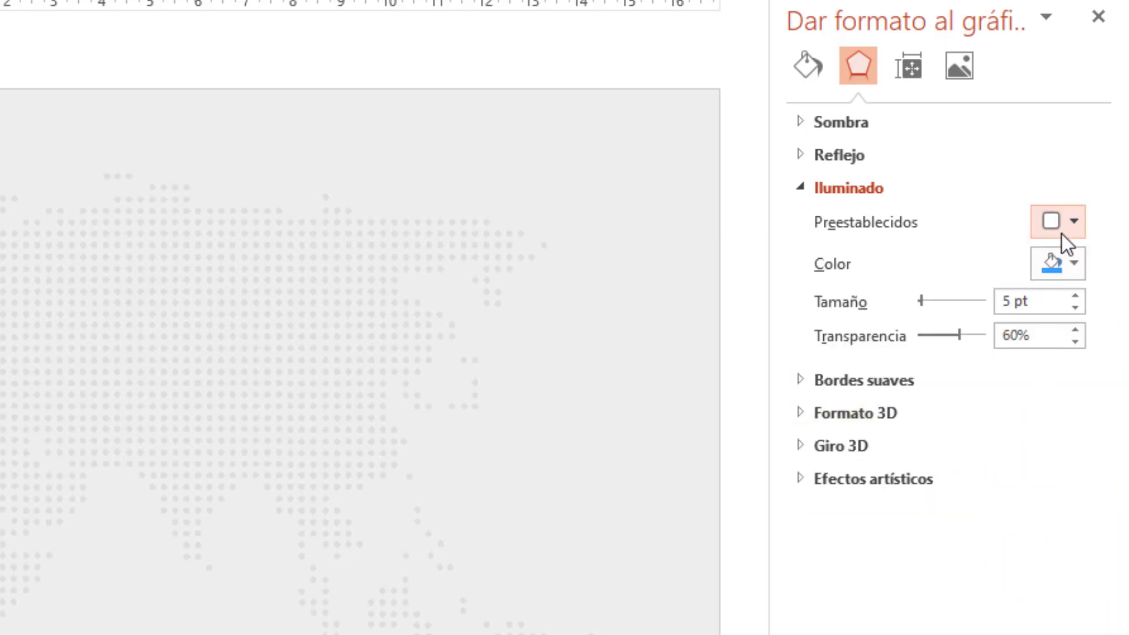
{"action": "left_click", "coordinate": [1071, 262]}
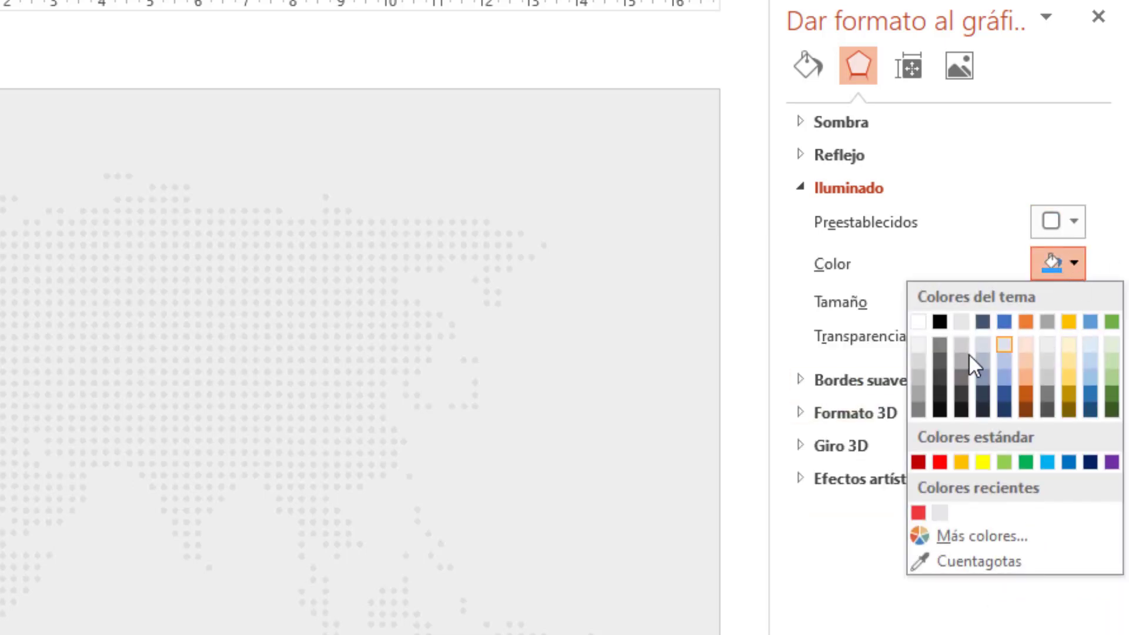
{"action": "left_click", "coordinate": [926, 326]}
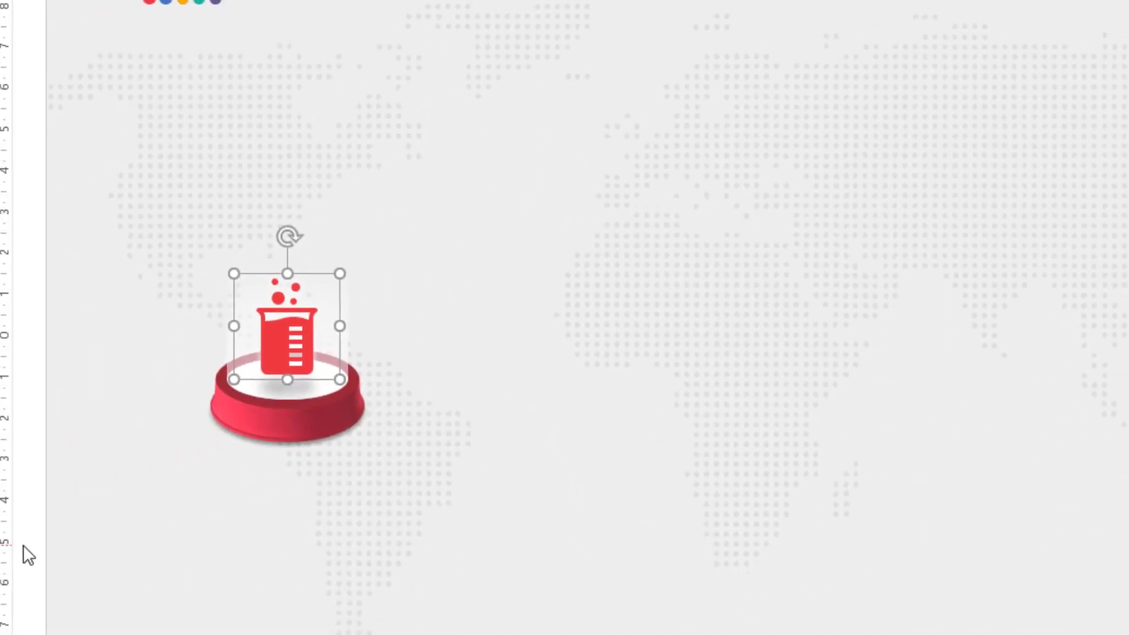
Deselect the icon and preview the slide full-screen, then return to editing
{"action": "left_click", "coordinate": [143, 489]}
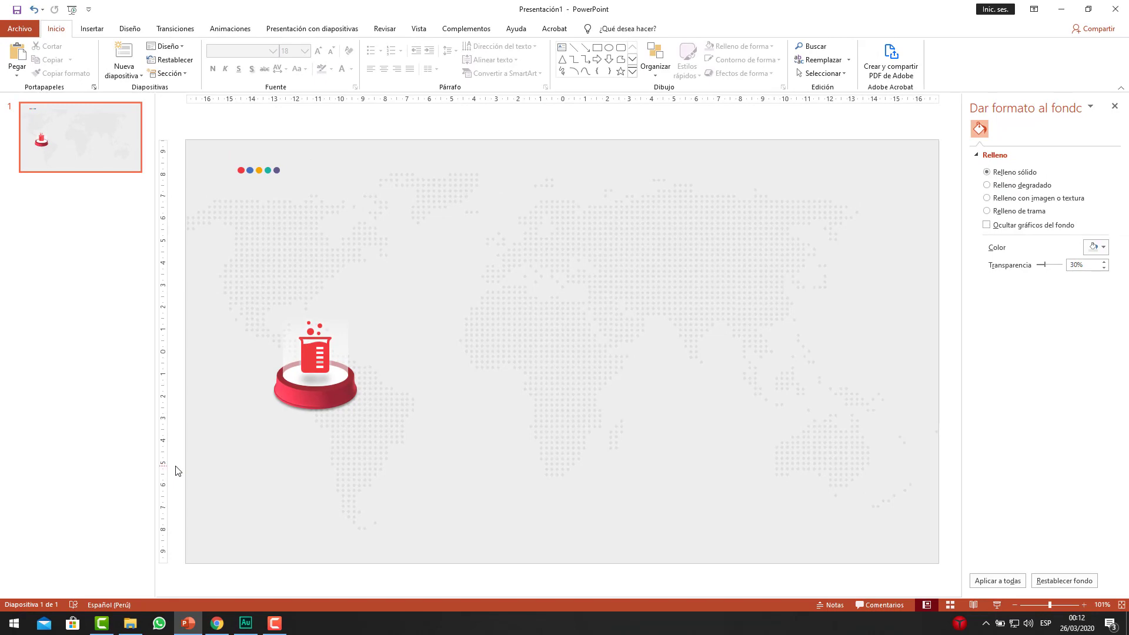
{"action": "key", "text": "F5"}
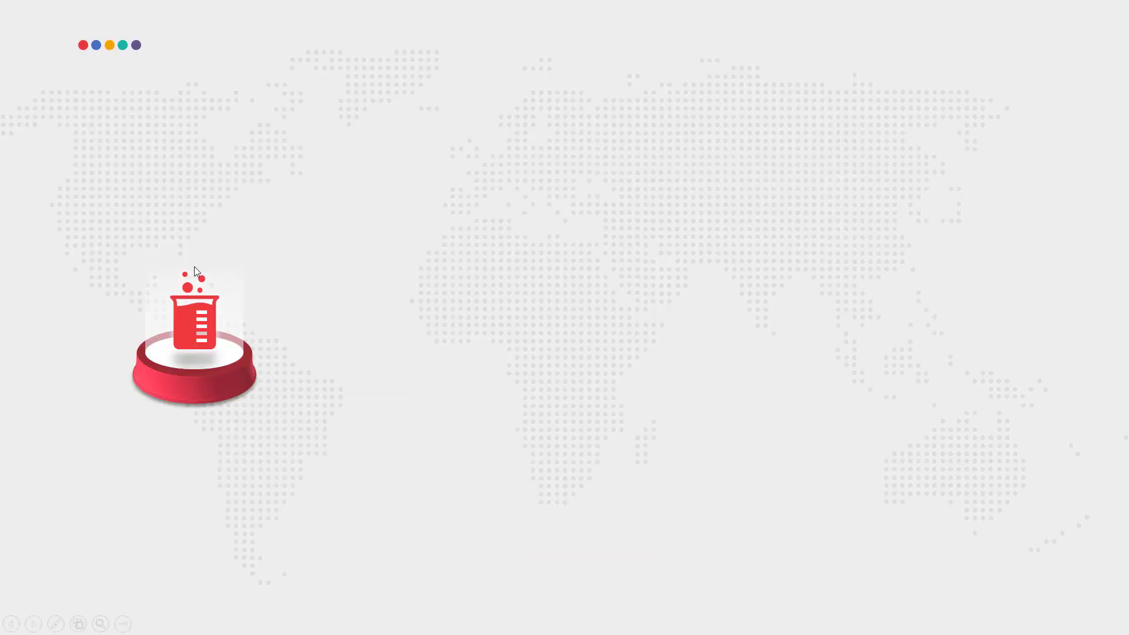
{"action": "key", "text": "Escape"}
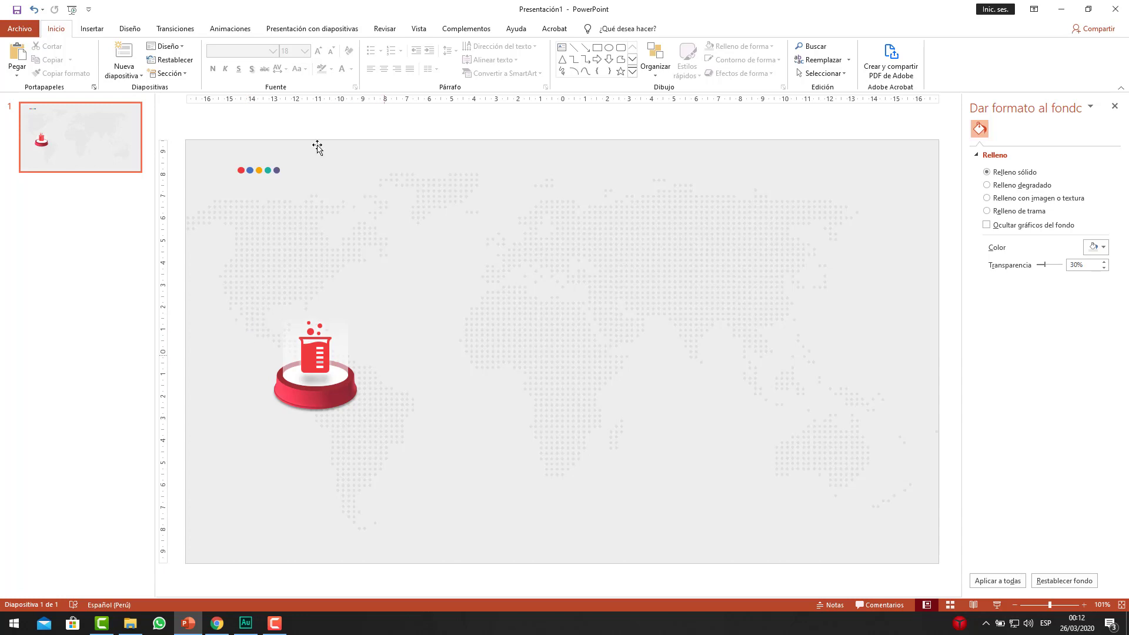
Draw a text box above the beaker reading '45%' and centre its text
{"action": "left_click", "coordinate": [92, 28]}
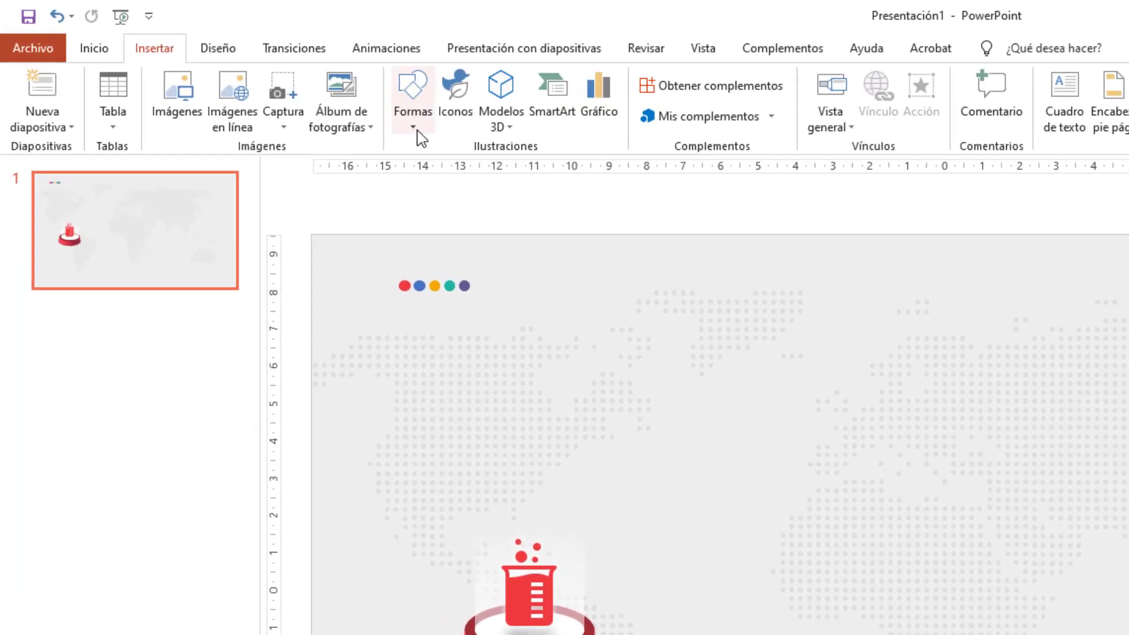
{"action": "left_click", "coordinate": [414, 134]}
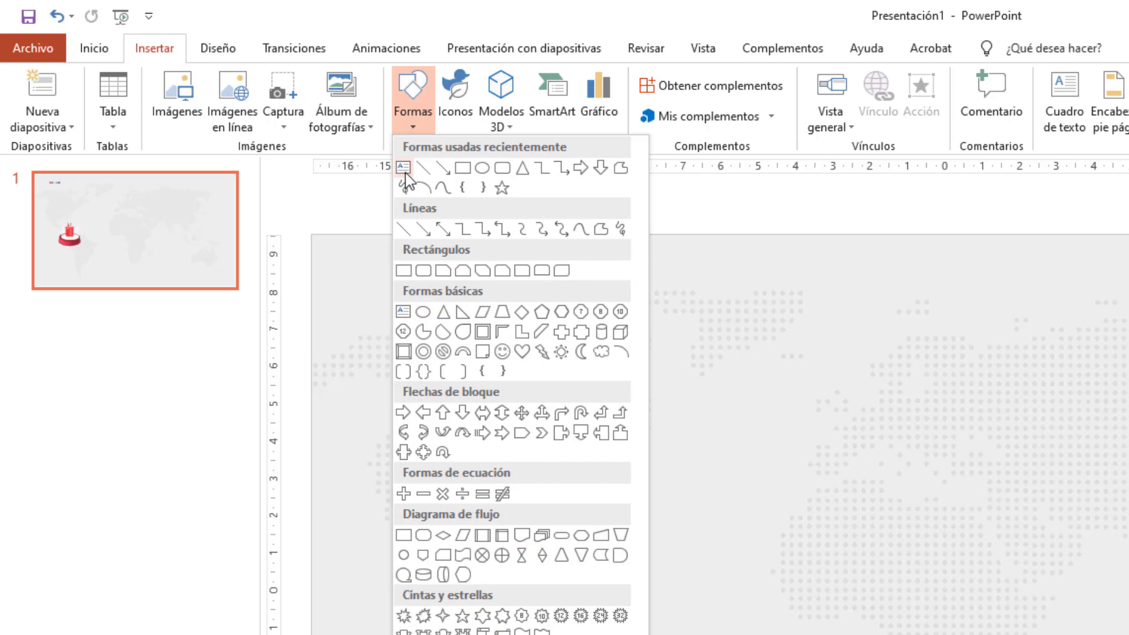
{"action": "left_click", "coordinate": [403, 168]}
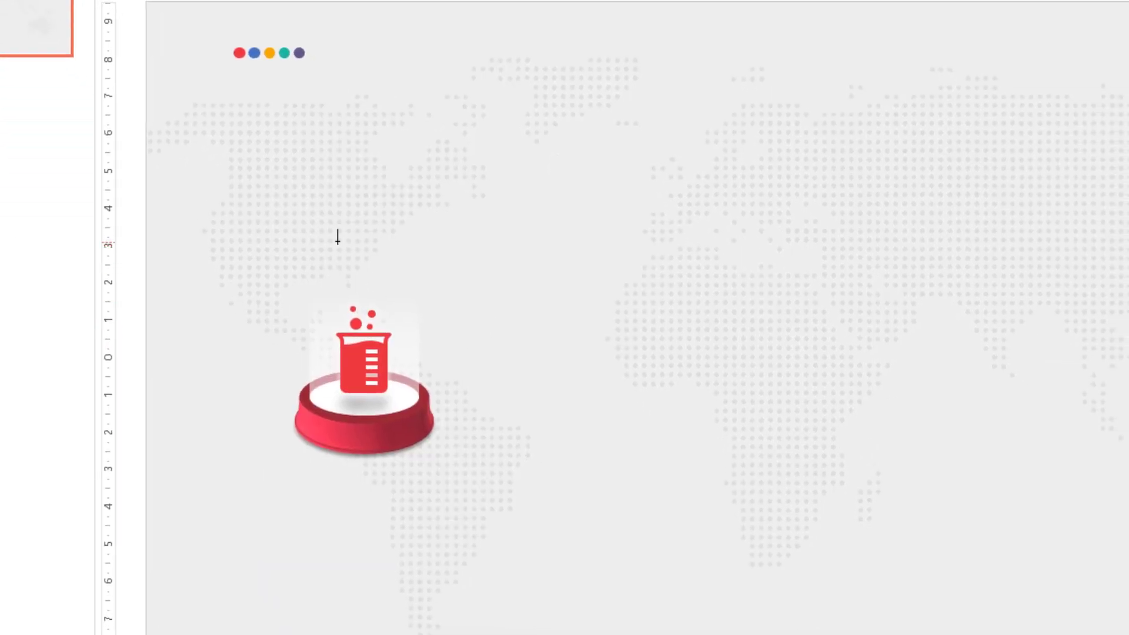
{"action": "left_click_drag", "start_coordinate": [337, 240], "coordinate": [405, 294]}
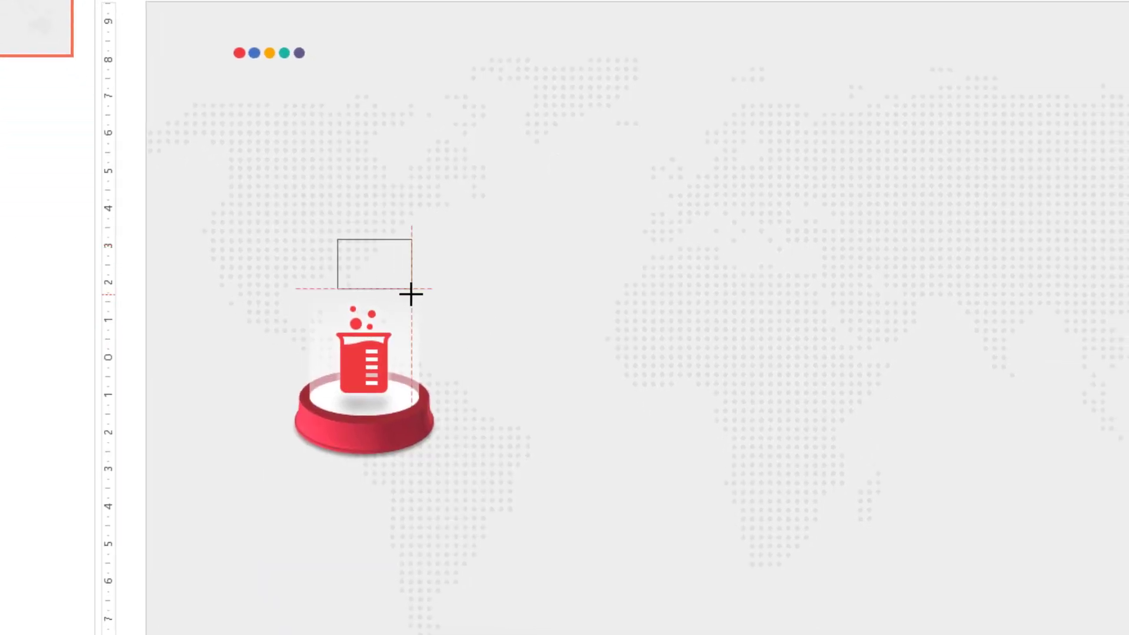
{"action": "type", "text": "45"}
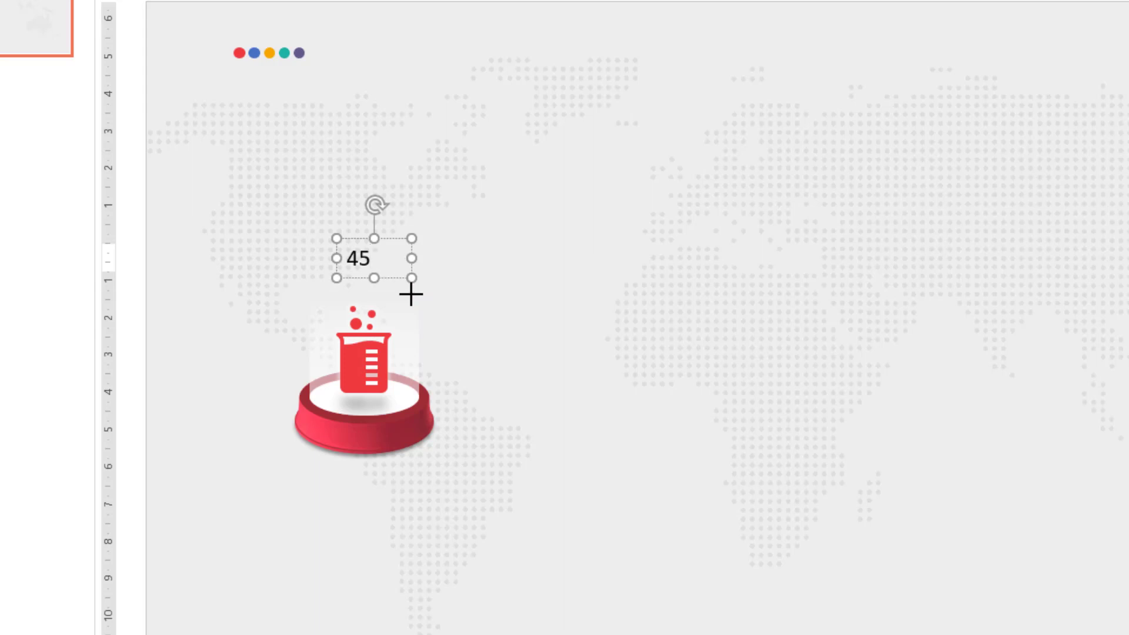
{"action": "type", "text": "%"}
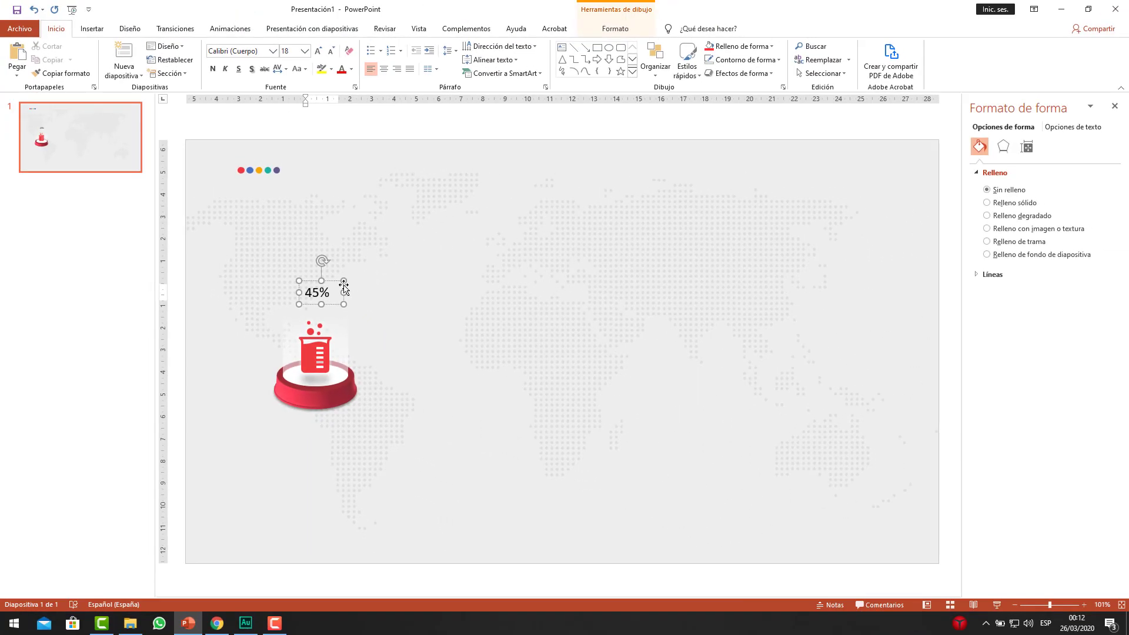
{"action": "left_click", "coordinate": [344, 280]}
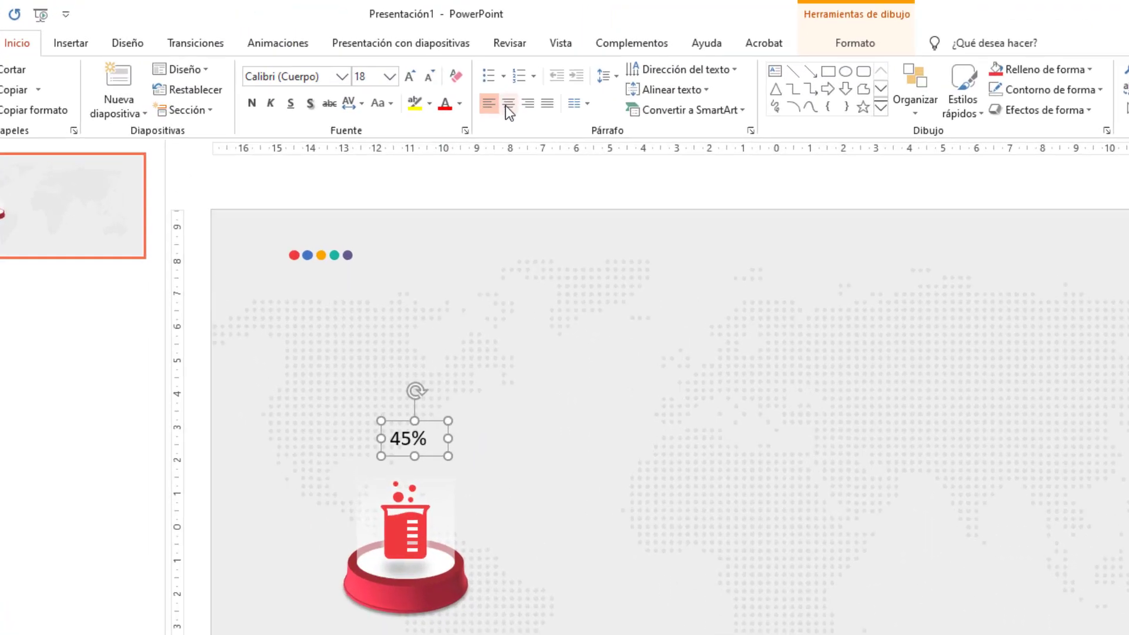
{"action": "left_click", "coordinate": [383, 69]}
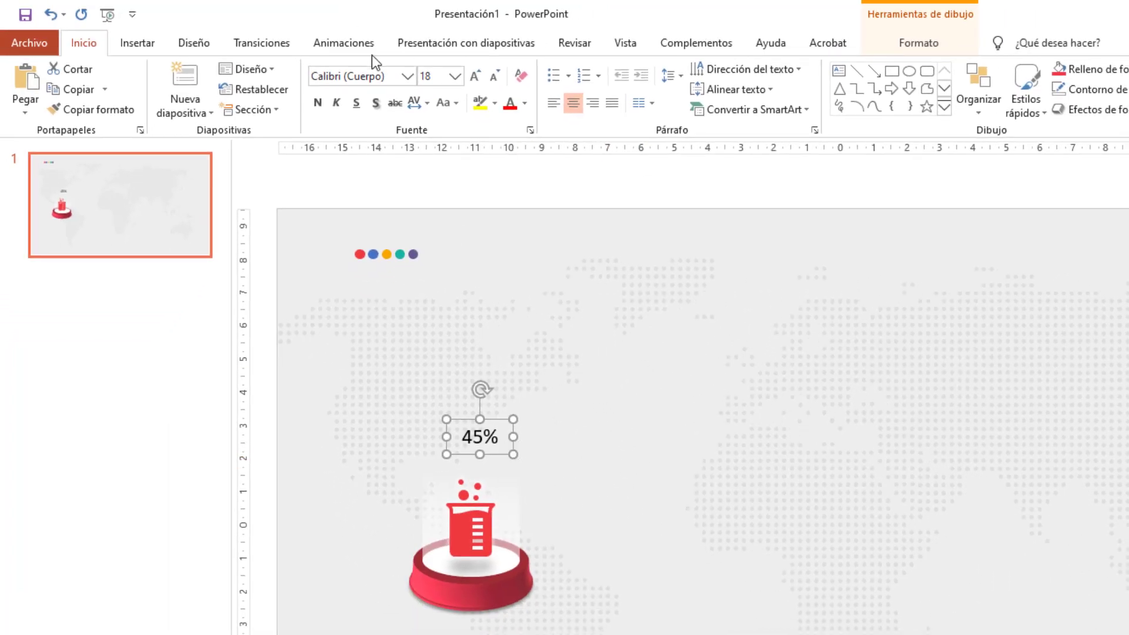
Set the 45% label to Geomanist, with a bold 45 and red text
{"action": "left_click", "coordinate": [382, 77]}
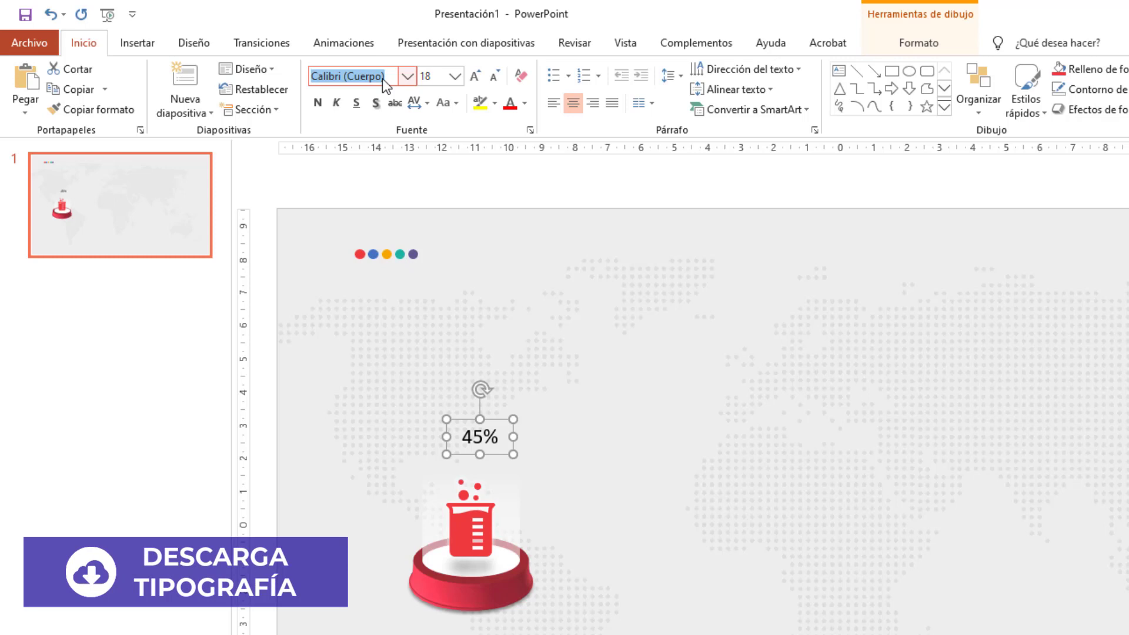
{"action": "type", "text": "Geomanist"}
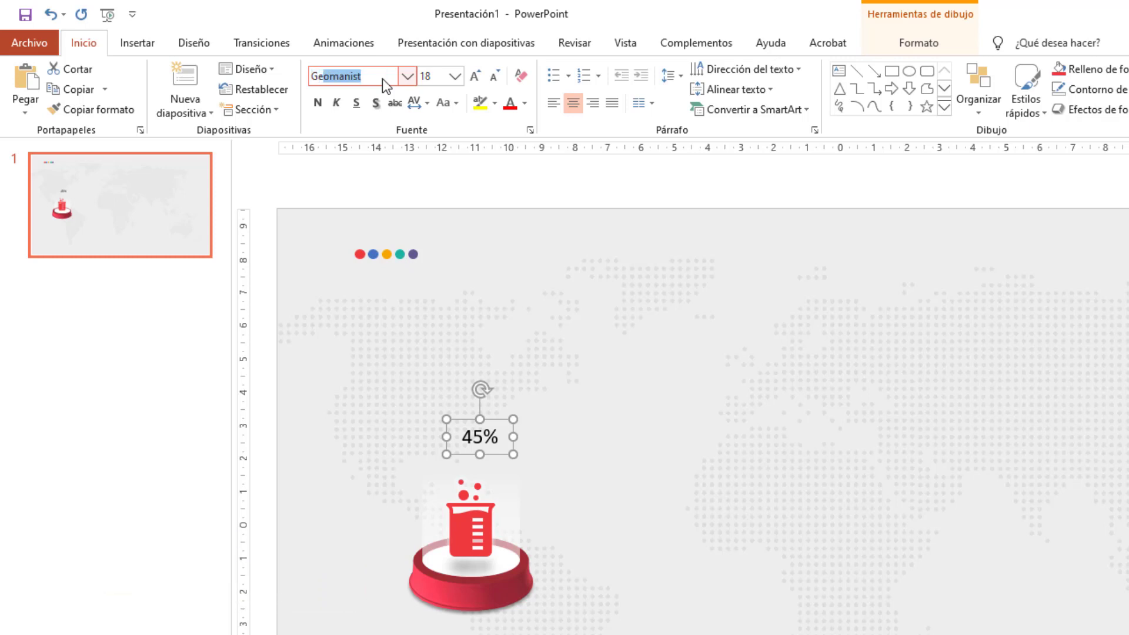
{"action": "key", "text": "Return"}
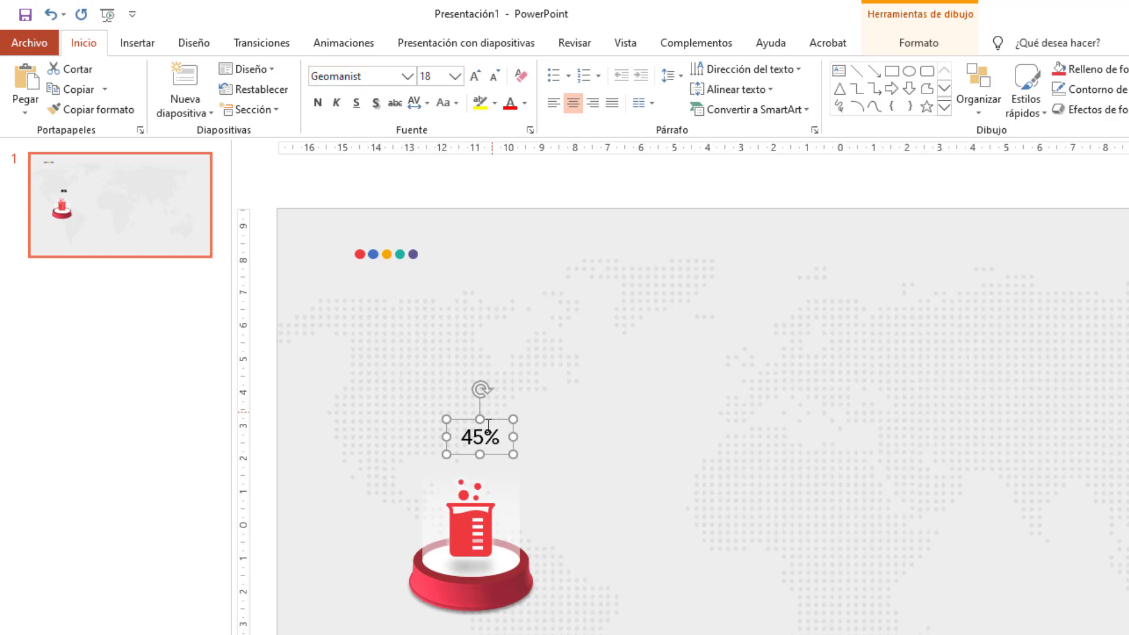
{"action": "left_click_drag", "start_coordinate": [483, 440], "coordinate": [461, 442]}
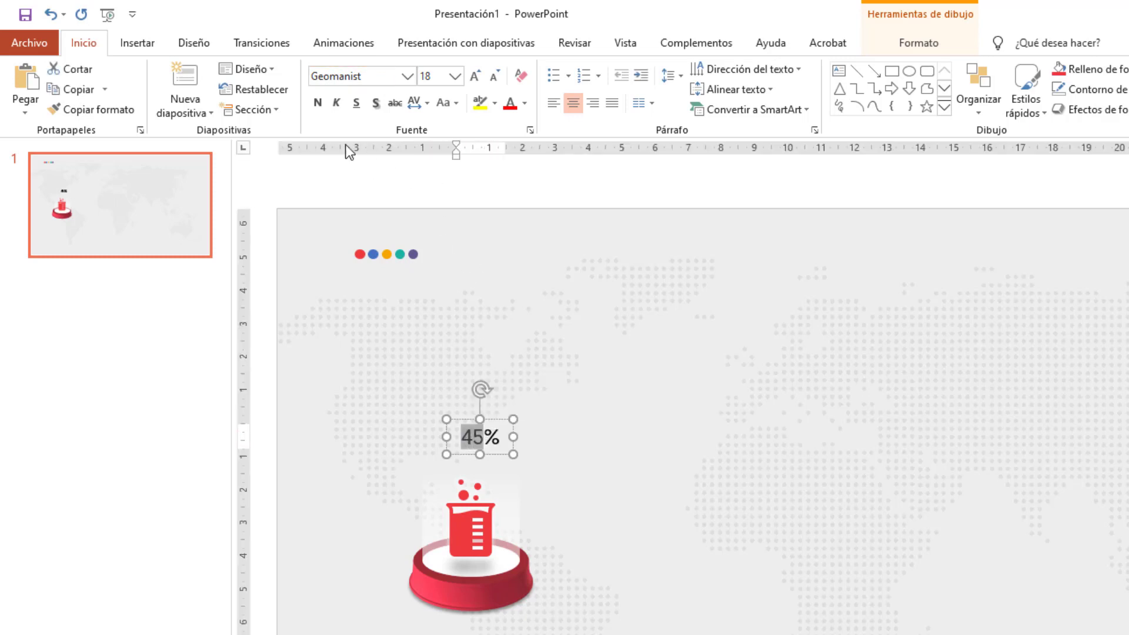
{"action": "left_click", "coordinate": [317, 103]}
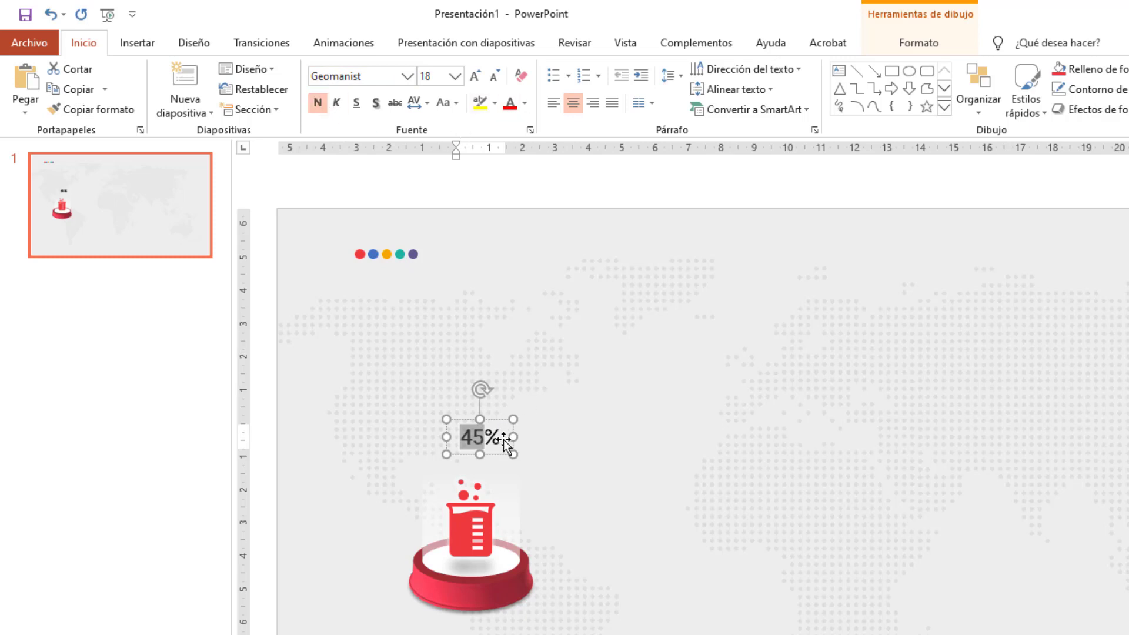
{"action": "left_click", "coordinate": [510, 416]}
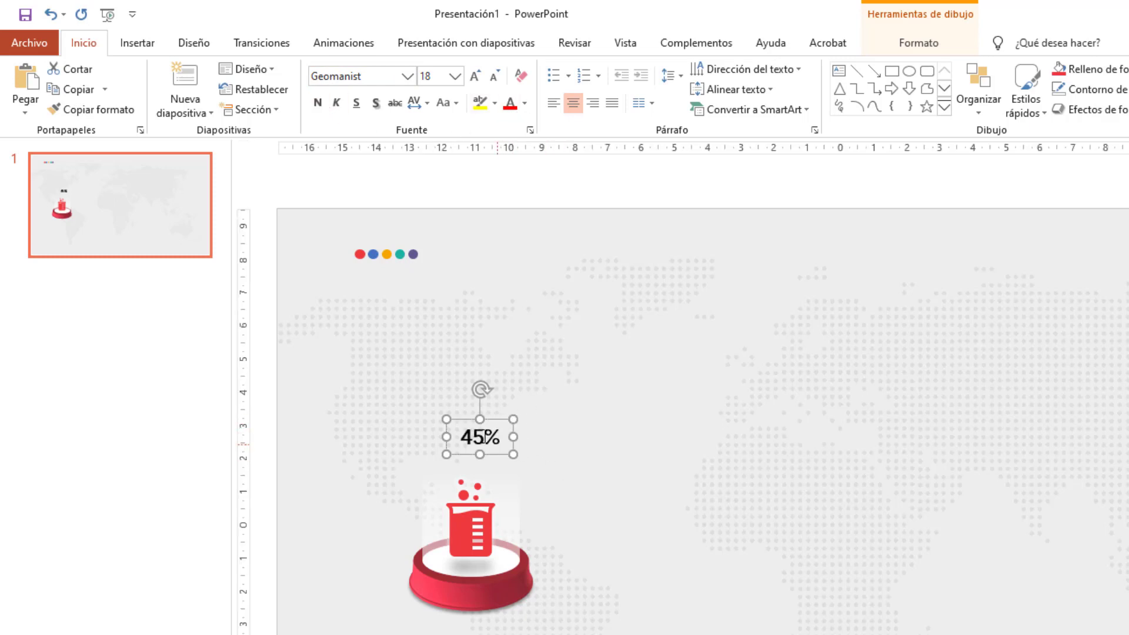
{"action": "left_click", "coordinate": [509, 104]}
Enlarge the 45 to 28 pt and widen the box so 45% fits on one line above the beaker
{"action": "left_click_drag", "start_coordinate": [486, 438], "coordinate": [460, 438]}
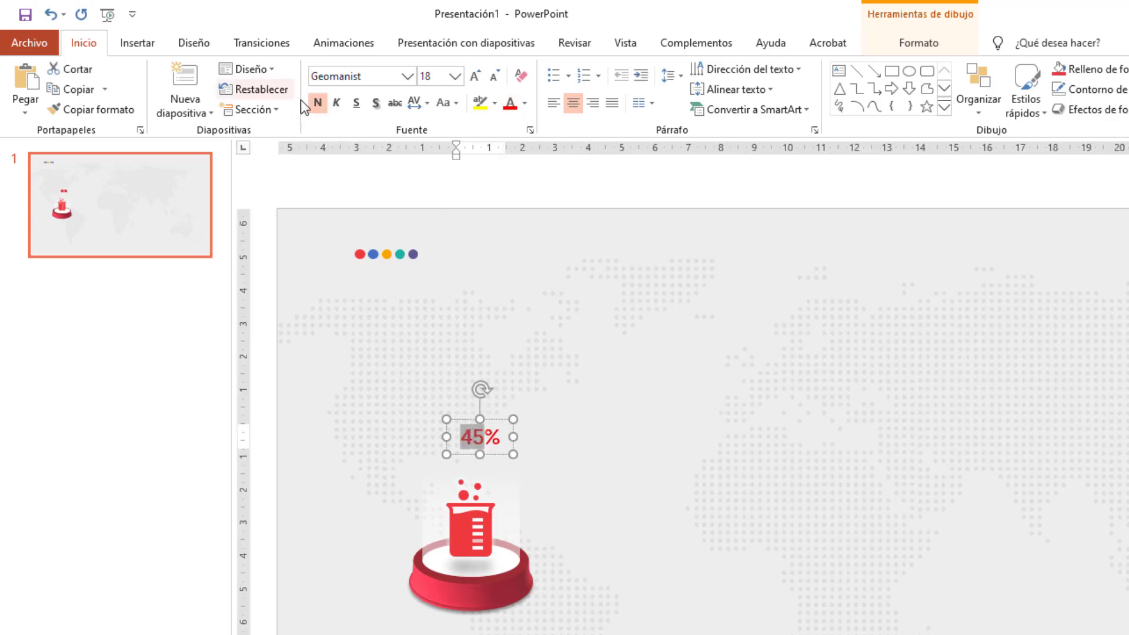
{"action": "left_click", "coordinate": [455, 75]}
{"action": "left_click", "coordinate": [445, 281]}
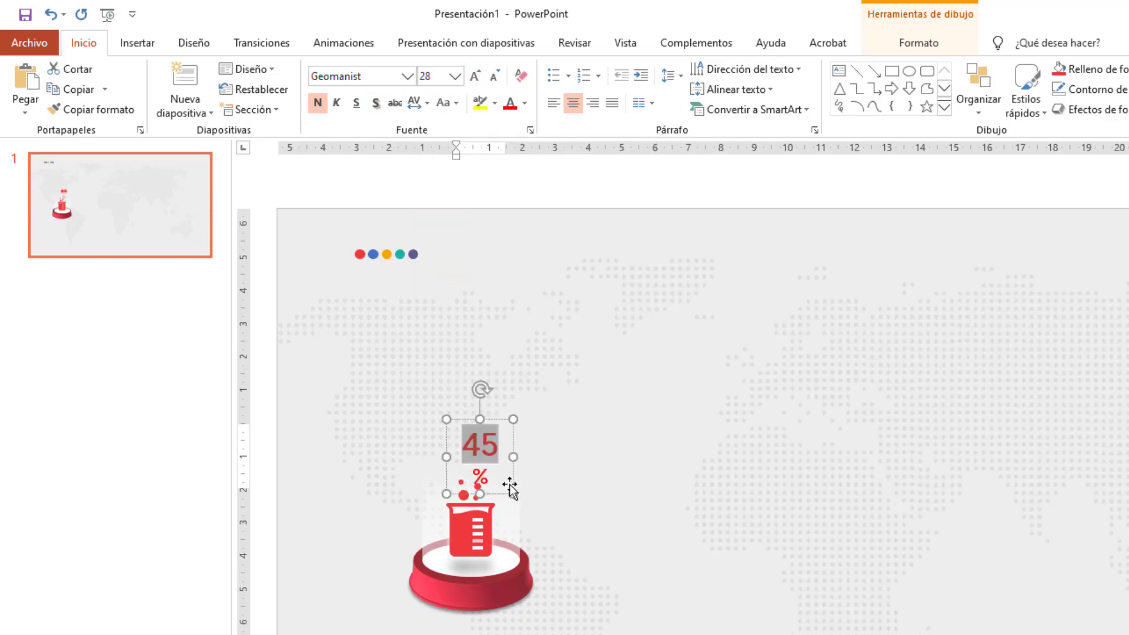
{"action": "mouse_move", "coordinate": [516, 457]}
{"action": "left_mouse_down"}
{"action": "mouse_move", "coordinate": [543, 457]}
{"action": "mouse_move", "coordinate": [503, 423]}
{"action": "left_mouse_up"}
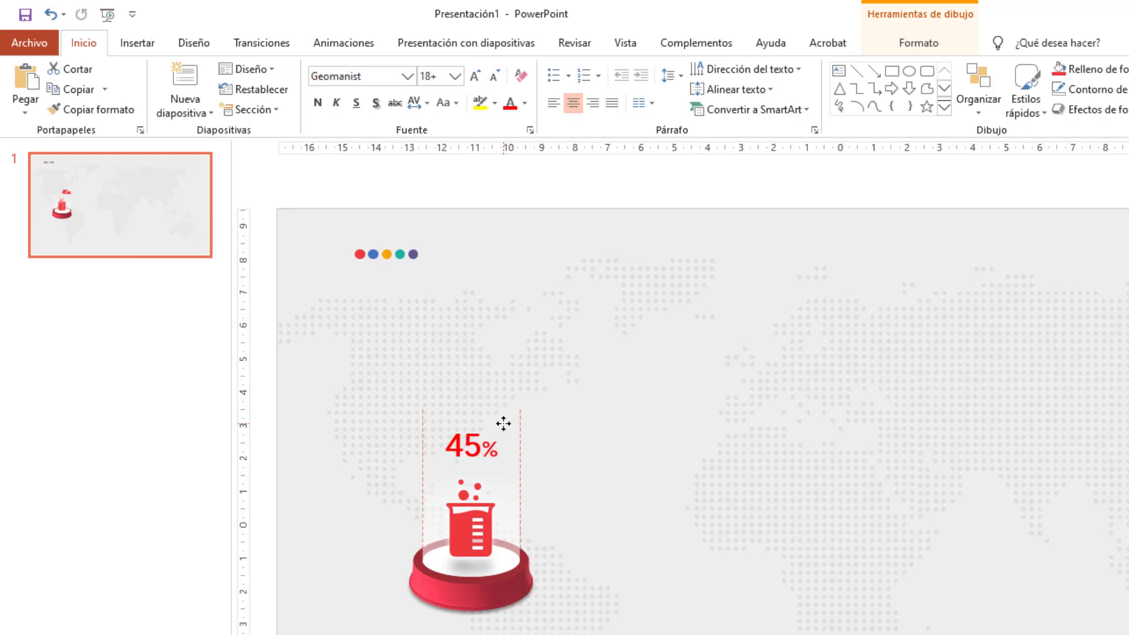
{"action": "left_click_drag", "start_coordinate": [503, 423], "coordinate": [505, 418]}
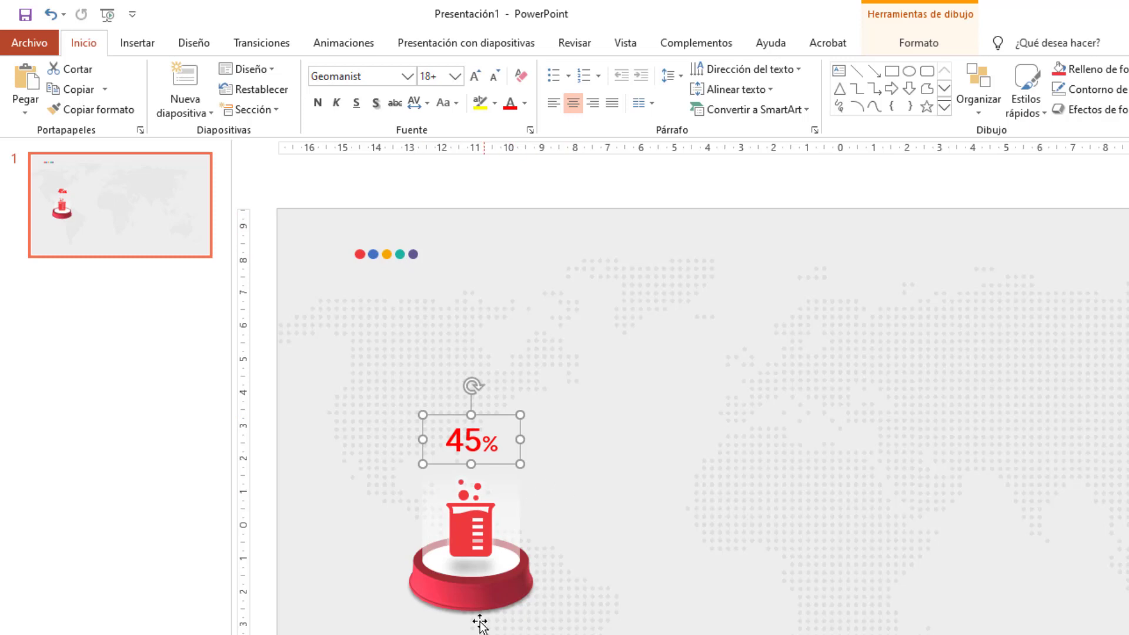
{"action": "left_click", "coordinate": [138, 52]}
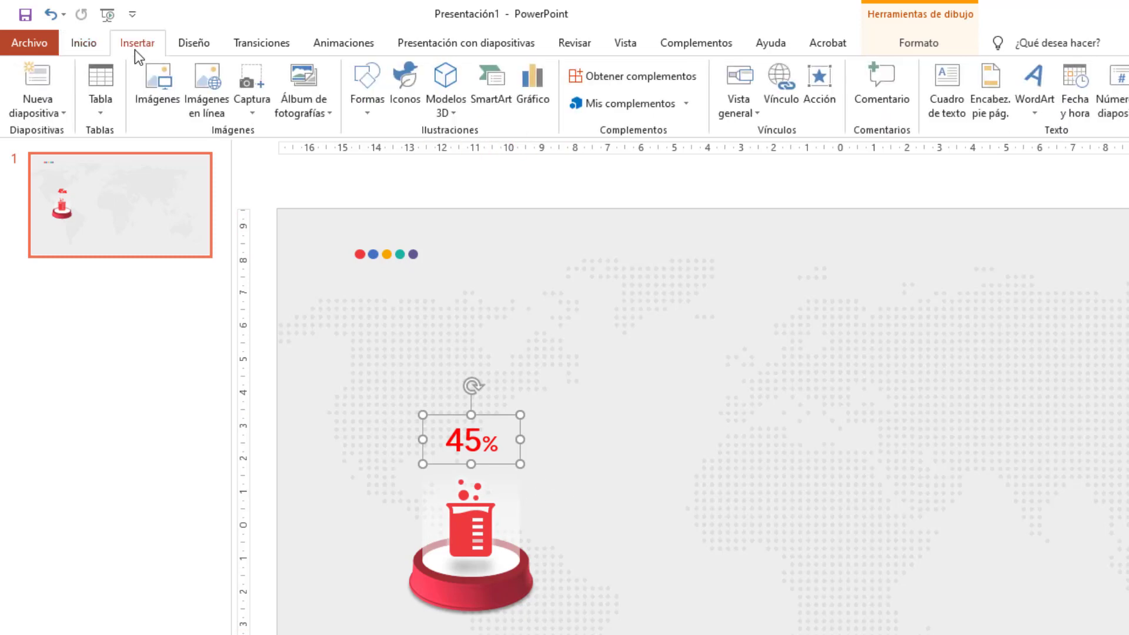
{"action": "left_click", "coordinate": [366, 114]}
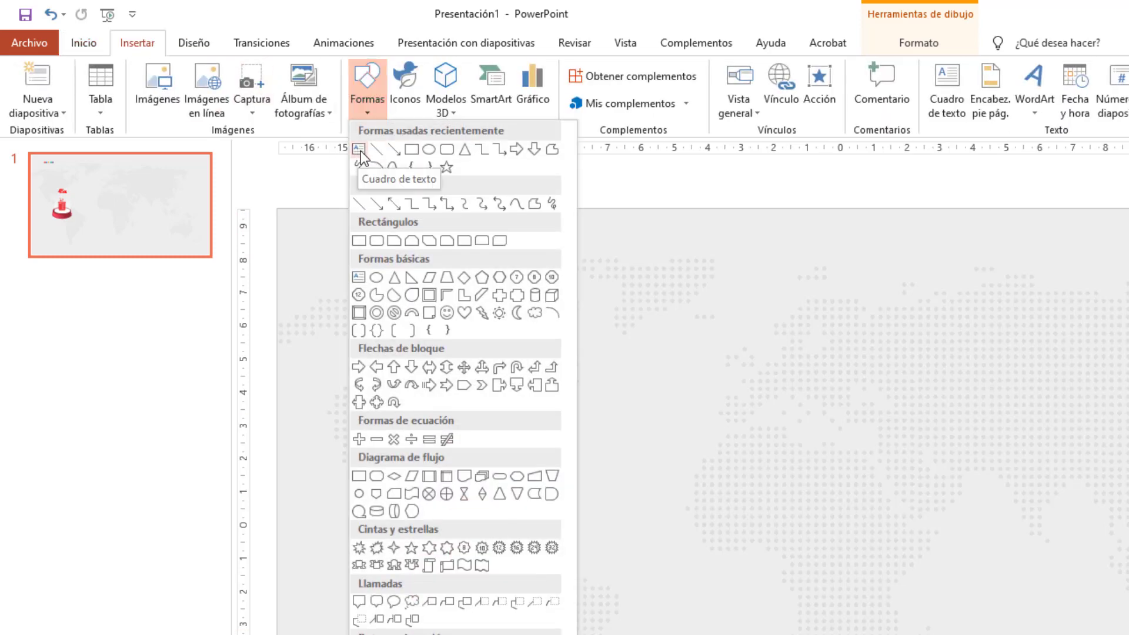
Add a centred text box reading 'TÍTULO 01' below the beaker
{"action": "left_click", "coordinate": [359, 151]}
{"action": "mouse_move", "coordinate": [383, 448]}
{"action": "left_mouse_down"}
{"action": "mouse_move", "coordinate": [555, 473]}
{"action": "mouse_move", "coordinate": [575, 489]}
{"action": "left_mouse_up"}
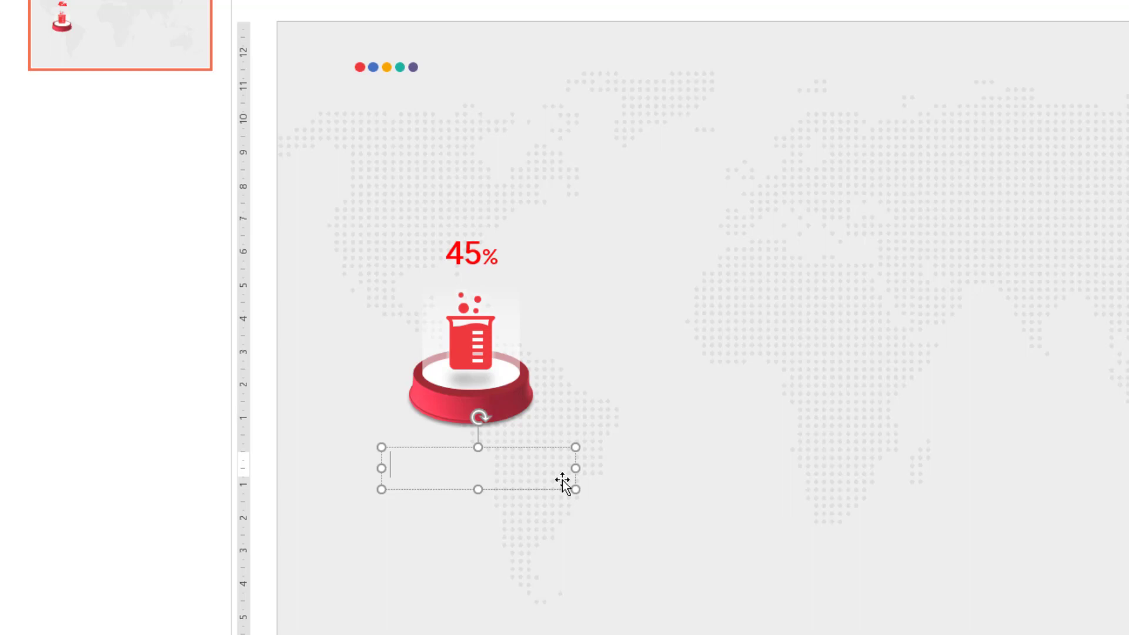
{"action": "type", "text": "titu"}
{"action": "key", "text": "BackSpace"}
{"action": "key", "text": "BackSpace"}
{"action": "key", "text": "BackSpace"}
{"action": "type", "text": "TÍTULO"}
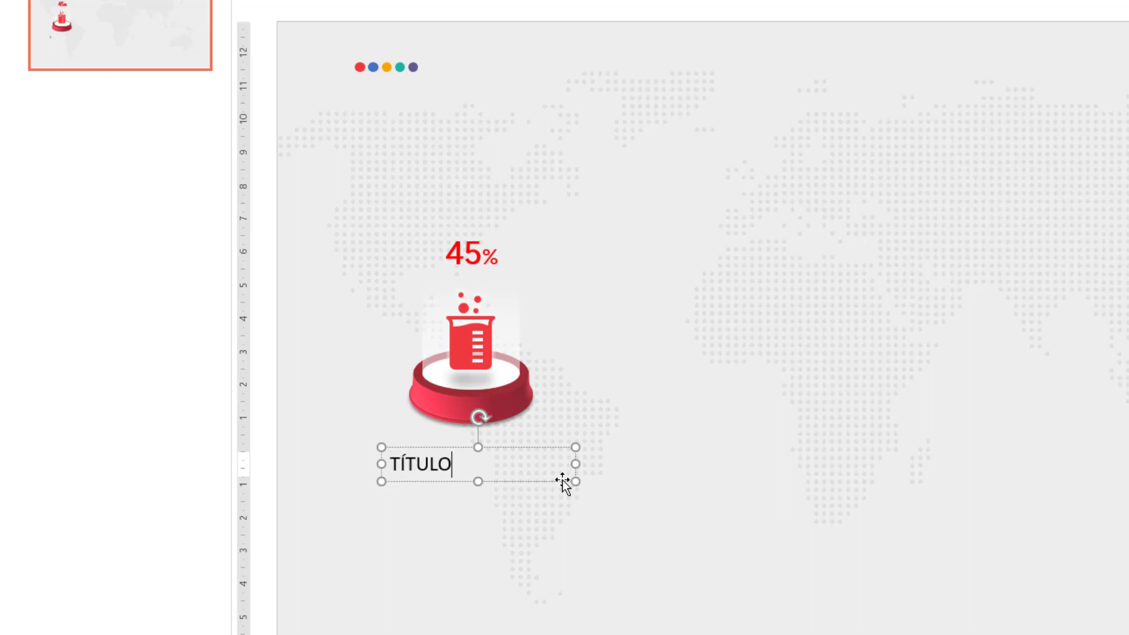
{"action": "type", "text": " 01"}
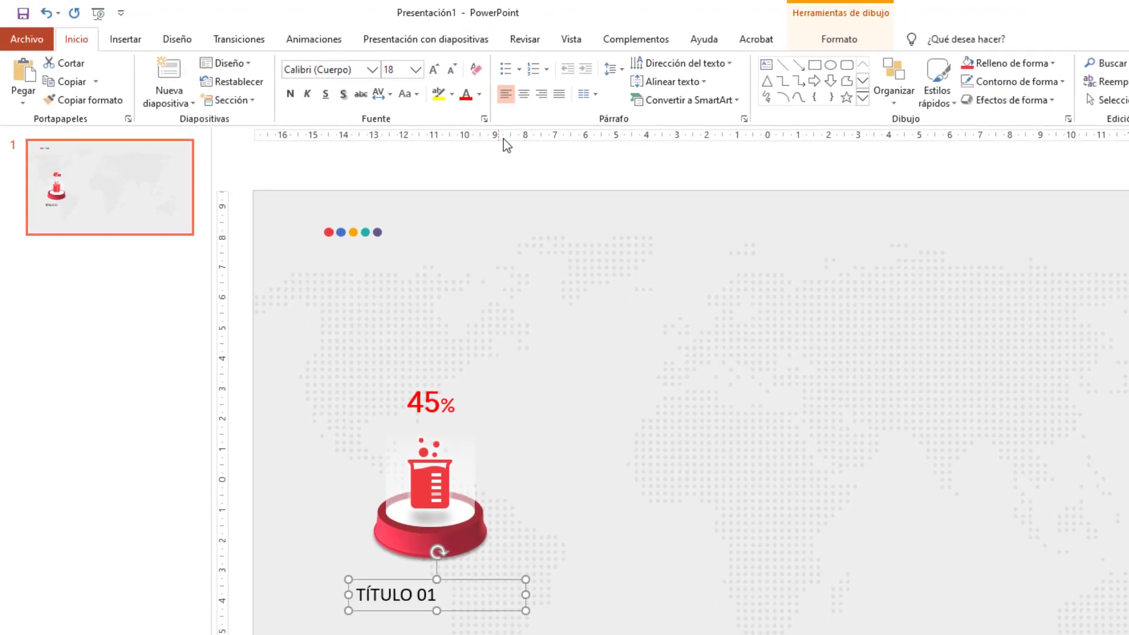
{"action": "left_click", "coordinate": [523, 94]}
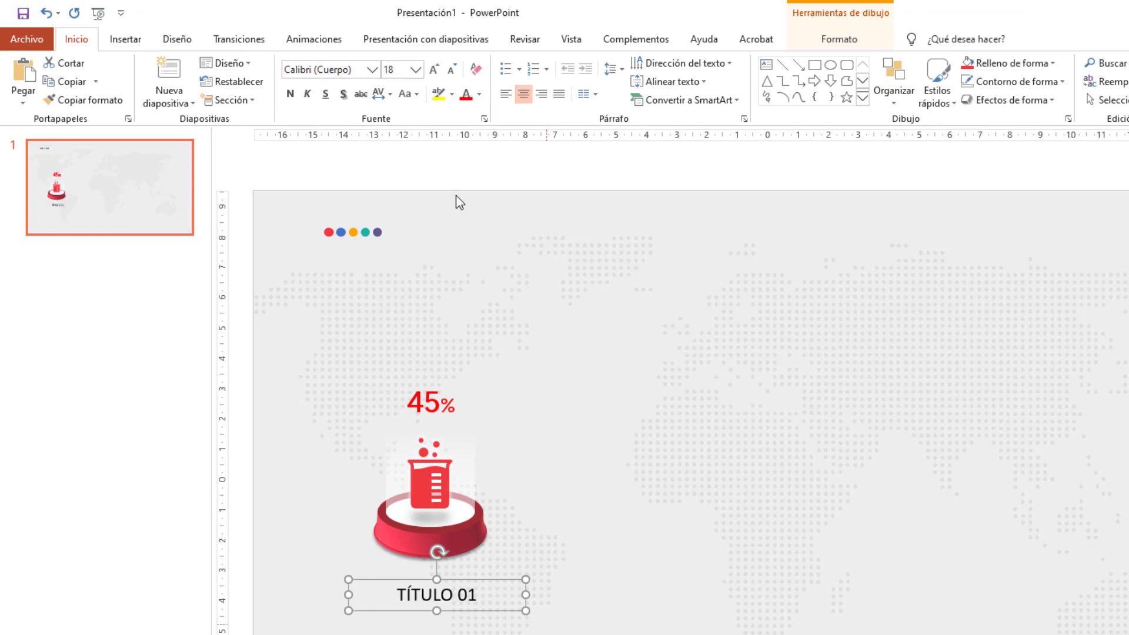
Format the title as bold red Geomanist 24 pt
{"action": "left_click", "coordinate": [356, 75]}
{"action": "left_click", "coordinate": [371, 70]}
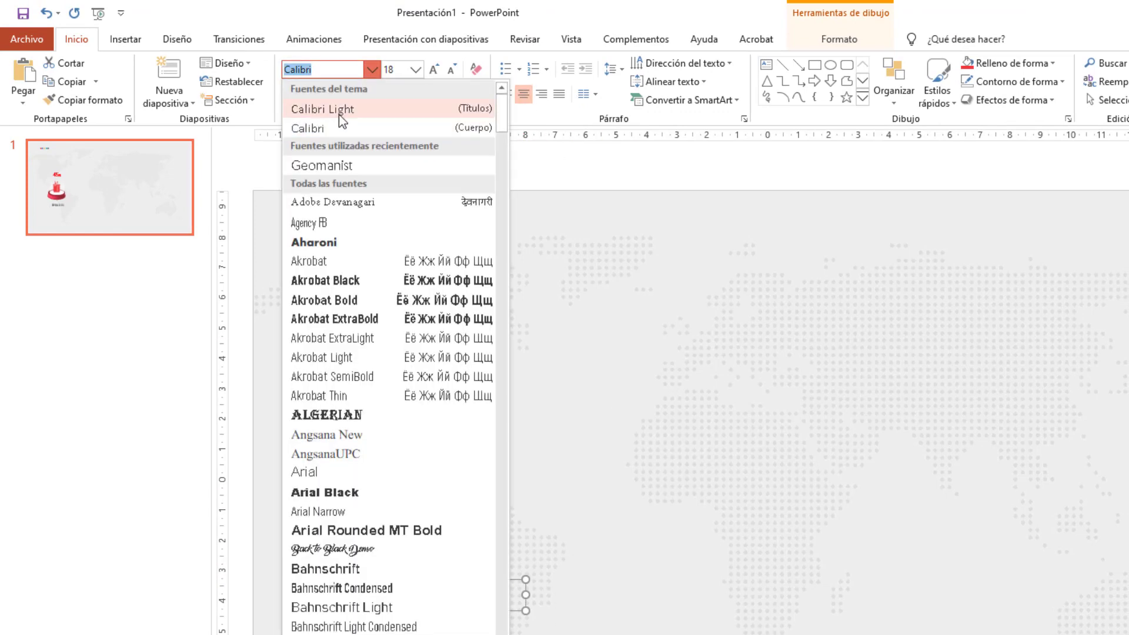
{"action": "left_click", "coordinate": [322, 165]}
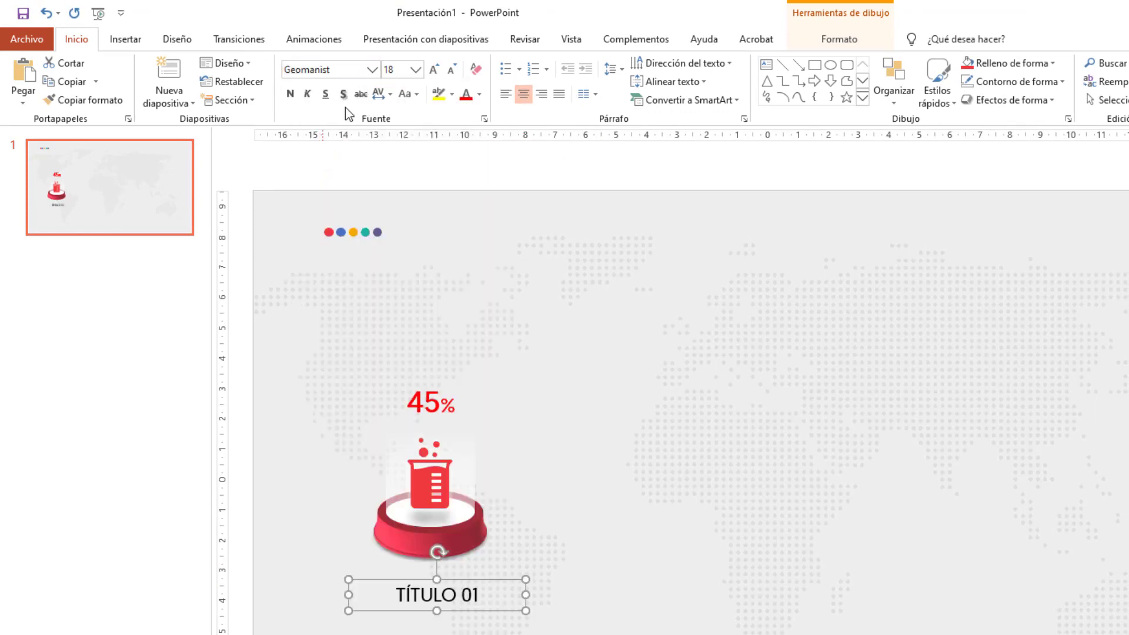
{"action": "left_click", "coordinate": [415, 70]}
{"action": "left_click", "coordinate": [395, 245]}
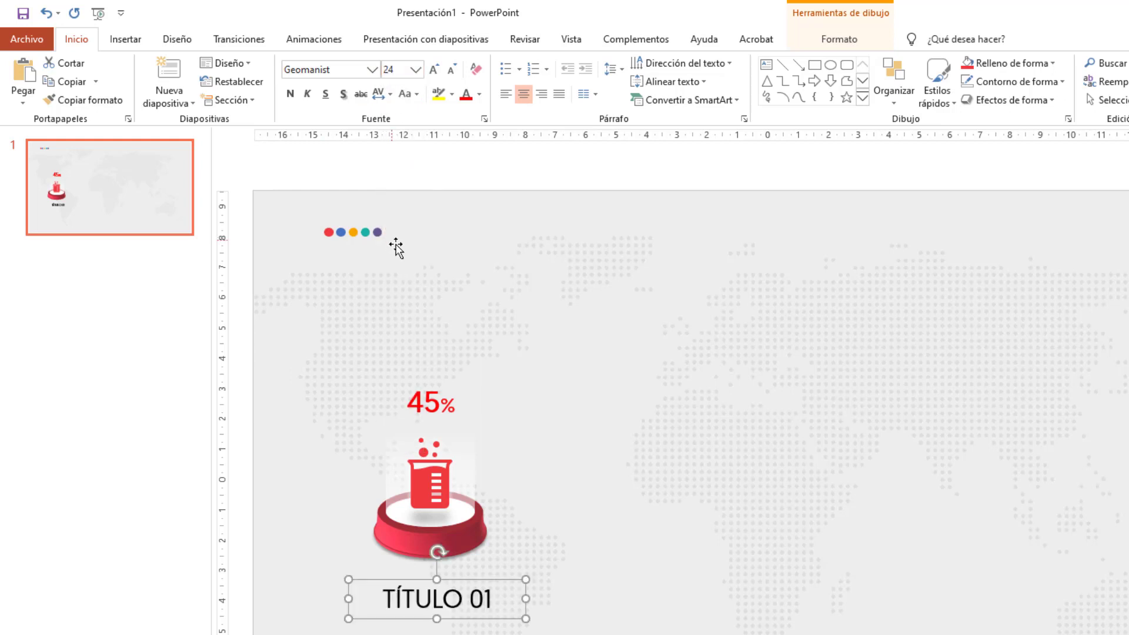
{"action": "left_click", "coordinate": [290, 93]}
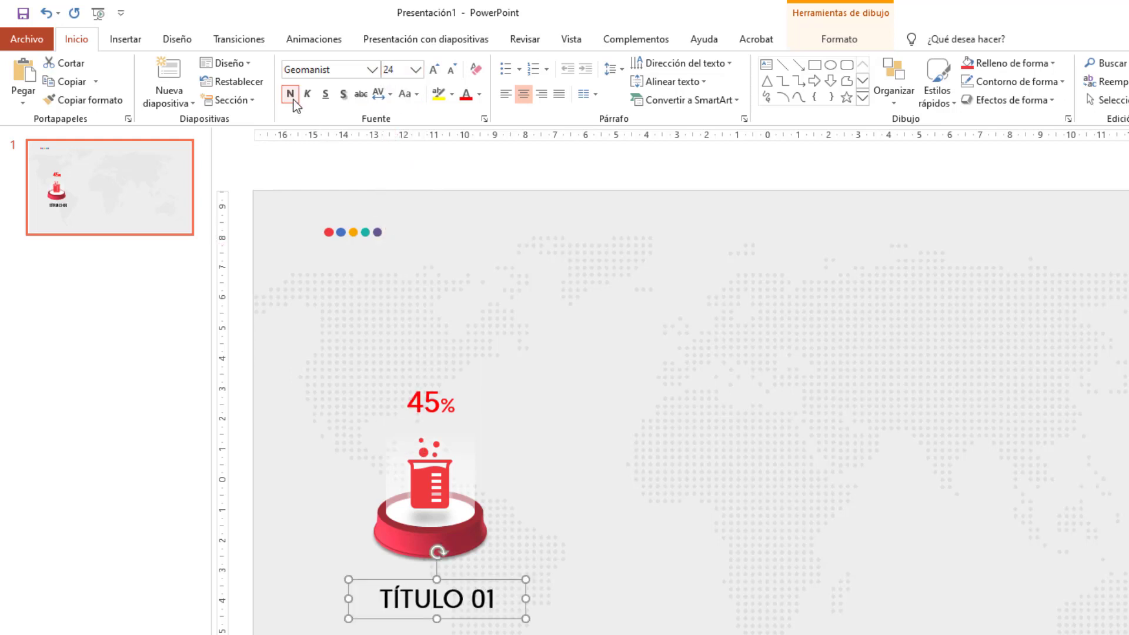
{"action": "left_click", "coordinate": [467, 97]}
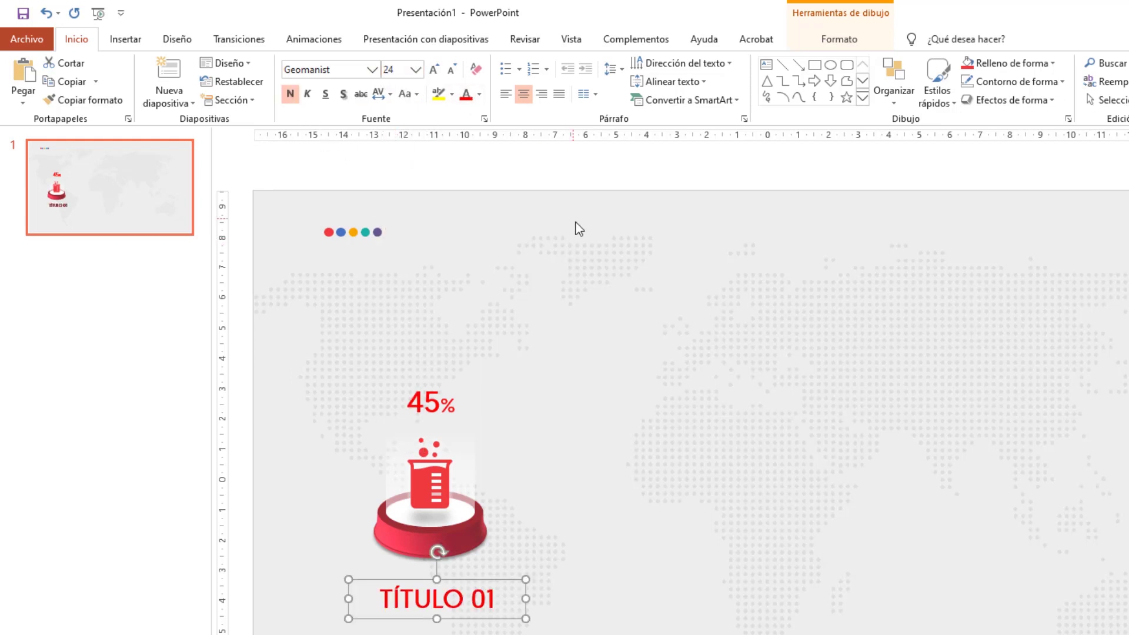
{"action": "left_click", "coordinate": [117, 44]}
{"action": "left_click", "coordinate": [336, 100]}
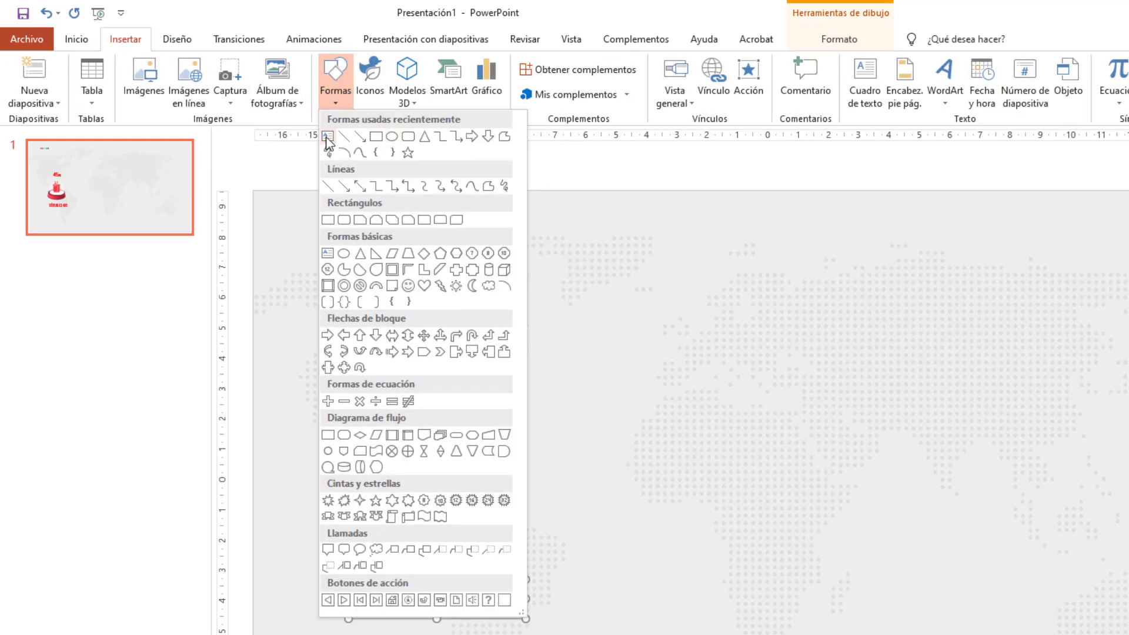
Draw a body-text box below TÍTULO 01 set to Geomanist with dark grey text
{"action": "left_click", "coordinate": [325, 136]}
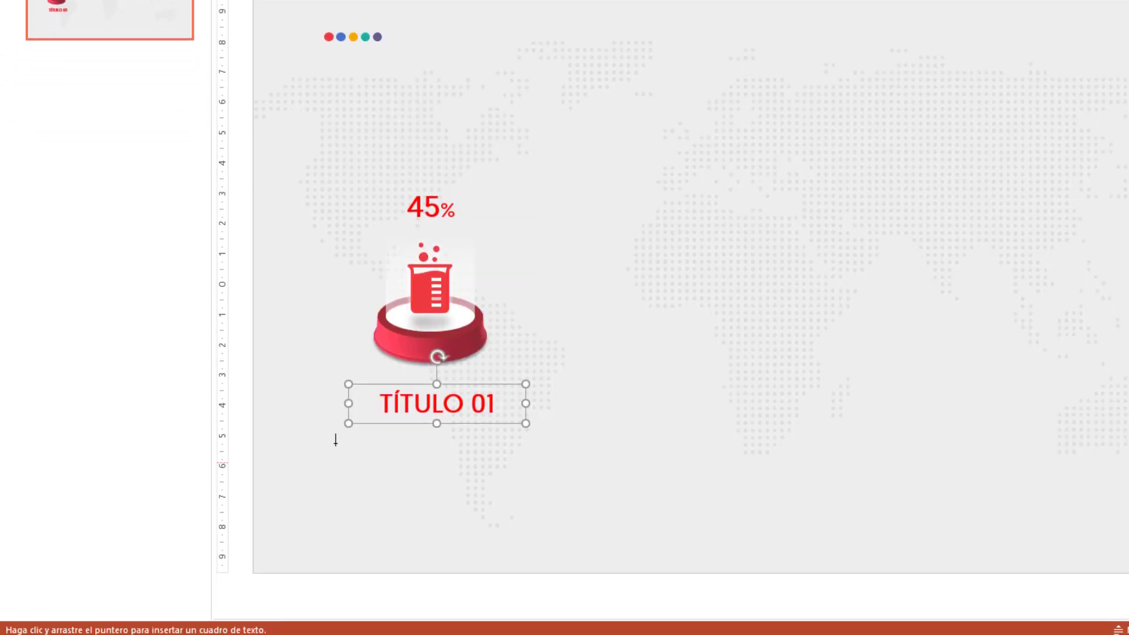
{"action": "left_click_drag", "start_coordinate": [325, 438], "coordinate": [551, 541]}
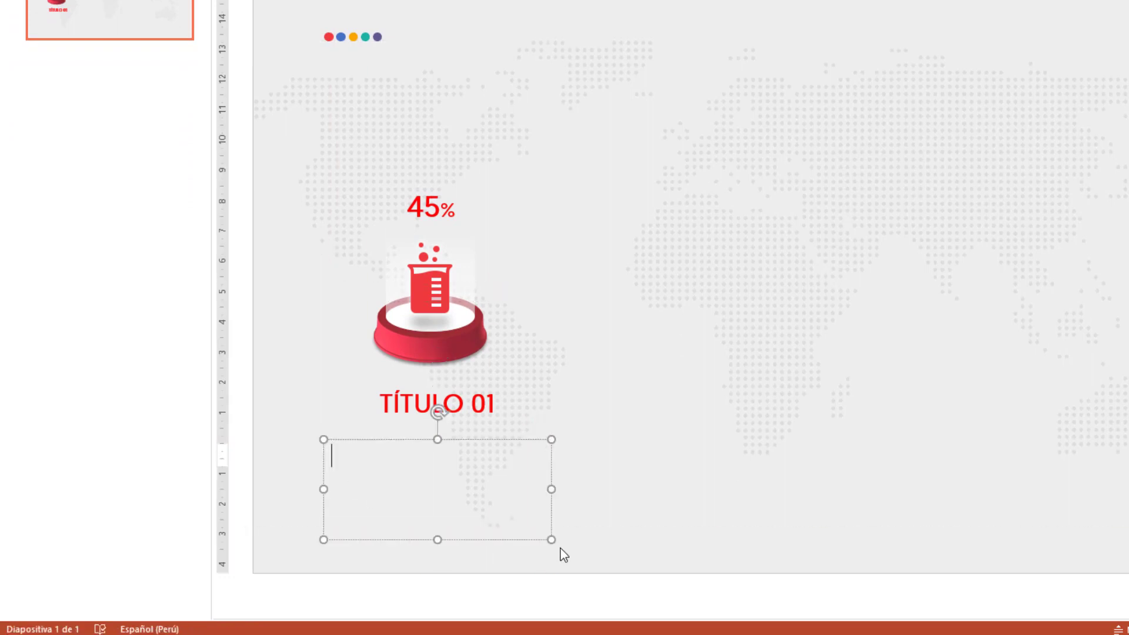
{"action": "left_click", "coordinate": [550, 438]}
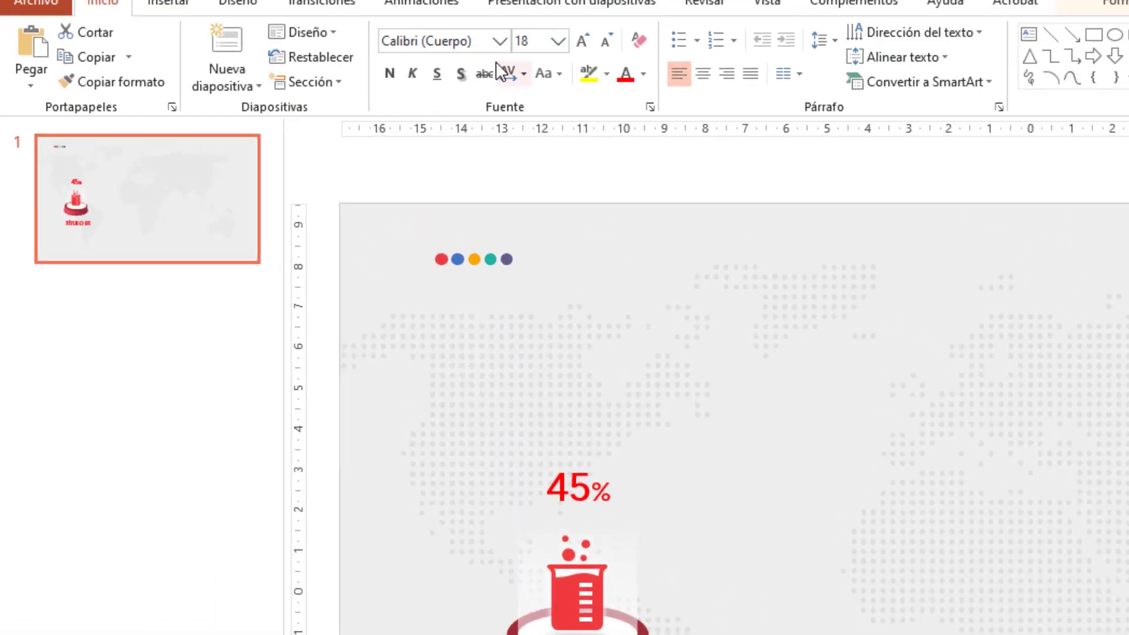
{"action": "left_click", "coordinate": [546, 102]}
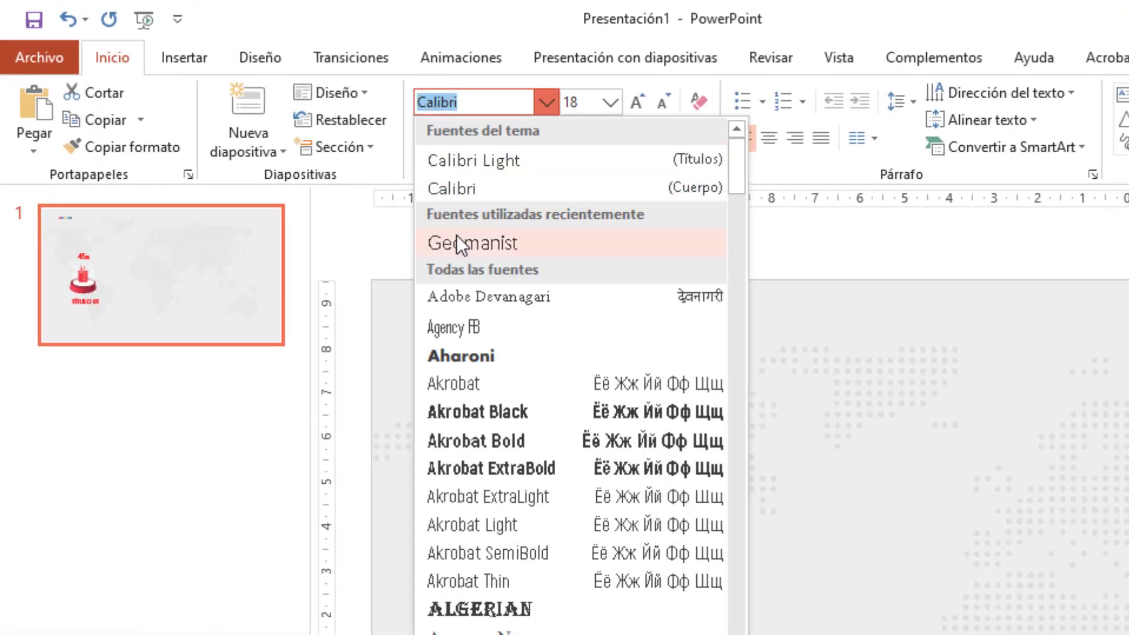
{"action": "left_click", "coordinate": [456, 241]}
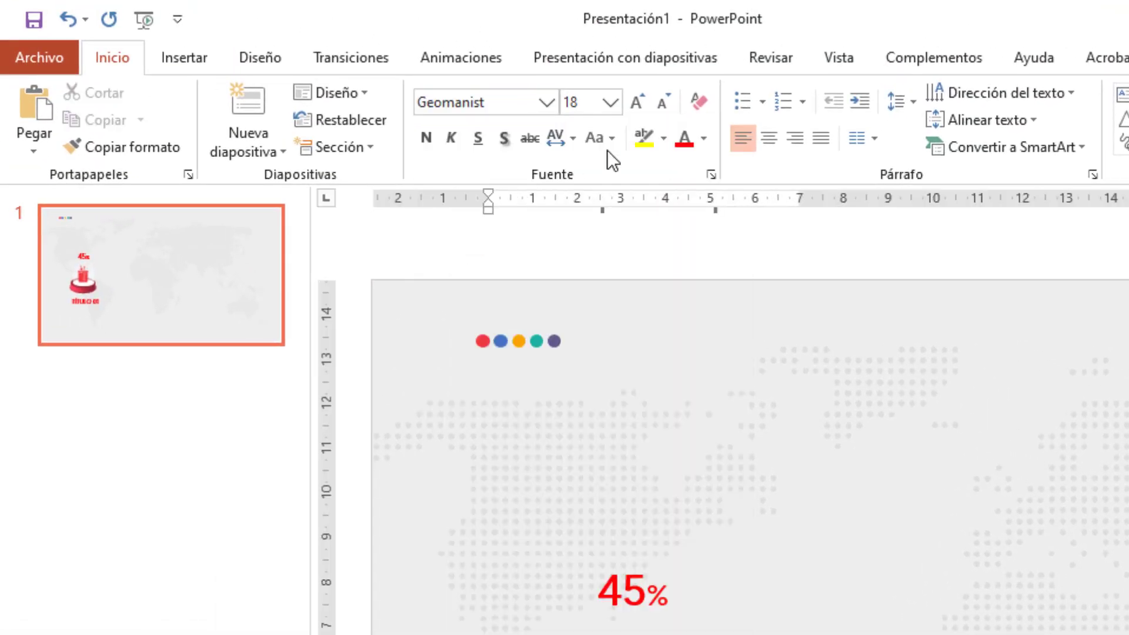
{"action": "left_click", "coordinate": [709, 139]}
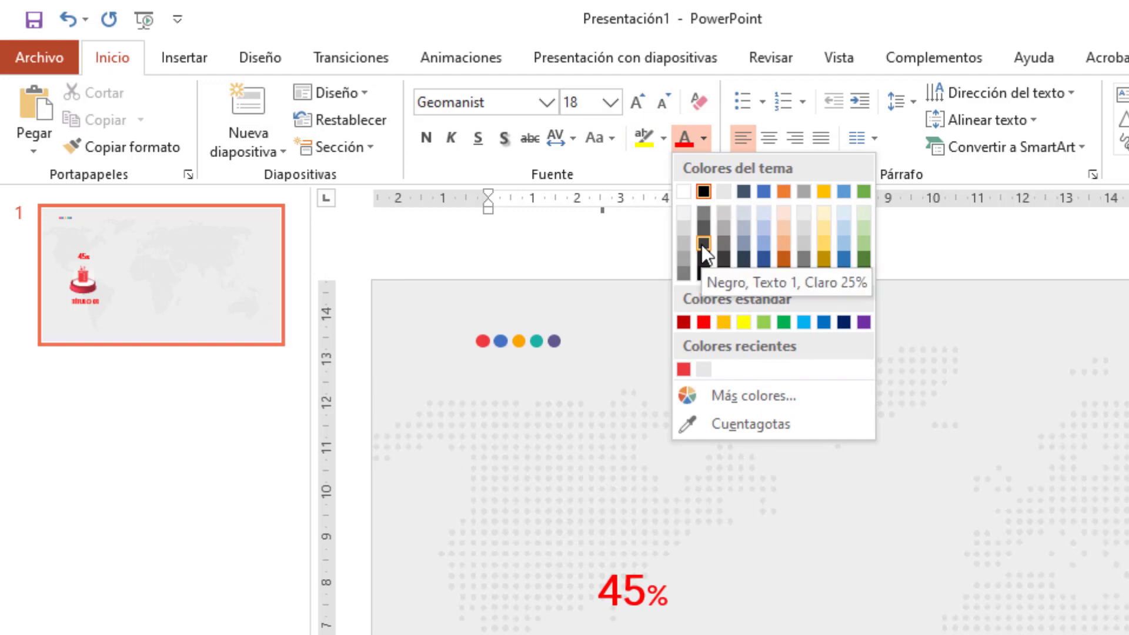
{"action": "left_click", "coordinate": [703, 242]}
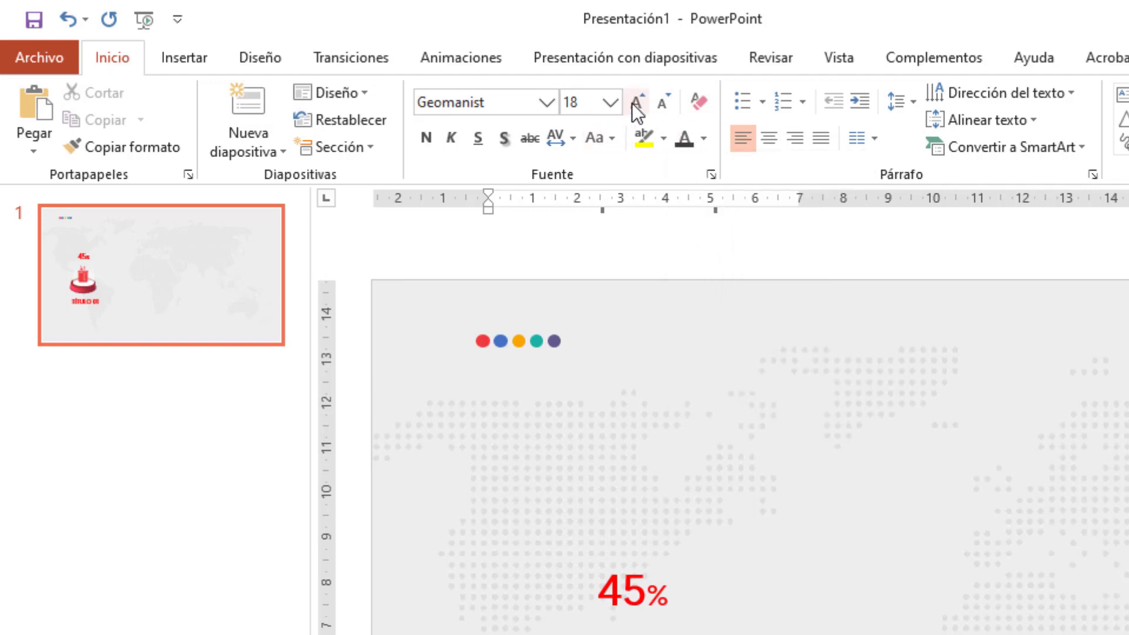
Fill the body box with a lorem ipsum placeholder paragraph
{"action": "left_click", "coordinate": [609, 104]}
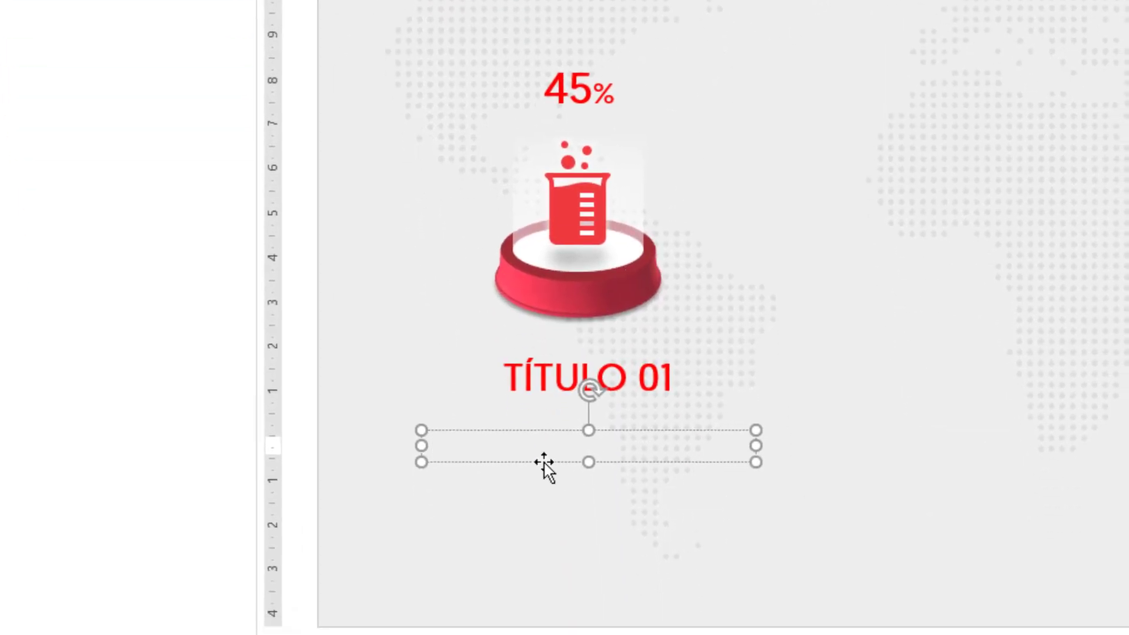
{"action": "type", "text": "=LOR"}
{"action": "type", "text": "EM(1"}
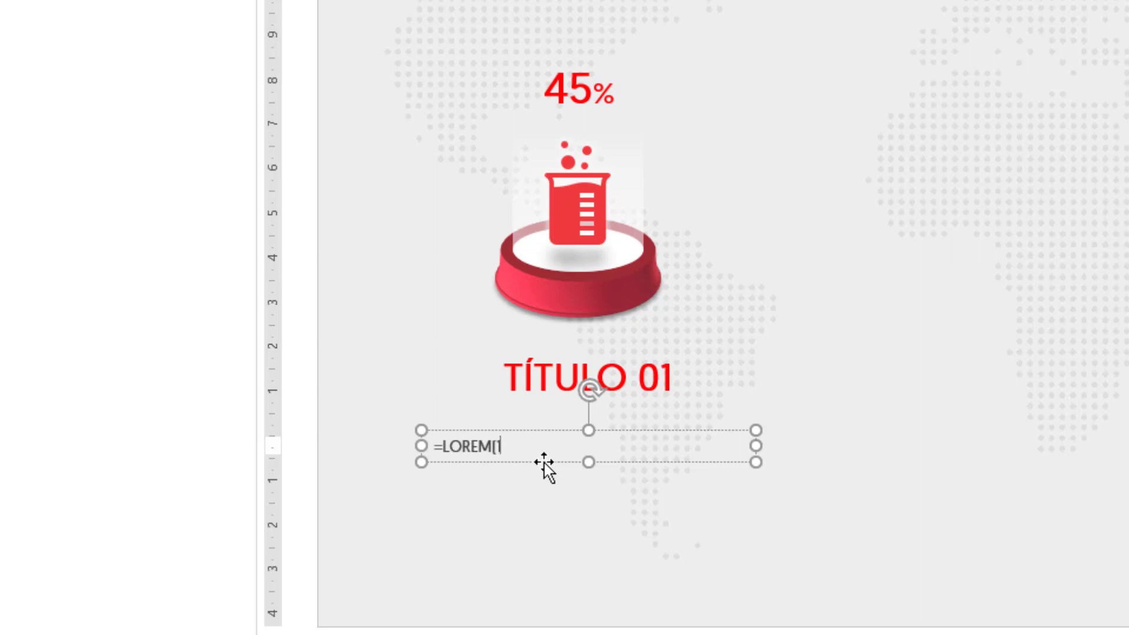
{"action": "key", "text": "Return"}
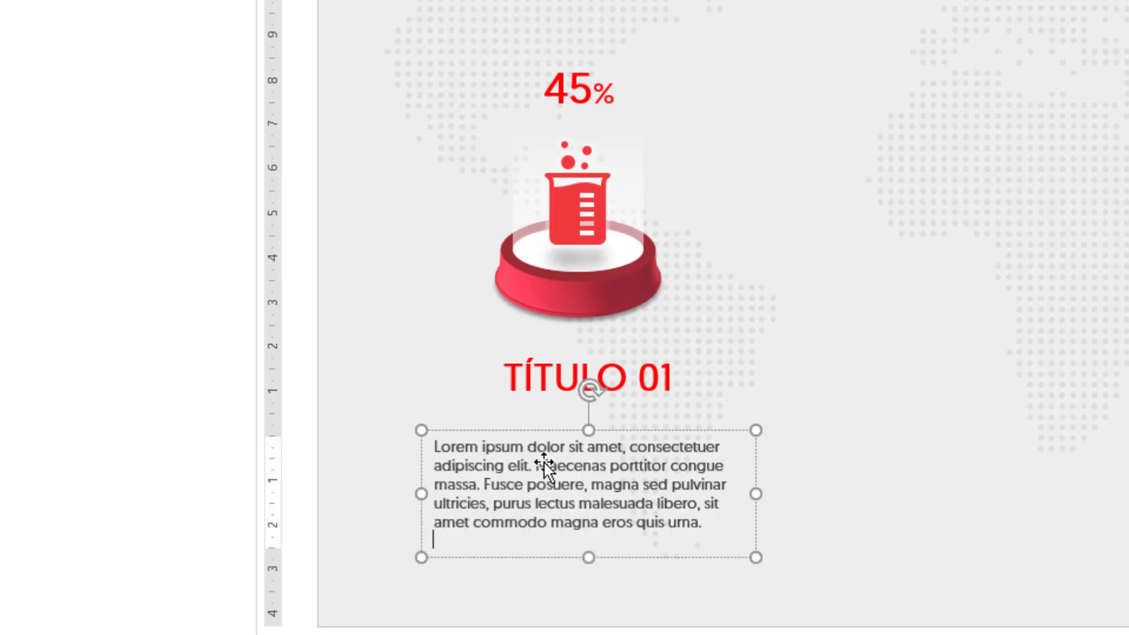
{"action": "key", "text": "BackSpace"}
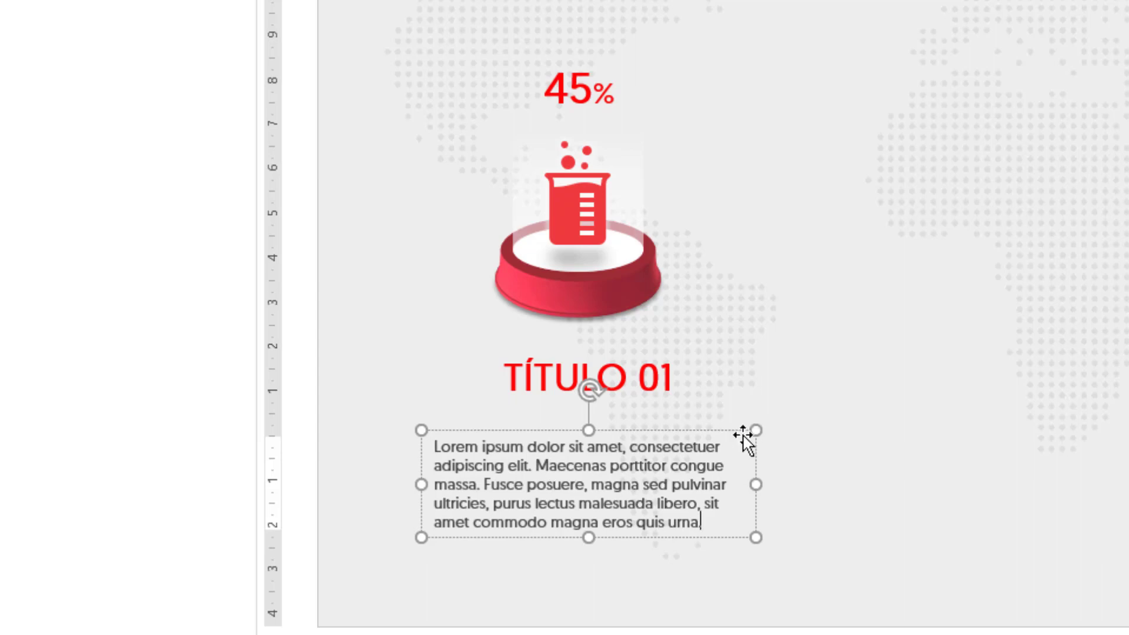
{"action": "left_click", "coordinate": [742, 435]}
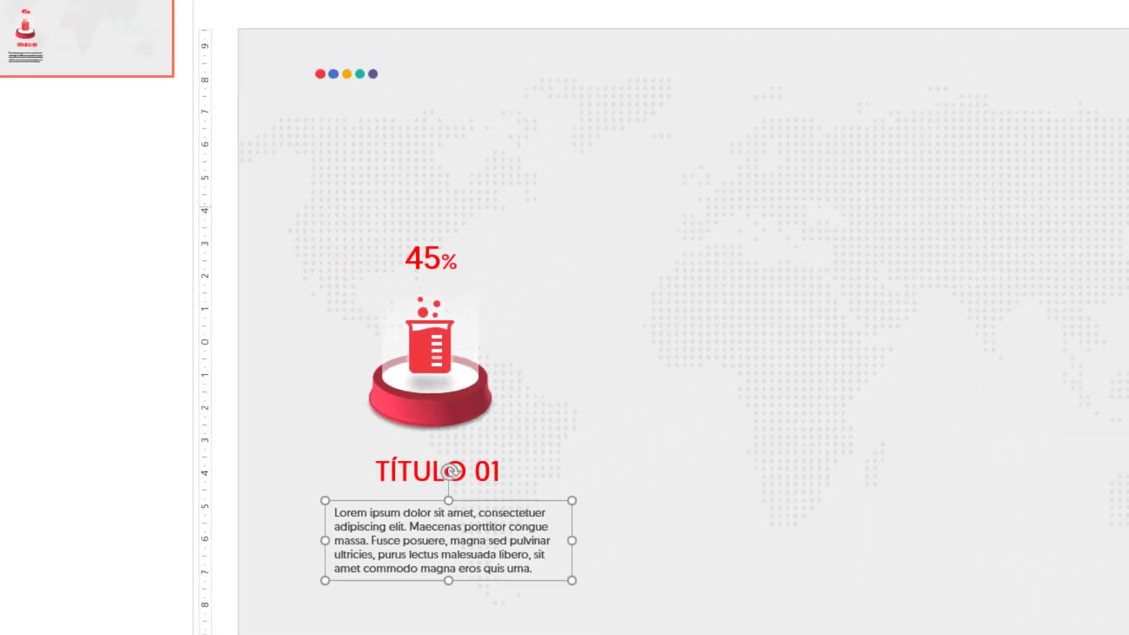
Justify the body text, raise it to 10.5 pt and narrow the box so it wraps taller
{"action": "left_click", "coordinate": [477, 60]}
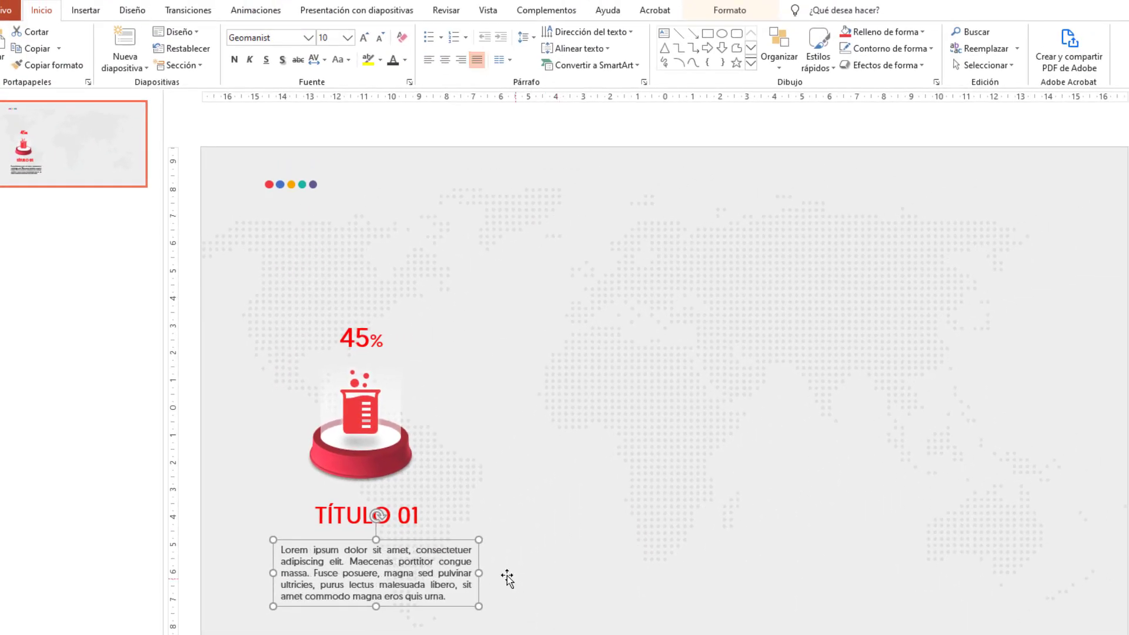
{"action": "left_click_drag", "start_coordinate": [481, 573], "coordinate": [468, 573]}
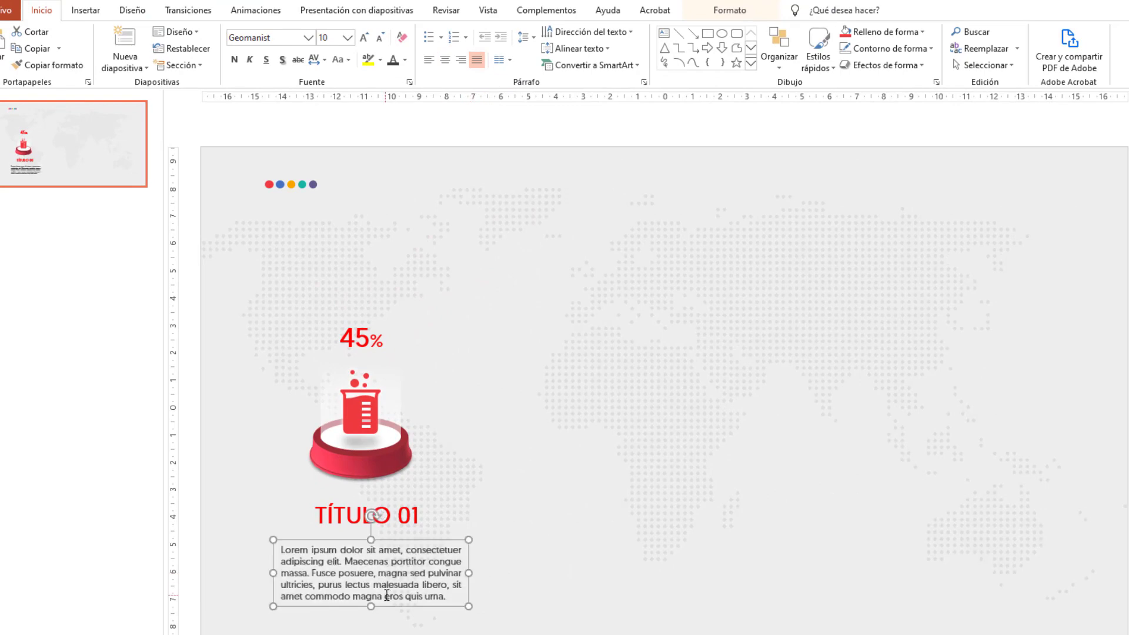
{"action": "left_click", "coordinate": [365, 37]}
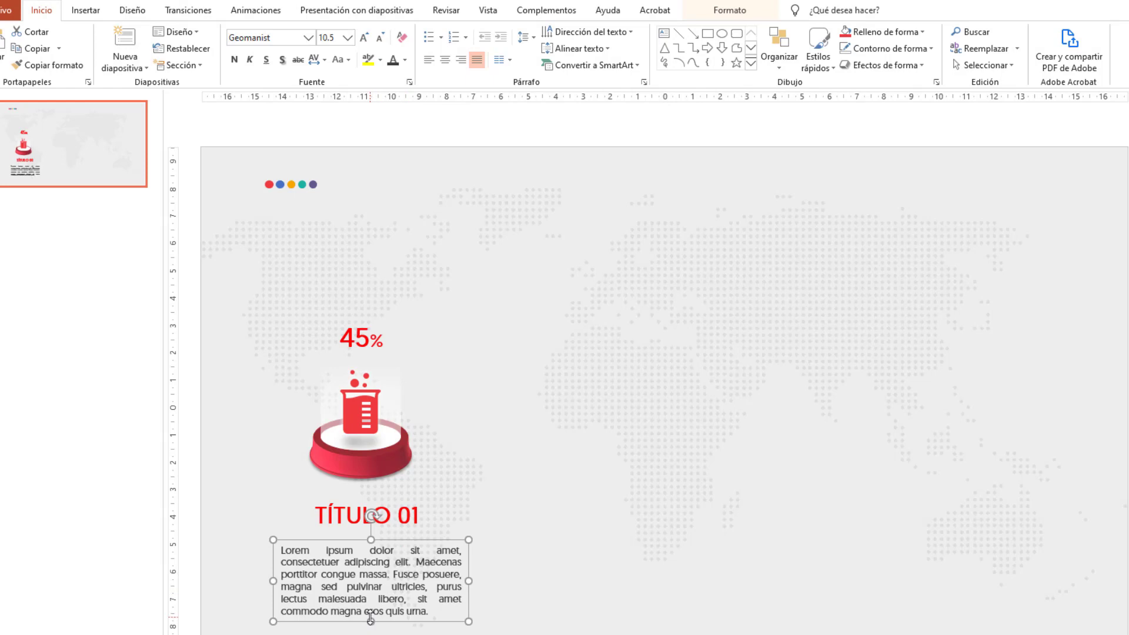
{"action": "left_click_drag", "start_coordinate": [469, 580], "coordinate": [447, 586]}
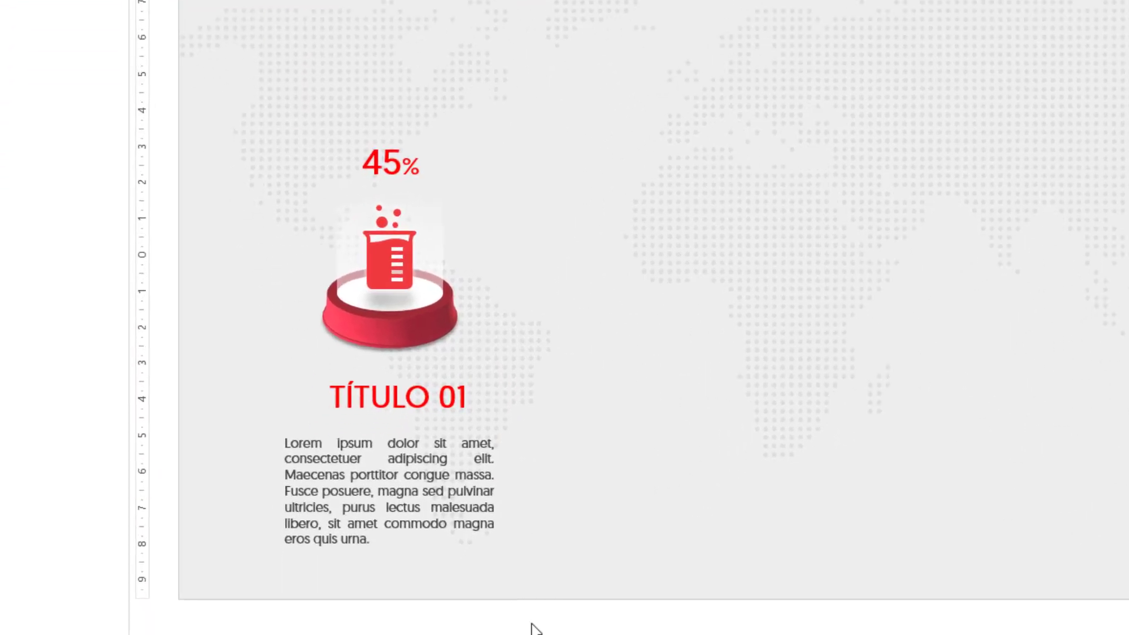
Select all the infographic pieces and centre-align them on one another
{"action": "left_click_drag", "start_coordinate": [393, 489], "coordinate": [264, 130]}
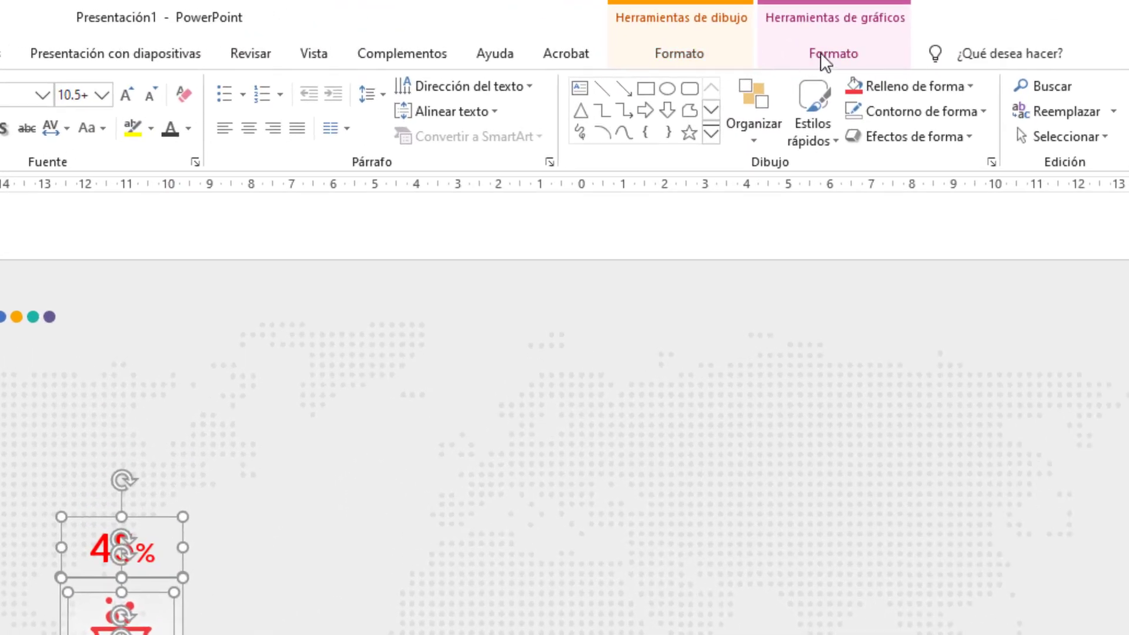
{"action": "left_click", "coordinate": [693, 55]}
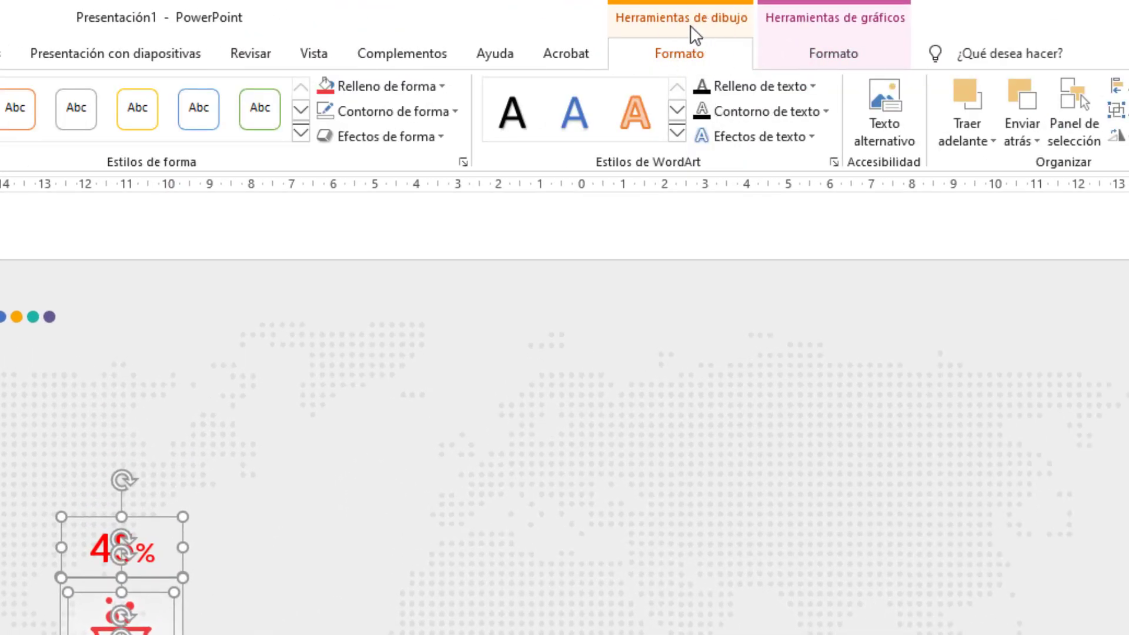
{"action": "left_click", "coordinate": [870, 86]}
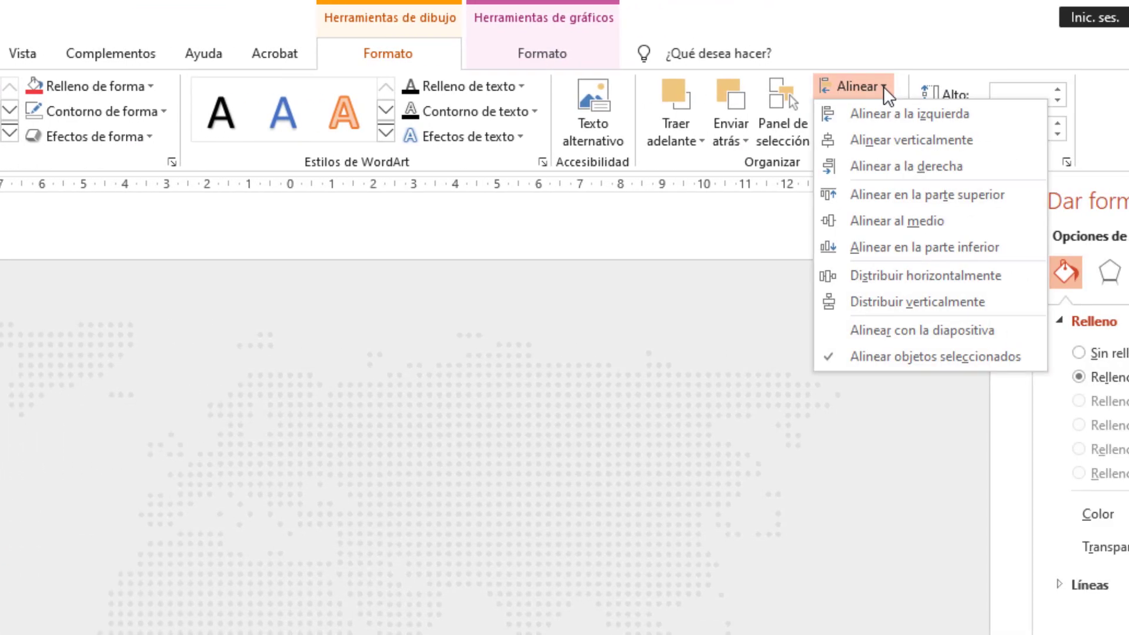
{"action": "left_click", "coordinate": [890, 138]}
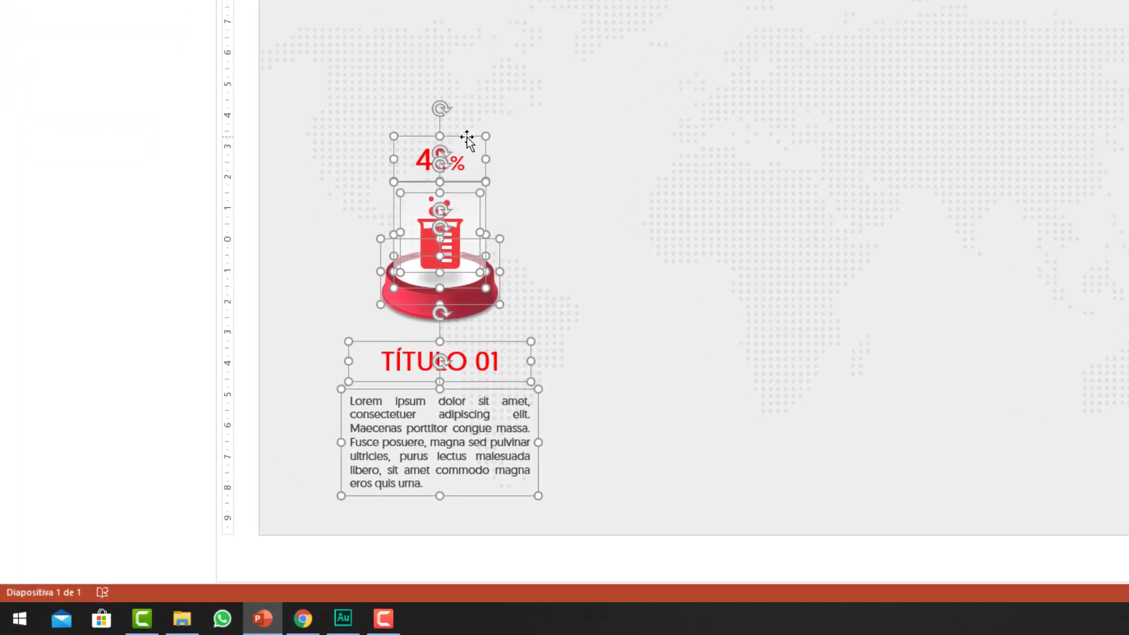
Group the pieces into one block and move it left and slightly up
{"action": "right_click", "coordinate": [334, 277]}
{"action": "mouse_move", "coordinate": [556, 221]}
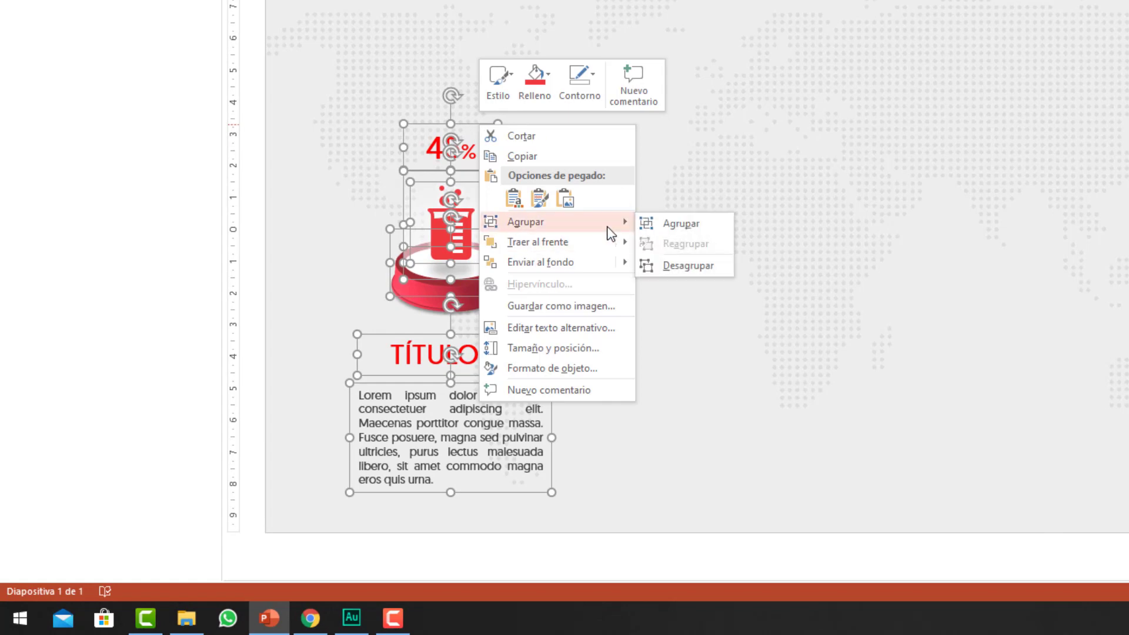
{"action": "left_click", "coordinate": [669, 223]}
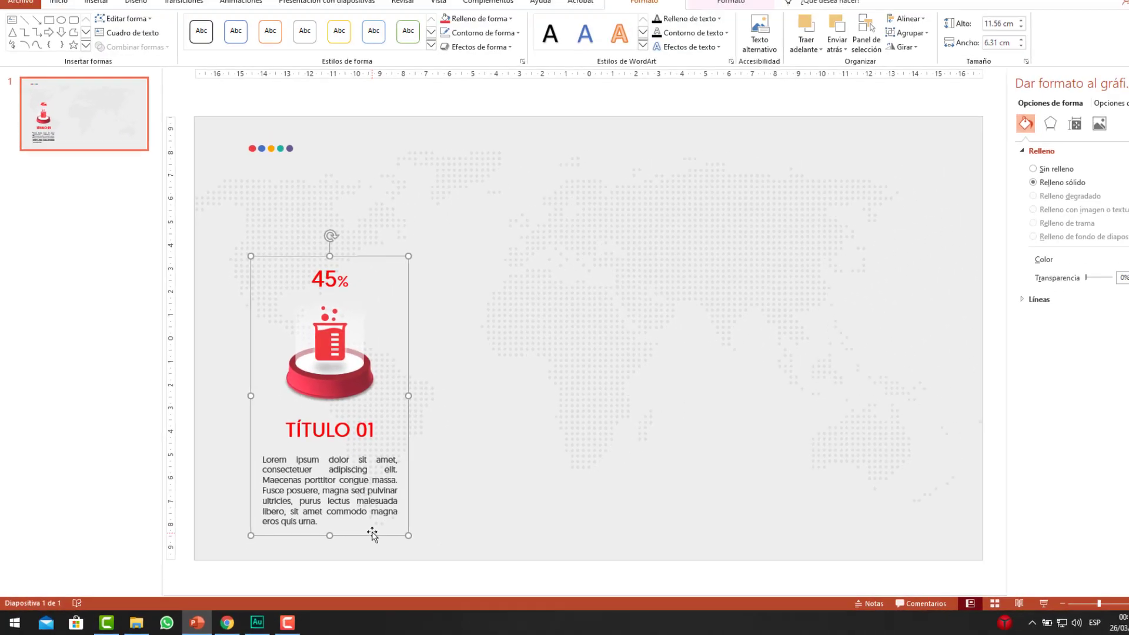
{"action": "mouse_move", "coordinate": [345, 539]}
{"action": "left_mouse_down"}
{"action": "mouse_move", "coordinate": [322, 530]}
{"action": "mouse_move", "coordinate": [468, 506]}
{"action": "mouse_move", "coordinate": [466, 462]}
{"action": "left_mouse_up"}
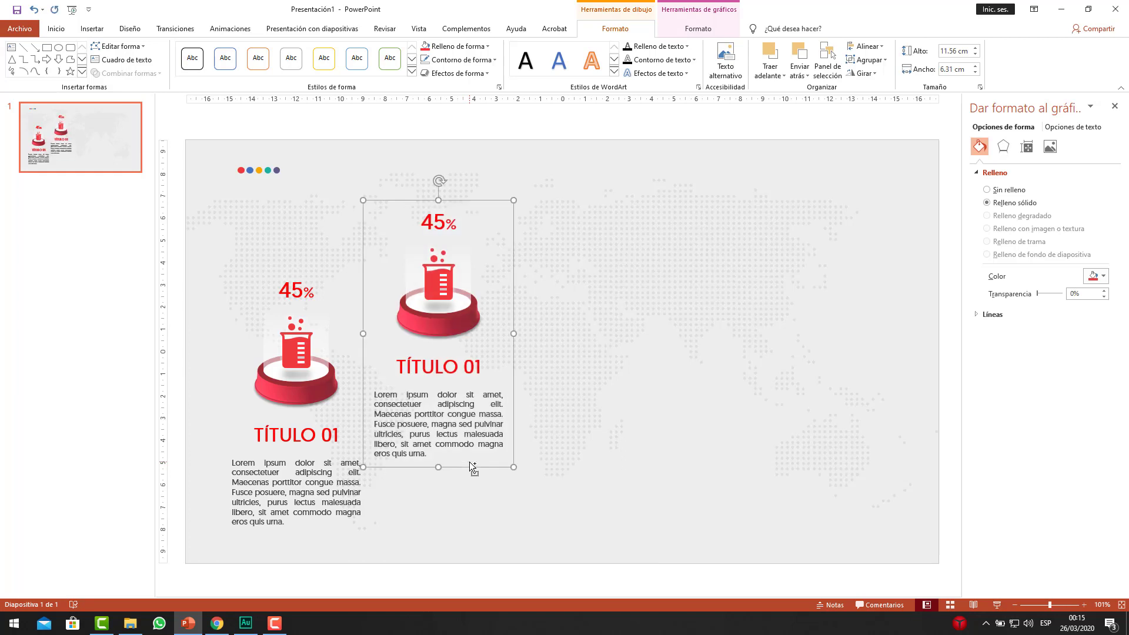
Nudge the second beaker block into place, then copy both blocks to the right
{"action": "left_click_drag", "start_coordinate": [469, 461], "coordinate": [472, 461]}
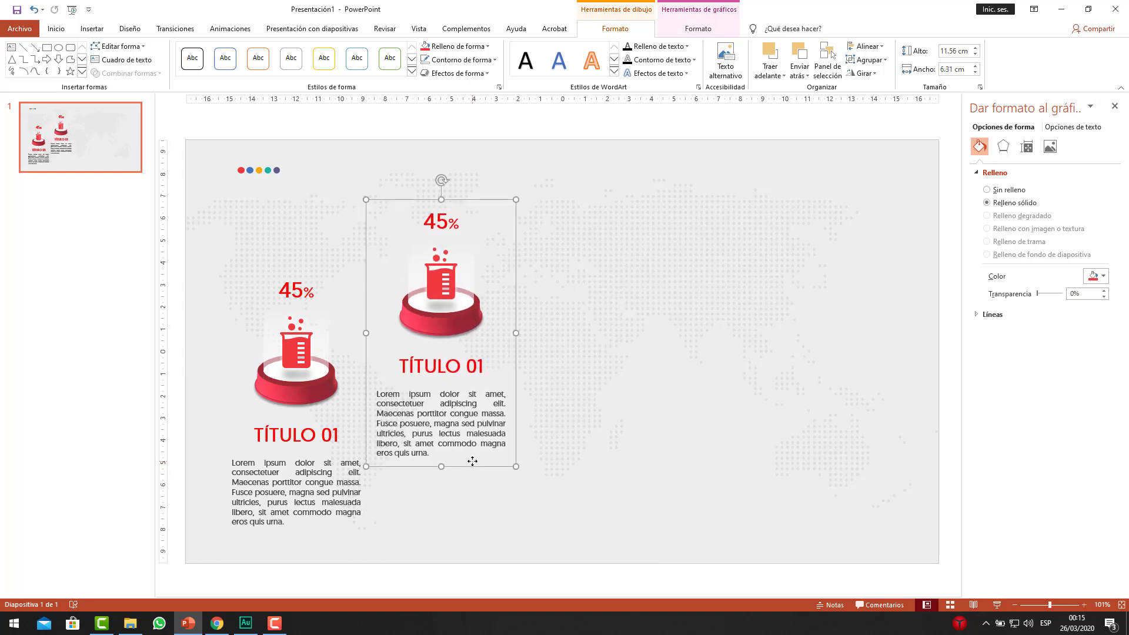
{"action": "left_click", "coordinate": [503, 585]}
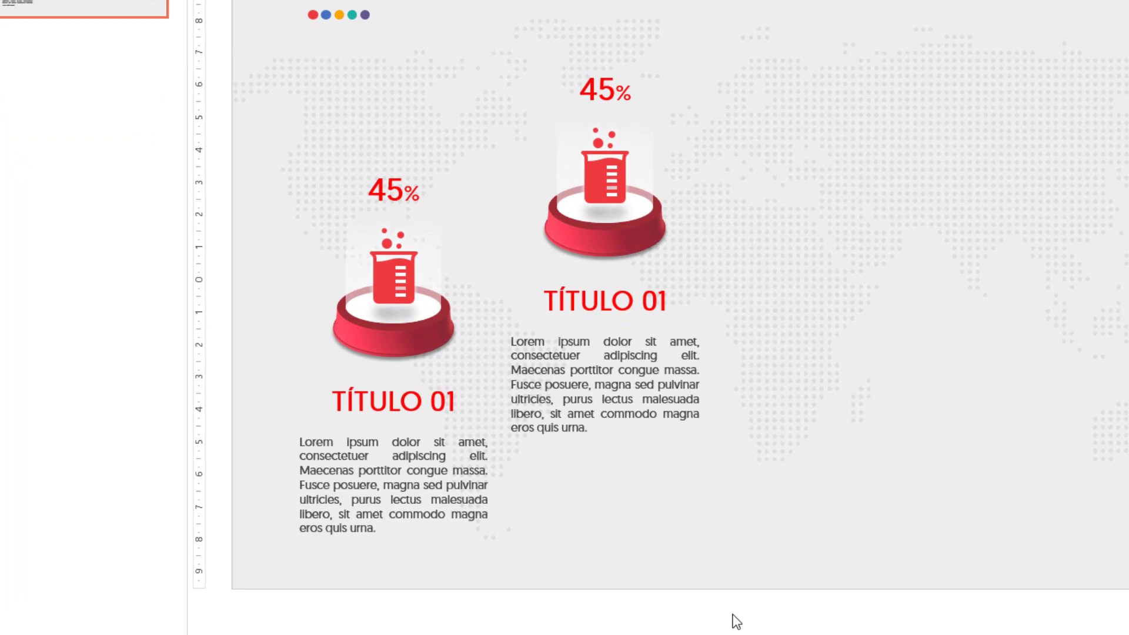
{"action": "left_click_drag", "start_coordinate": [528, 582], "coordinate": [244, 223]}
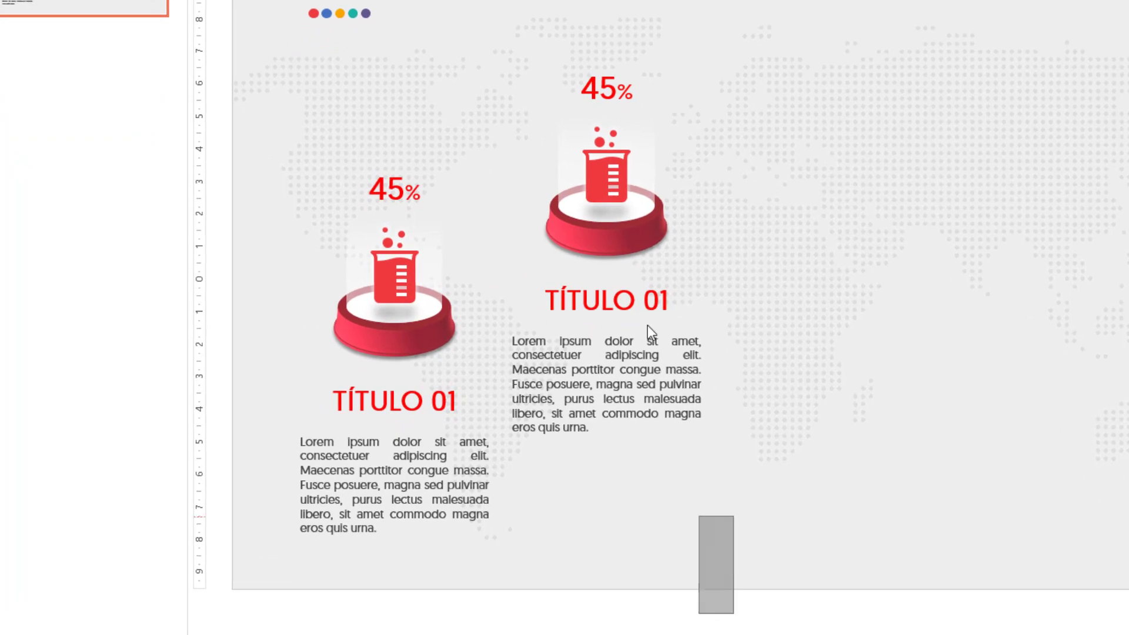
{"action": "left_click_drag", "start_coordinate": [319, 91], "coordinate": [260, 43]}
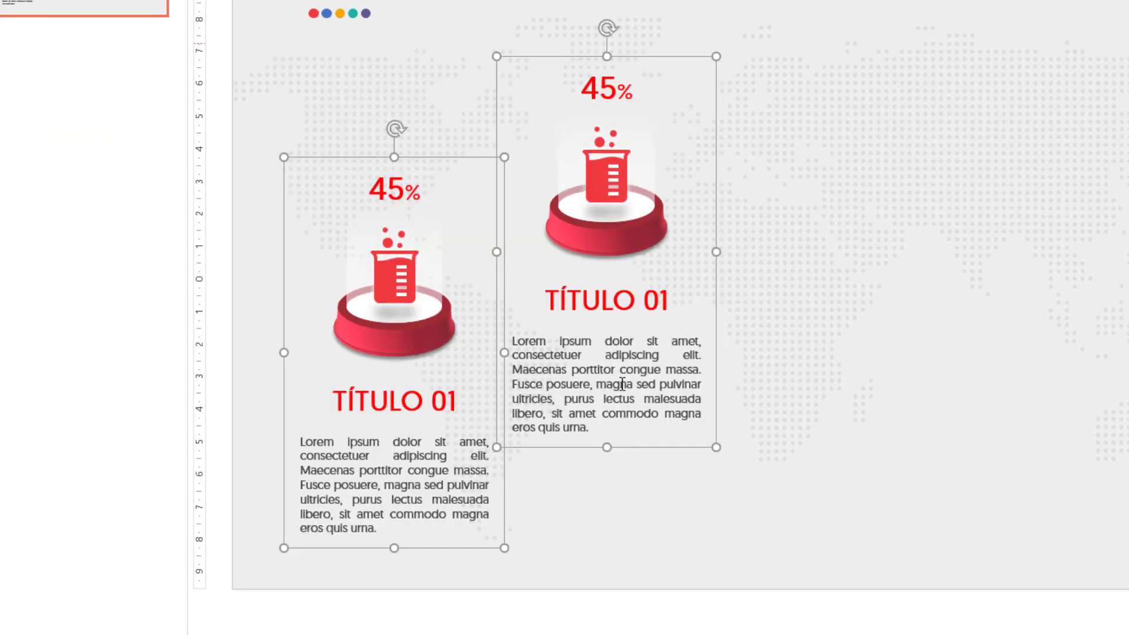
{"action": "left_click_drag", "start_coordinate": [646, 457], "coordinate": [862, 412]}
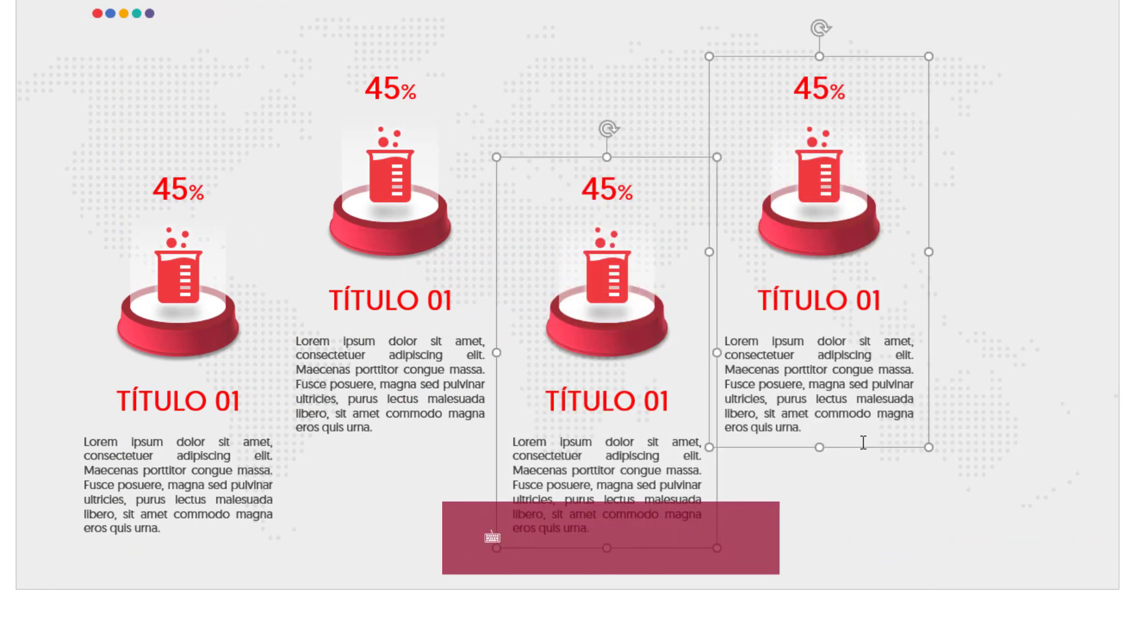
Copy the third beaker block to the far right as the fifth column
{"action": "left_click", "coordinate": [847, 623]}
{"action": "left_click", "coordinate": [635, 504]}
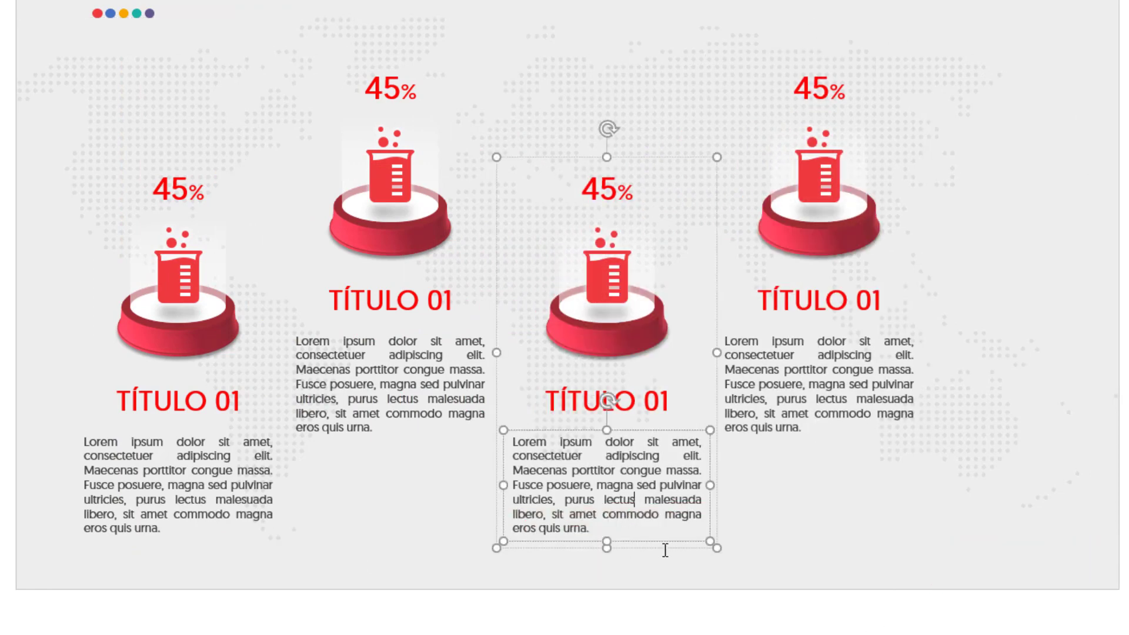
{"action": "left_click", "coordinate": [672, 612]}
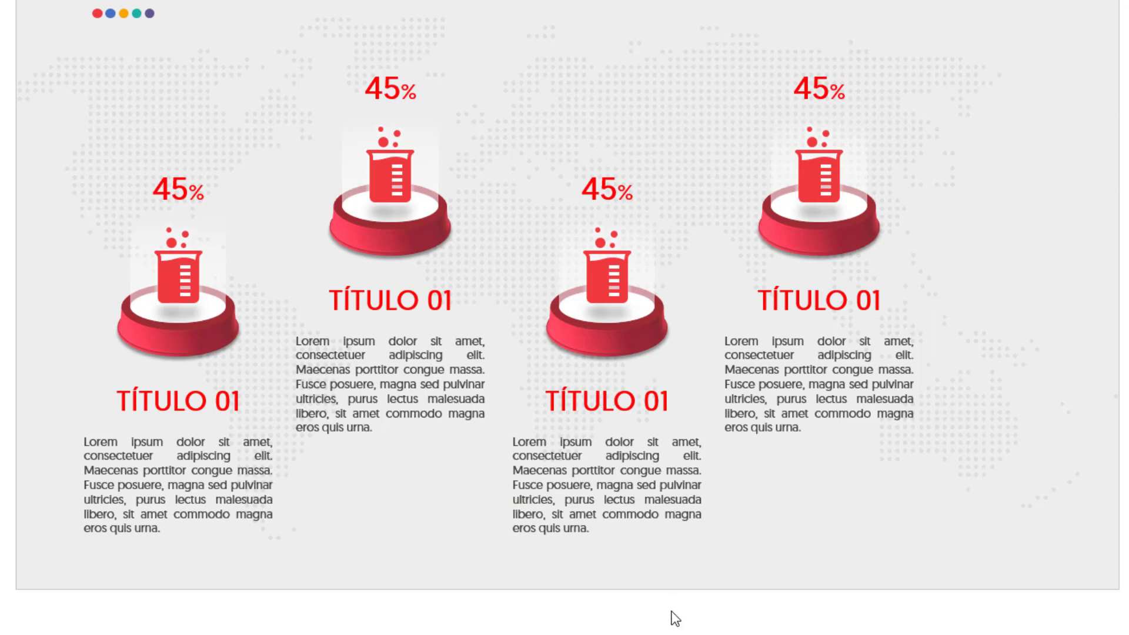
{"action": "left_click", "coordinate": [658, 544]}
{"action": "mouse_move", "coordinate": [659, 543]}
{"action": "left_mouse_down"}
{"action": "mouse_move", "coordinate": [1041, 527]}
{"action": "mouse_move", "coordinate": [1005, 550]}
{"action": "left_mouse_up"}
{"action": "left_click", "coordinate": [352, 499]}
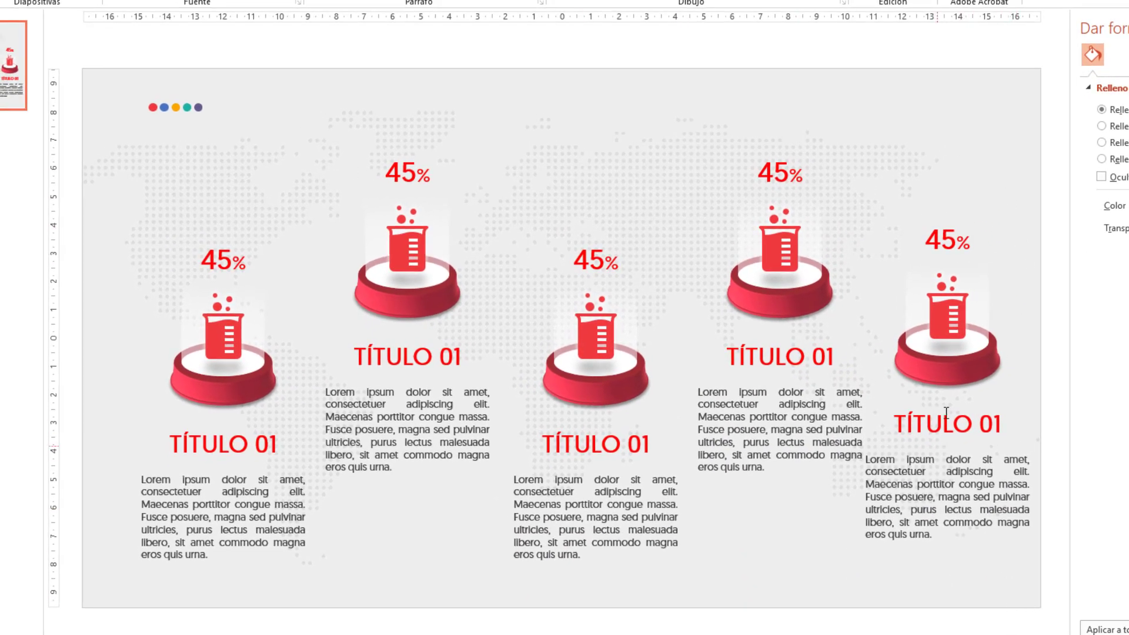
Select all five beaker columns and shift them slightly left together
{"action": "left_click", "coordinate": [948, 365]}
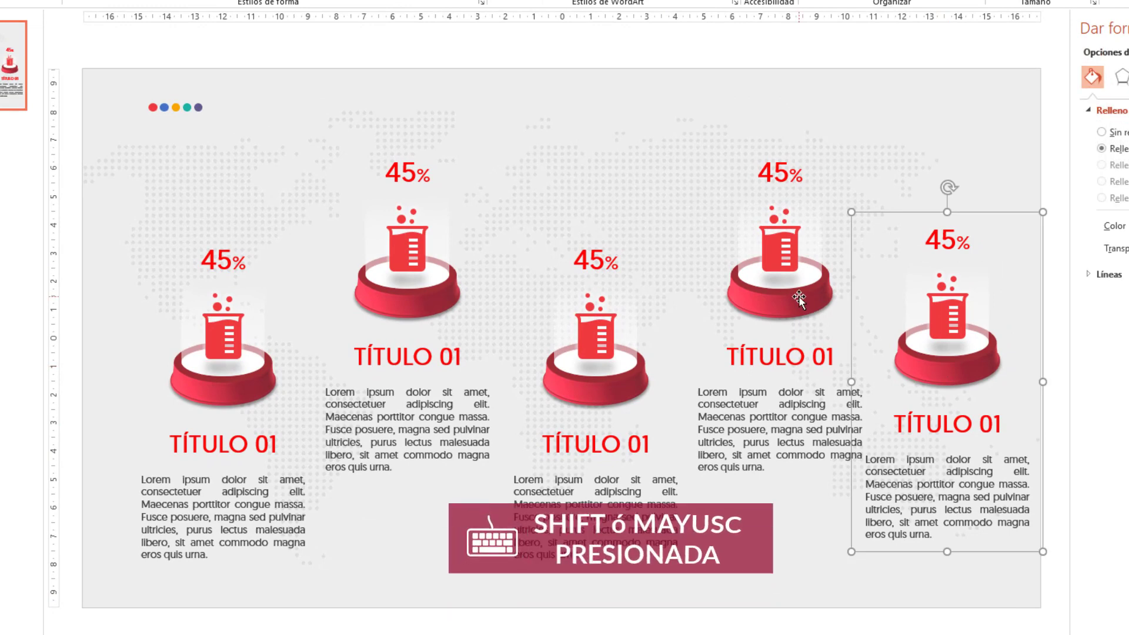
{"action": "left_click", "coordinate": [798, 295], "text": "shift"}
{"action": "left_click", "coordinate": [634, 376], "text": "shift"}
{"action": "left_click", "coordinate": [390, 292], "text": "shift"}
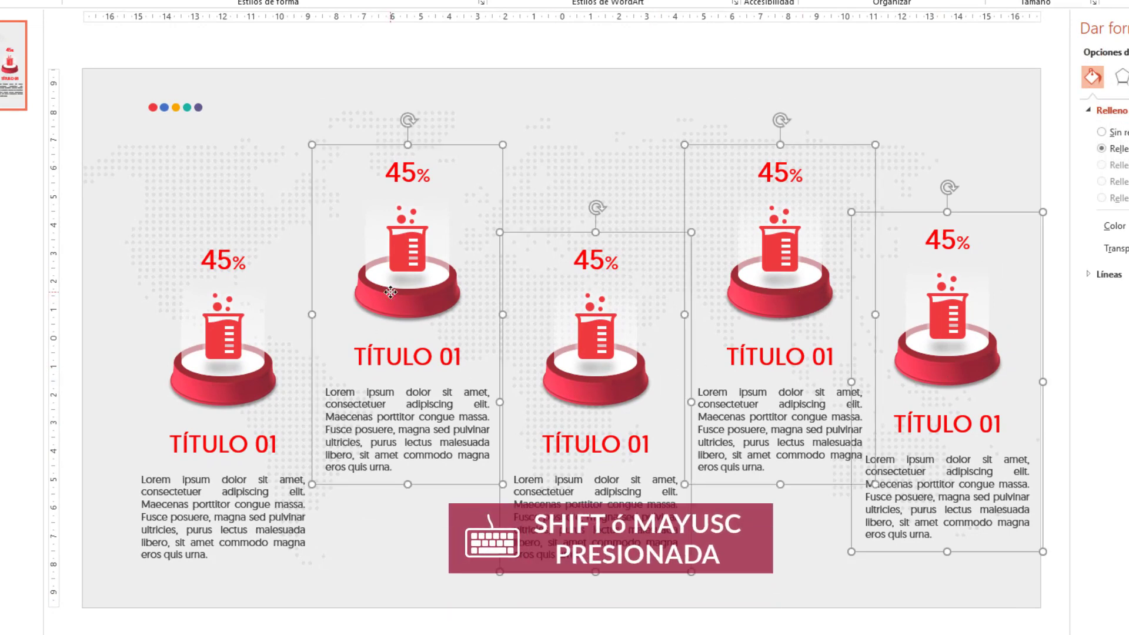
{"action": "left_click", "coordinate": [237, 383], "text": "shift"}
{"action": "left_click_drag", "start_coordinate": [594, 386], "coordinate": [573, 385]}
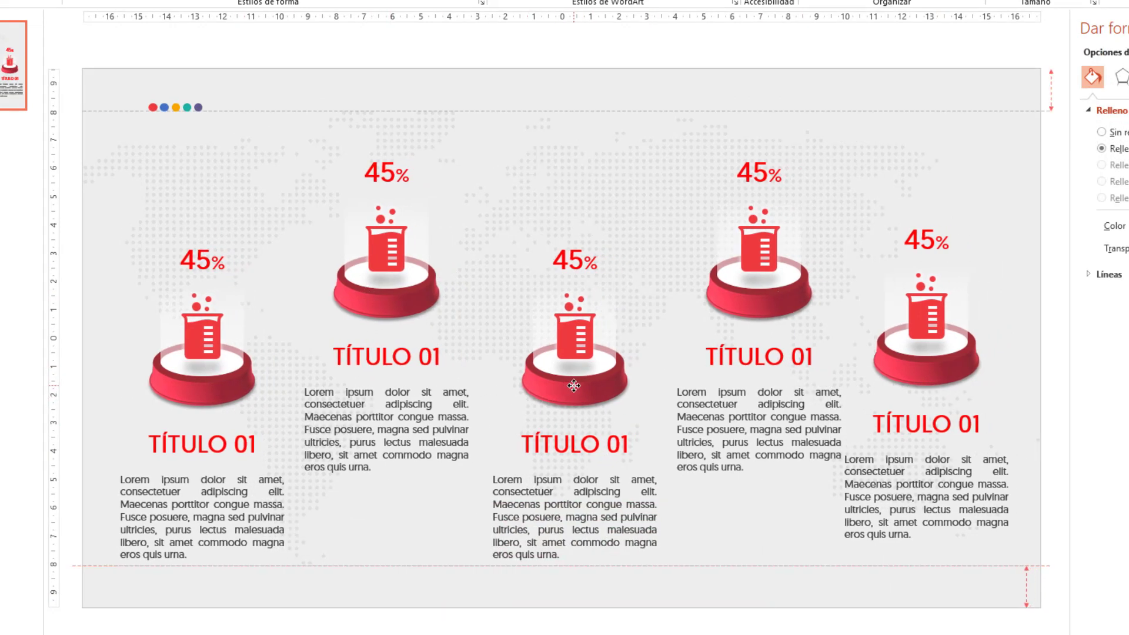
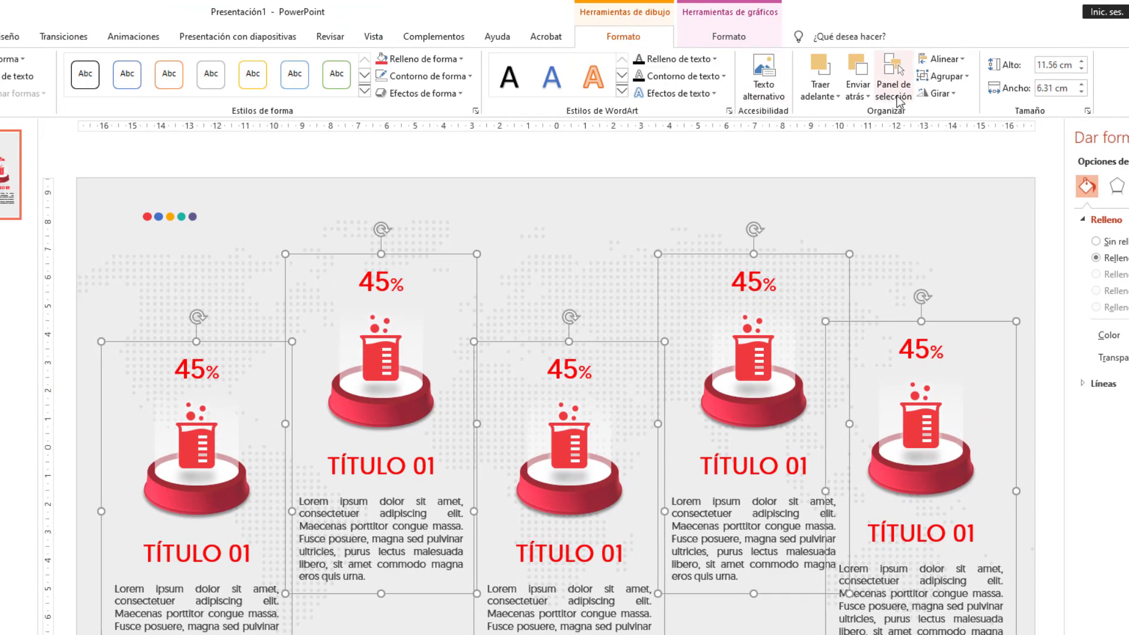
Distribute the five pedestal groups horizontally across the slide, then deselect them
{"action": "left_click", "coordinate": [944, 58]}
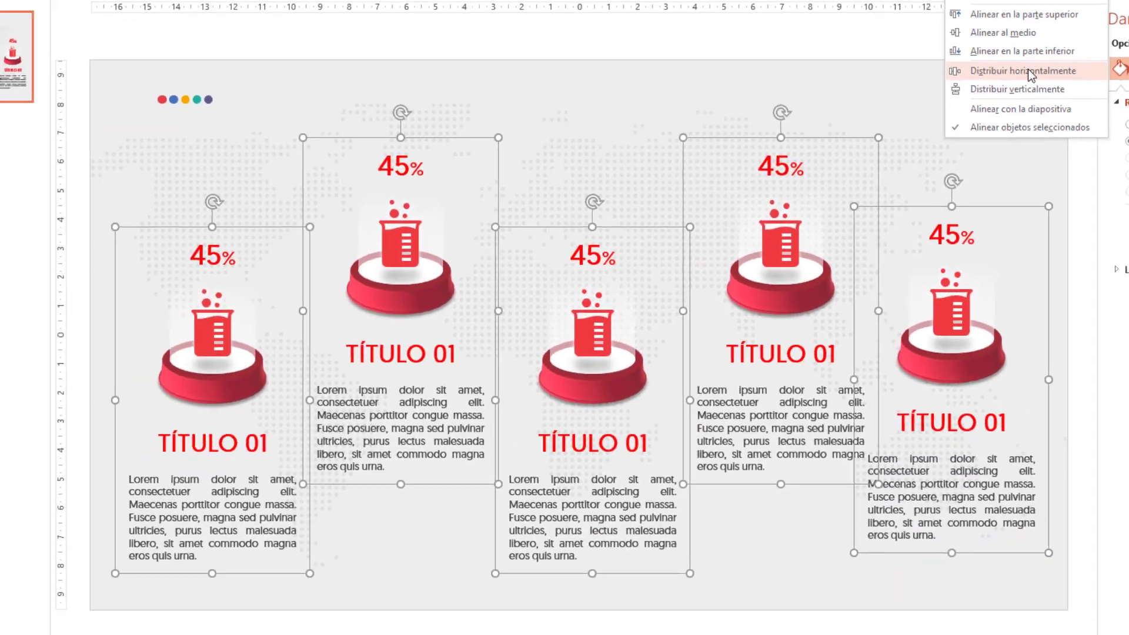
{"action": "left_click", "coordinate": [880, 360]}
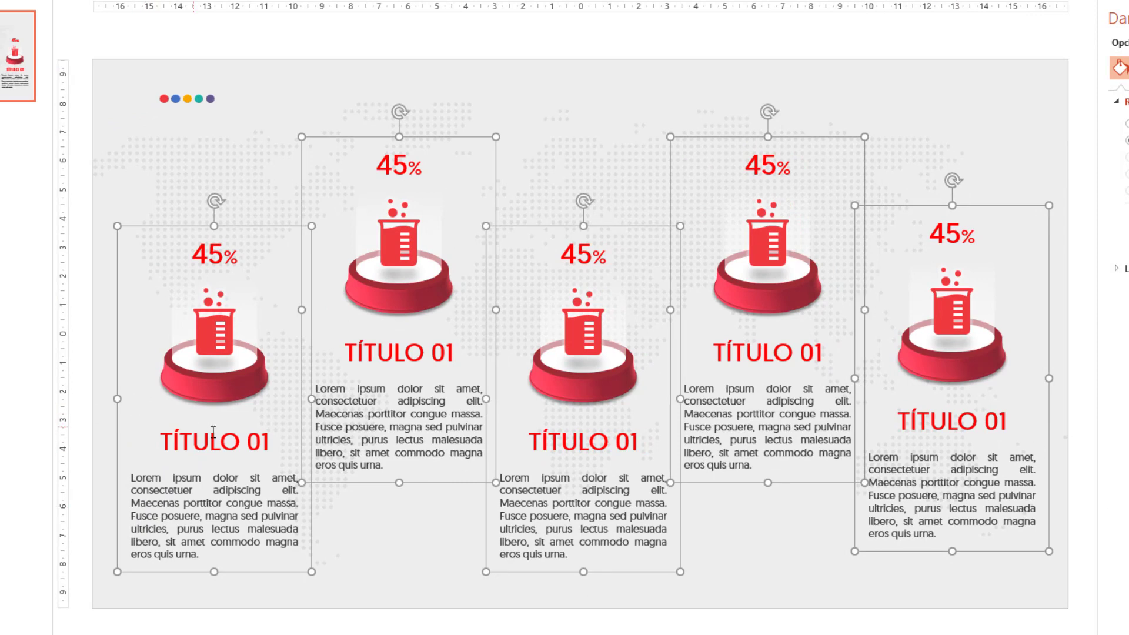
{"action": "key", "text": "Escape"}
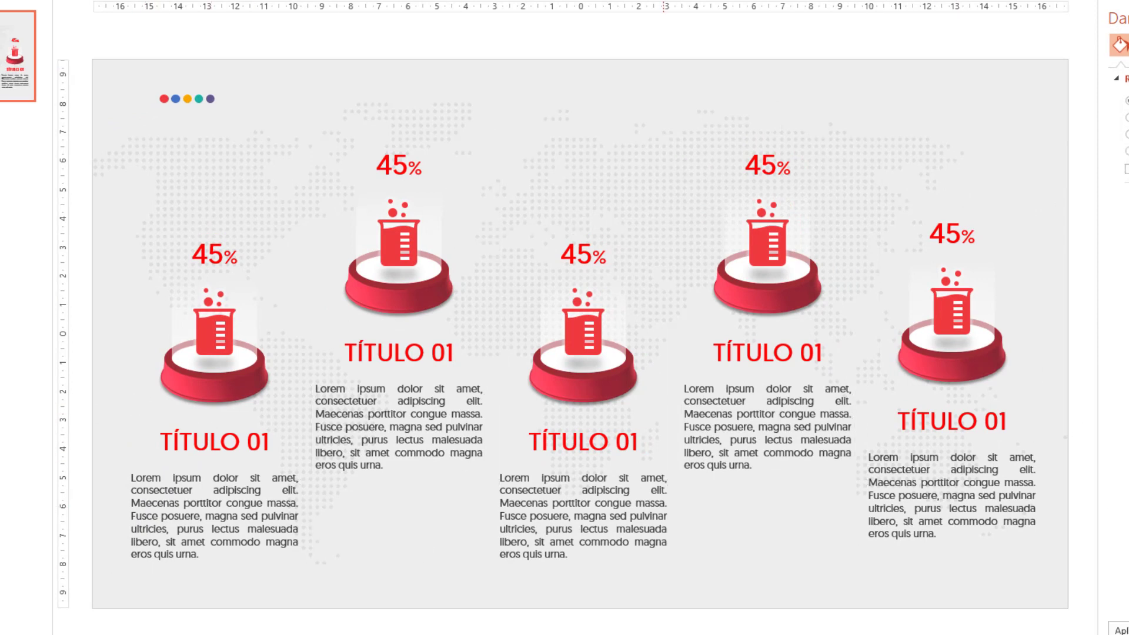
Fill the second column's pedestal with the blue sampled from the blue dot
{"action": "left_click", "coordinate": [411, 307]}
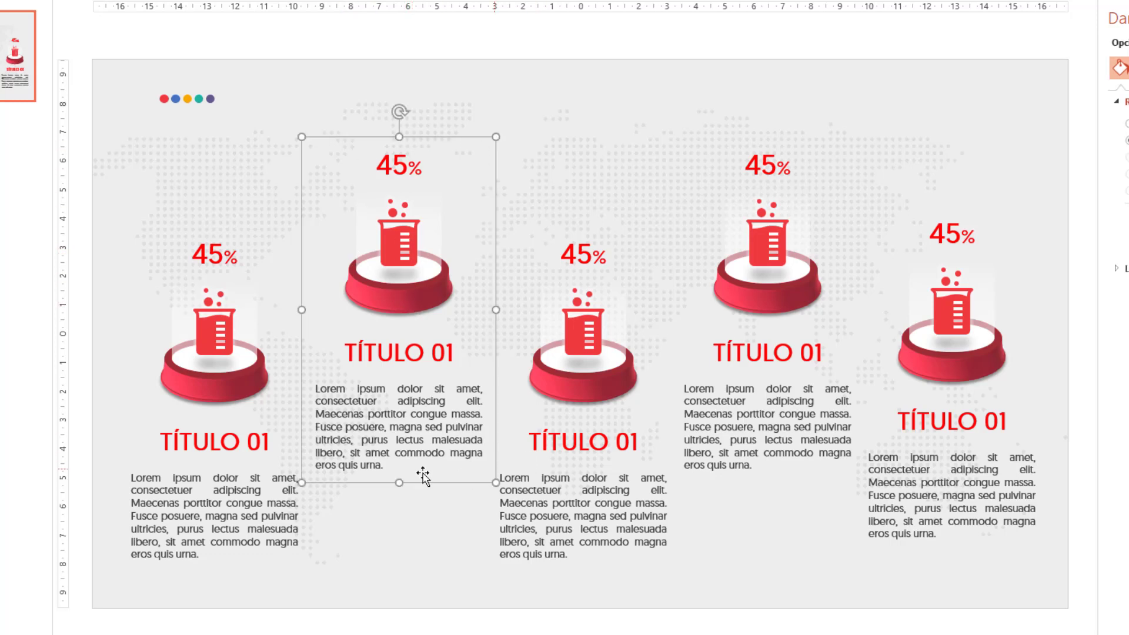
{"action": "left_click", "coordinate": [401, 305]}
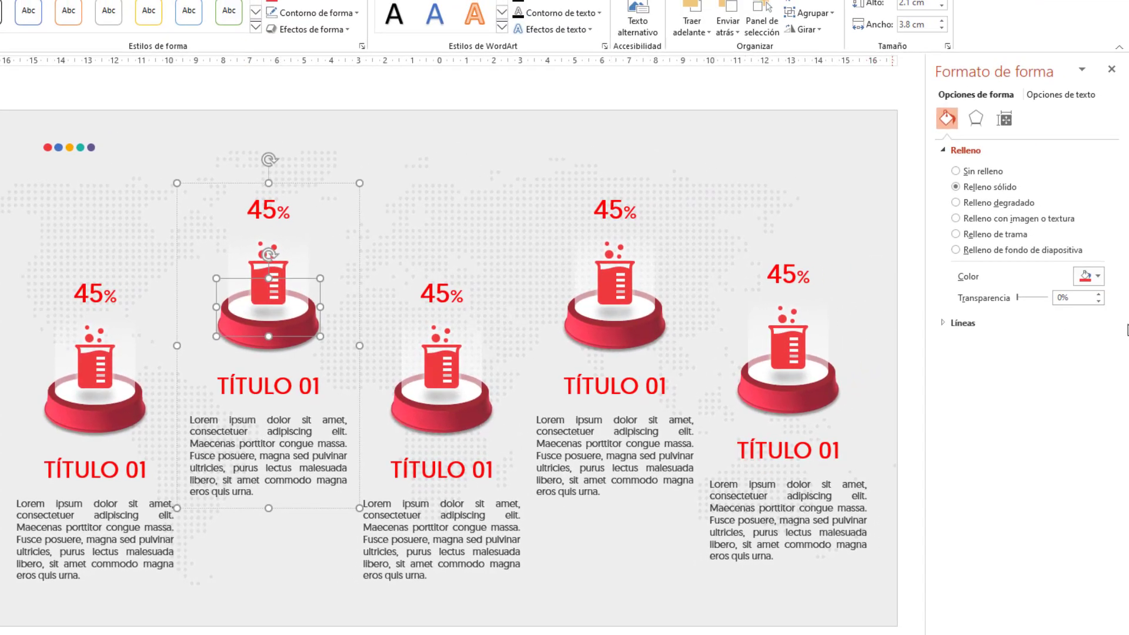
{"action": "left_click", "coordinate": [1097, 276]}
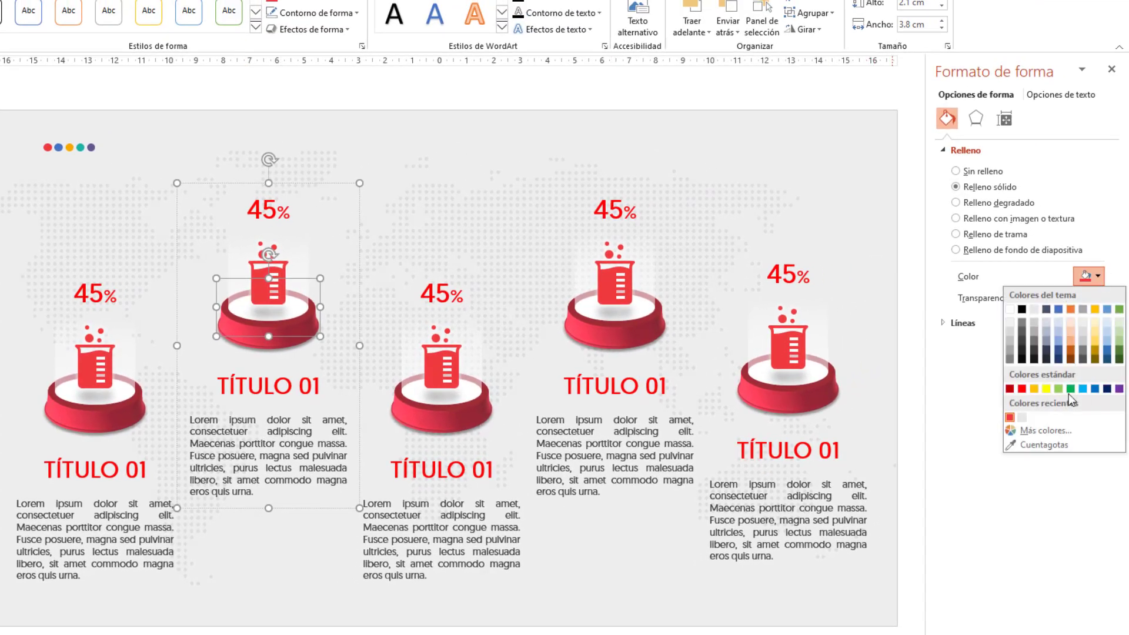
{"action": "left_click", "coordinate": [1041, 445]}
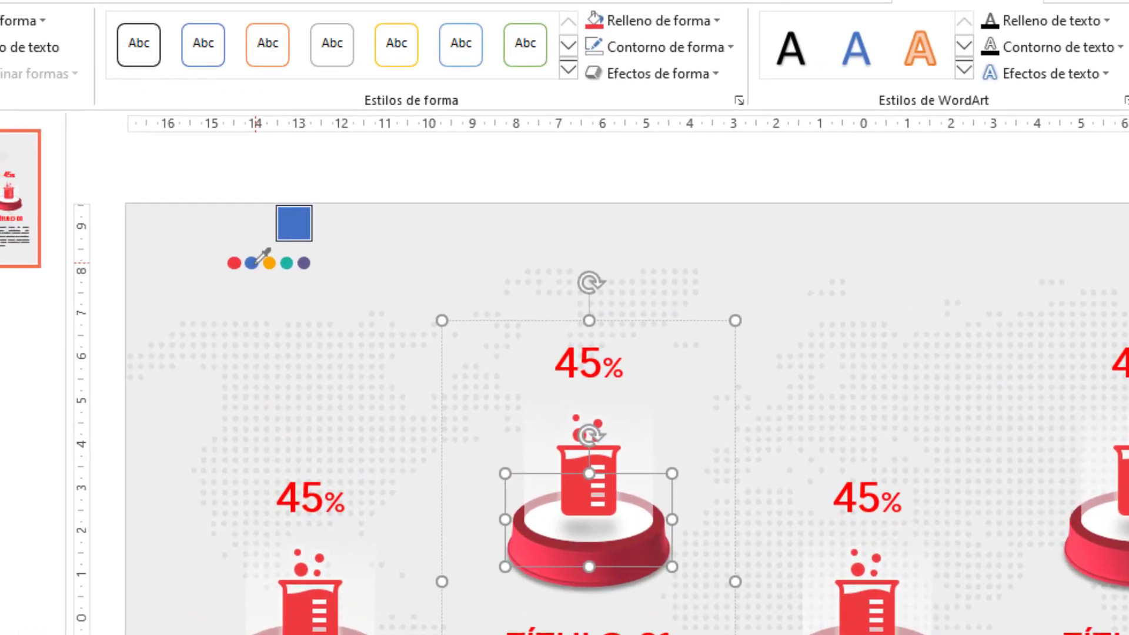
{"action": "left_click", "coordinate": [86, 163]}
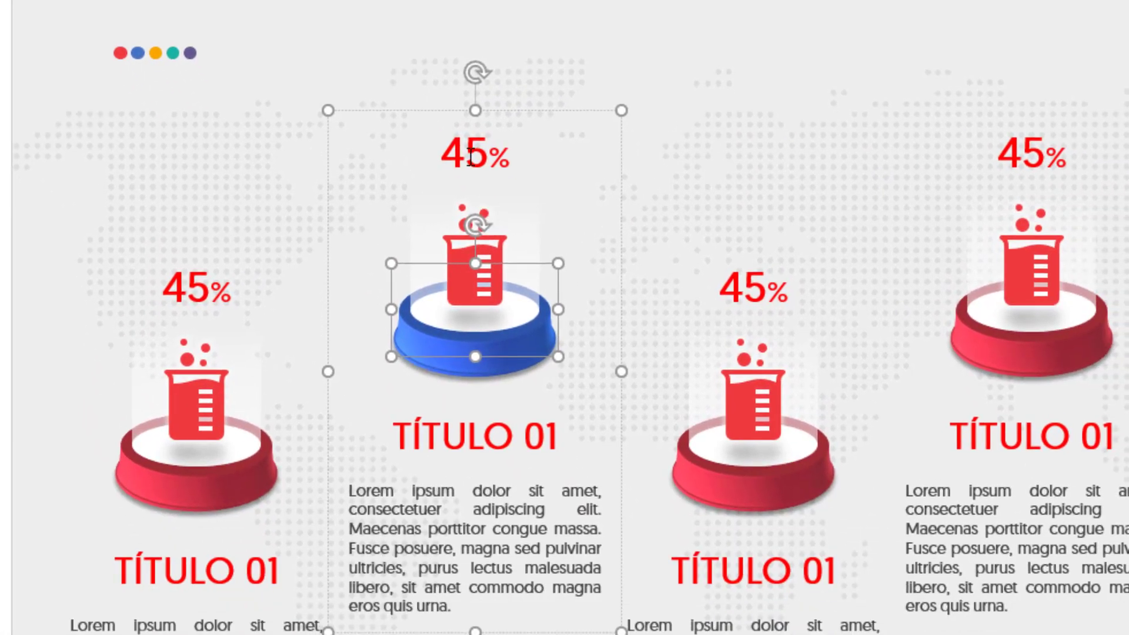
Change the second column's 45% to 35% and colour it blue
{"action": "left_click", "coordinate": [464, 153]}
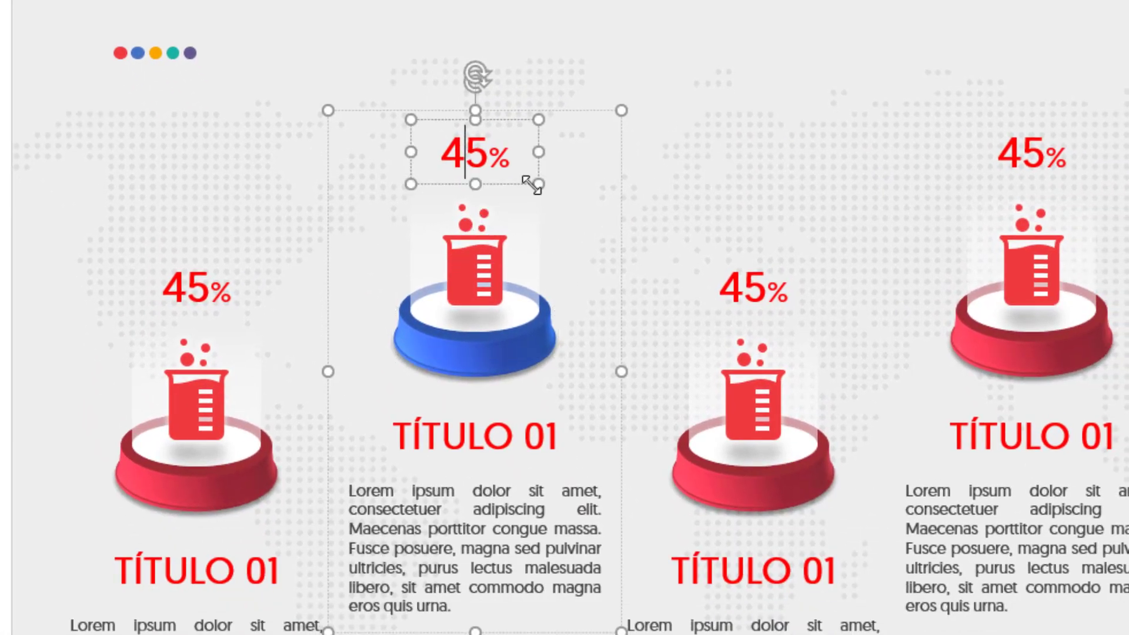
{"action": "key", "text": "shift+Left"}
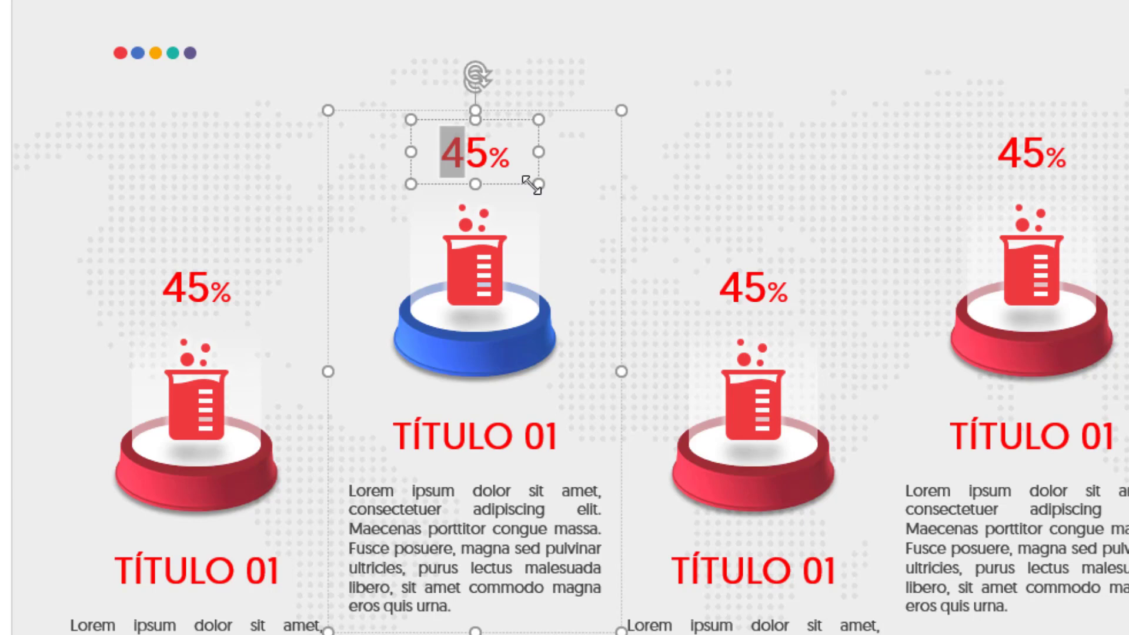
{"action": "type", "text": "3"}
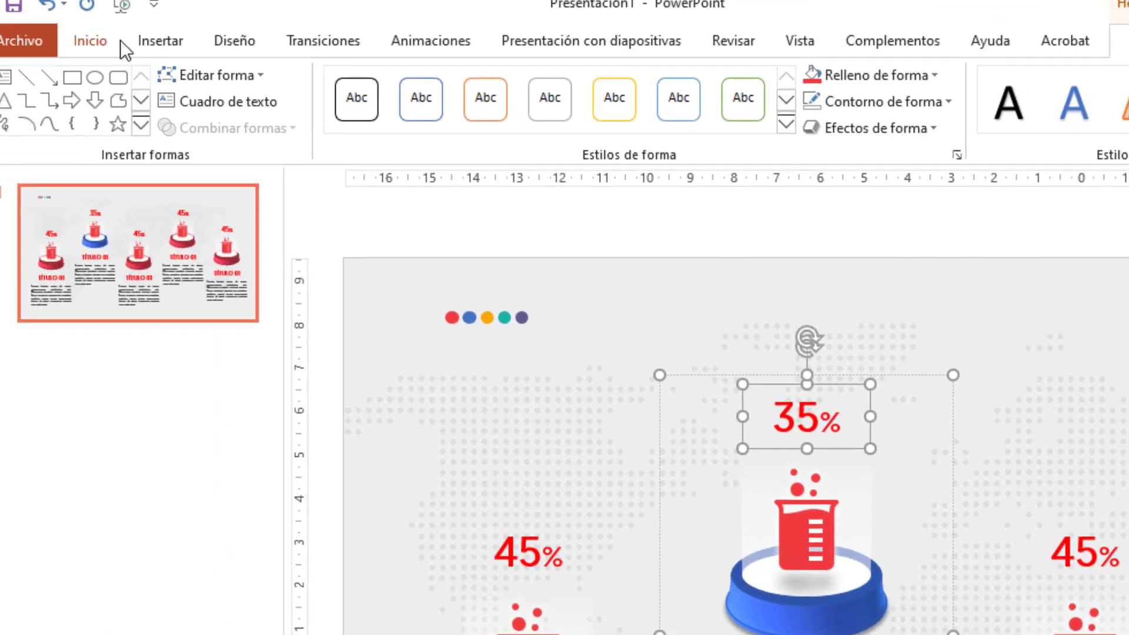
{"action": "left_click", "coordinate": [118, 40]}
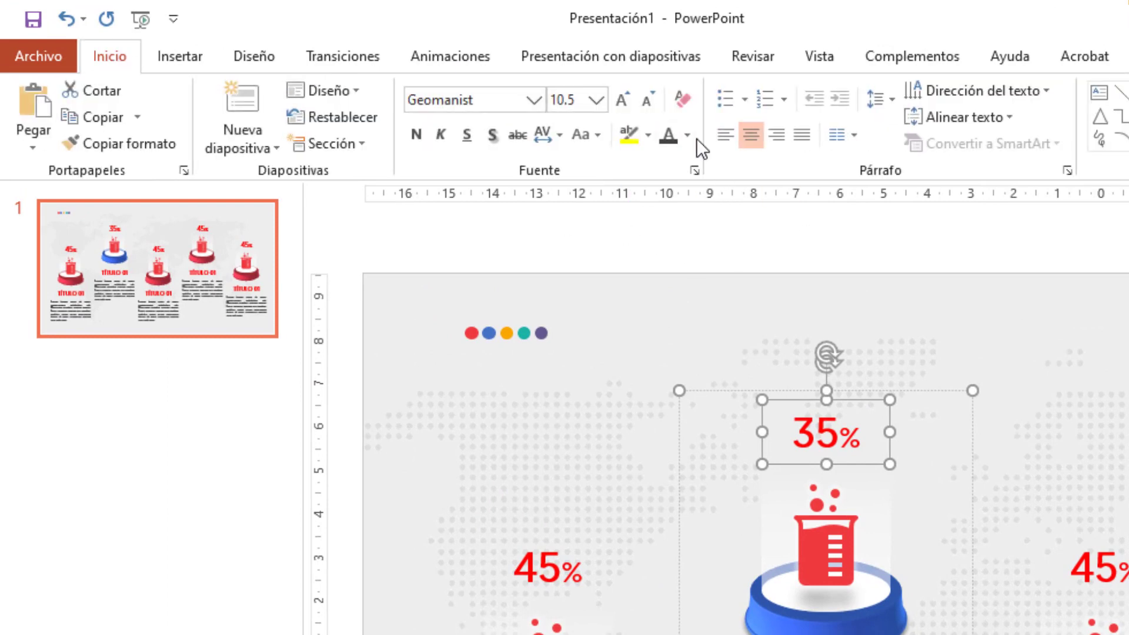
{"action": "left_click", "coordinate": [691, 136]}
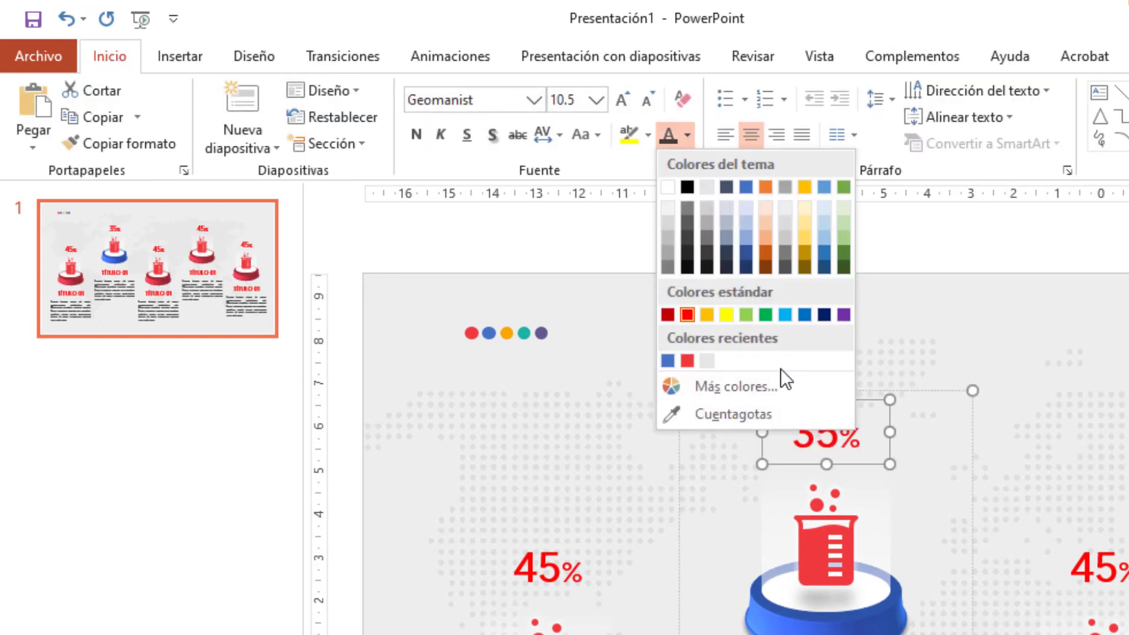
{"action": "left_click", "coordinate": [668, 354]}
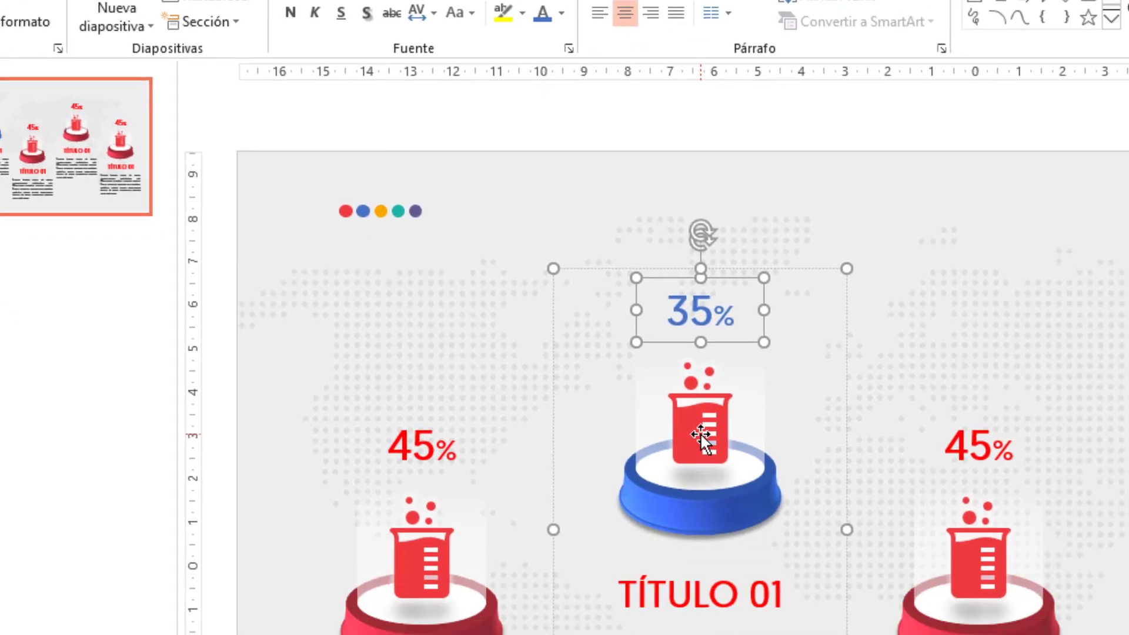
{"action": "left_click", "coordinate": [701, 436]}
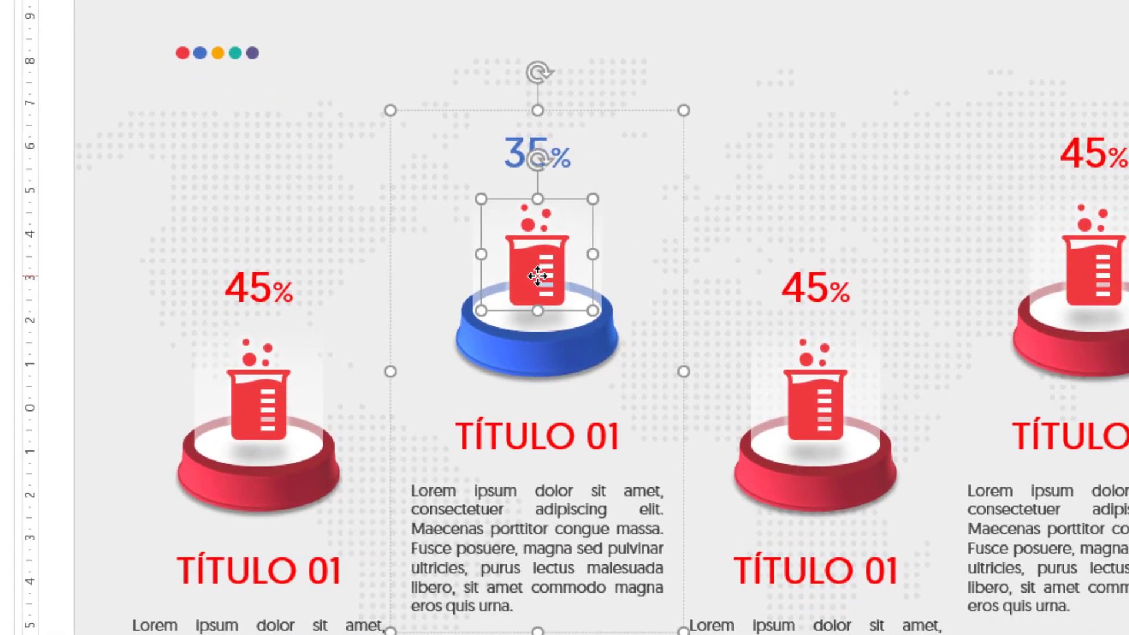
Replace the second column's beaker with the Empresa handshake icon and fill it blue
{"action": "right_click", "coordinate": [537, 275]}
{"action": "mouse_move", "coordinate": [626, 436]}
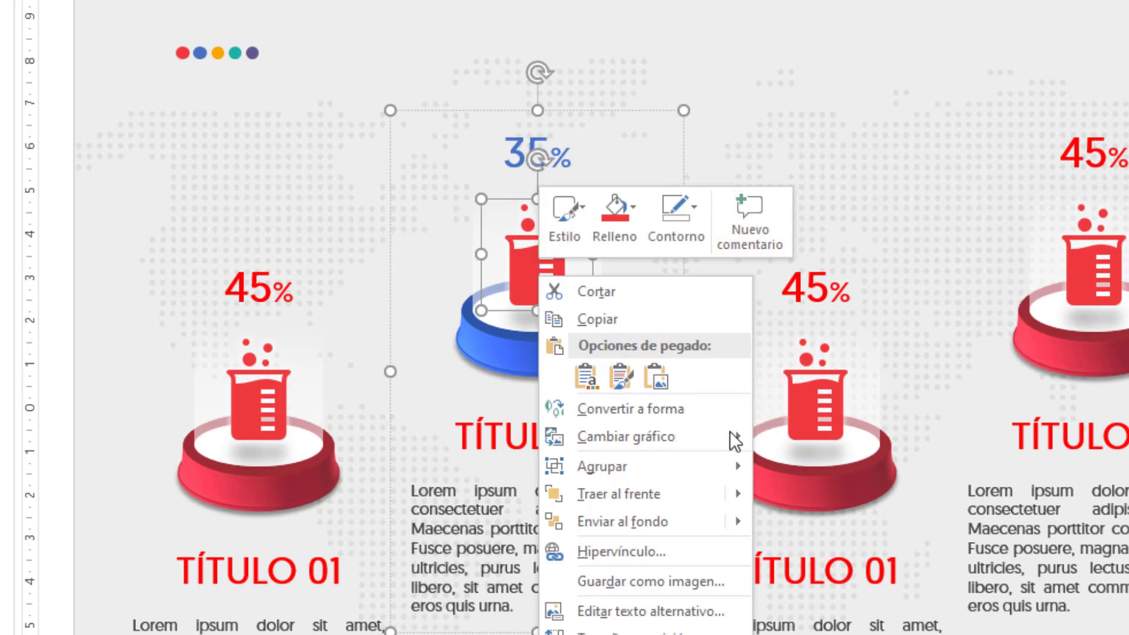
{"action": "left_click", "coordinate": [834, 493]}
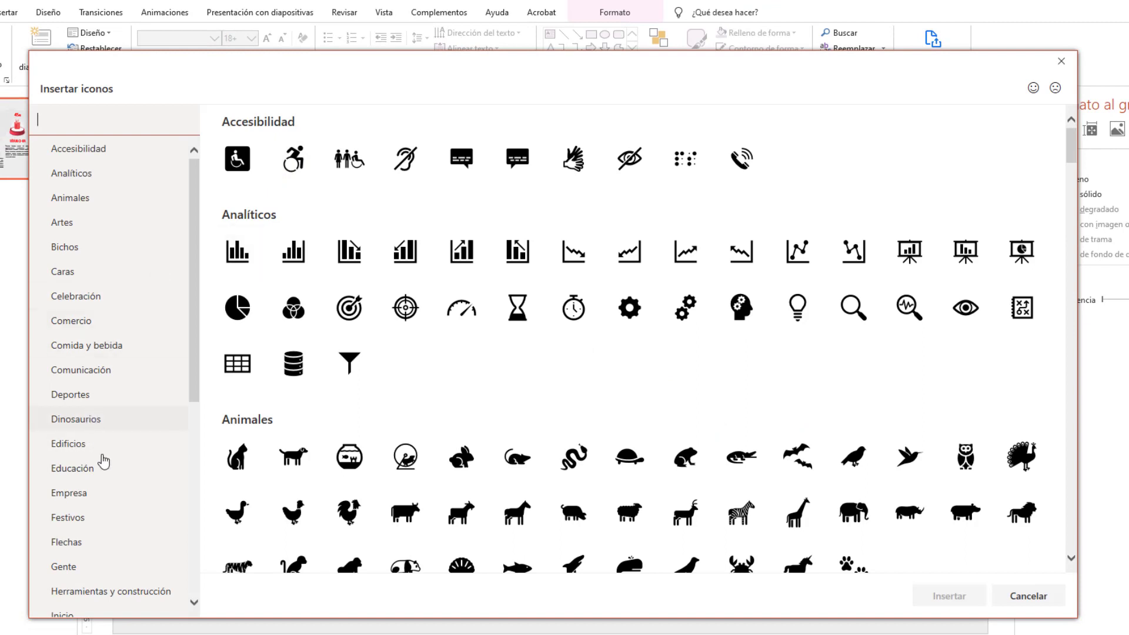
{"action": "left_click", "coordinate": [83, 491]}
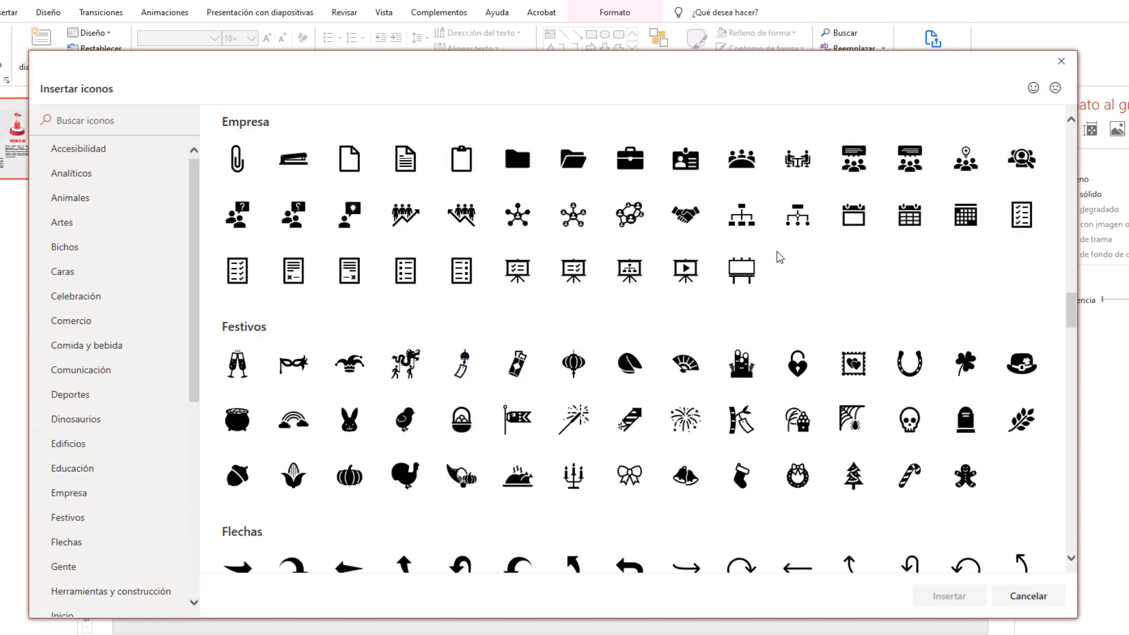
{"action": "left_click", "coordinate": [696, 222]}
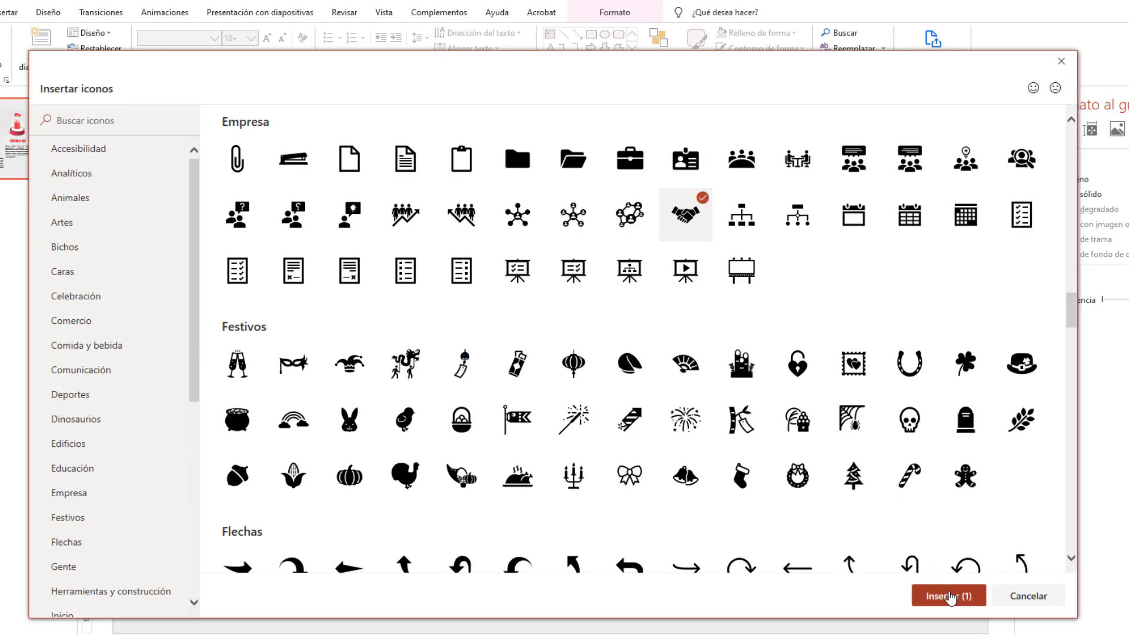
{"action": "left_click", "coordinate": [948, 595]}
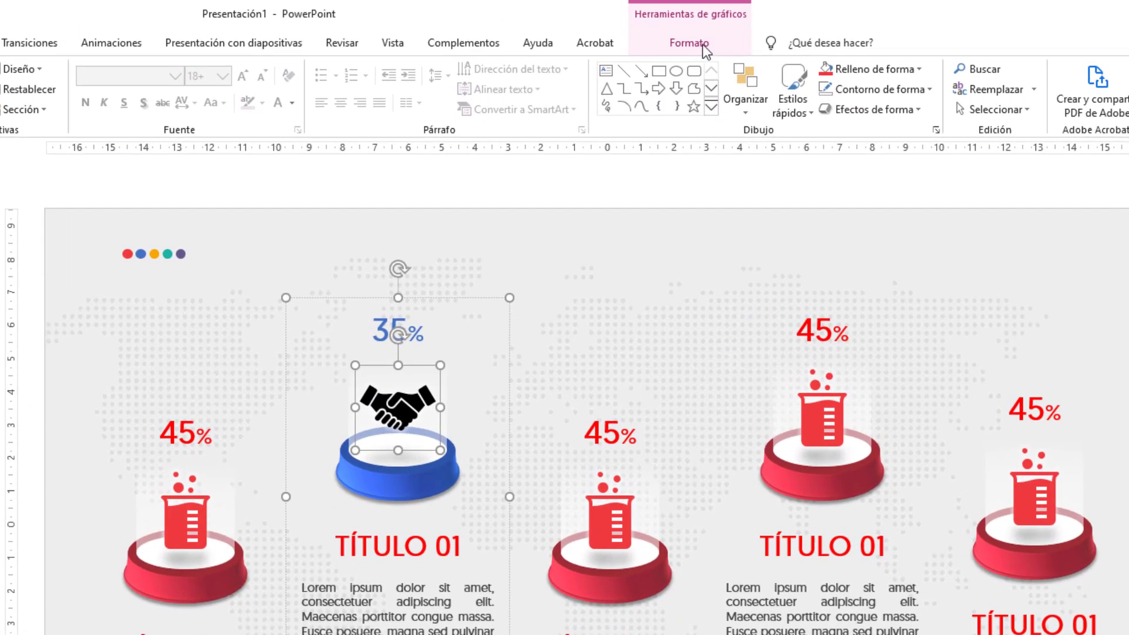
{"action": "left_click", "coordinate": [627, 19]}
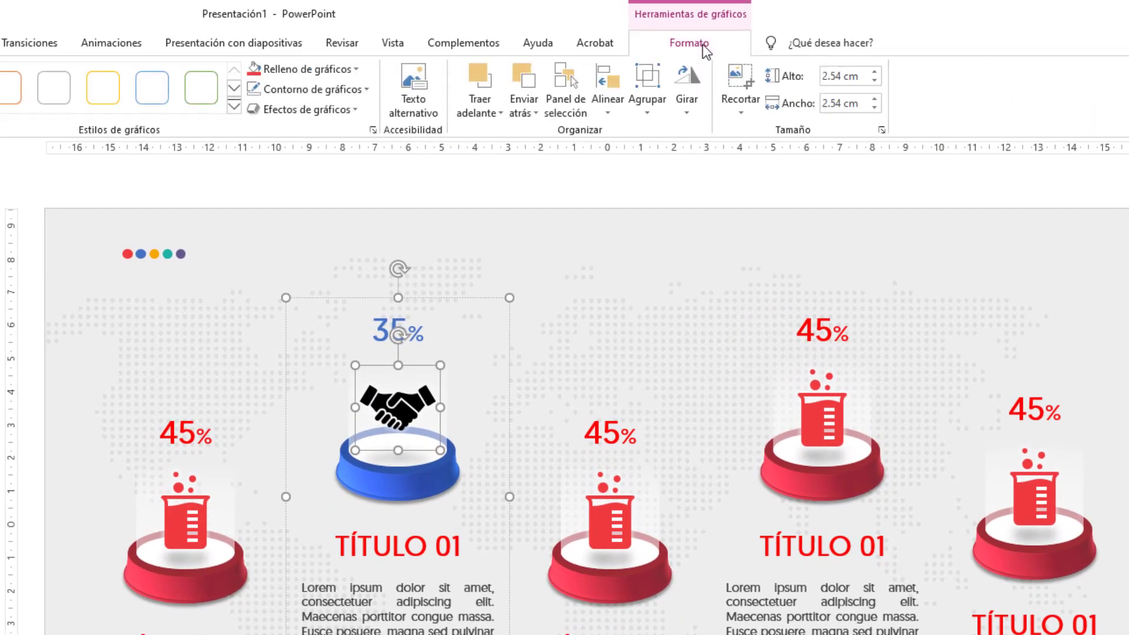
{"action": "left_click", "coordinate": [335, 69]}
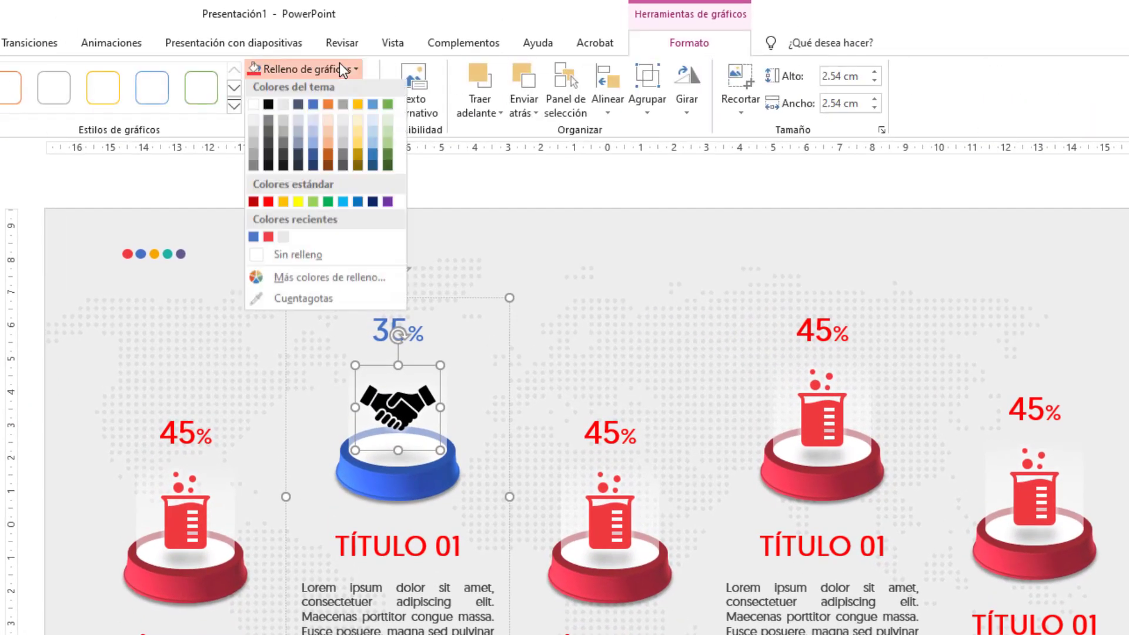
{"action": "left_click", "coordinate": [253, 241]}
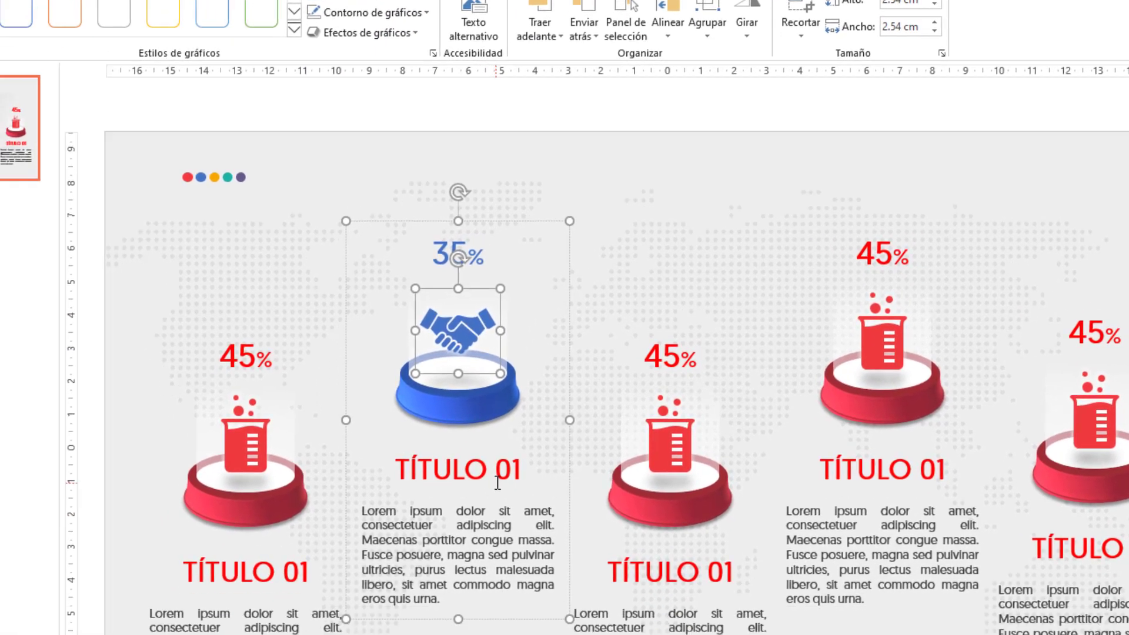
Change the second column's title to TÍTULO 02 and colour it blue
{"action": "left_click", "coordinate": [571, 398]}
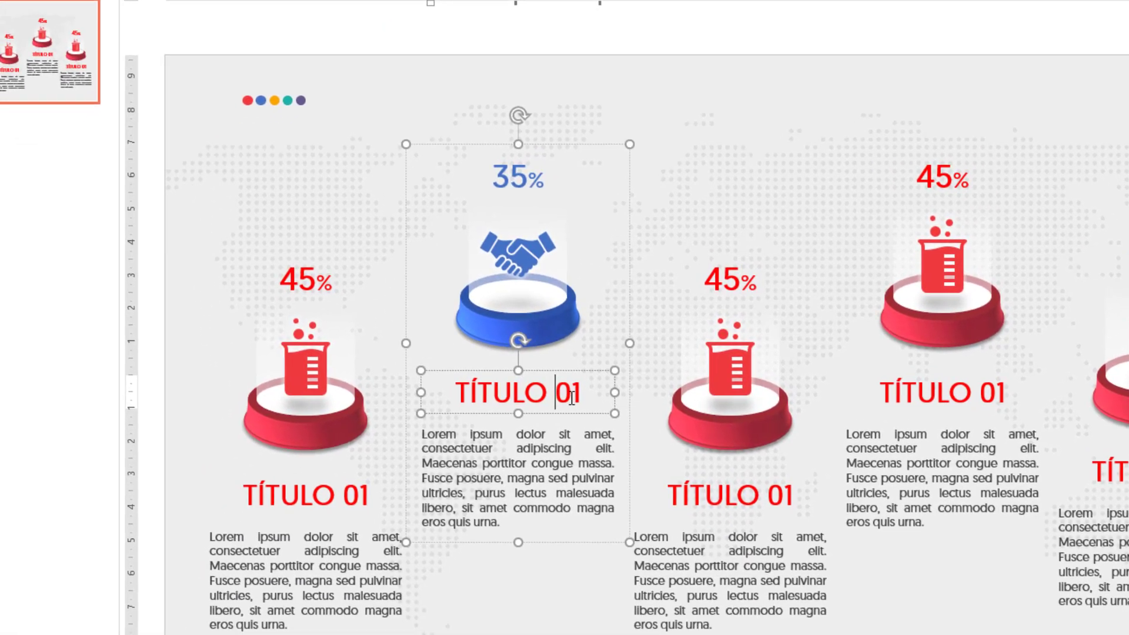
{"action": "key", "text": "Delete"}
{"action": "type", "text": "2"}
{"action": "left_click", "coordinate": [613, 379]}
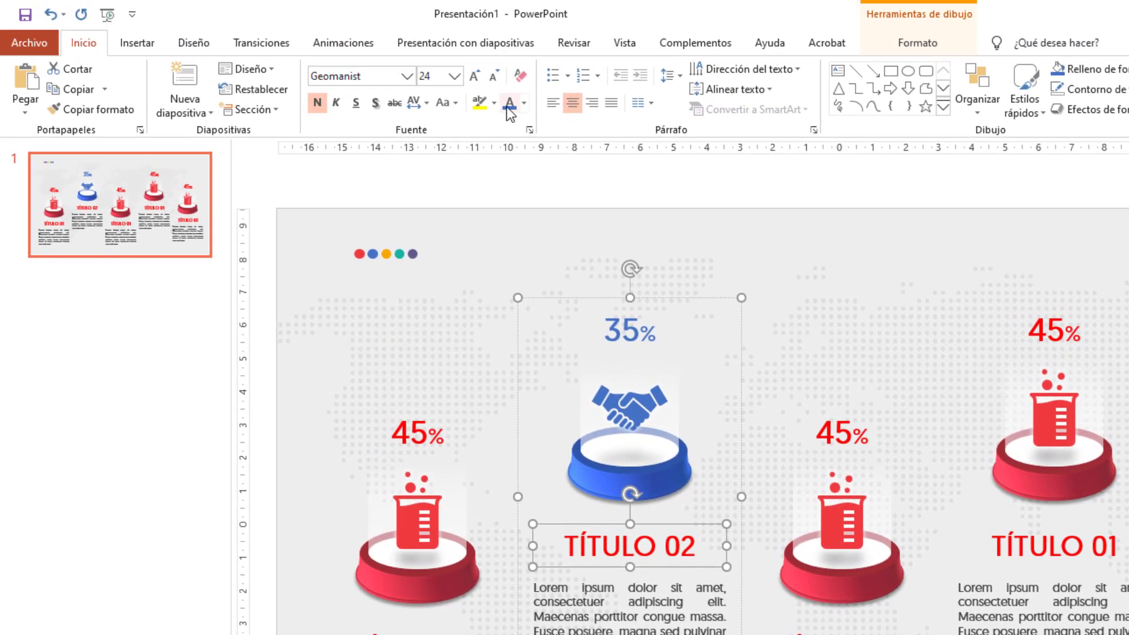
{"action": "left_click", "coordinate": [509, 108]}
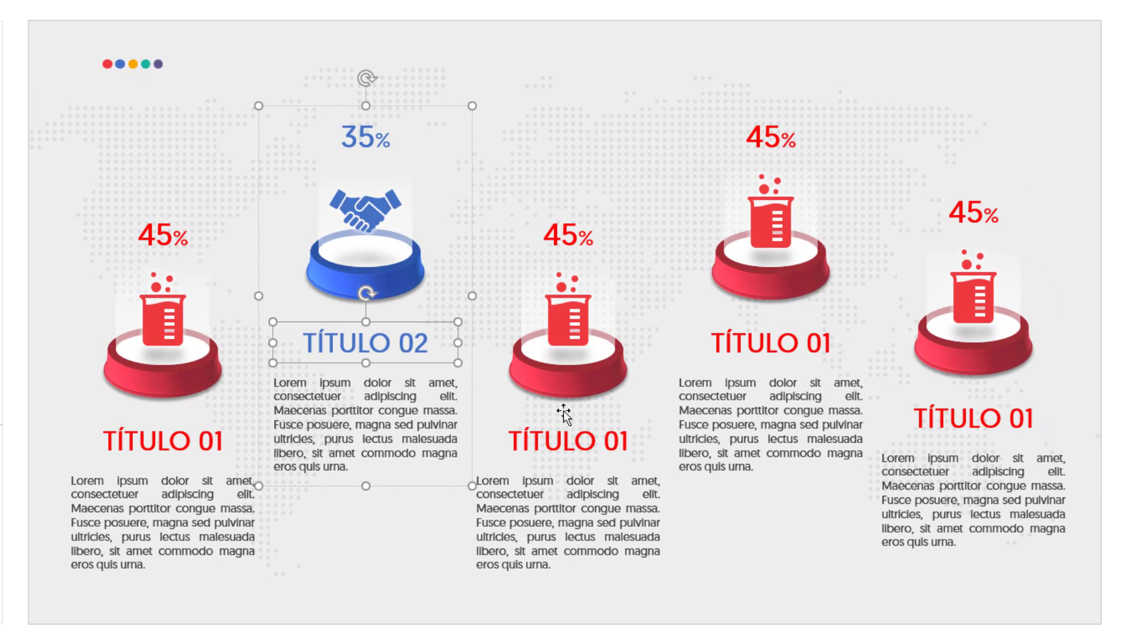
Fill the middle pedestal gold using the colour sampled from the orange dot
{"action": "left_click", "coordinate": [569, 390]}
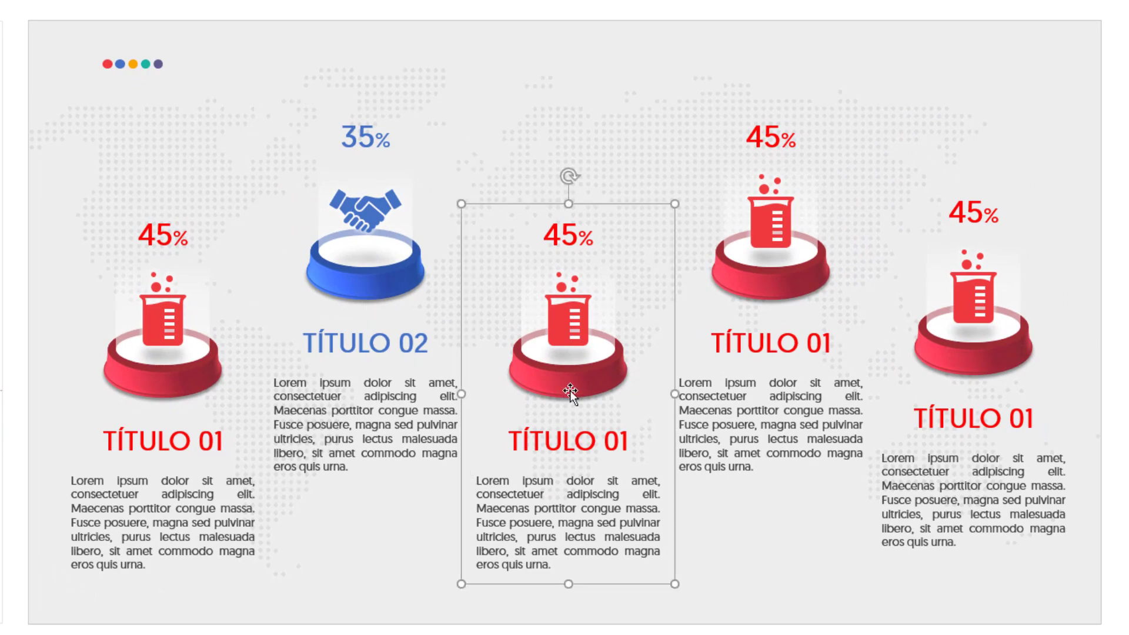
{"action": "left_click", "coordinate": [570, 385]}
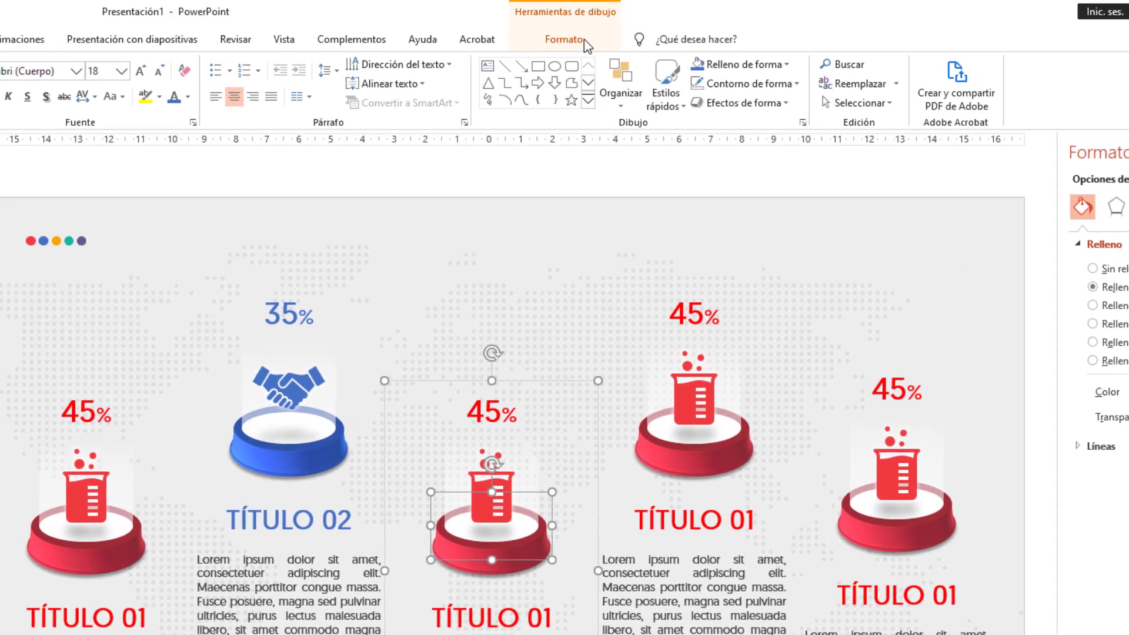
{"action": "left_click", "coordinate": [565, 39]}
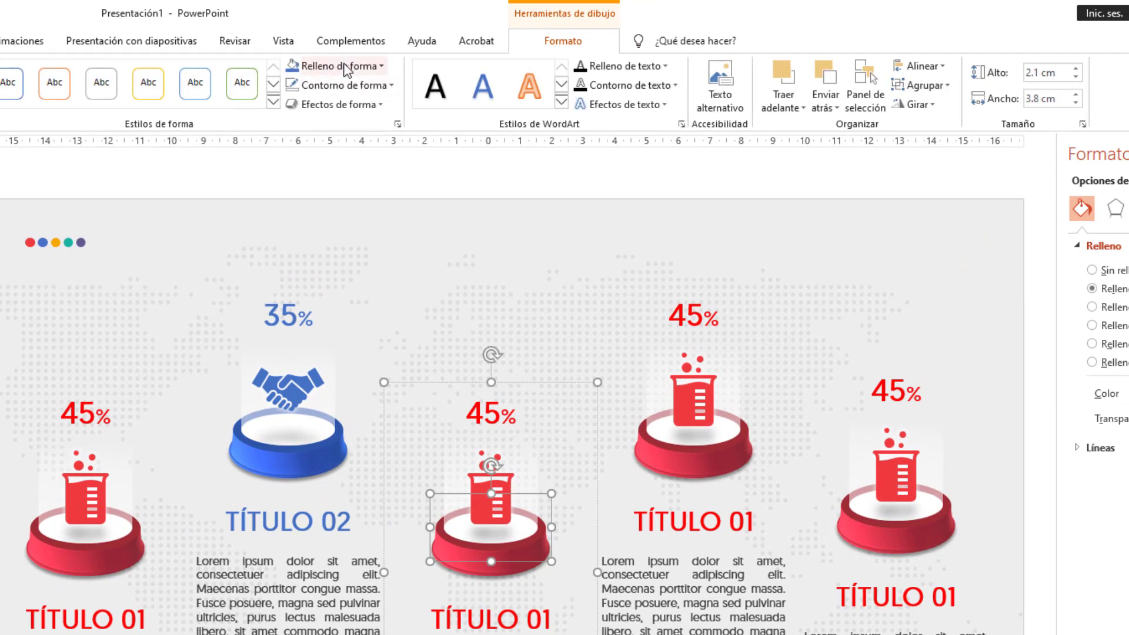
{"action": "left_click", "coordinate": [346, 65]}
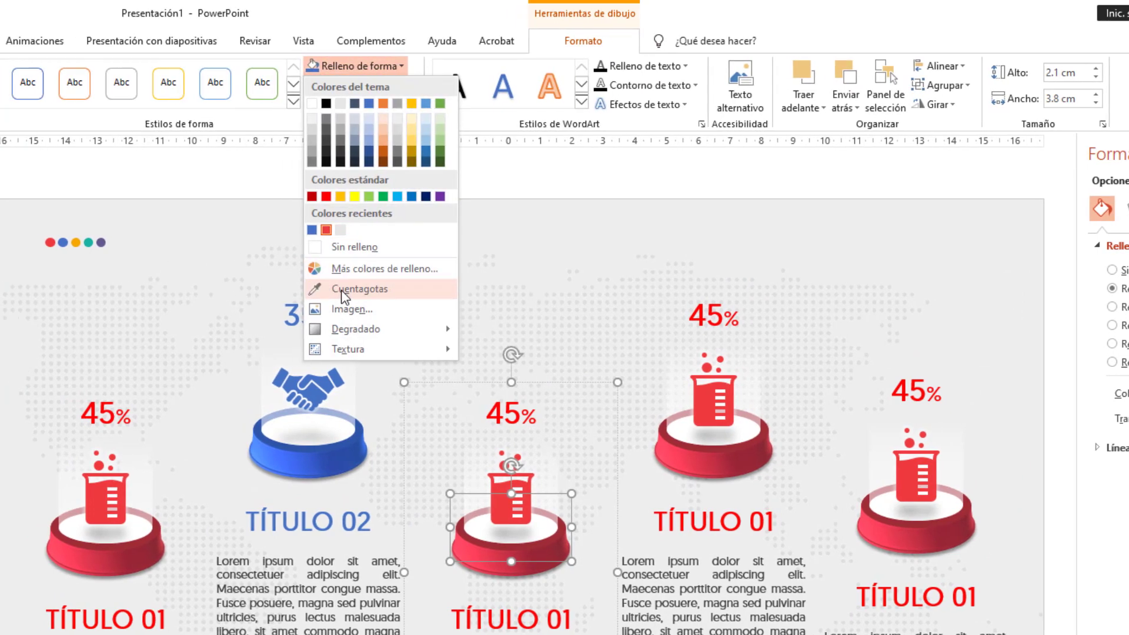
{"action": "left_click", "coordinate": [338, 288]}
{"action": "left_click", "coordinate": [241, 241]}
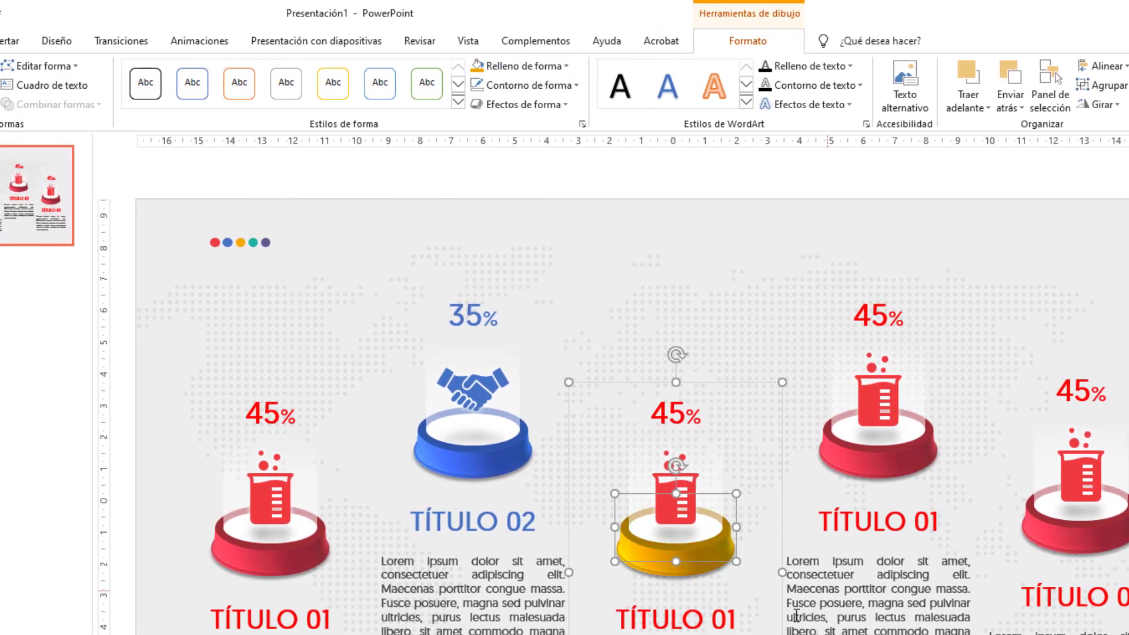
{"action": "left_click", "coordinate": [670, 418]}
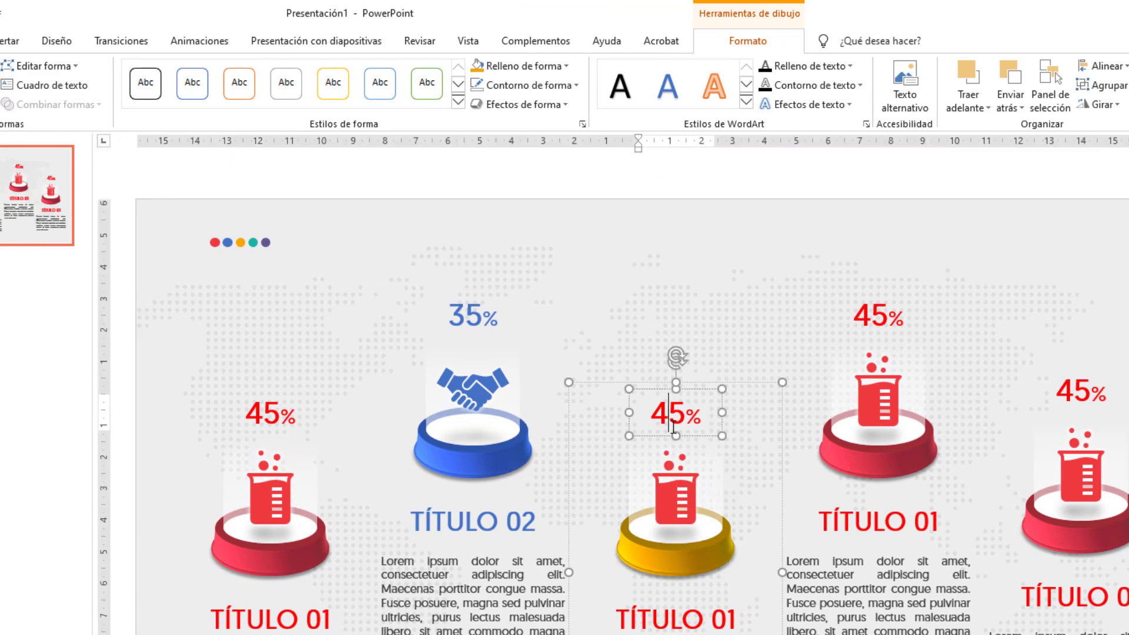
Change the middle column's 45% to 50% and colour it orange
{"action": "key", "text": "shift+Left"}
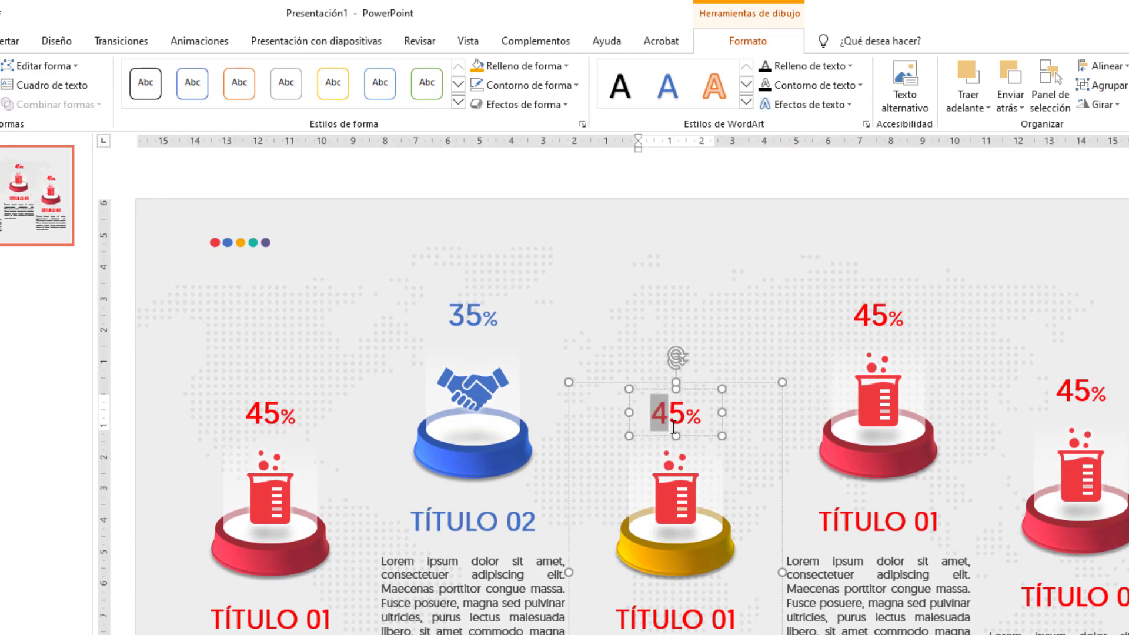
{"action": "key", "text": "BackSpace"}
{"action": "key", "text": "Right"}
{"action": "type", "text": "0"}
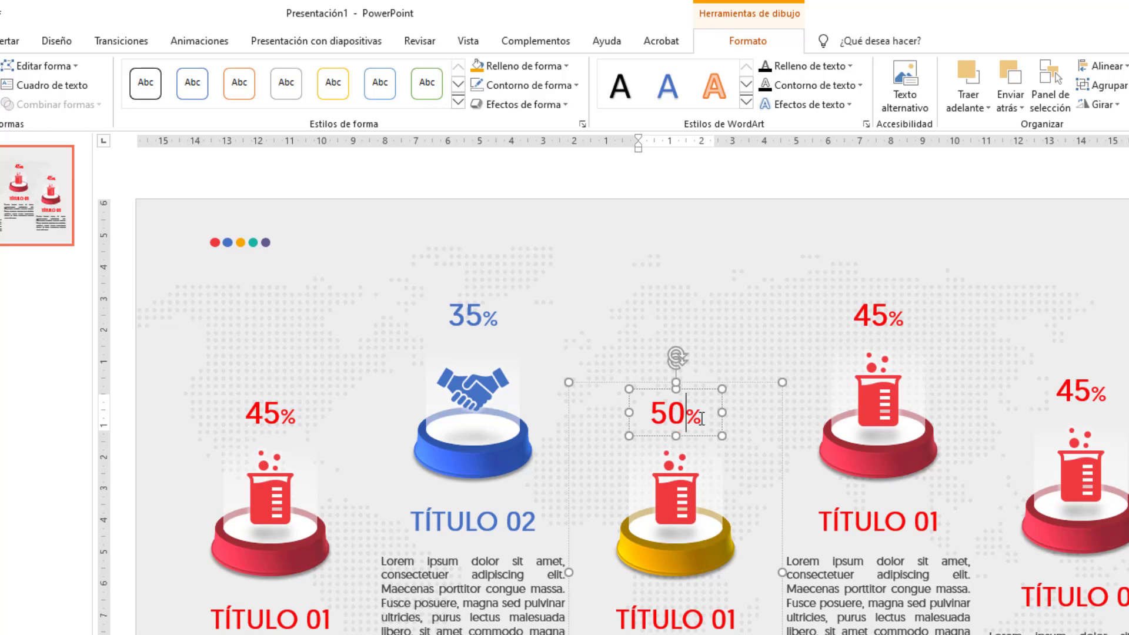
{"action": "left_click", "coordinate": [721, 388]}
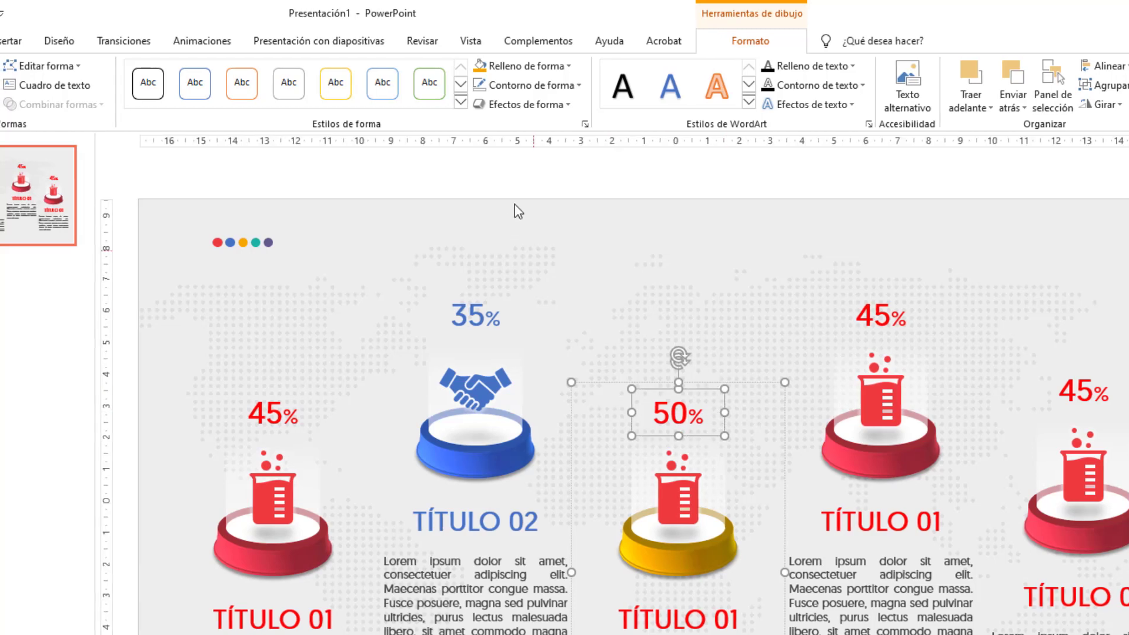
{"action": "left_click", "coordinate": [79, 41]}
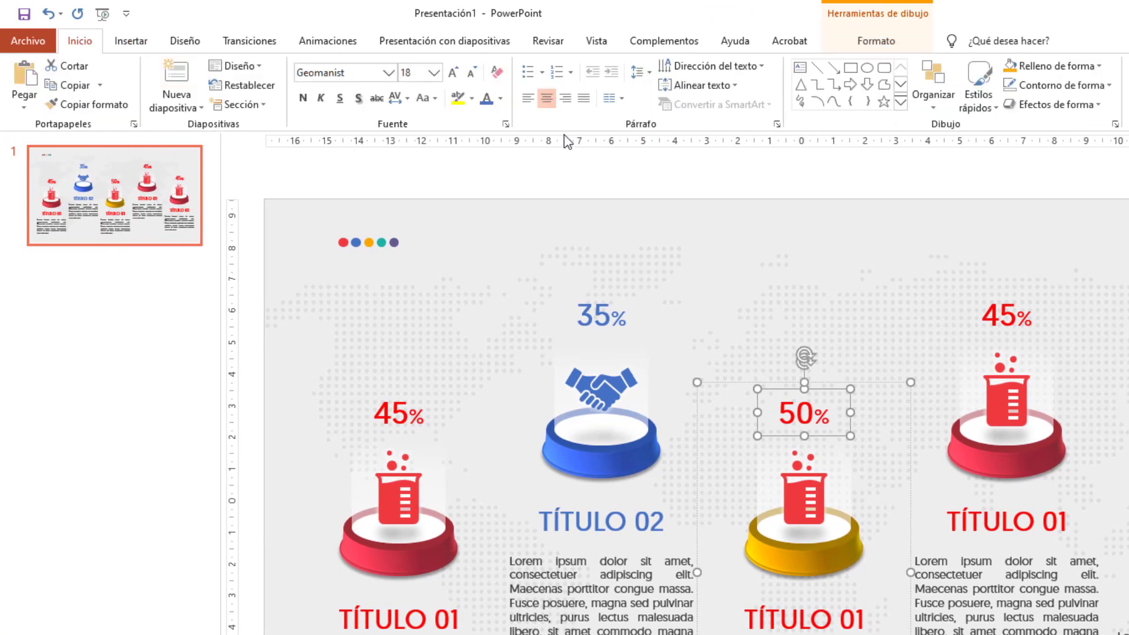
{"action": "left_click", "coordinate": [501, 100]}
{"action": "left_click", "coordinate": [488, 264]}
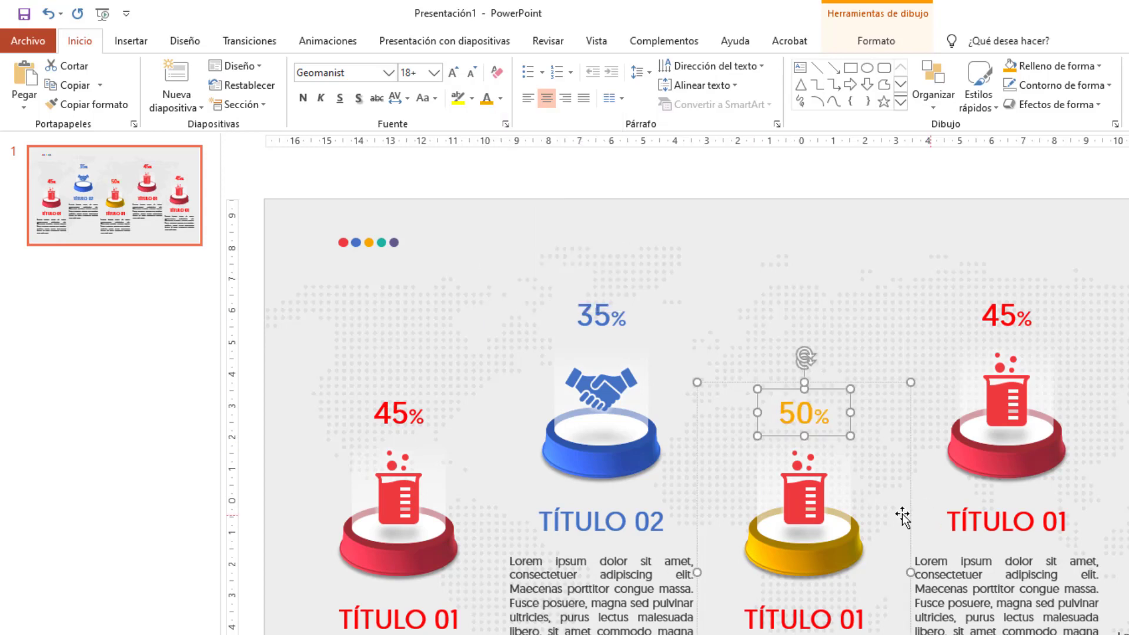
{"action": "left_click", "coordinate": [811, 510]}
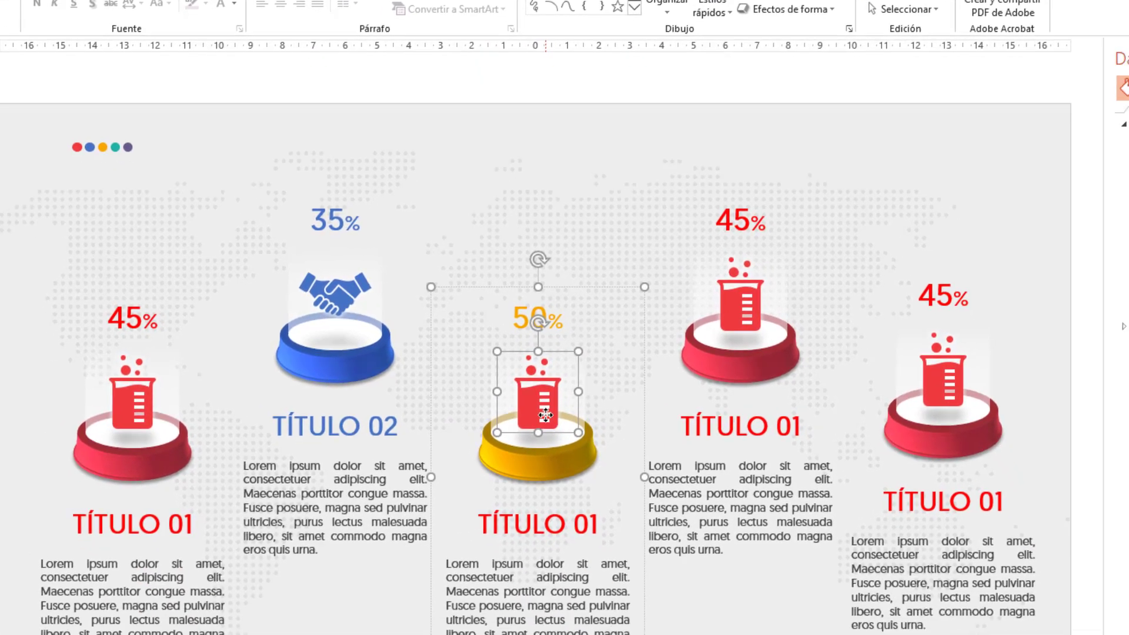
Swap the middle column's beaker for the lightbulb-with-gear icon from the Proceso category
{"action": "right_click", "coordinate": [576, 510]}
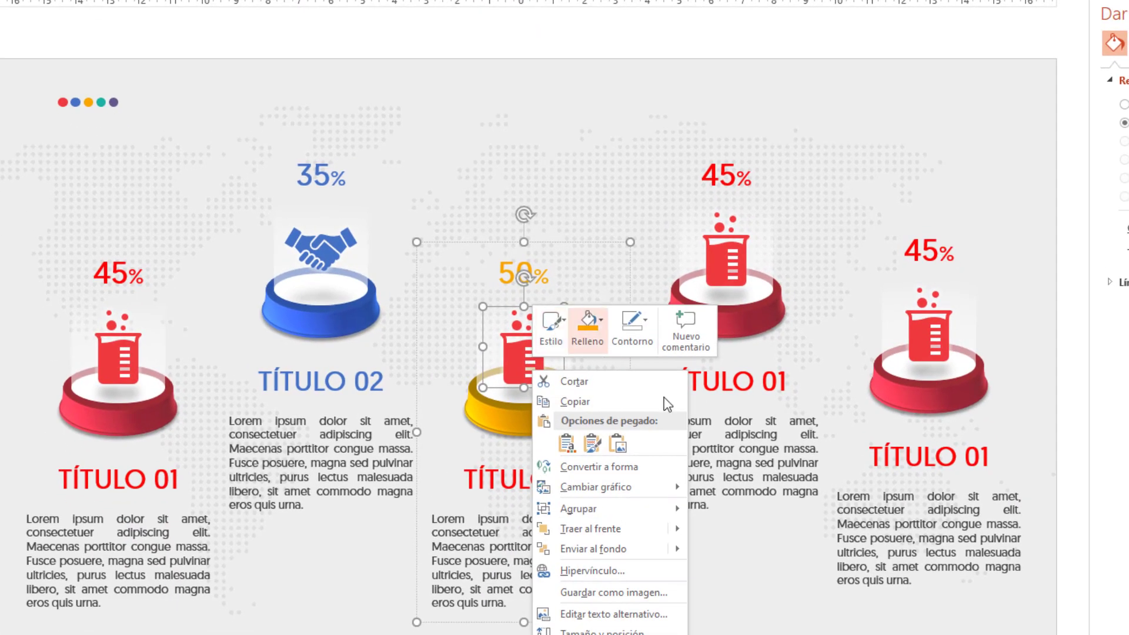
{"action": "mouse_move", "coordinate": [596, 487]}
{"action": "left_click", "coordinate": [774, 526]}
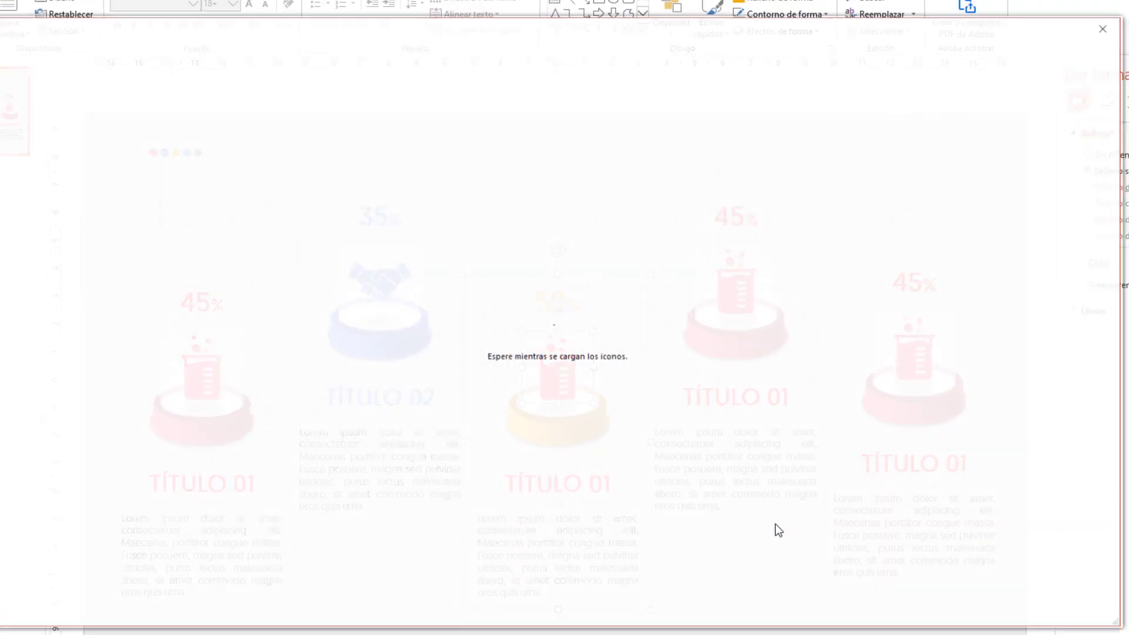
{"action": "scroll", "coordinate": [68, 494], "scroll_direction": "down", "scroll_amount": 2}
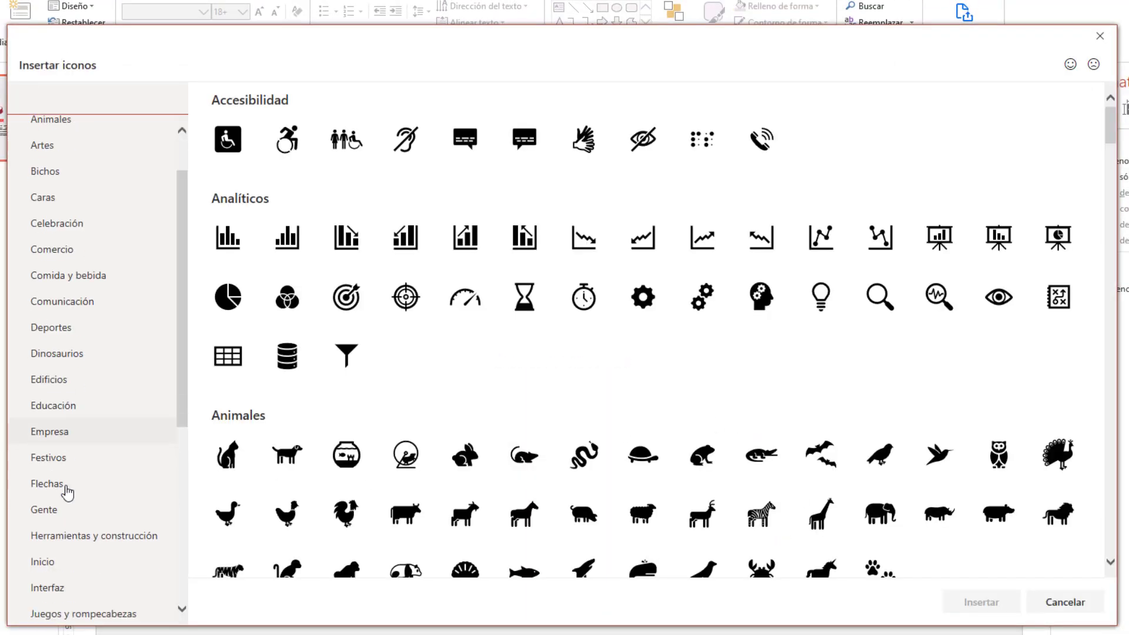
{"action": "scroll", "coordinate": [68, 490], "scroll_direction": "down", "scroll_amount": 5}
{"action": "scroll", "coordinate": [91, 461], "scroll_direction": "down", "scroll_amount": 3}
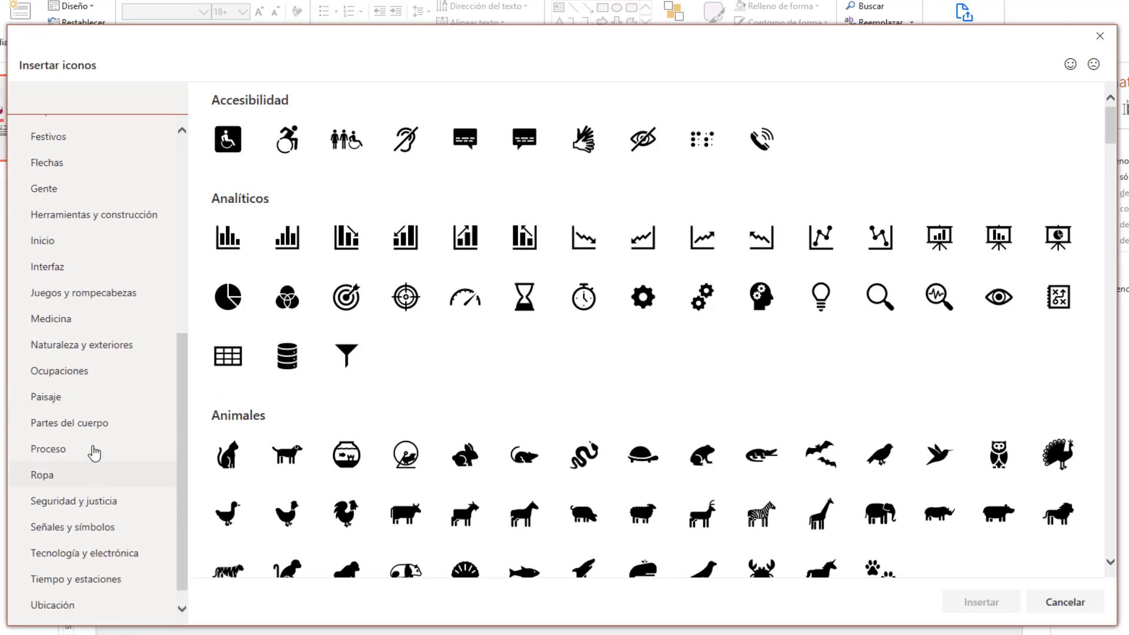
{"action": "left_click", "coordinate": [76, 450]}
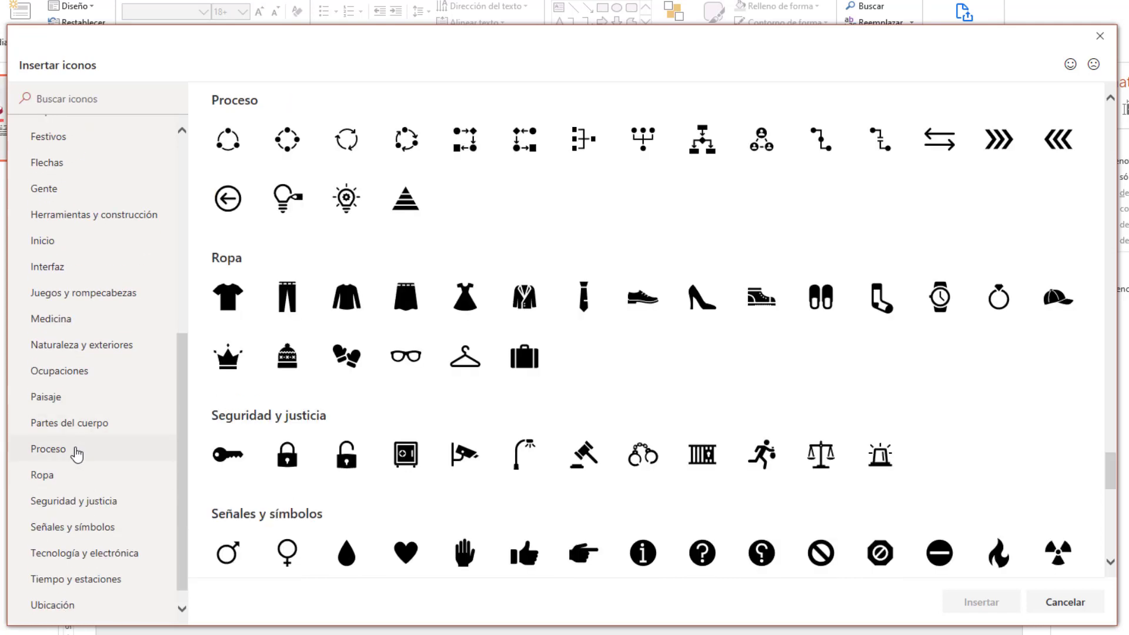
{"action": "left_click", "coordinate": [346, 200]}
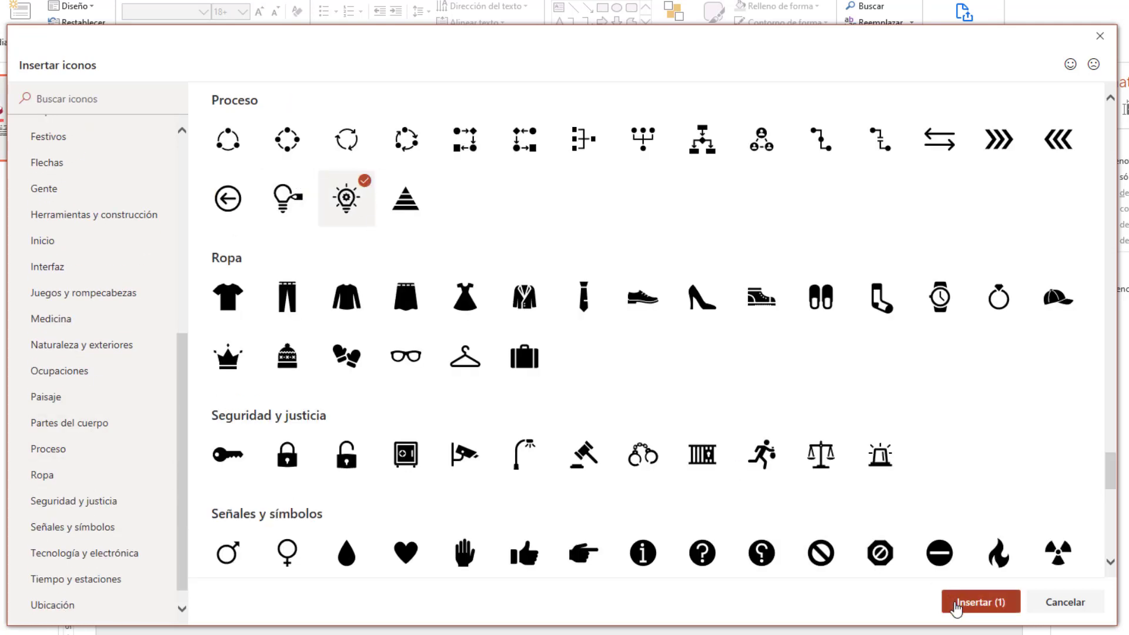
{"action": "left_click", "coordinate": [975, 600]}
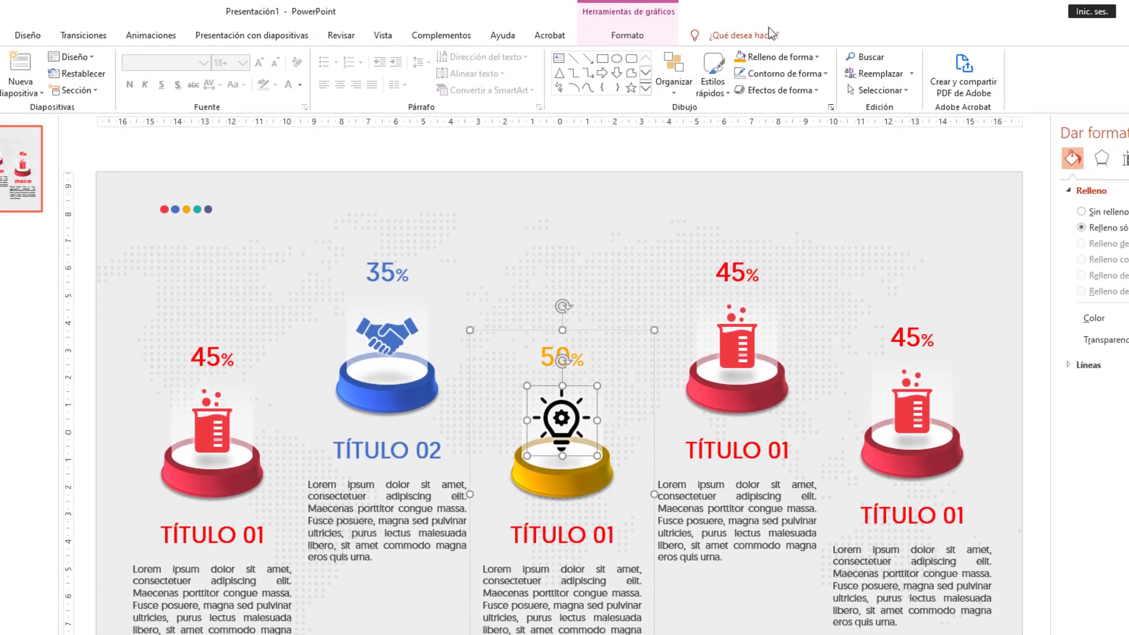
Fill the middle column's lightbulb icon orange-yellow
{"action": "left_click", "coordinate": [647, 41]}
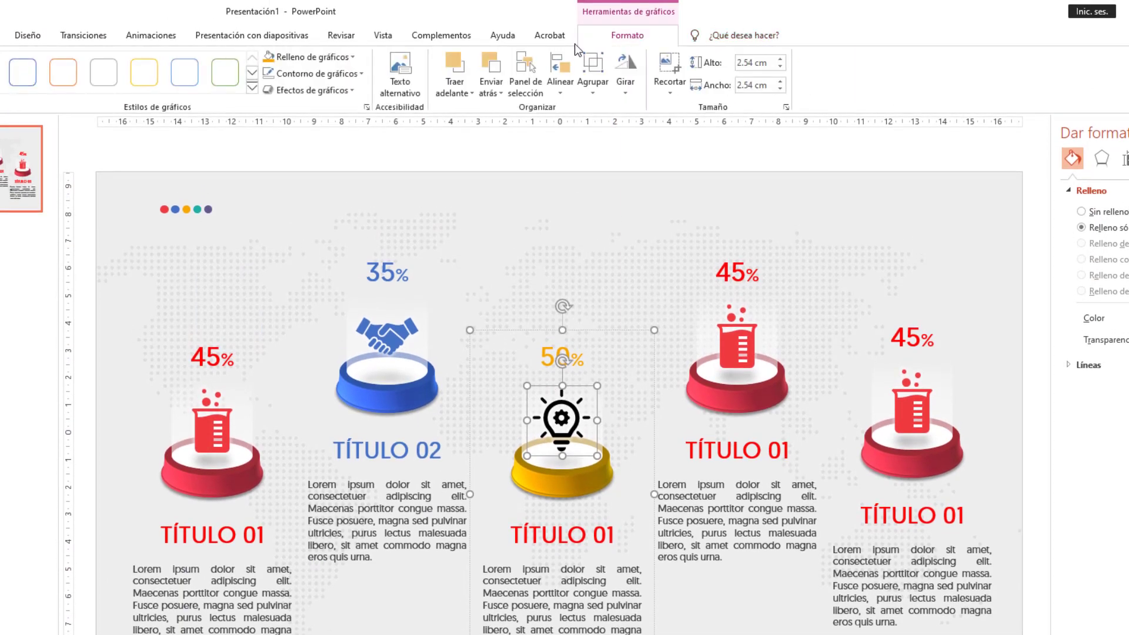
{"action": "left_click", "coordinate": [322, 58]}
{"action": "left_click", "coordinate": [267, 197]}
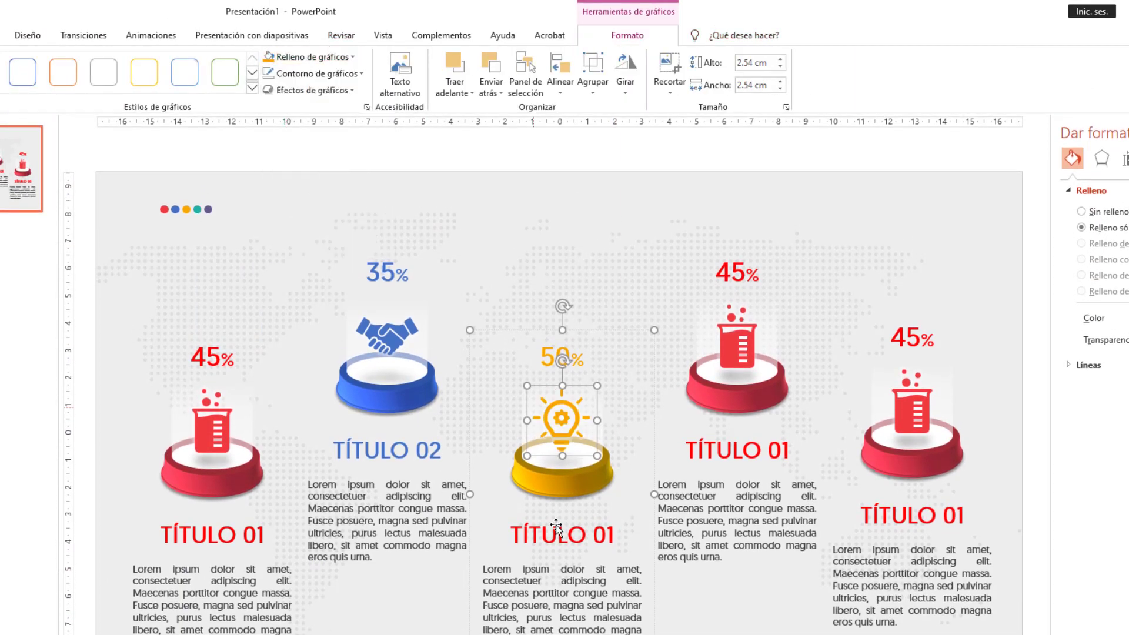
Change the middle title to TÍTULO 03 and colour it orange-yellow
{"action": "left_click", "coordinate": [604, 537]}
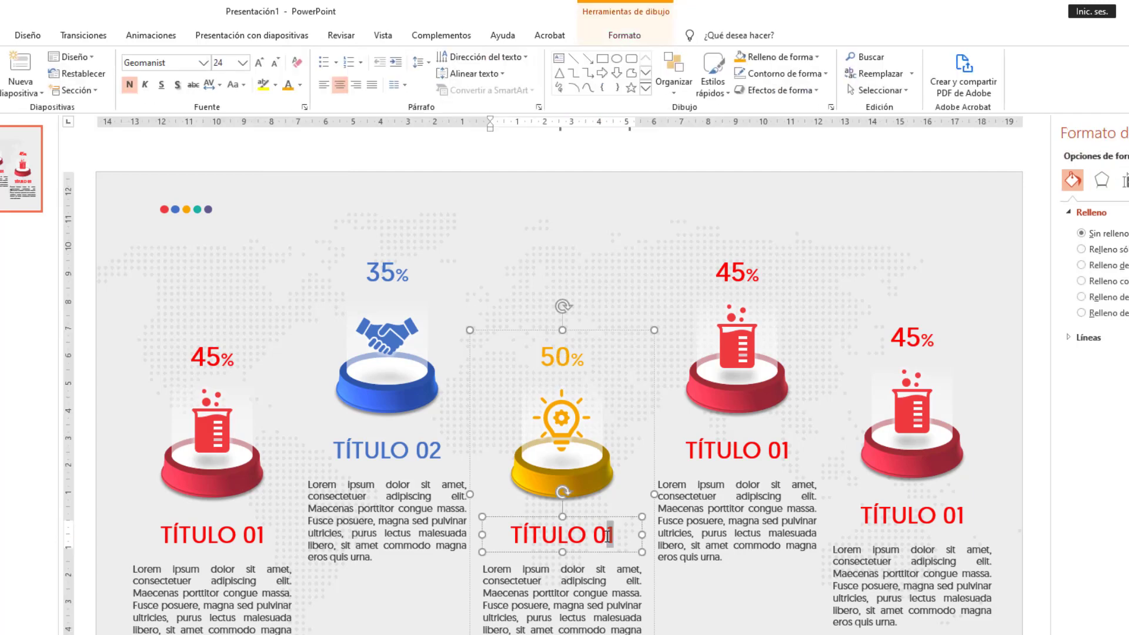
{"action": "type", "text": "3"}
{"action": "left_click", "coordinate": [639, 518]}
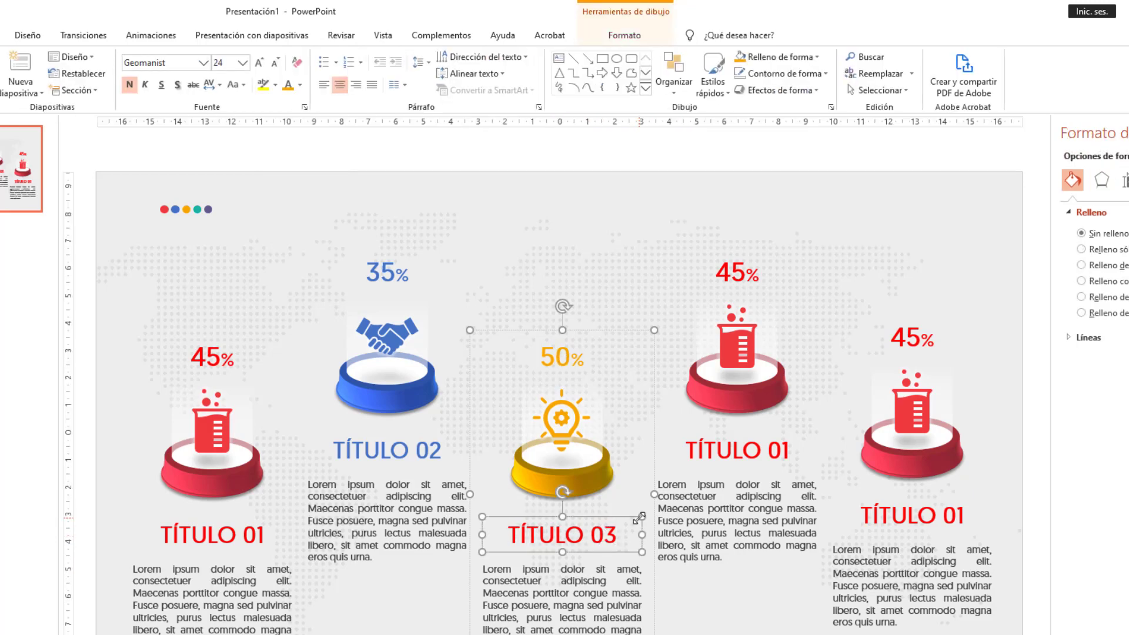
{"action": "left_click", "coordinate": [288, 85]}
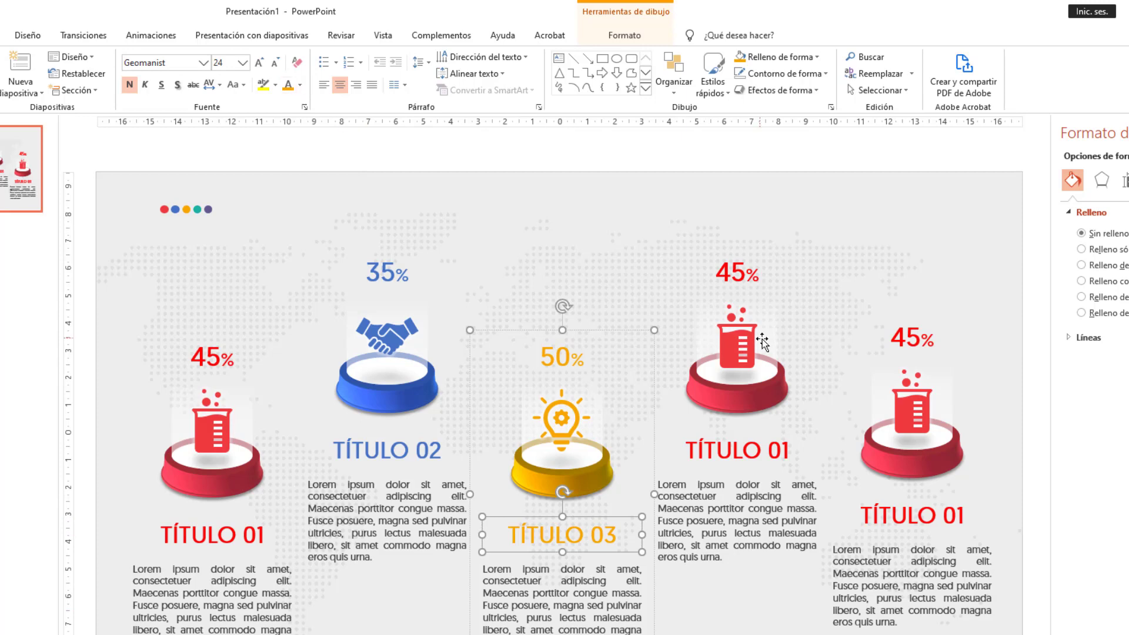
{"action": "left_click", "coordinate": [737, 410]}
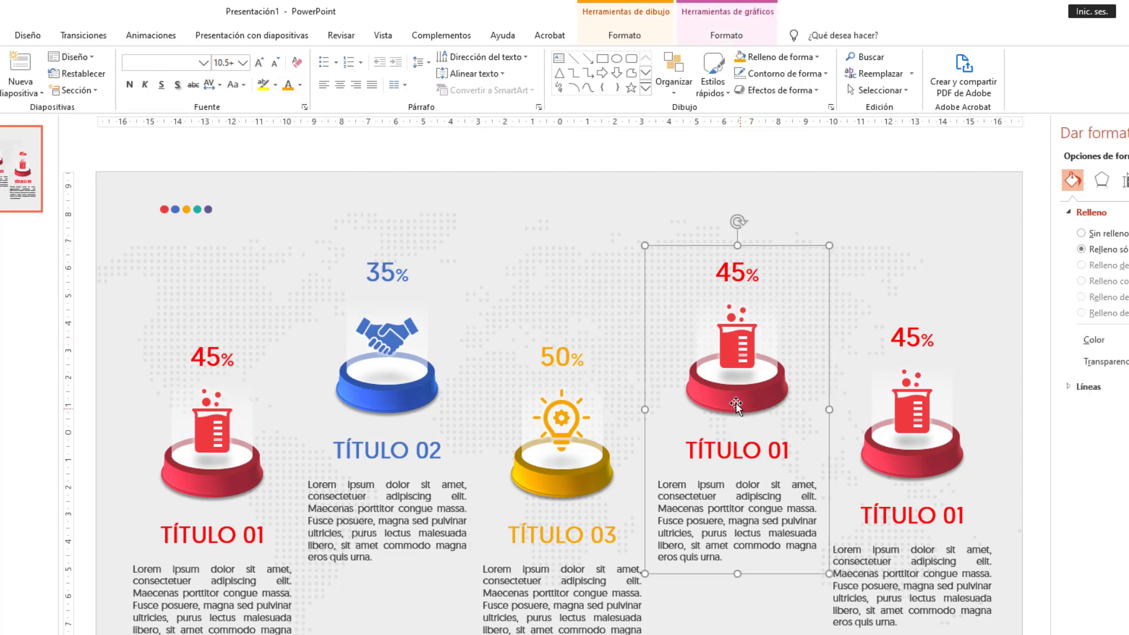
Fill the fourth column's pedestal with the teal sampled from the teal dot
{"action": "left_click", "coordinate": [736, 406]}
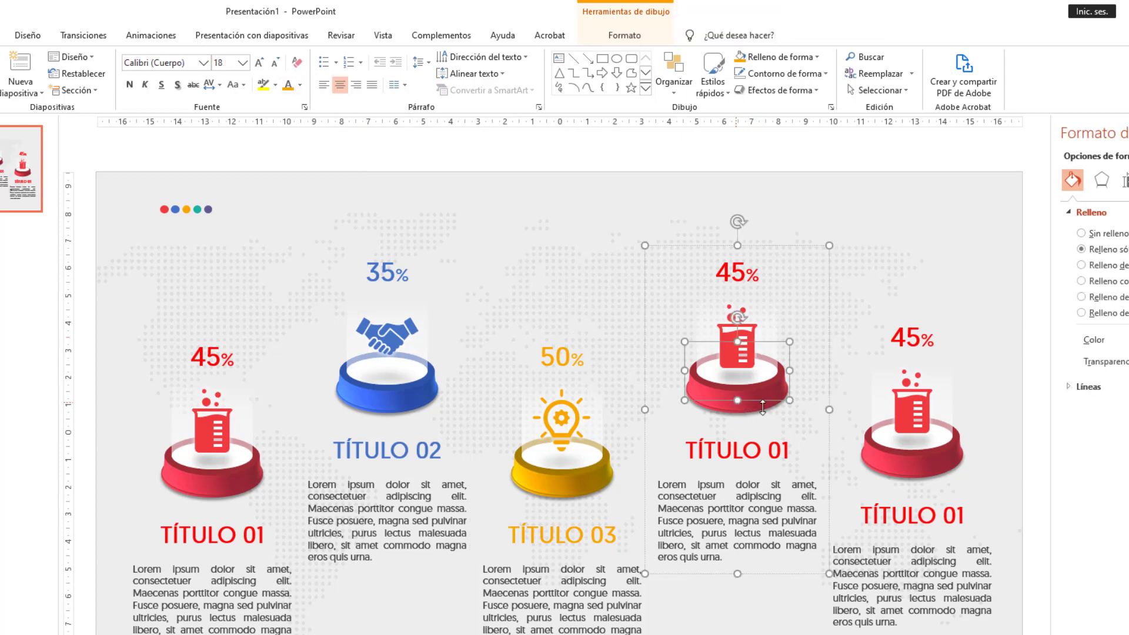
{"action": "left_click", "coordinate": [609, 36]}
{"action": "left_click", "coordinate": [450, 59]}
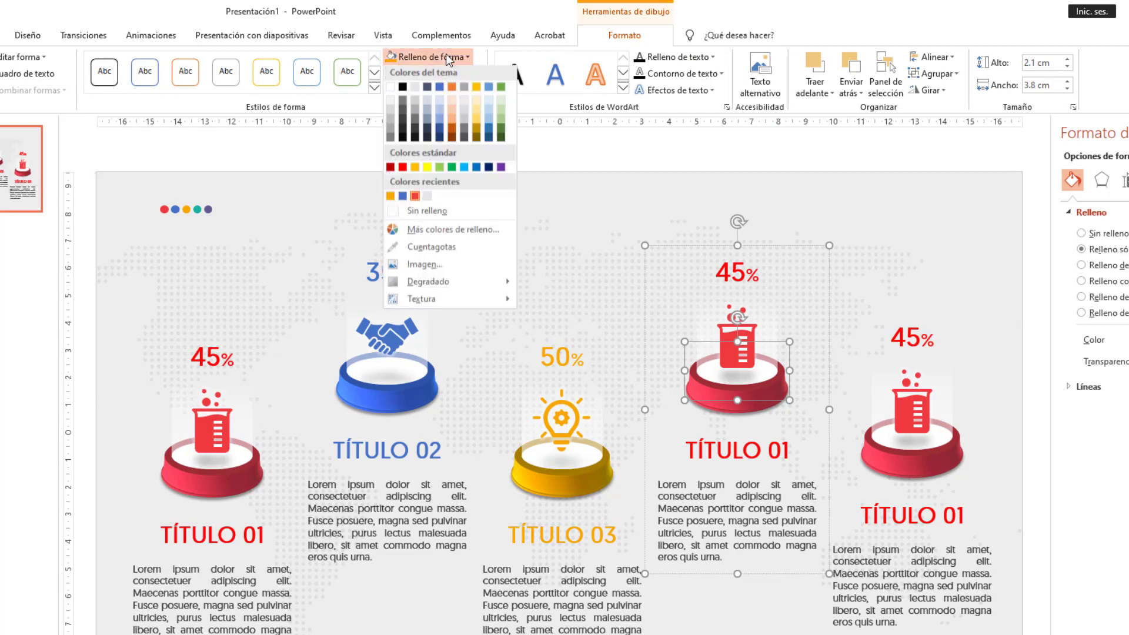
{"action": "left_click", "coordinate": [445, 249]}
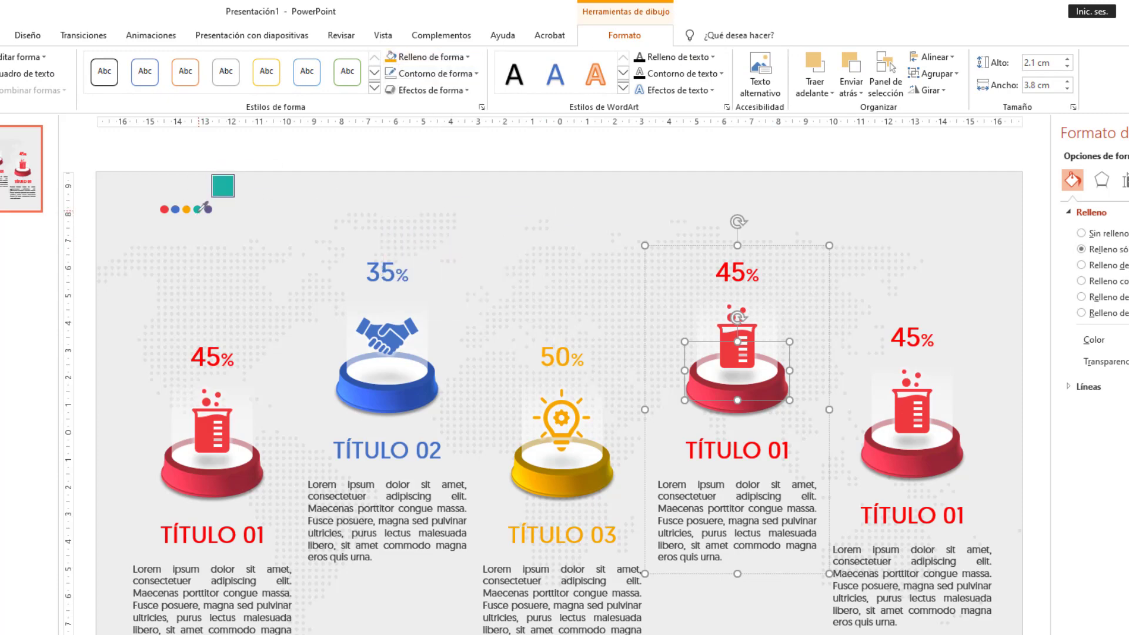
{"action": "left_click", "coordinate": [198, 210]}
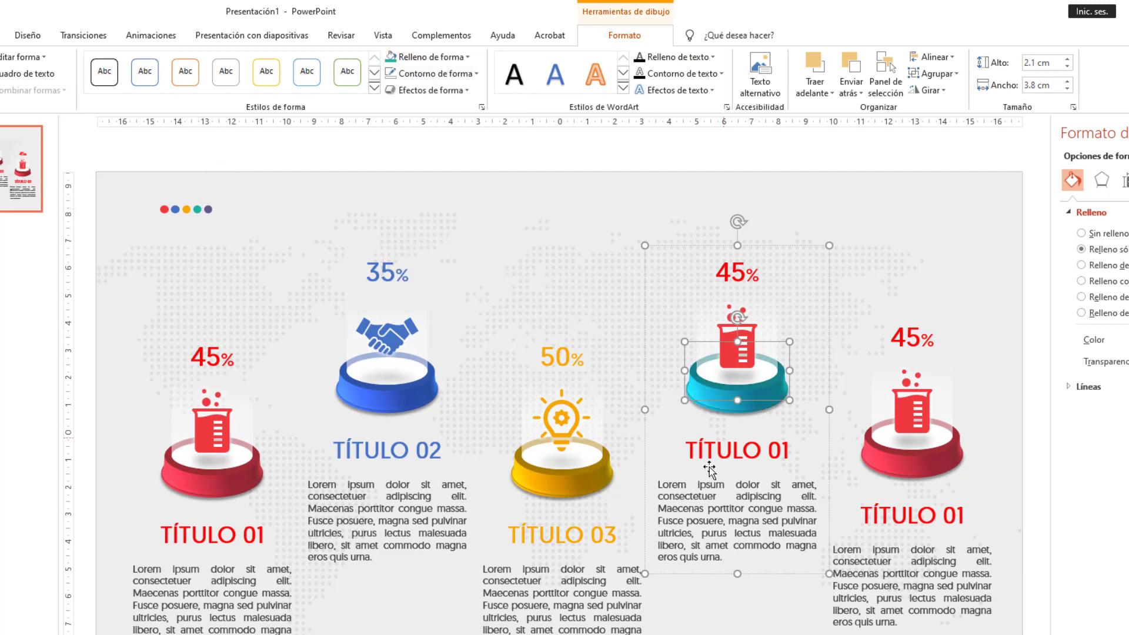
Change the fourth column's 45% to 20% and colour it teal
{"action": "left_click", "coordinate": [737, 271]}
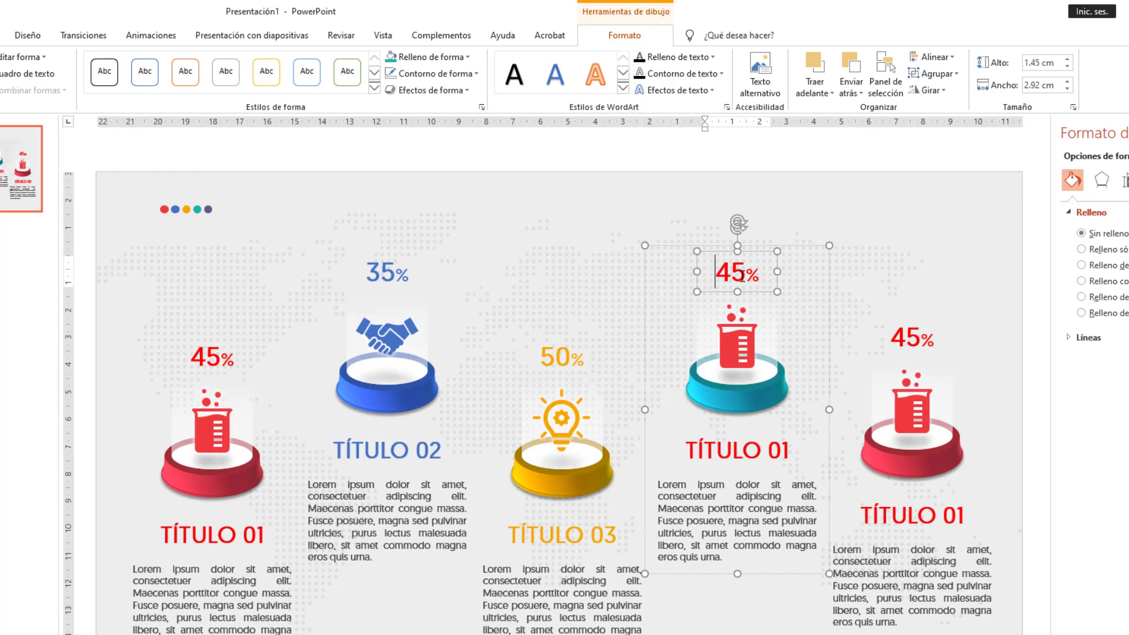
{"action": "key", "text": "shift+Right"}
{"action": "key", "text": "shift+Right"}
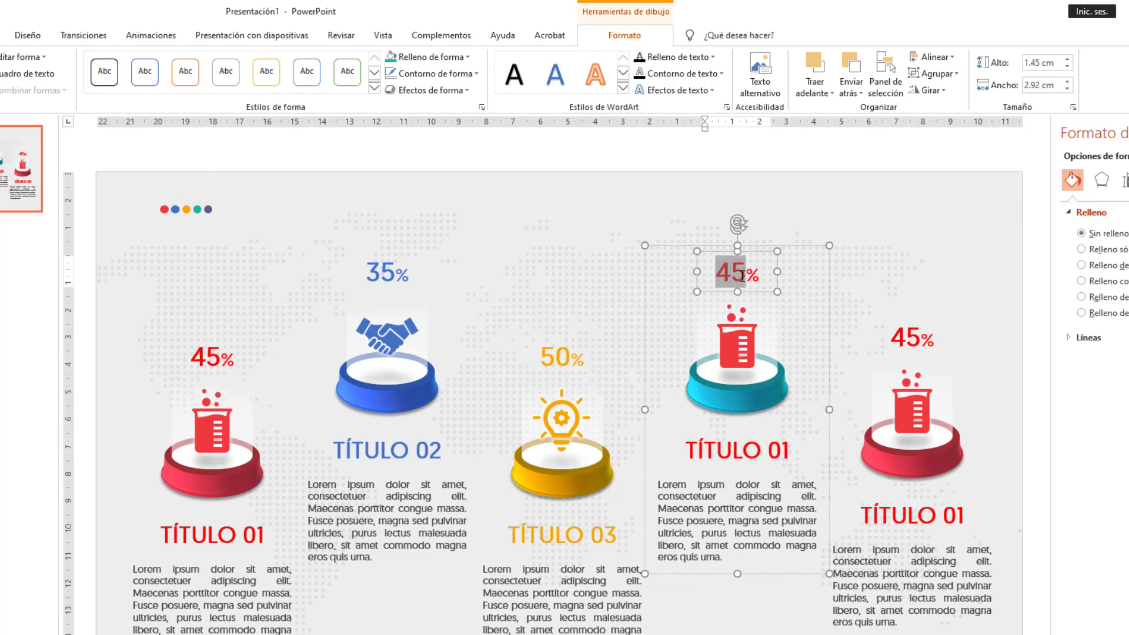
{"action": "type", "text": "20"}
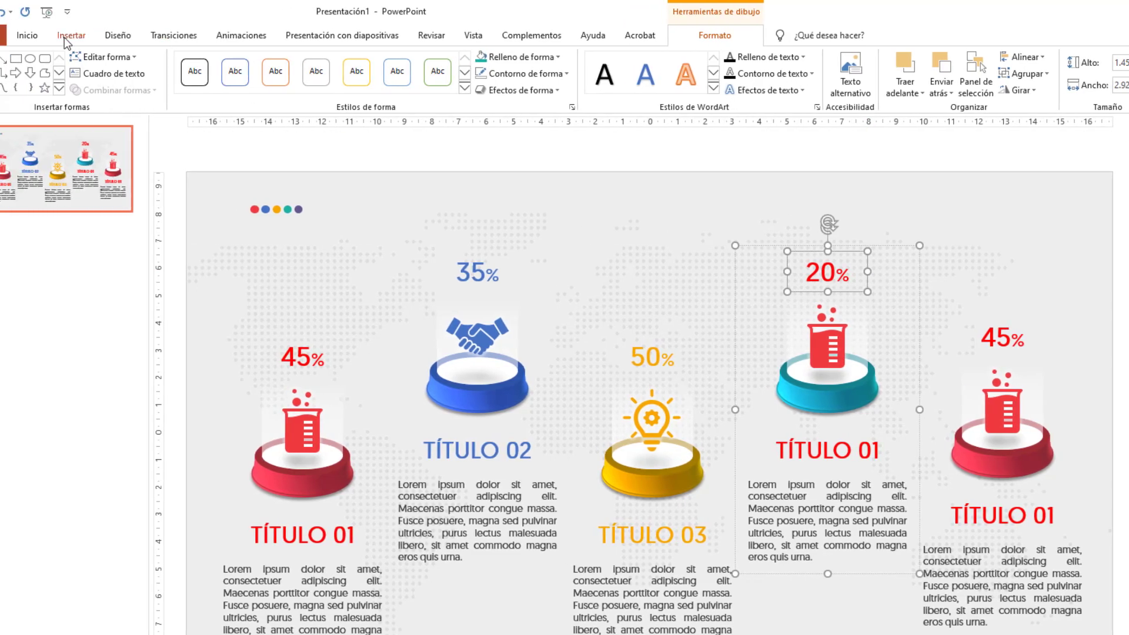
{"action": "left_click", "coordinate": [46, 36]}
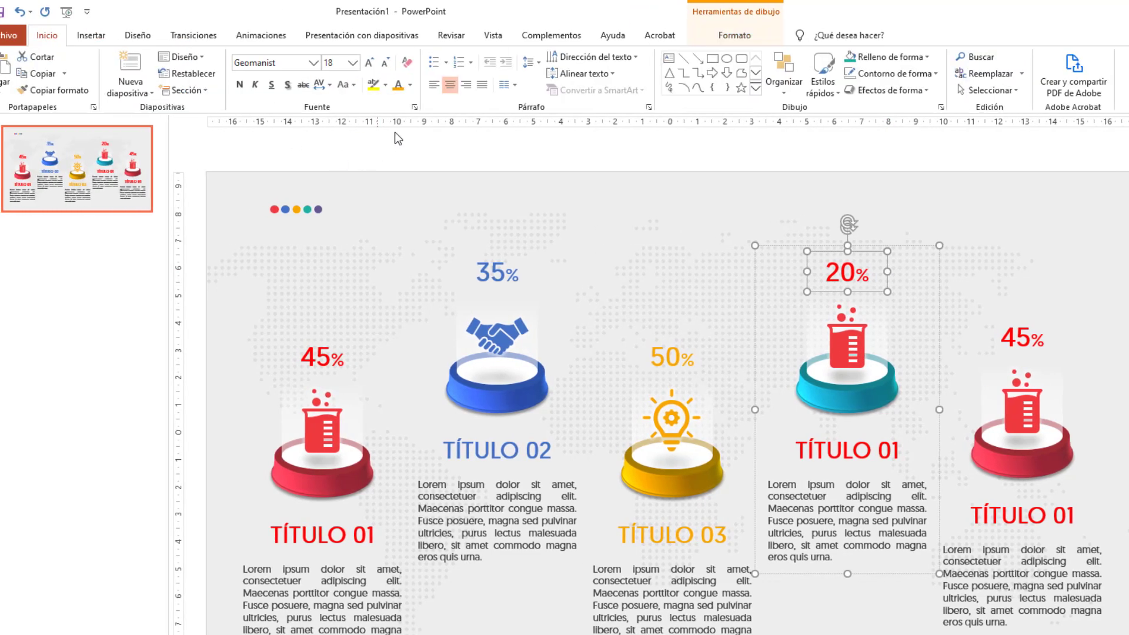
{"action": "left_click", "coordinate": [410, 85]}
{"action": "left_click", "coordinate": [397, 227]}
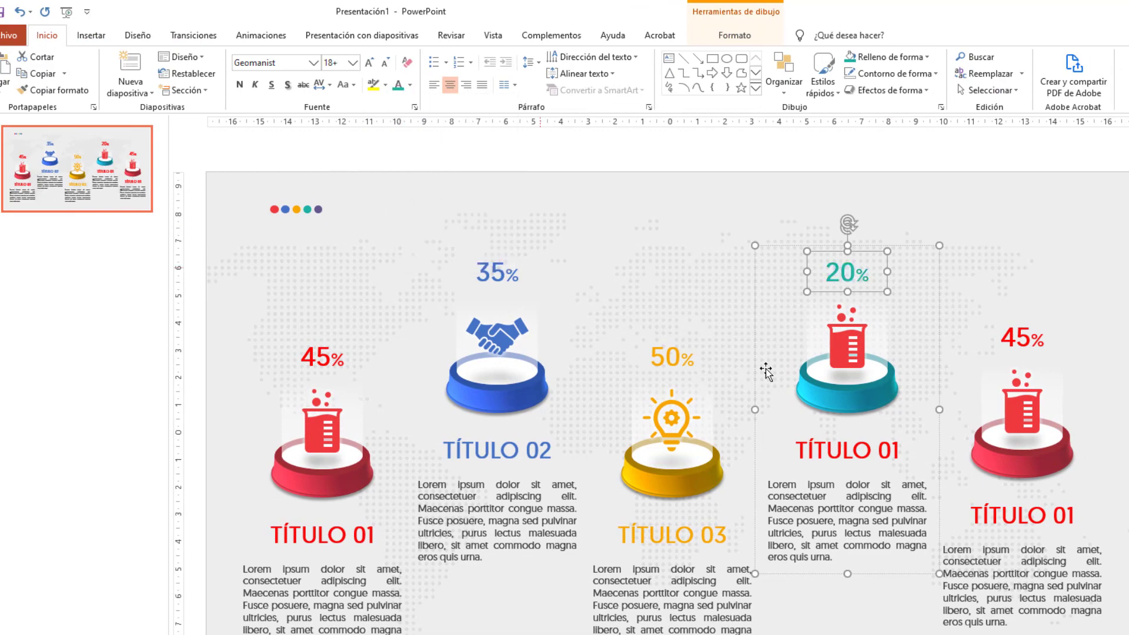
{"action": "left_click", "coordinate": [854, 353]}
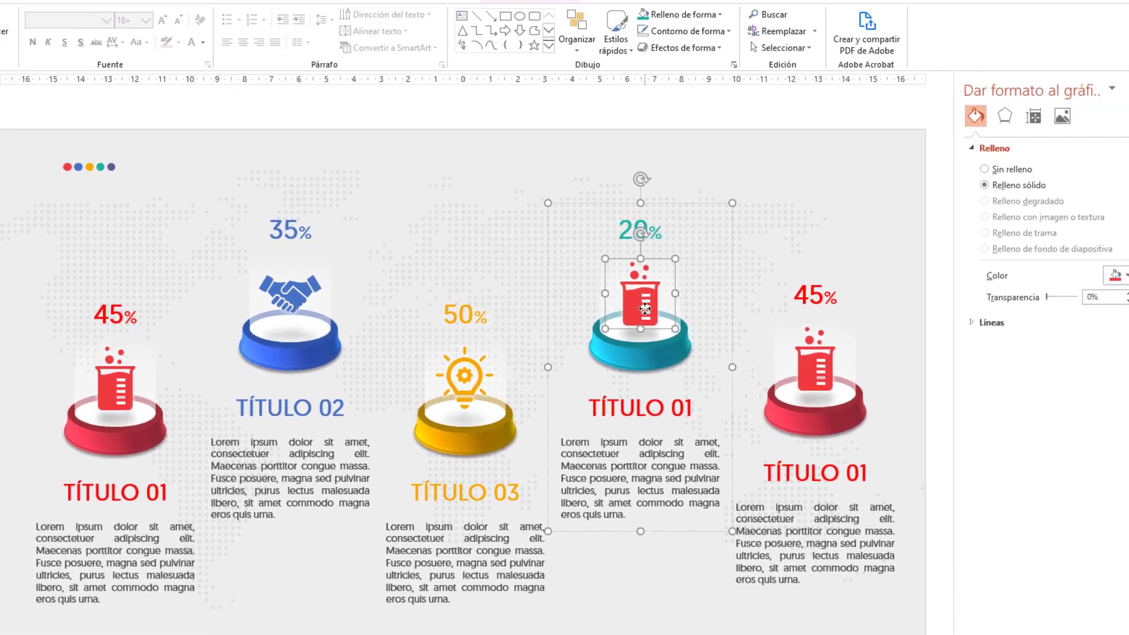
Replace the fourth column's beaker with the Comercio stacked-coins icon filled teal
{"action": "right_click", "coordinate": [644, 308]}
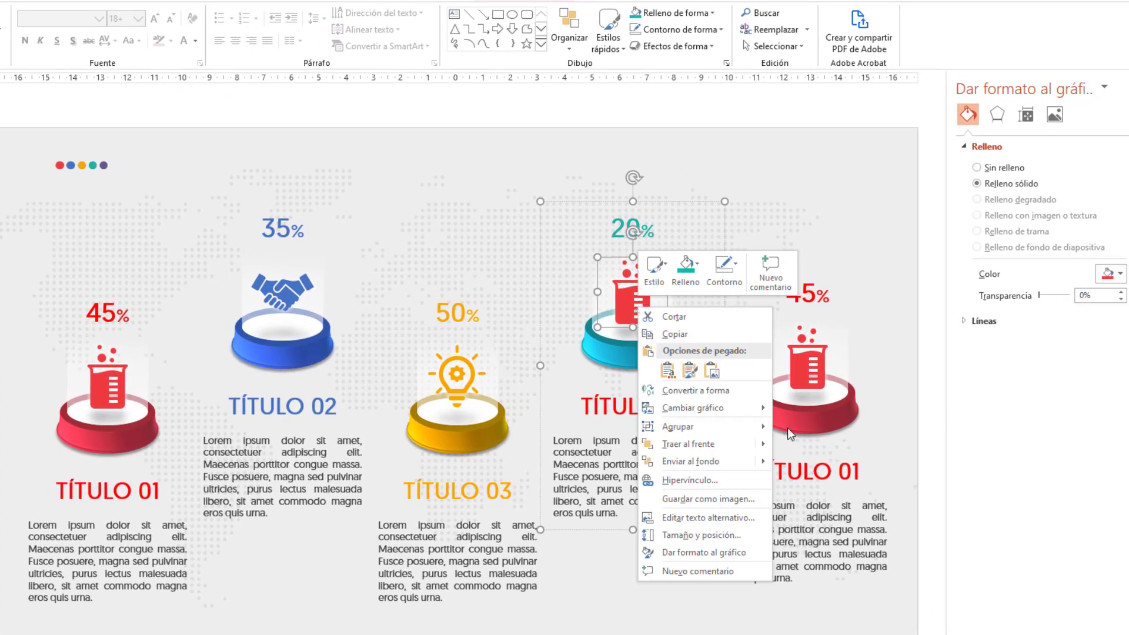
{"action": "left_click", "coordinate": [826, 441]}
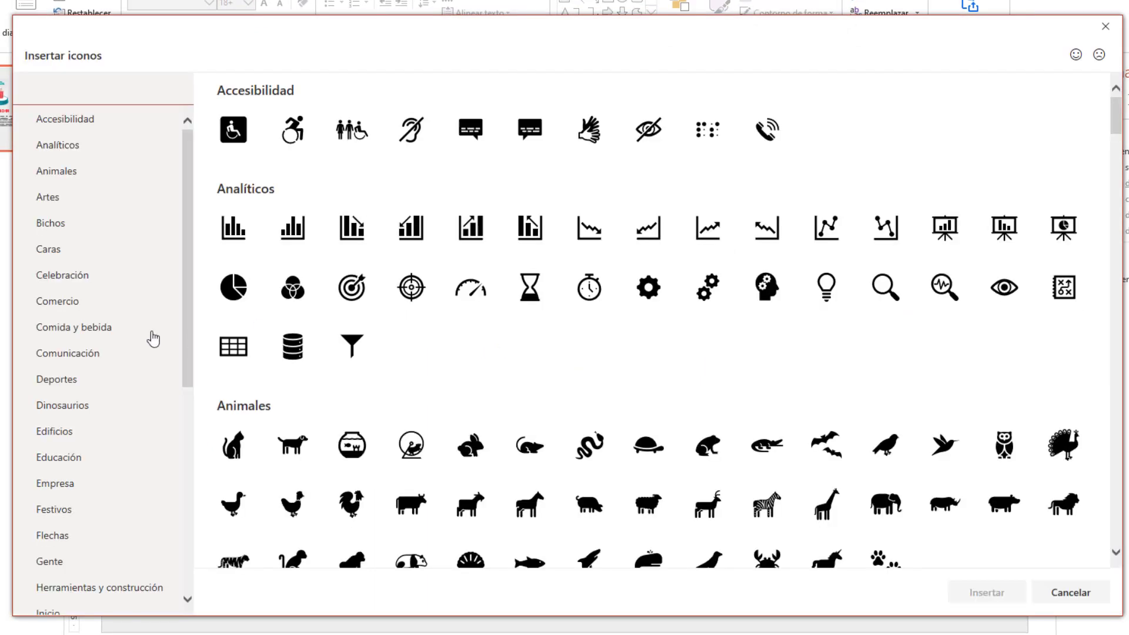
{"action": "scroll", "coordinate": [109, 394], "scroll_direction": "down", "scroll_amount": 4}
{"action": "scroll", "coordinate": [110, 382], "scroll_direction": "up", "scroll_amount": 3}
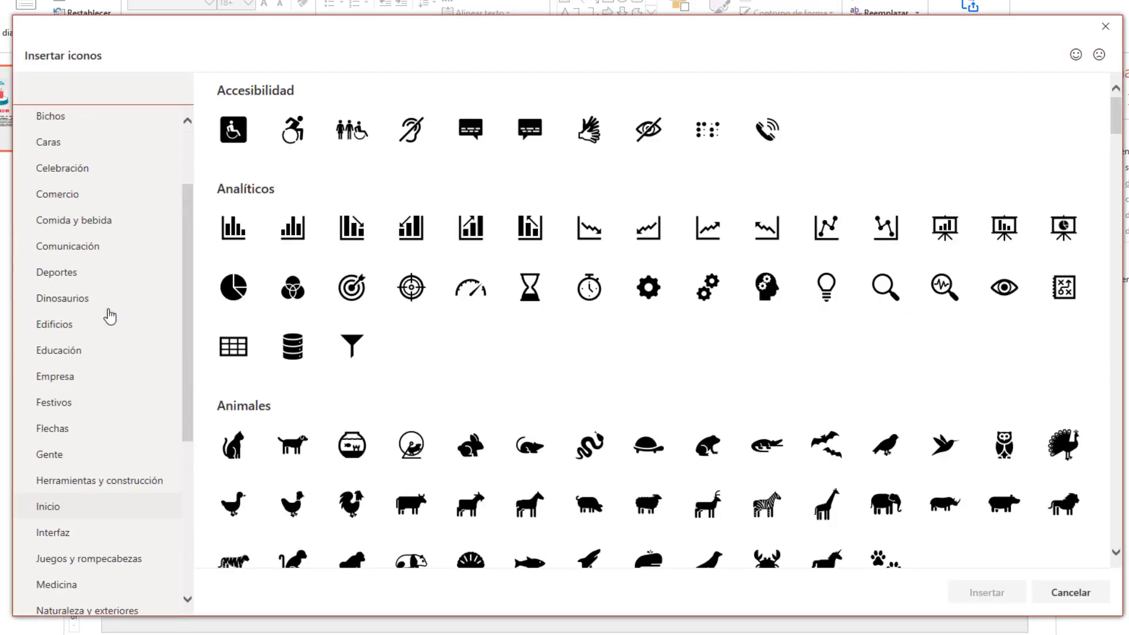
{"action": "scroll", "coordinate": [110, 316], "scroll_direction": "up", "scroll_amount": 2}
{"action": "left_click", "coordinate": [79, 311]}
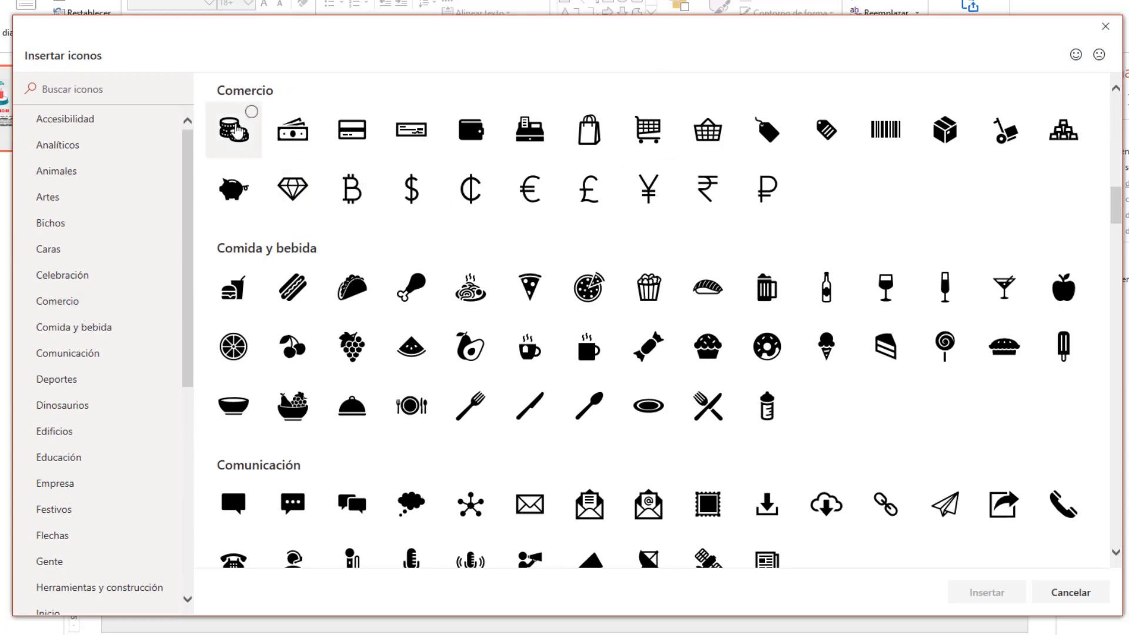
{"action": "left_click", "coordinate": [235, 130]}
{"action": "left_click", "coordinate": [973, 592]}
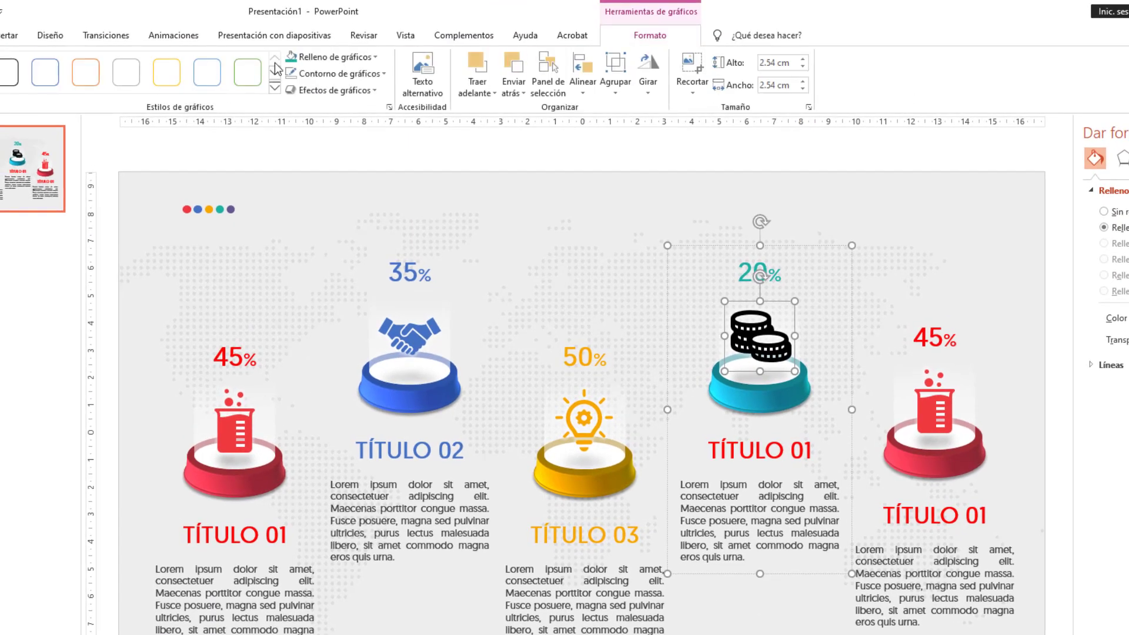
{"action": "left_click", "coordinate": [292, 57]}
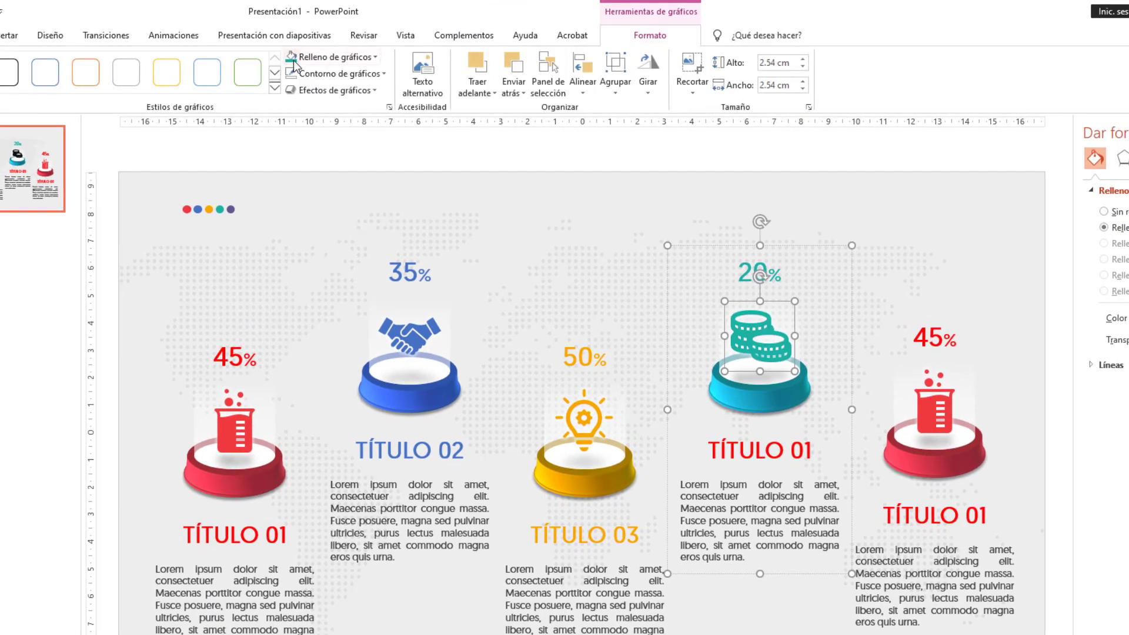
Change the fourth column's title to TÍTULO 04
{"action": "left_click", "coordinate": [810, 452]}
{"action": "key", "text": "BackSpace"}
{"action": "type", "text": "4"}
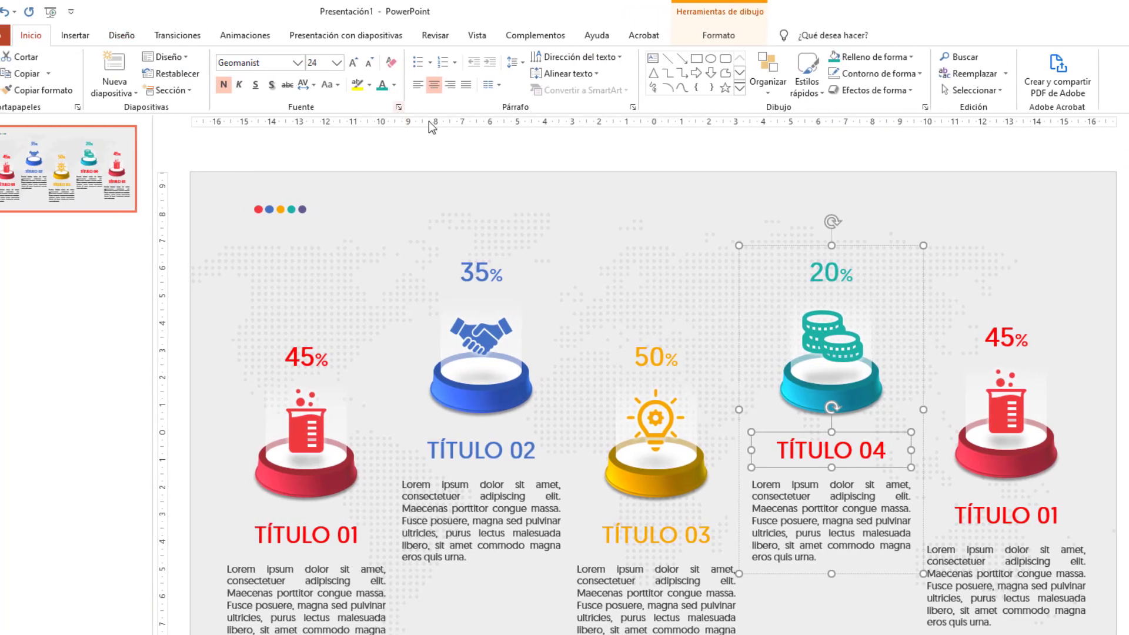
Fill the fifth column's pedestal with the purple sampled from the purple dot
{"action": "left_click", "coordinate": [994, 469]}
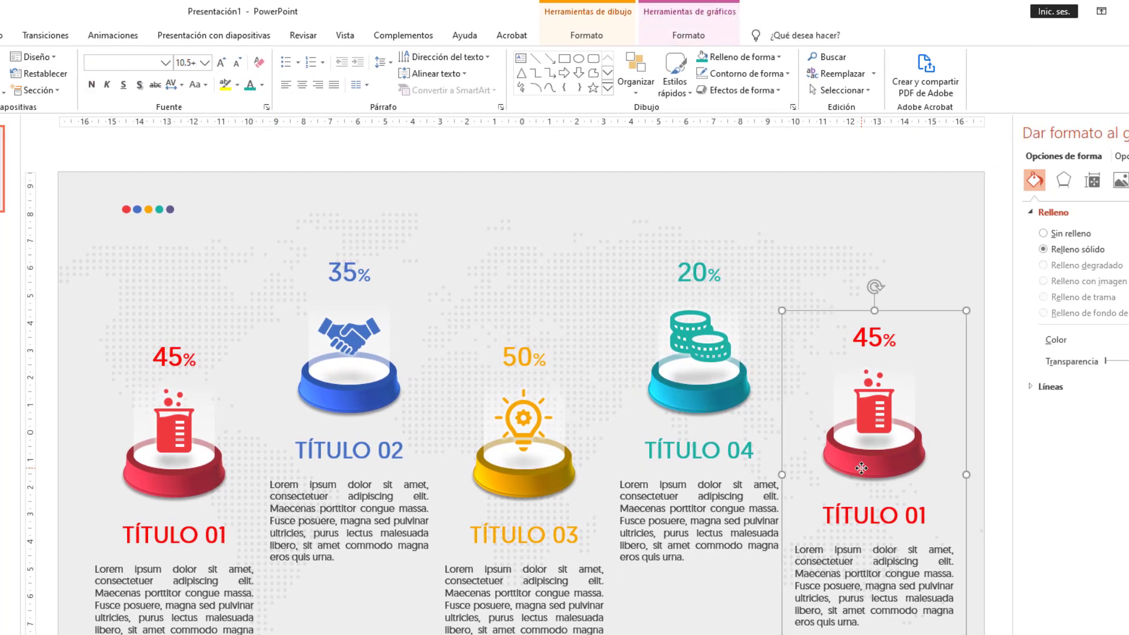
{"action": "left_click", "coordinate": [861, 467]}
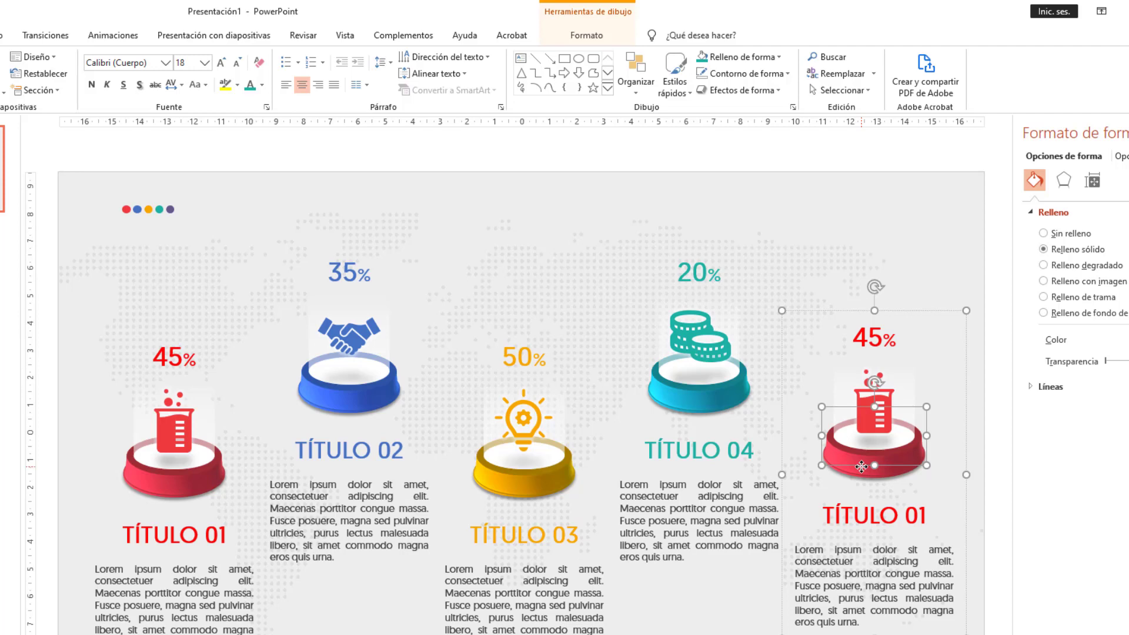
{"action": "left_click", "coordinate": [600, 40]}
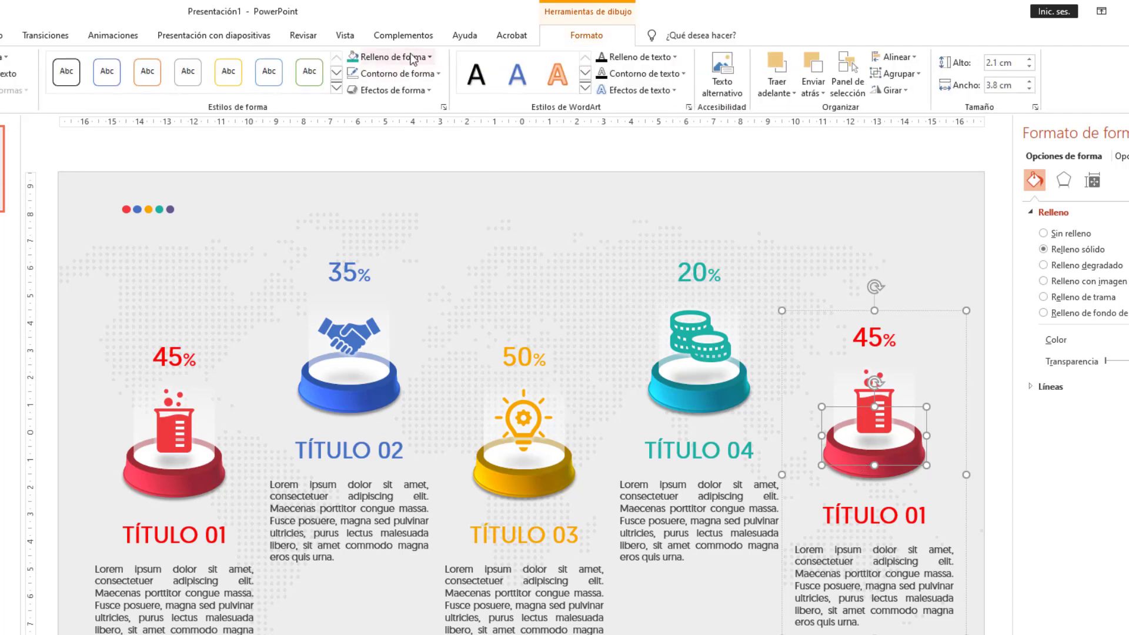
{"action": "left_click", "coordinate": [391, 56]}
{"action": "left_click", "coordinate": [406, 251]}
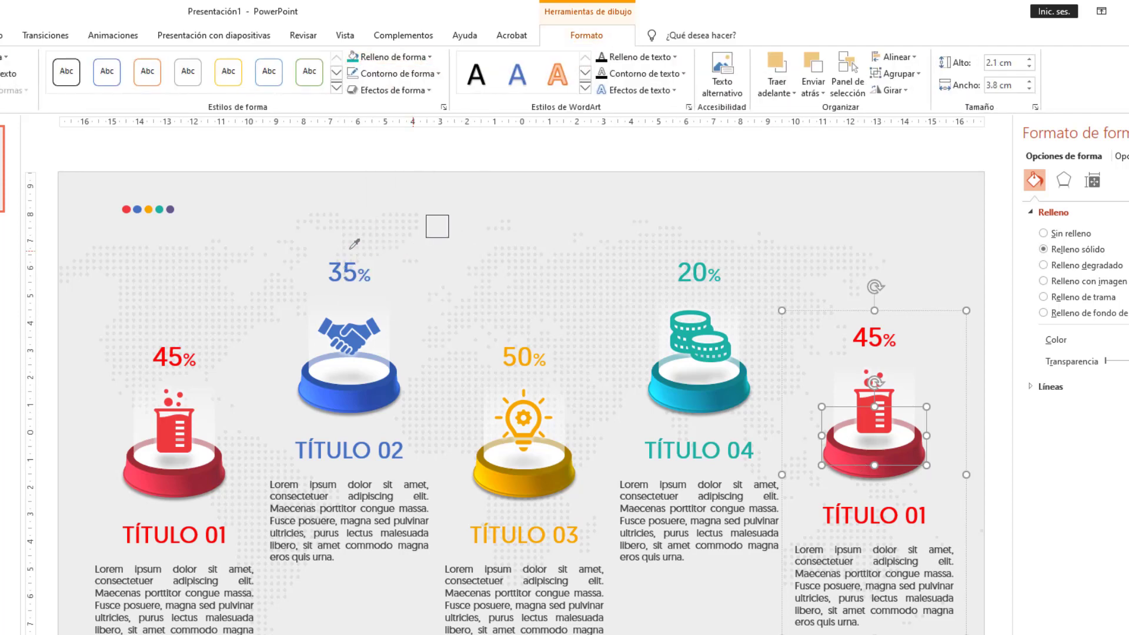
{"action": "left_click", "coordinate": [170, 209]}
Change the fifth column's 45% to 65% and colour it purple
{"action": "left_click", "coordinate": [881, 332]}
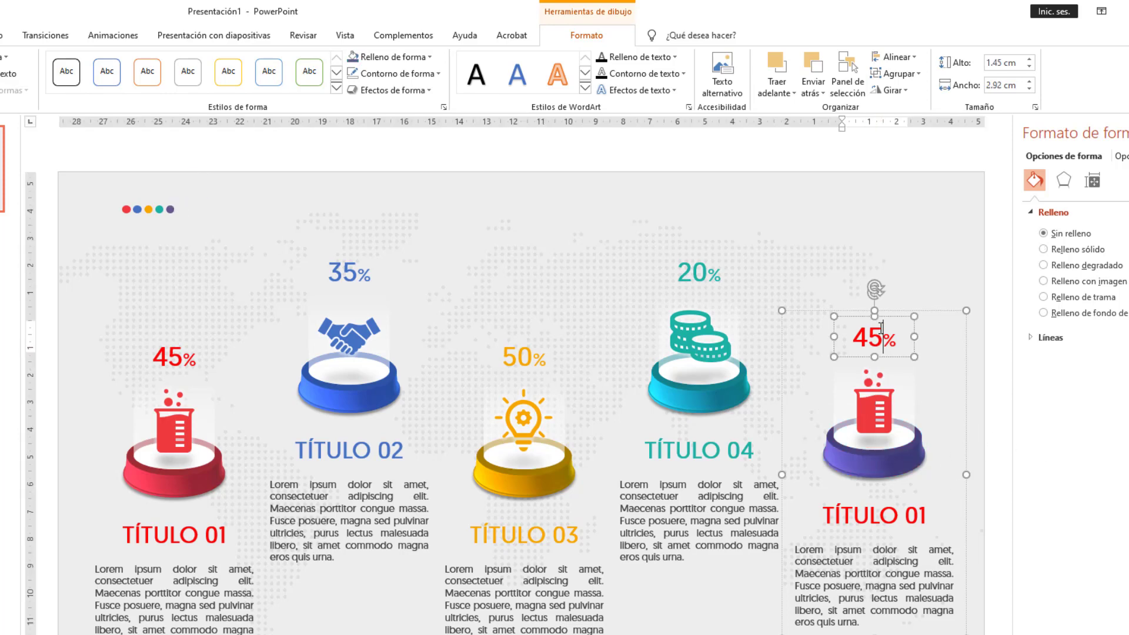
{"action": "key", "text": "shift+Left"}
{"action": "key", "text": "shift+Left"}
{"action": "type", "text": "65"}
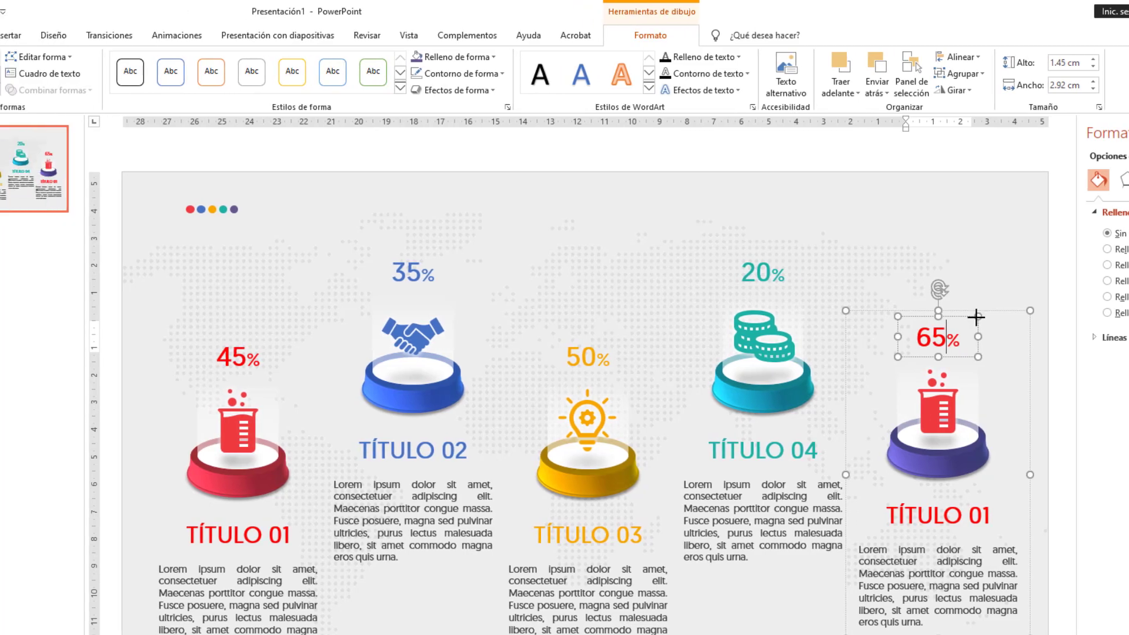
{"action": "left_click", "coordinate": [913, 317]}
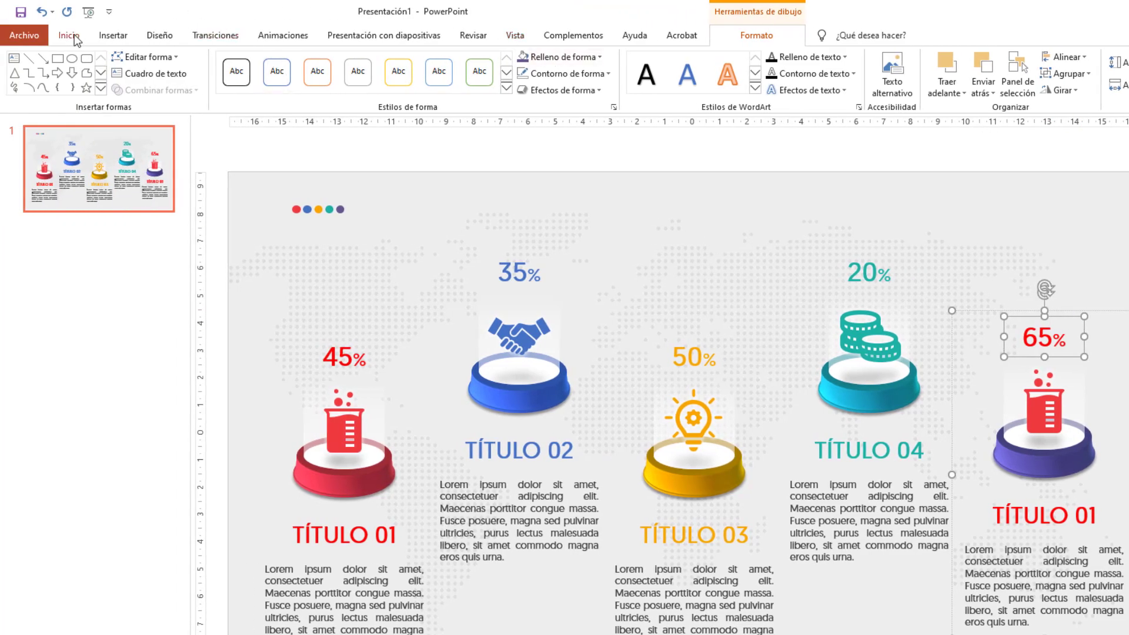
{"action": "left_click", "coordinate": [69, 35]}
{"action": "left_click", "coordinate": [432, 85]}
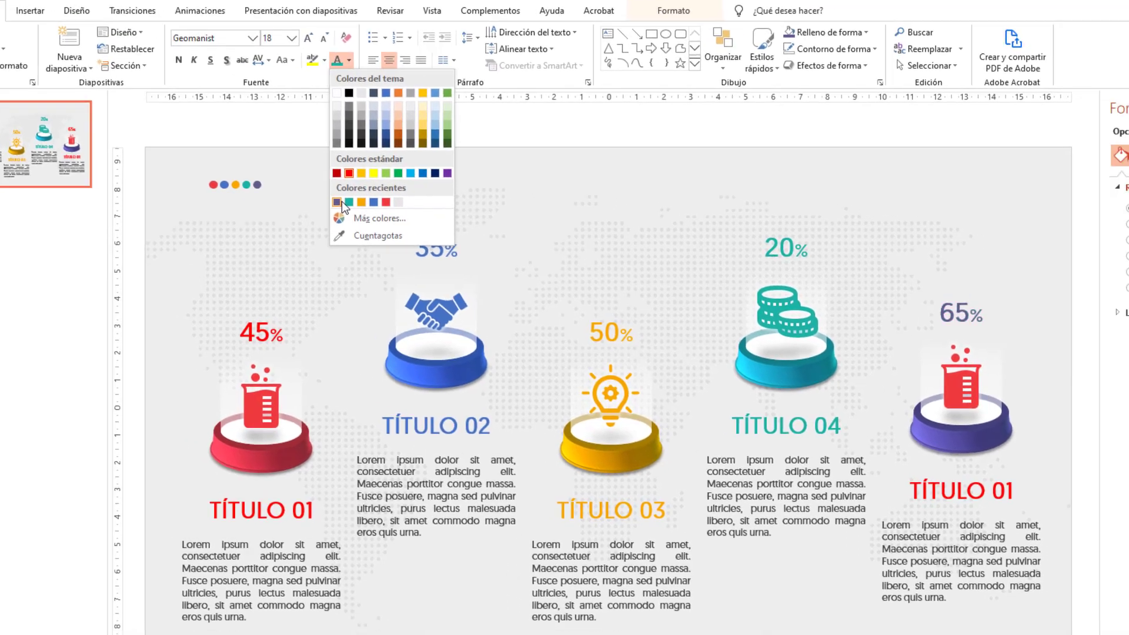
{"action": "left_click", "coordinate": [418, 222]}
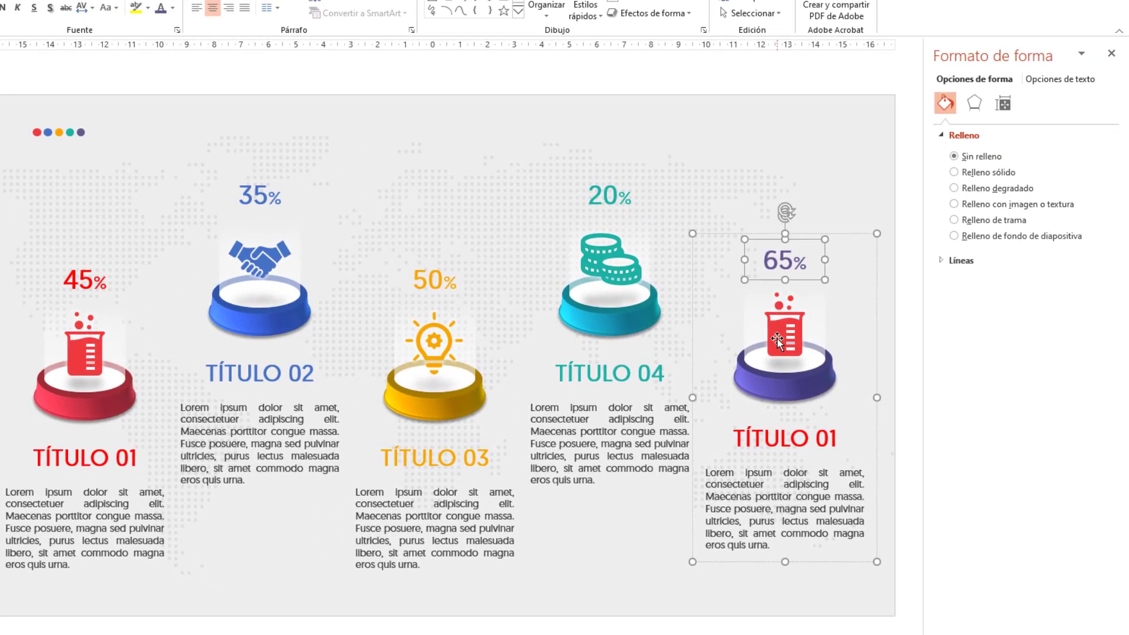
{"action": "left_click", "coordinate": [783, 338]}
Swap the fifth column's beaker for the Comercio shopping-cart icon filled purple
{"action": "right_click", "coordinate": [776, 333]}
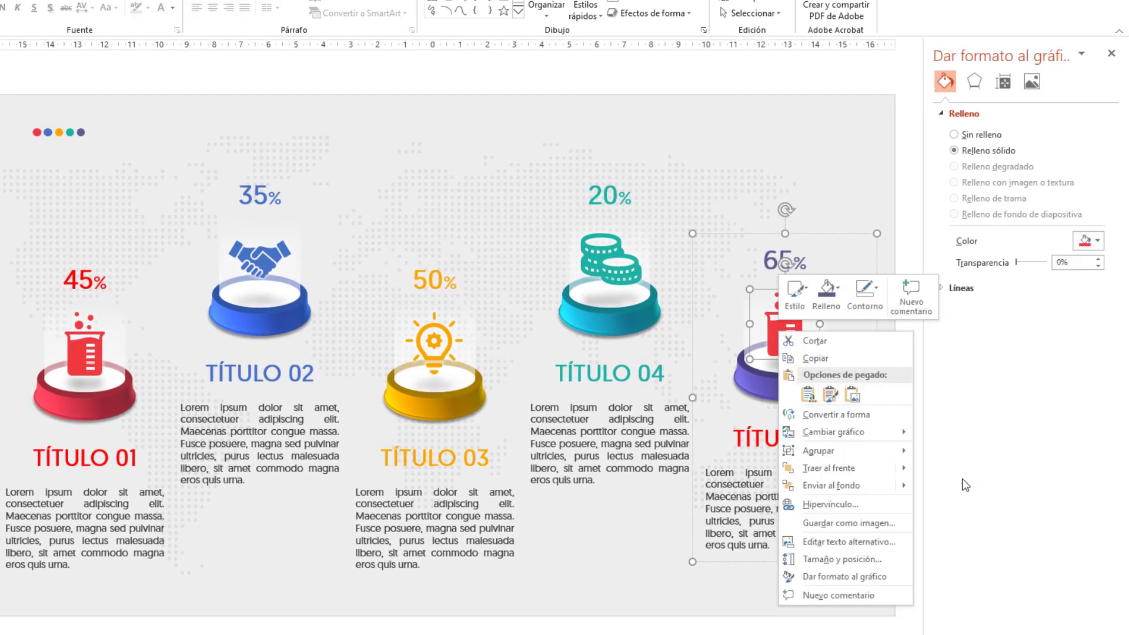
{"action": "left_click", "coordinate": [976, 469]}
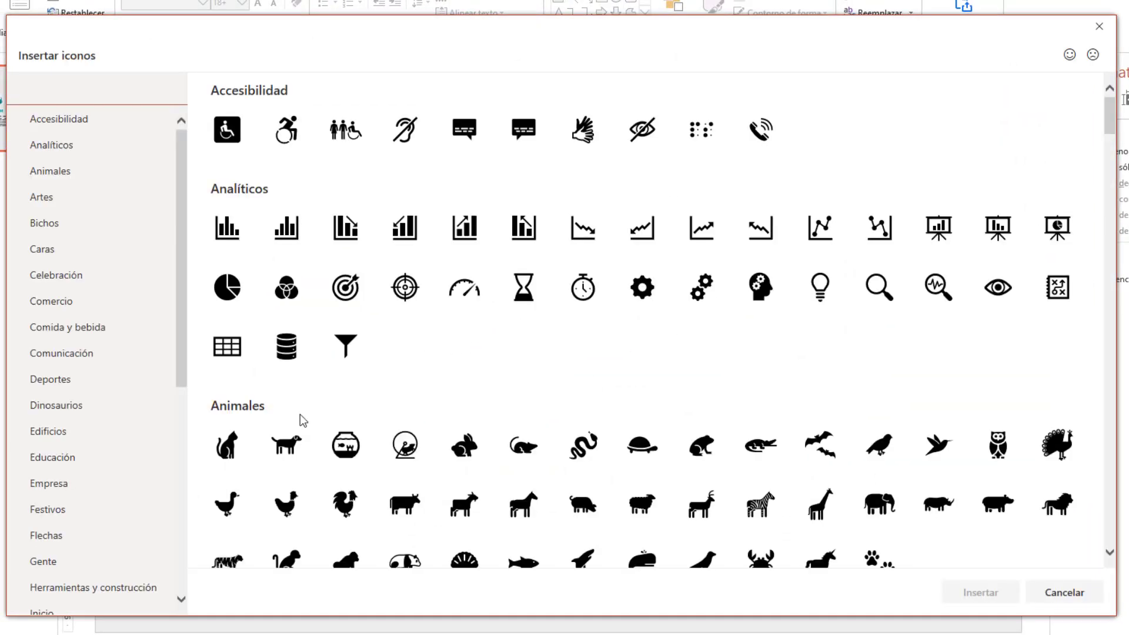
{"action": "left_click", "coordinate": [76, 301]}
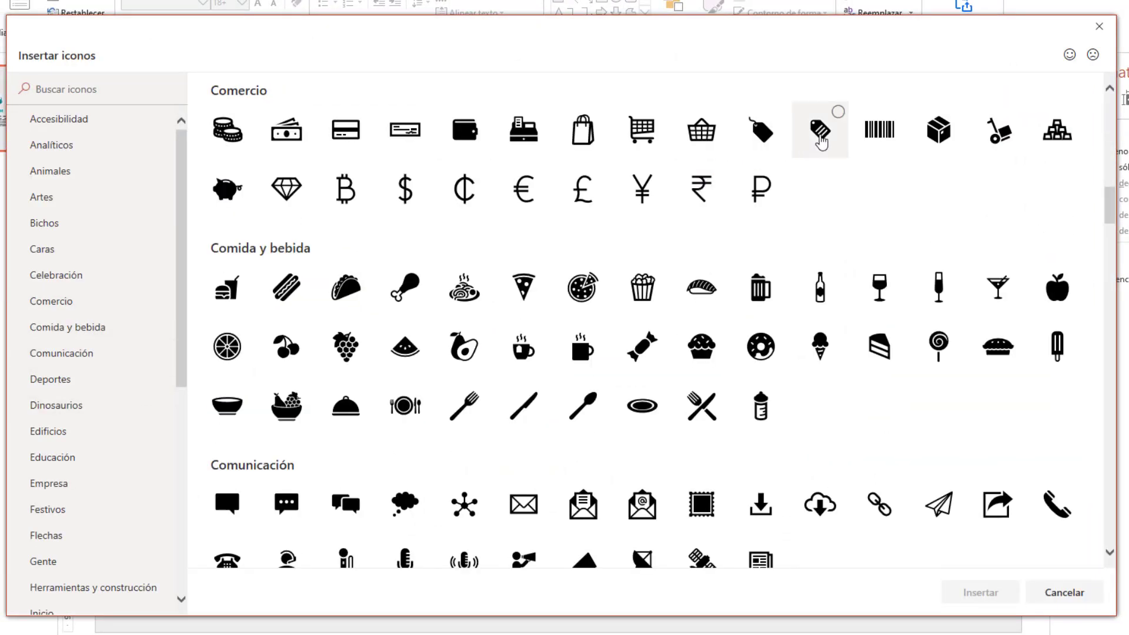
{"action": "left_click", "coordinate": [662, 136]}
{"action": "left_click", "coordinate": [992, 594]}
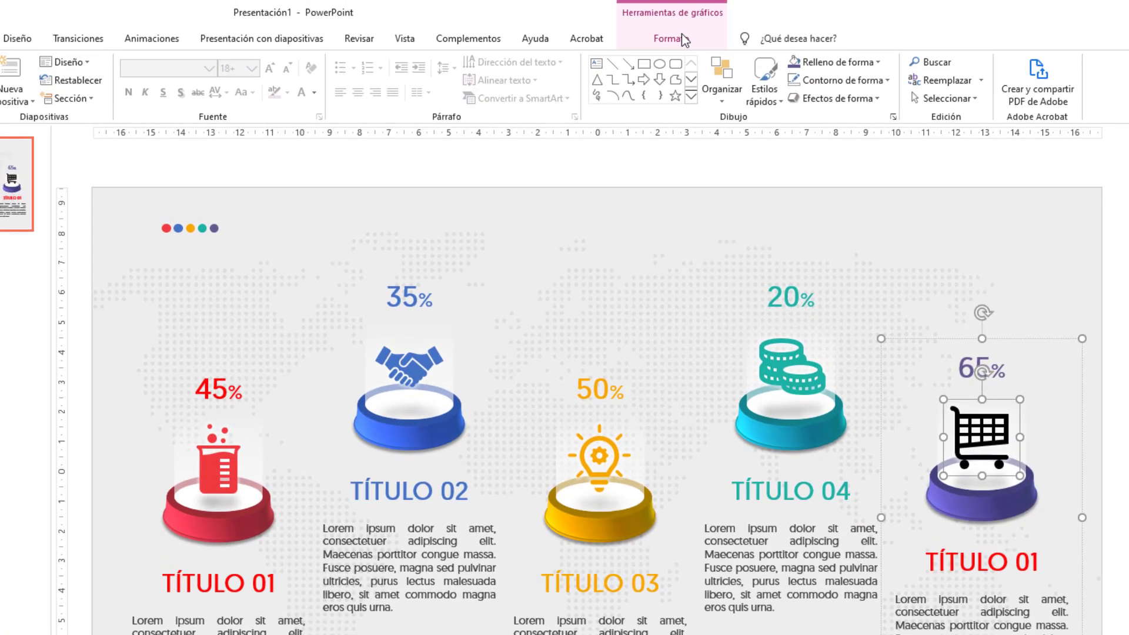
{"action": "left_click", "coordinate": [682, 39]}
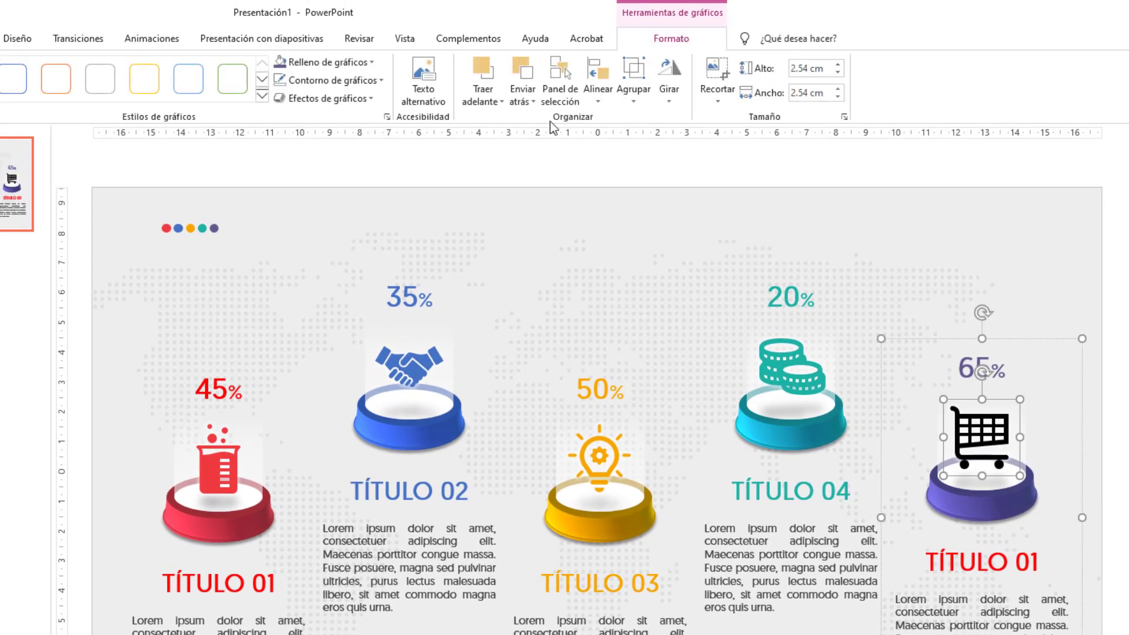
{"action": "left_click", "coordinate": [329, 61]}
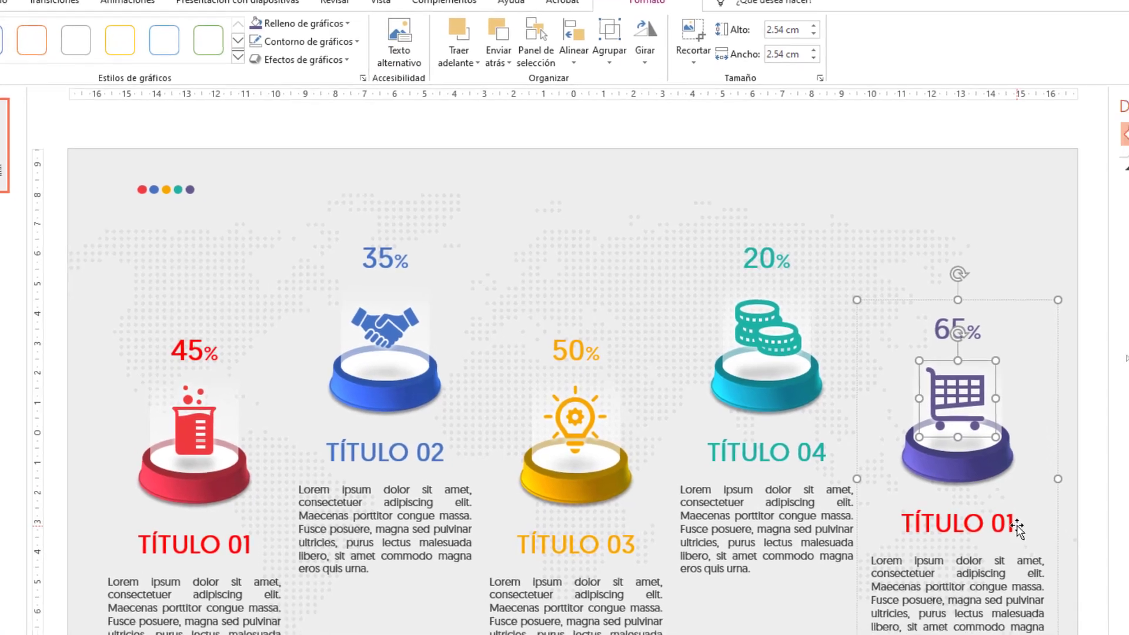
{"action": "left_click", "coordinate": [1038, 562]}
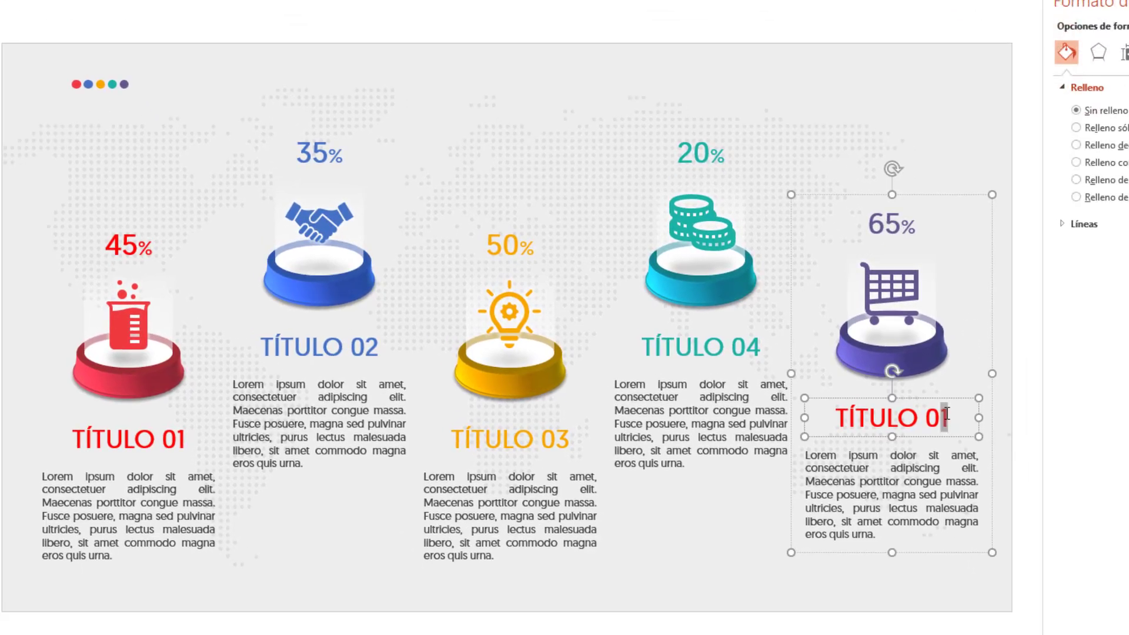
Change the fifth heading to a purple TÍTULO 05, then preview the slideshow and return
{"action": "type", "text": "5"}
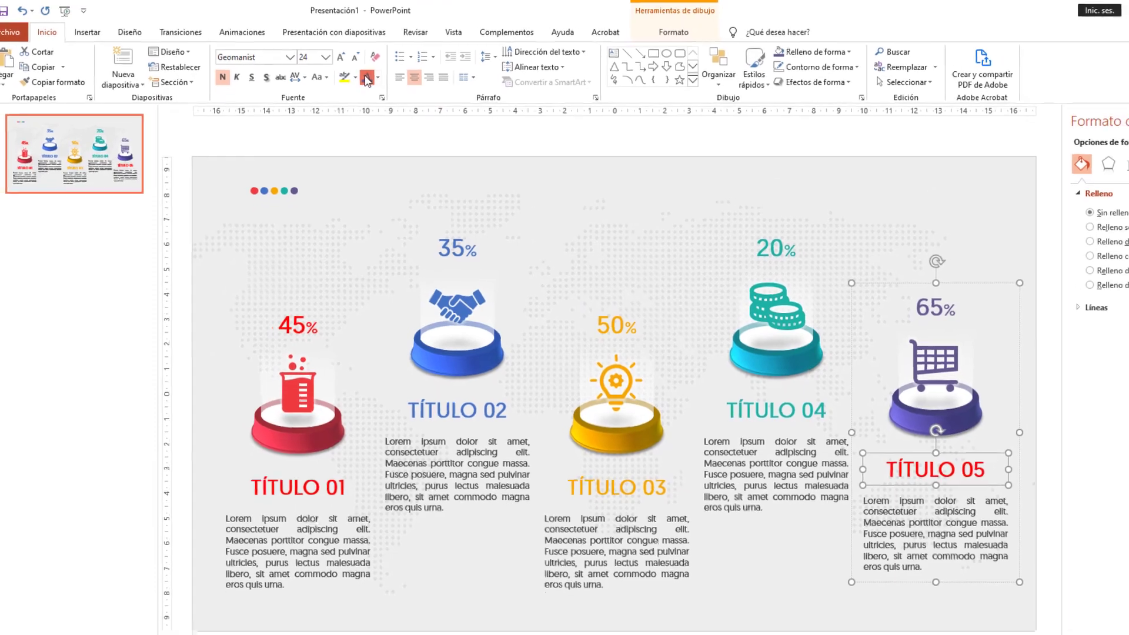
{"action": "key", "text": "F5"}
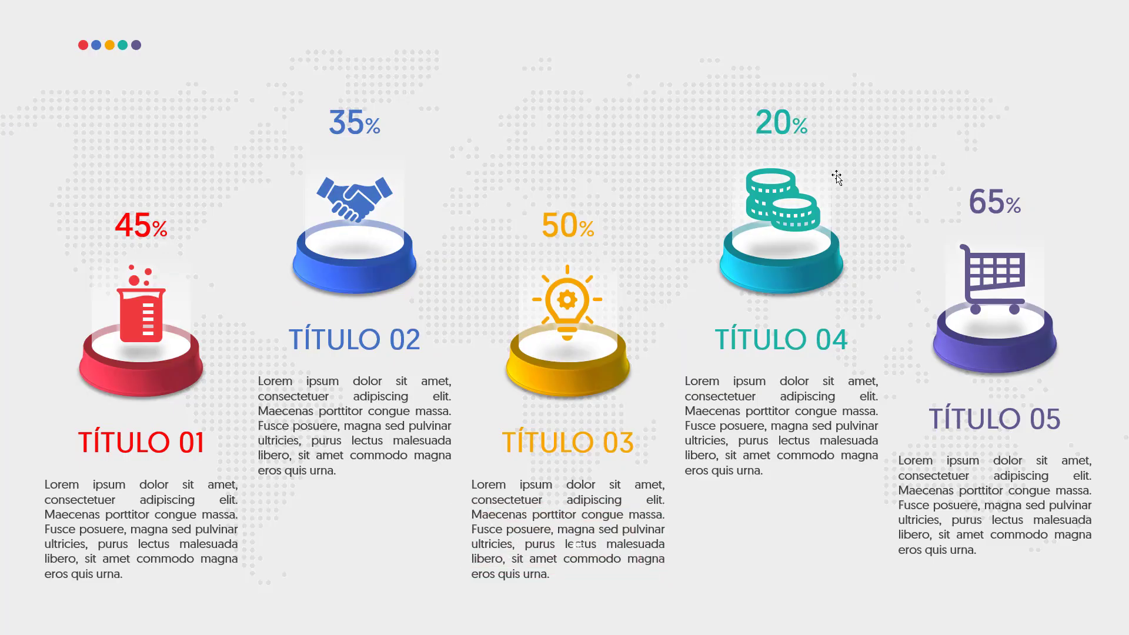
{"action": "key", "text": "Escape"}
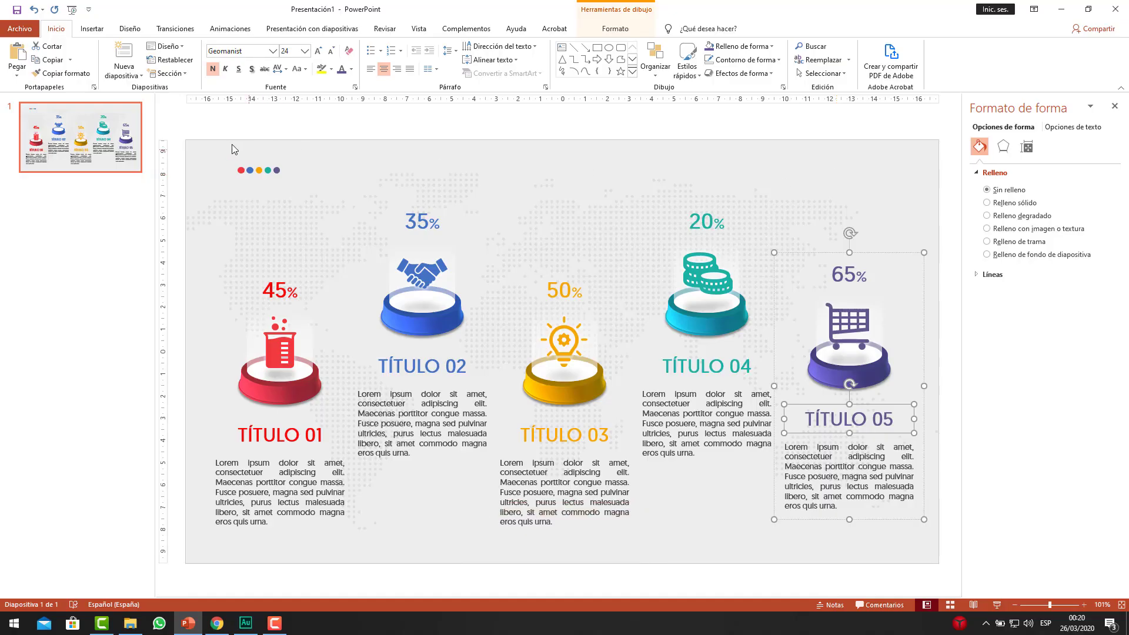
Group the five coloured dots into a single shape
{"action": "left_click_drag", "start_coordinate": [227, 150], "coordinate": [283, 174]}
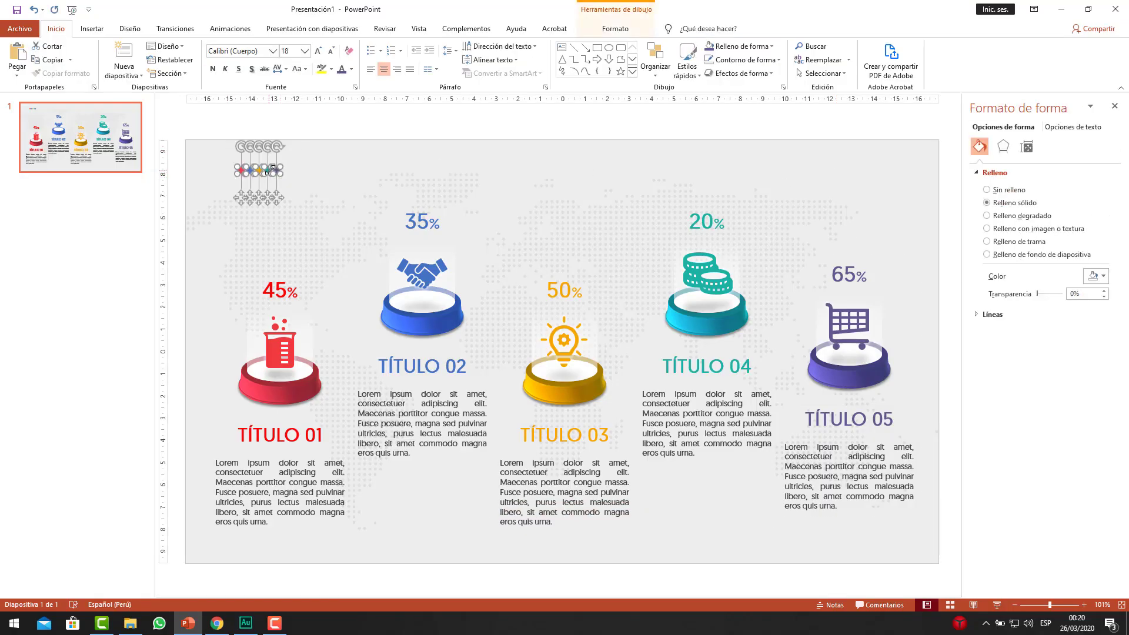
{"action": "right_click", "coordinate": [263, 171]}
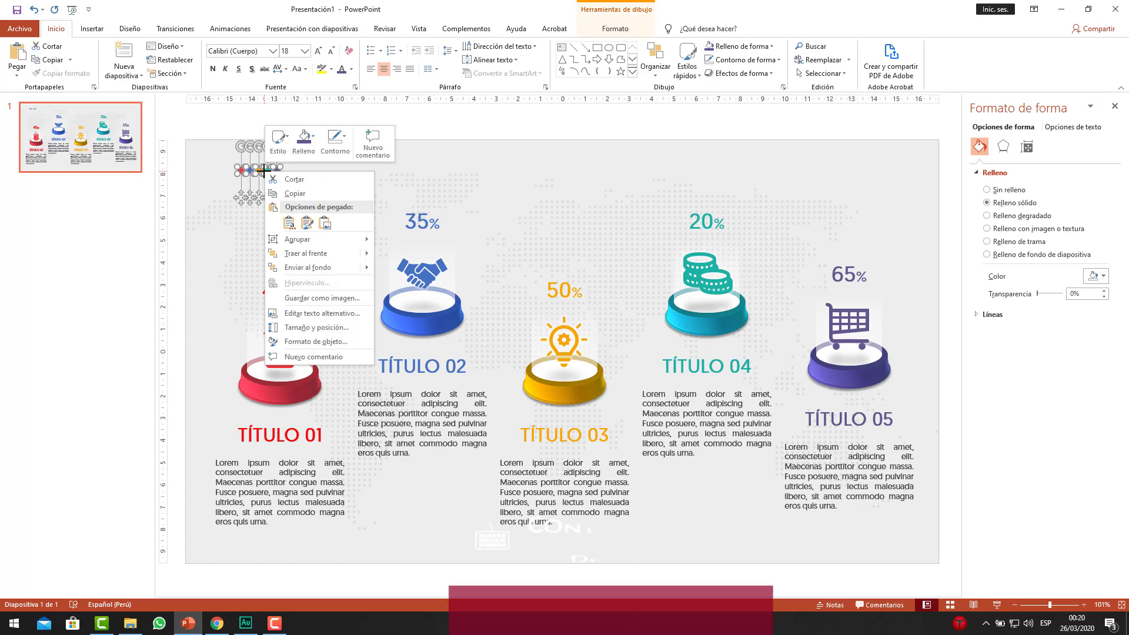
{"action": "left_click", "coordinate": [221, 151]}
{"action": "scroll", "coordinate": [221, 150], "scroll_direction": "up", "scroll_amount": 5, "text": "ctrl"}
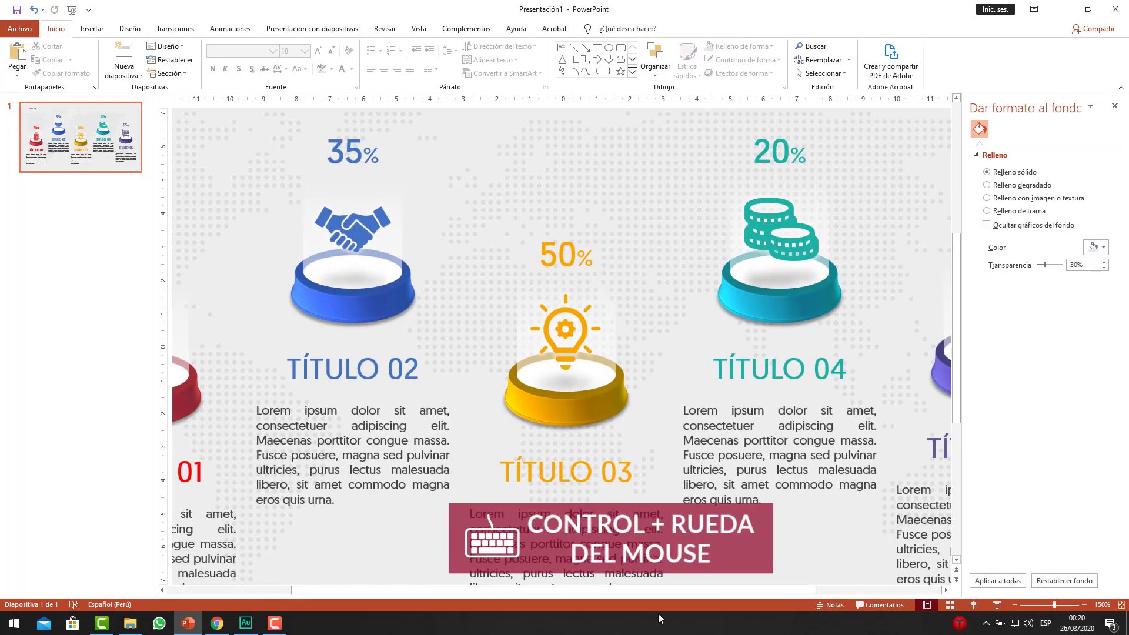
{"action": "left_click_drag", "start_coordinate": [577, 591], "coordinate": [500, 591]}
{"action": "left_click", "coordinate": [1114, 106]}
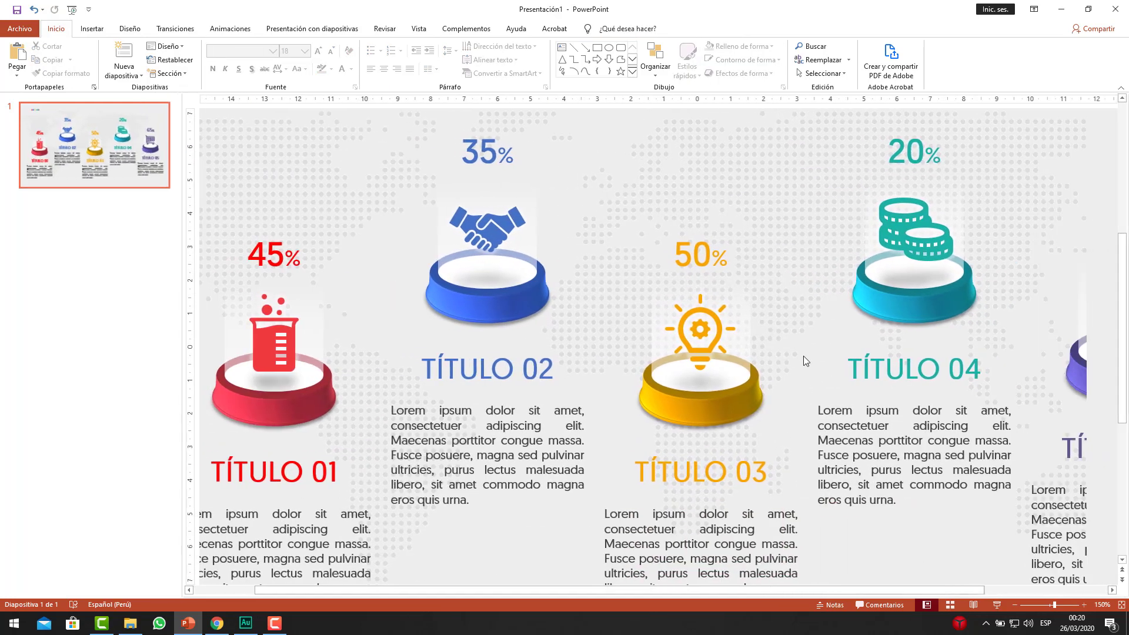
{"action": "left_click_drag", "start_coordinate": [639, 590], "coordinate": [582, 591]}
{"action": "scroll", "coordinate": [439, 343], "scroll_direction": "up", "scroll_amount": 3}
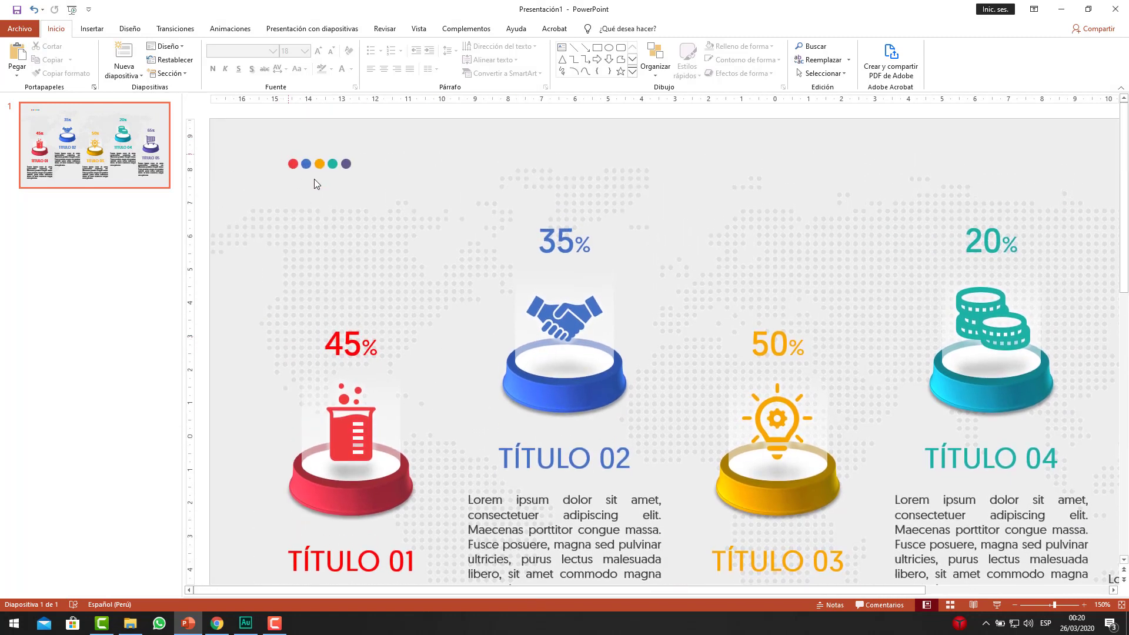
{"action": "left_click_drag", "start_coordinate": [275, 134], "coordinate": [361, 184]}
{"action": "right_click", "coordinate": [332, 165]}
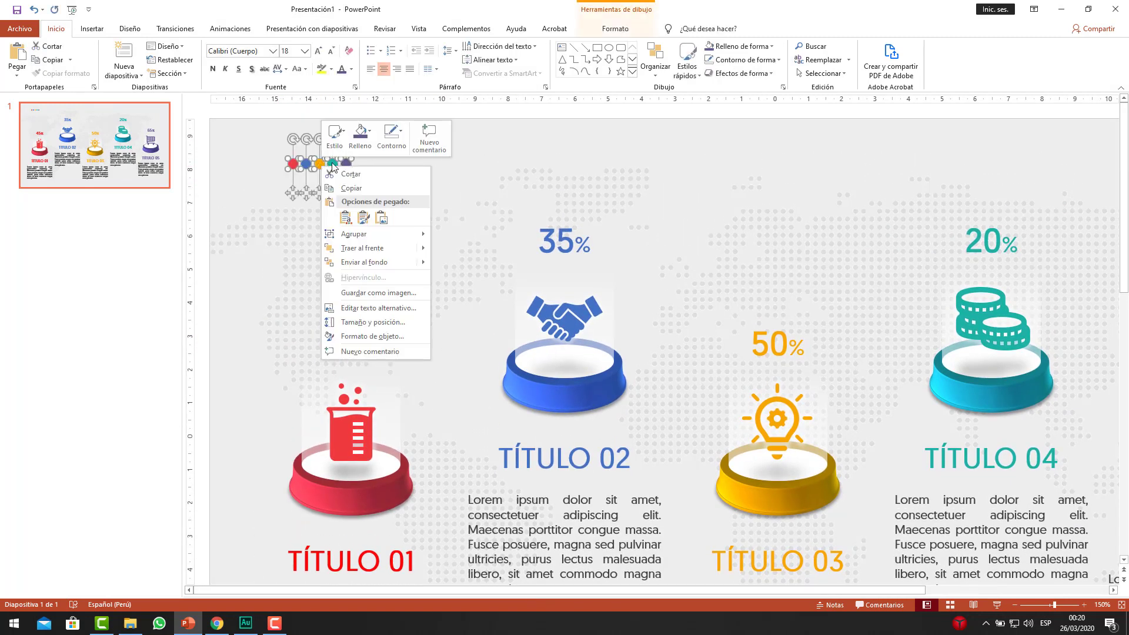
{"action": "left_click", "coordinate": [456, 238]}
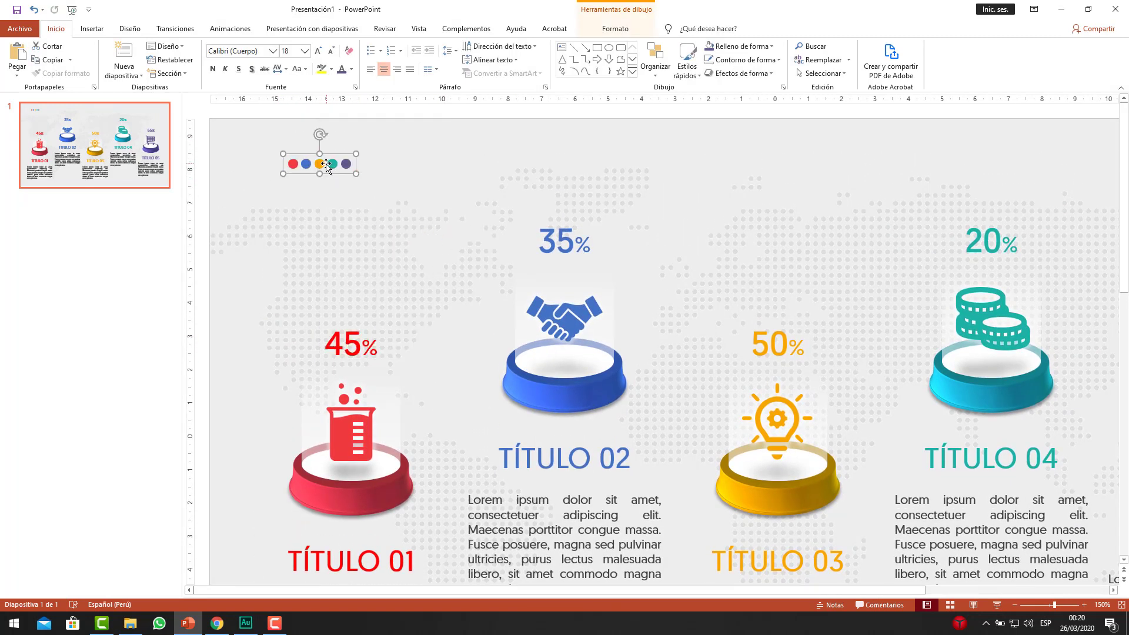
Move the dot group up toward the top centre of the slide
{"action": "mouse_move", "coordinate": [326, 165]}
{"action": "left_mouse_down"}
{"action": "mouse_move", "coordinate": [770, 223]}
{"action": "mouse_move", "coordinate": [756, 147]}
{"action": "left_mouse_up"}
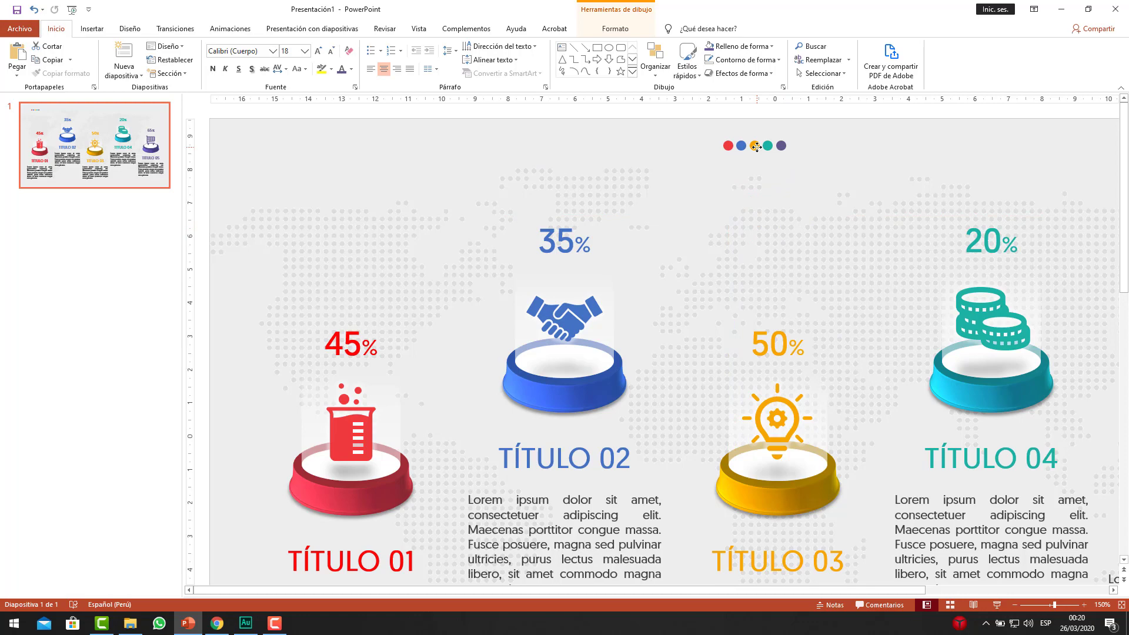
{"action": "left_click", "coordinate": [756, 147]}
{"action": "right_click", "coordinate": [757, 149]}
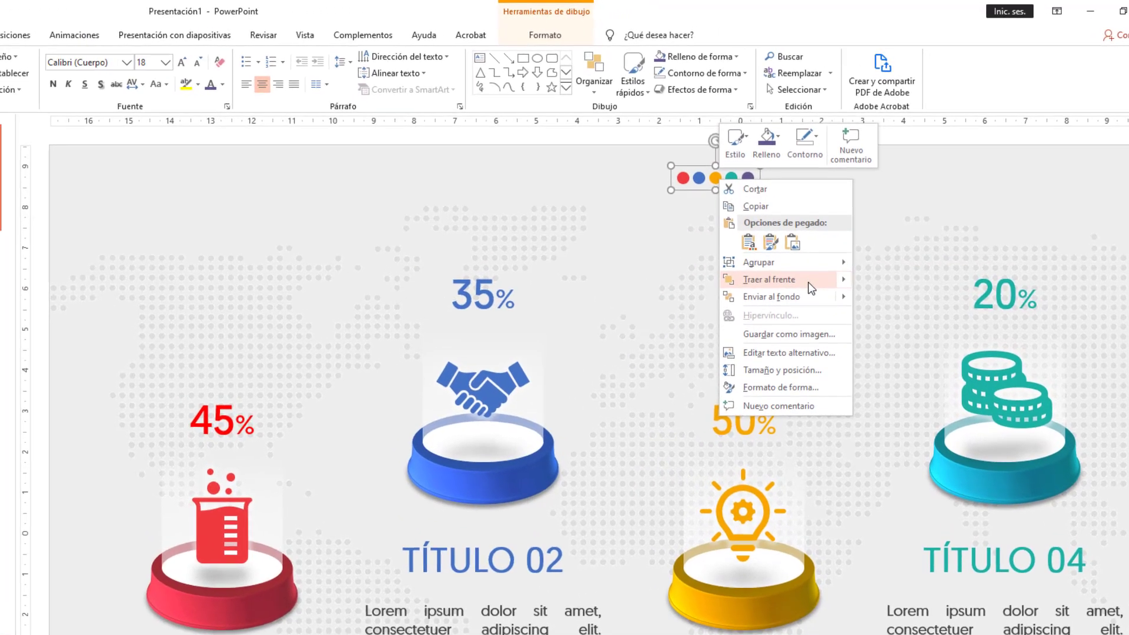
{"action": "left_click", "coordinate": [830, 230]}
{"action": "mouse_move", "coordinate": [729, 179]}
{"action": "left_mouse_down"}
{"action": "mouse_move", "coordinate": [773, 222]}
{"action": "mouse_move", "coordinate": [775, 148]}
{"action": "left_mouse_up"}
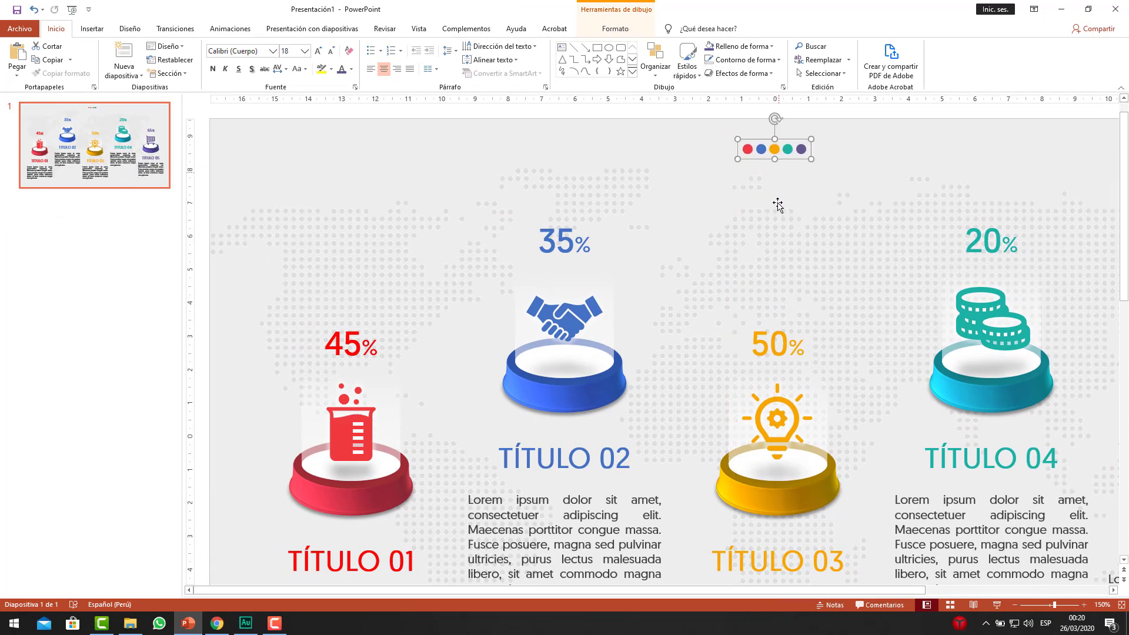
{"action": "scroll", "coordinate": [778, 204], "scroll_direction": "down", "scroll_amount": 4}
Centre the dot group horizontally and drop it slightly lower above the columns
{"action": "left_click", "coordinate": [627, 29]}
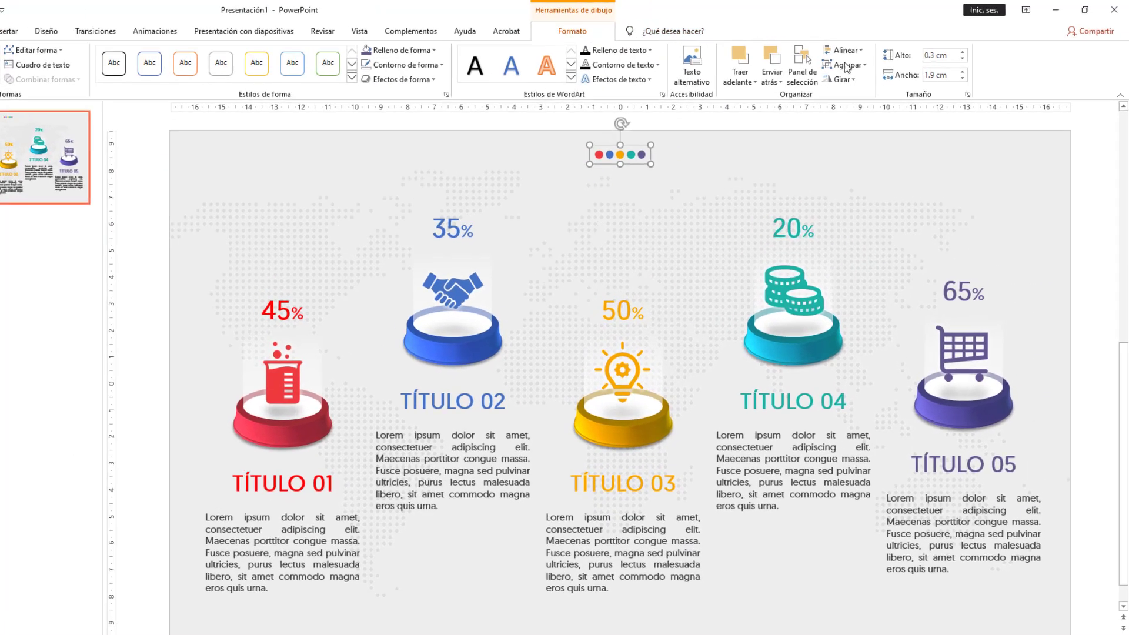
{"action": "left_click_drag", "start_coordinate": [669, 143], "coordinate": [649, 138]}
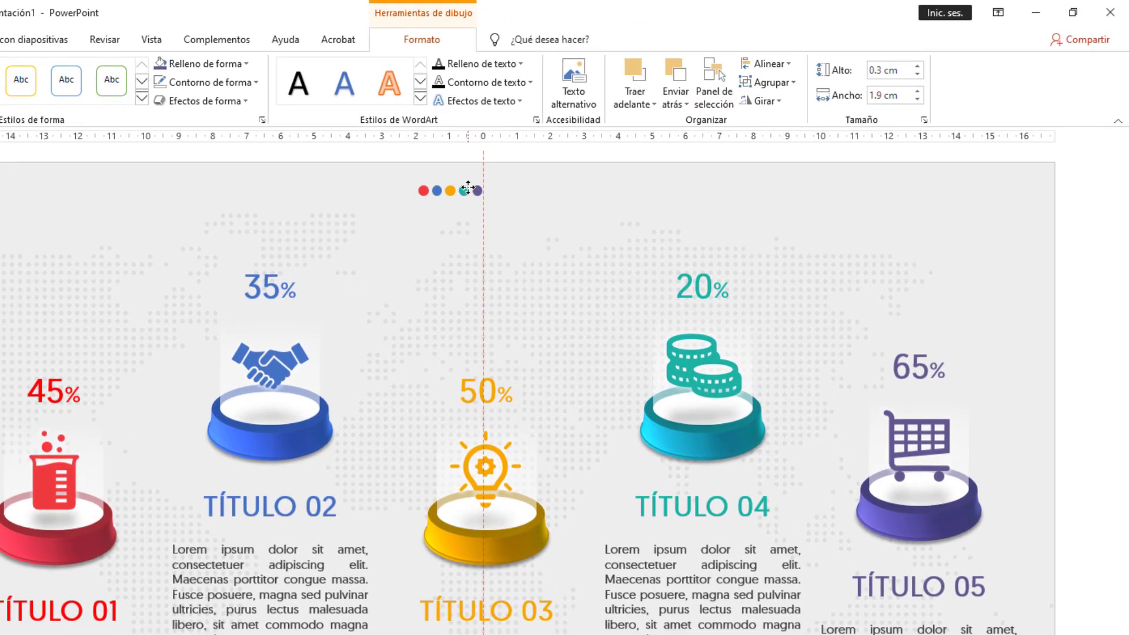
{"action": "left_click_drag", "start_coordinate": [468, 187], "coordinate": [468, 189]}
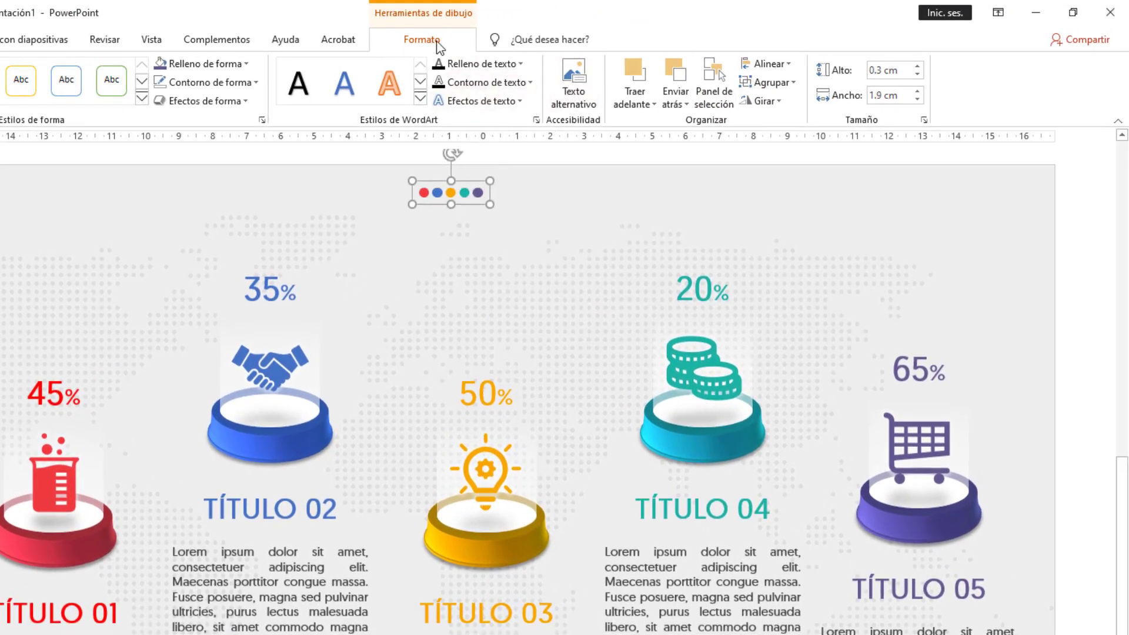
{"action": "left_click", "coordinate": [786, 62]}
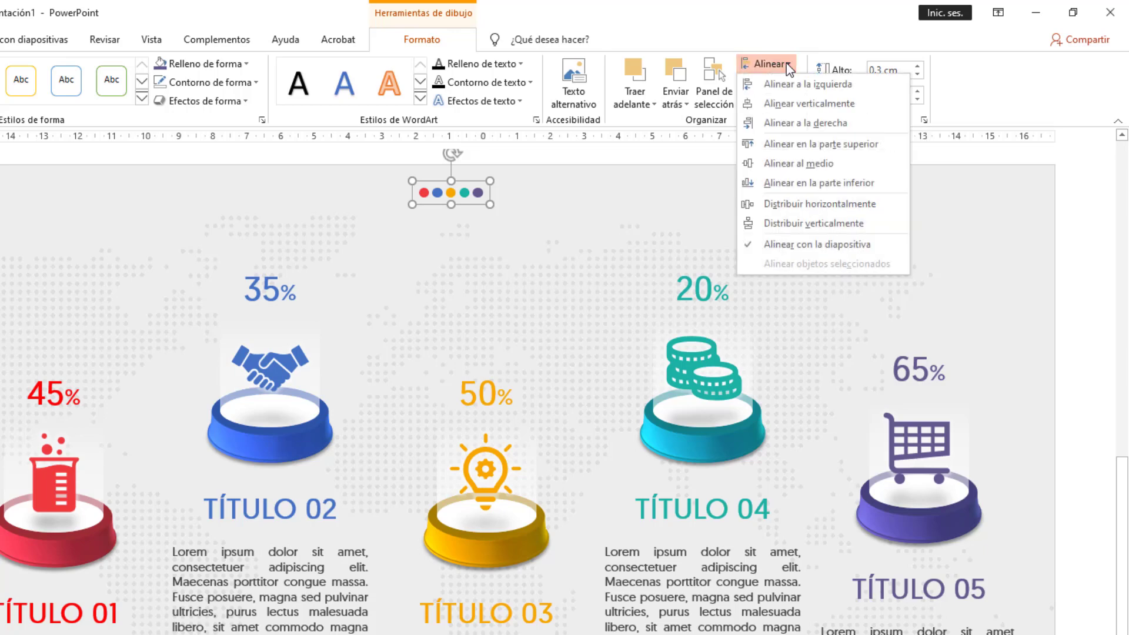
{"action": "left_click", "coordinate": [798, 105]}
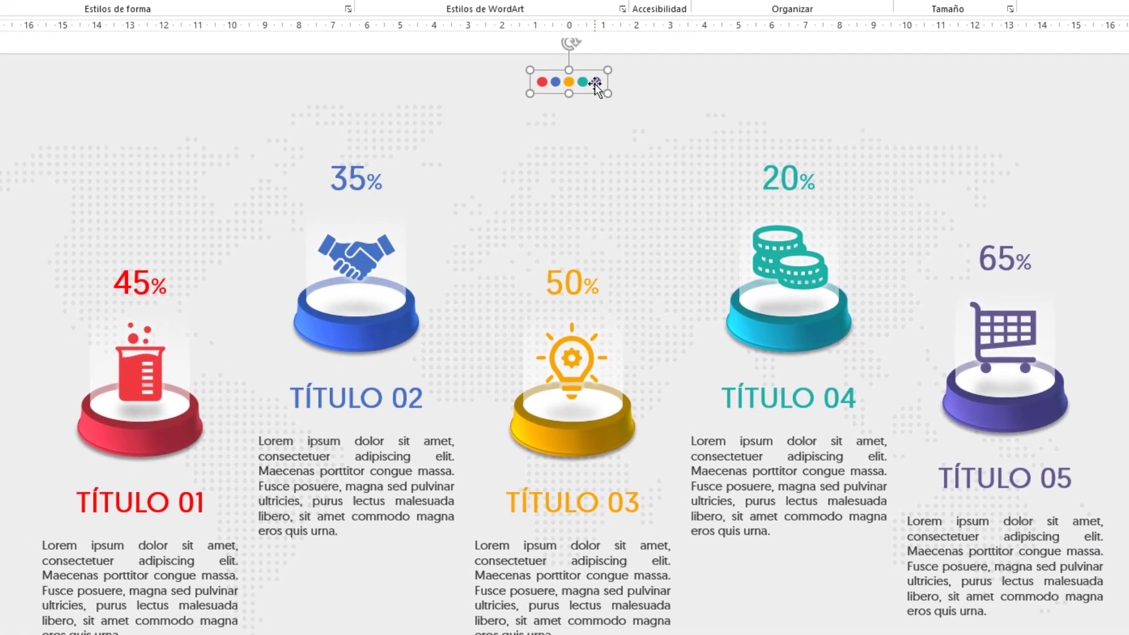
{"action": "mouse_move", "coordinate": [594, 82]}
{"action": "left_mouse_down"}
{"action": "mouse_move", "coordinate": [596, 169]}
{"action": "mouse_move", "coordinate": [599, 145]}
{"action": "left_mouse_up"}
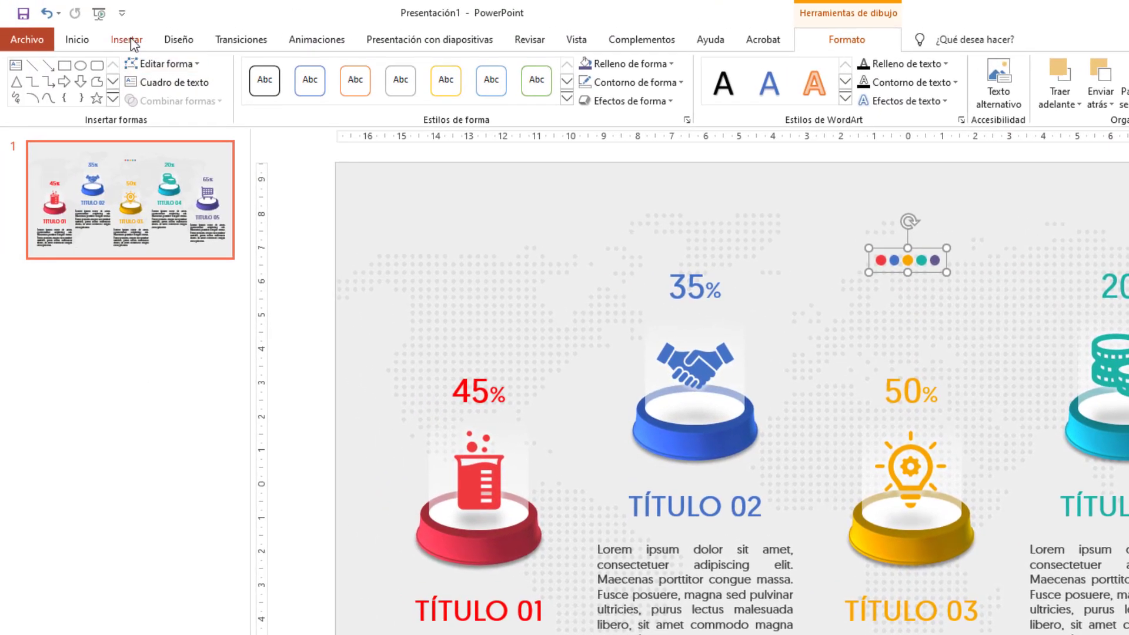
Draw a text box above the coloured dots containing the word INFOGRAFÍA
{"action": "left_click", "coordinate": [126, 39]}
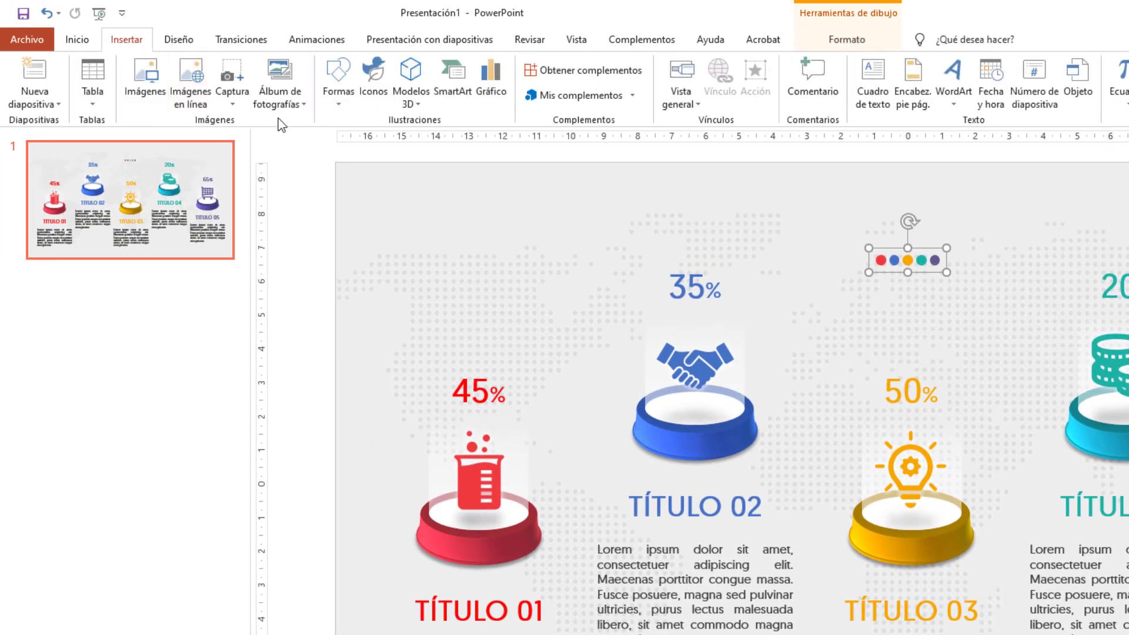
{"action": "left_click", "coordinate": [338, 101]}
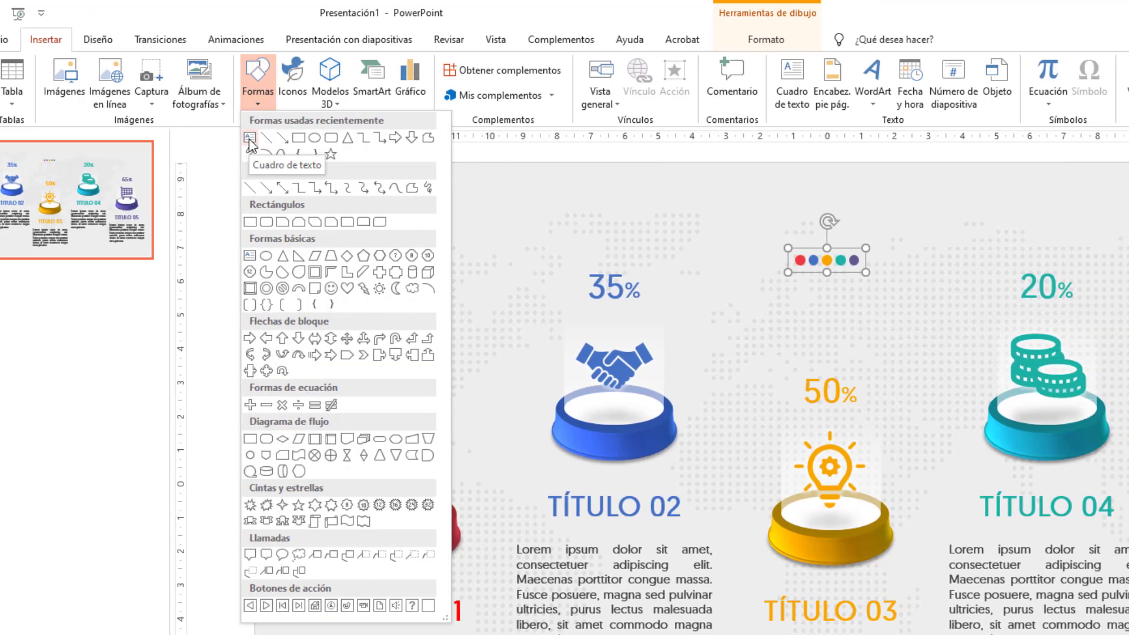
{"action": "left_click", "coordinate": [250, 140]}
{"action": "left_click_drag", "start_coordinate": [540, 182], "coordinate": [765, 228]}
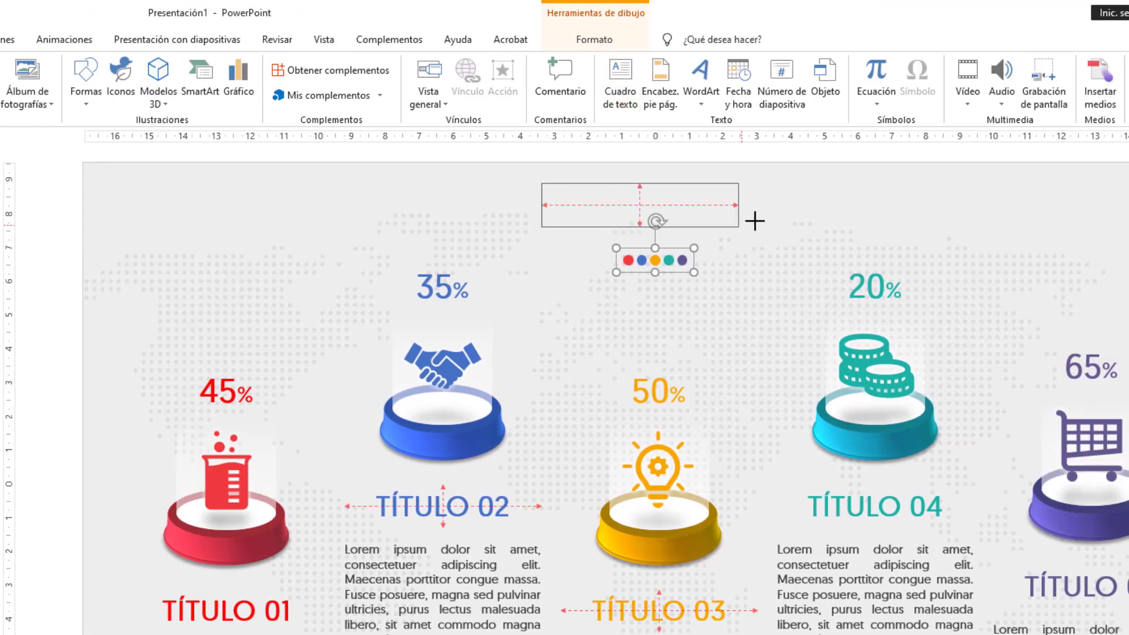
{"action": "type", "text": "info"}
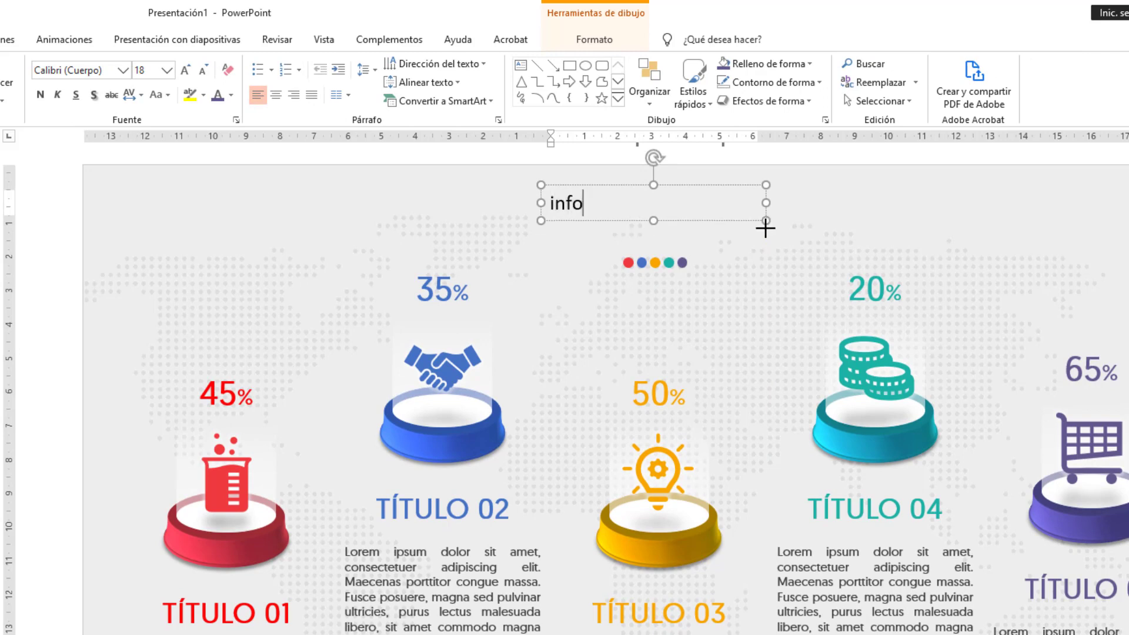
{"action": "type", "text": "gra"}
{"action": "key", "text": "BackSpace"}
{"action": "key", "text": "BackSpace"}
{"action": "key", "text": "BackSpace"}
{"action": "type", "text": "INFOGRAFÍA"}
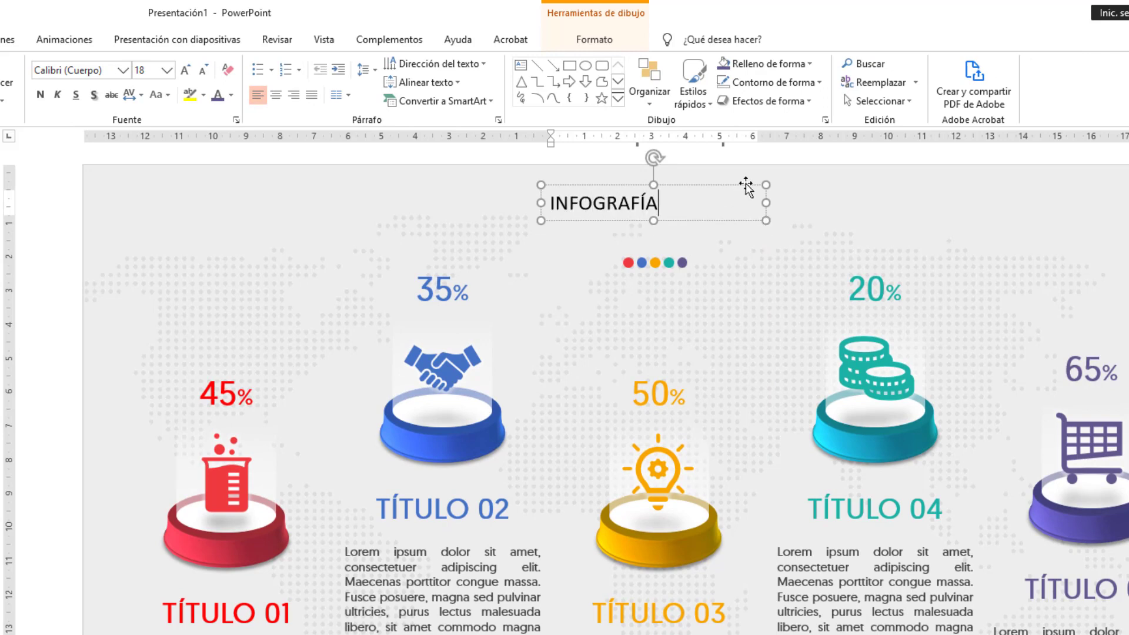
{"action": "left_click", "coordinate": [742, 185]}
Centre the heading text, set it to Geomanist 32 pt, and widen its box
{"action": "left_click", "coordinate": [479, 98]}
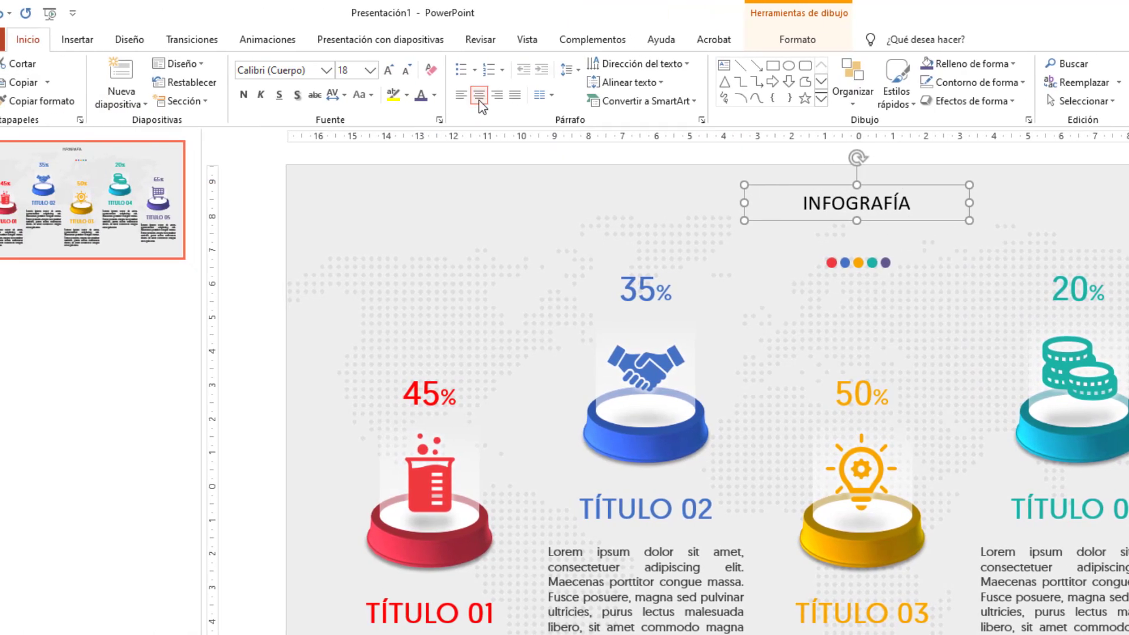
{"action": "left_click", "coordinate": [327, 70]}
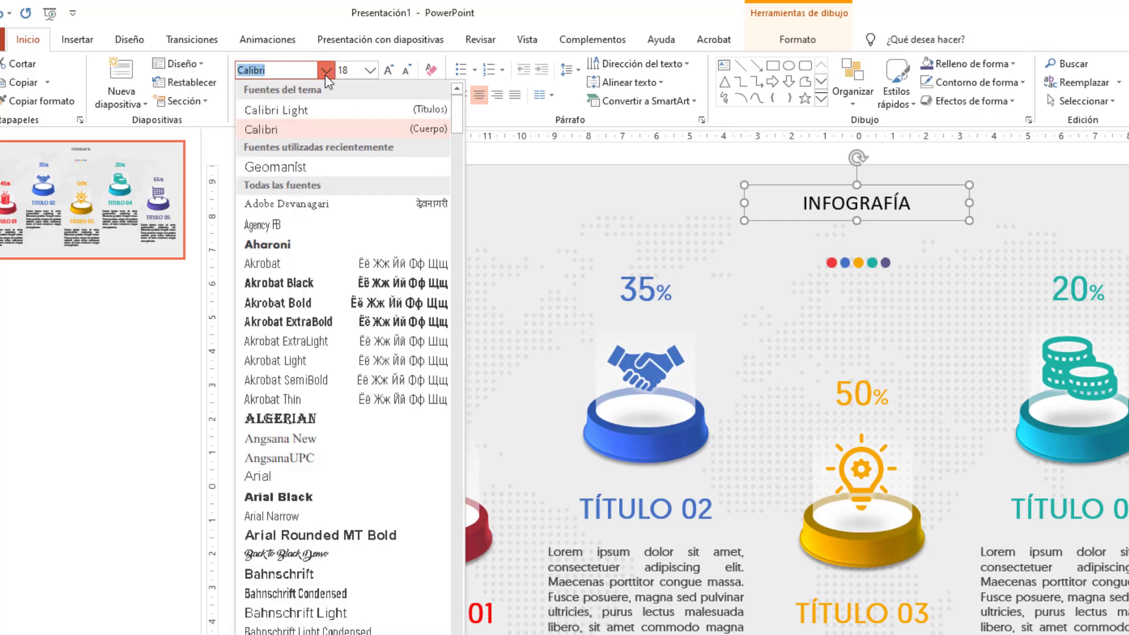
{"action": "left_click", "coordinate": [284, 167]}
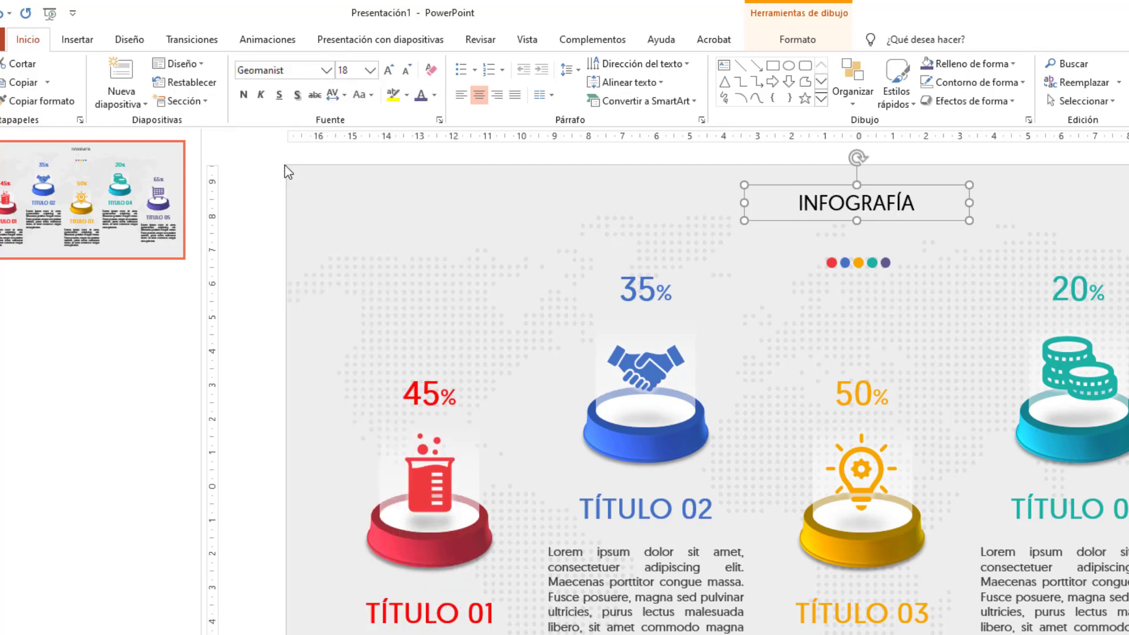
{"action": "left_click", "coordinate": [371, 71]}
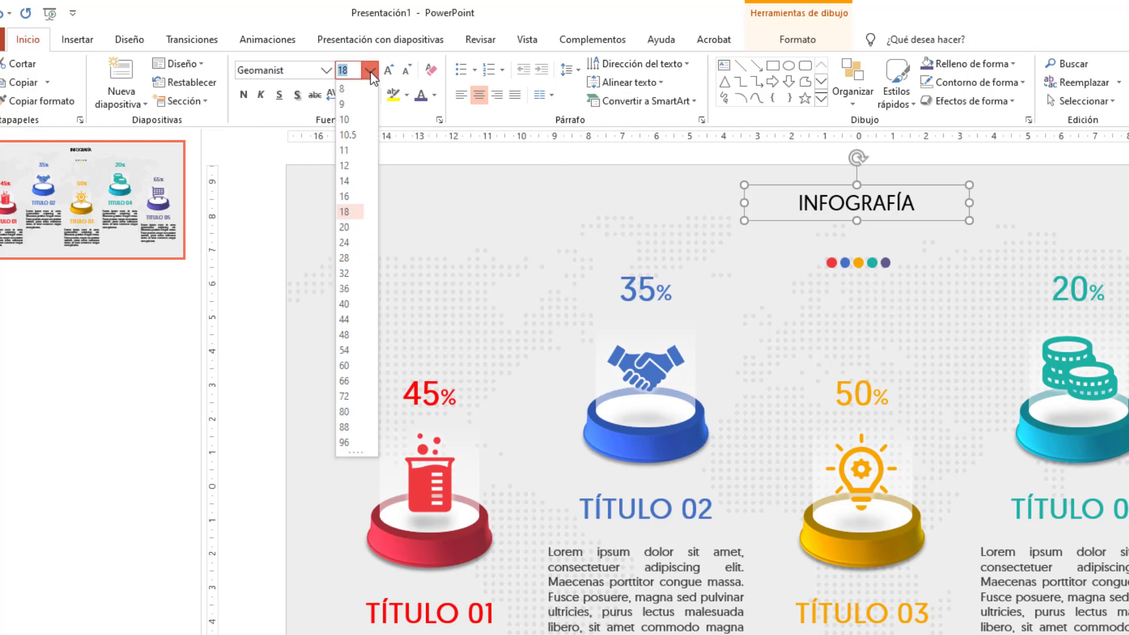
{"action": "left_click", "coordinate": [347, 272]}
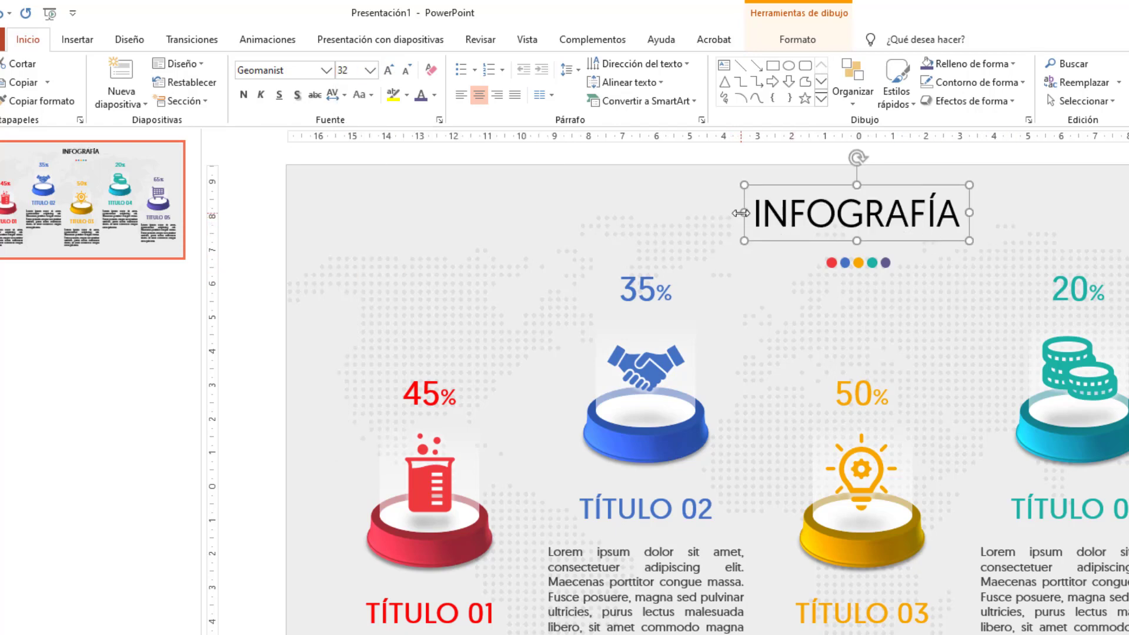
{"action": "left_click_drag", "start_coordinate": [743, 213], "coordinate": [728, 213]}
{"action": "left_click_drag", "start_coordinate": [973, 212], "coordinate": [976, 212]}
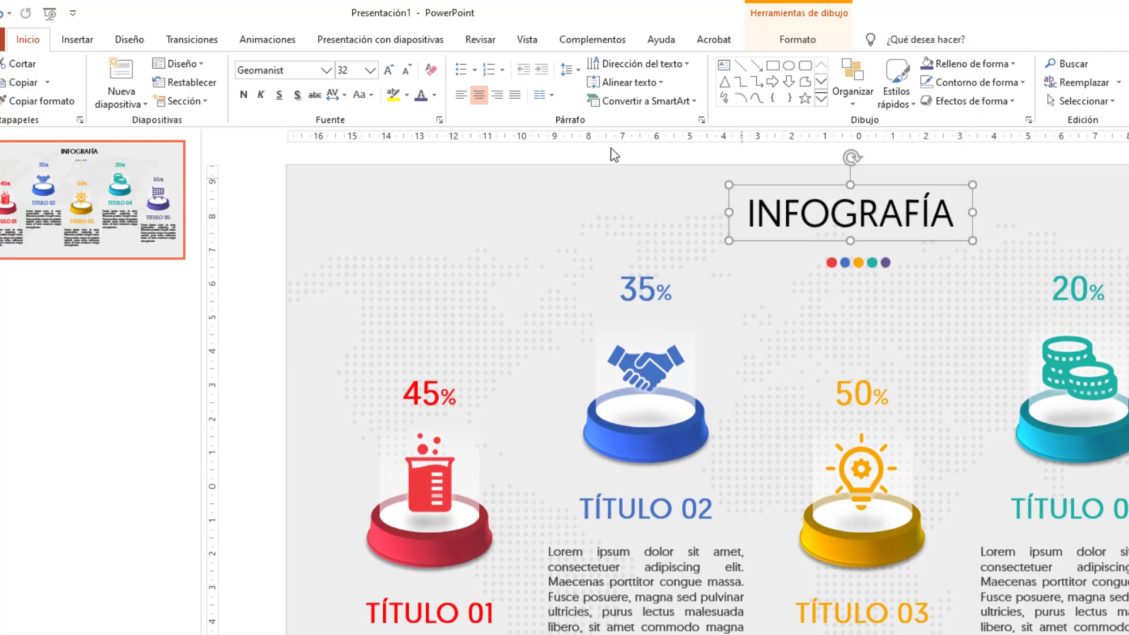
Colour the heading dark grey and make the letters INFO bold
{"action": "left_click", "coordinate": [436, 98]}
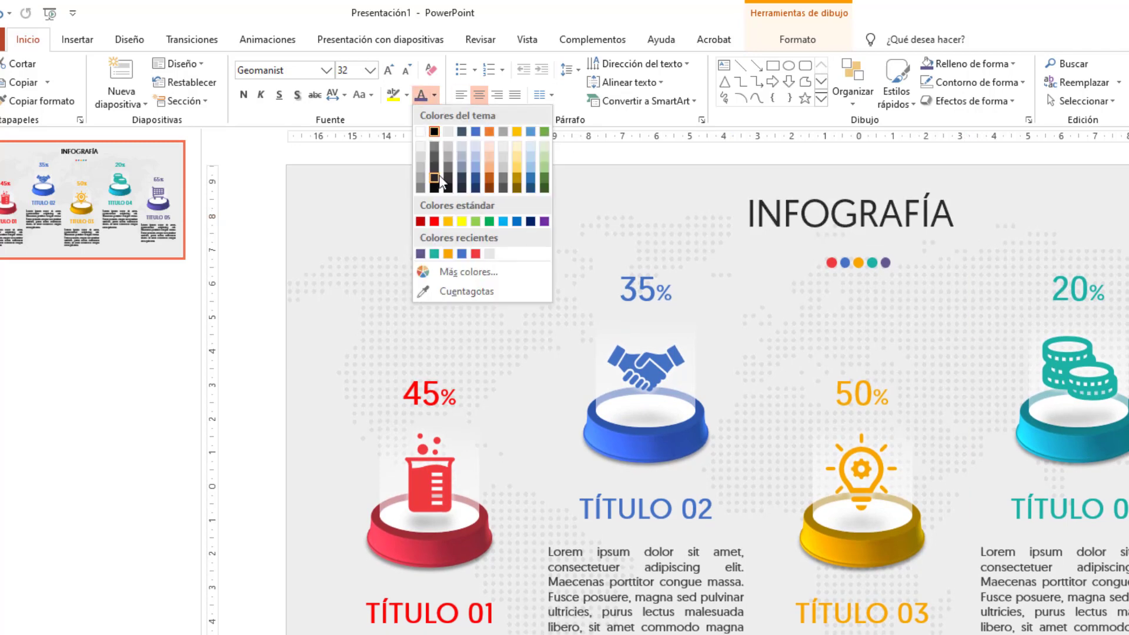
{"action": "left_click", "coordinate": [435, 169]}
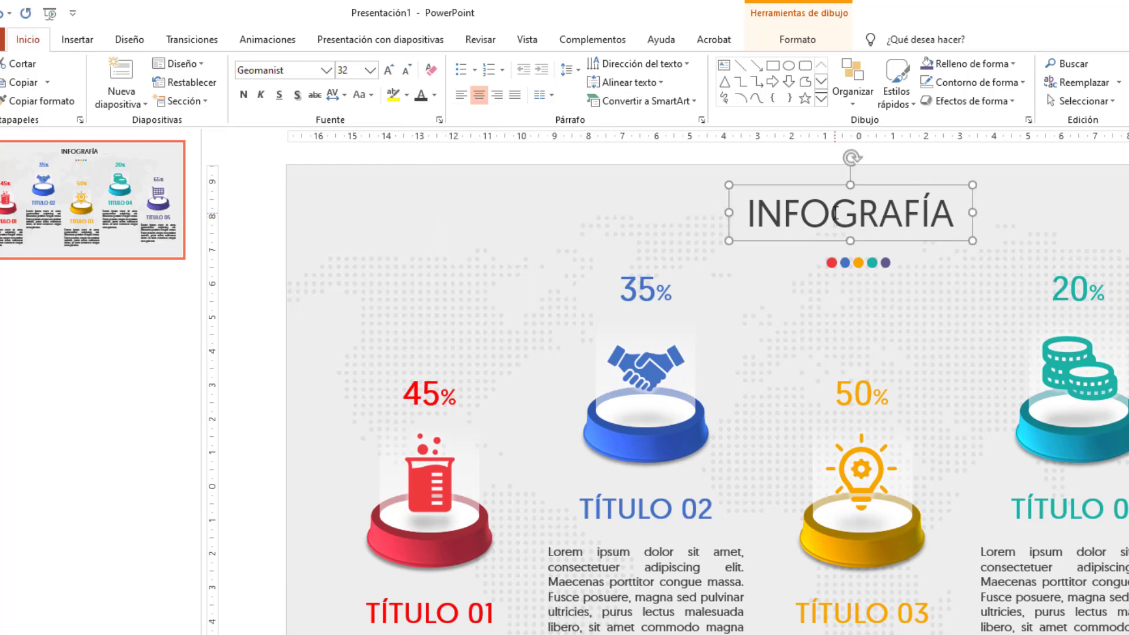
{"action": "left_click_drag", "start_coordinate": [826, 214], "coordinate": [745, 218]}
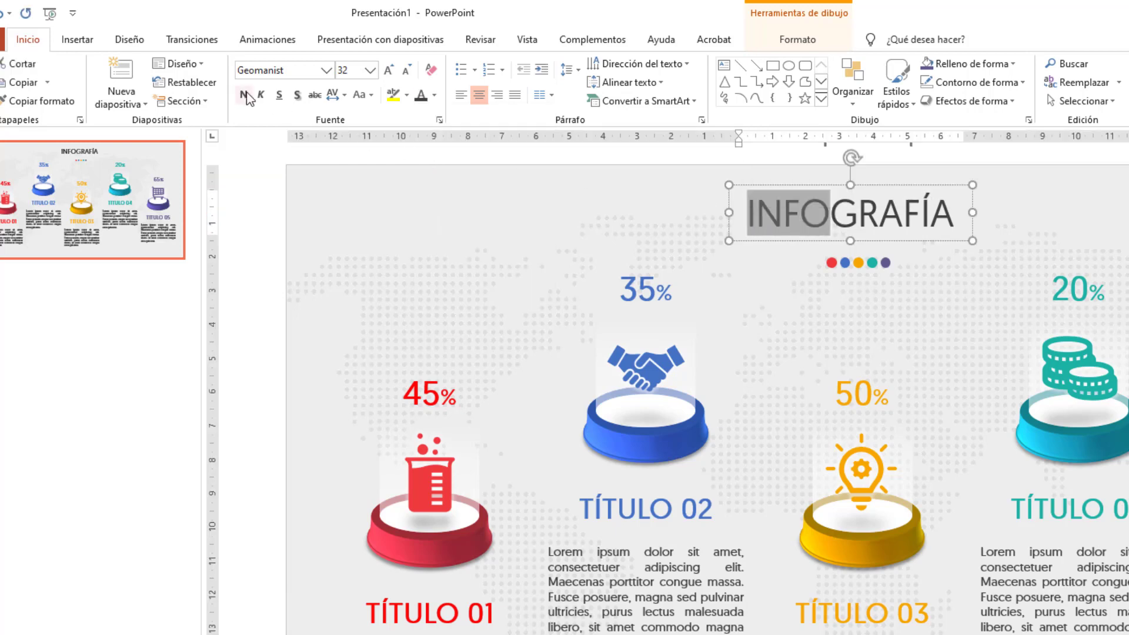
{"action": "left_click", "coordinate": [999, 209]}
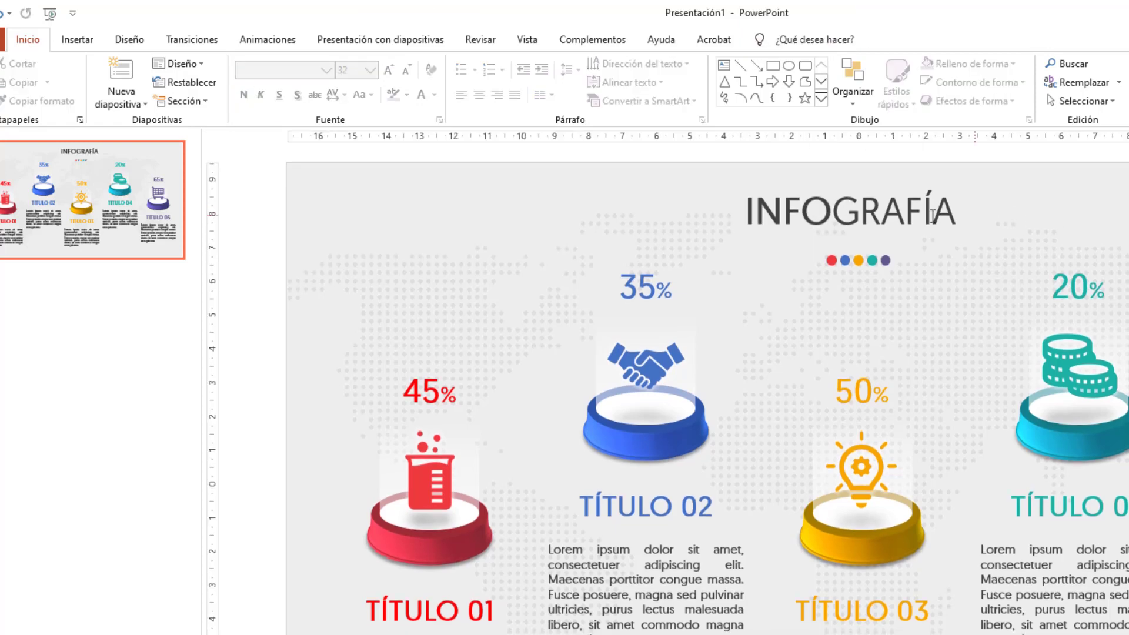
Centre the heading box horizontally on the slide and present the slide full-screen
{"action": "left_click", "coordinate": [914, 217]}
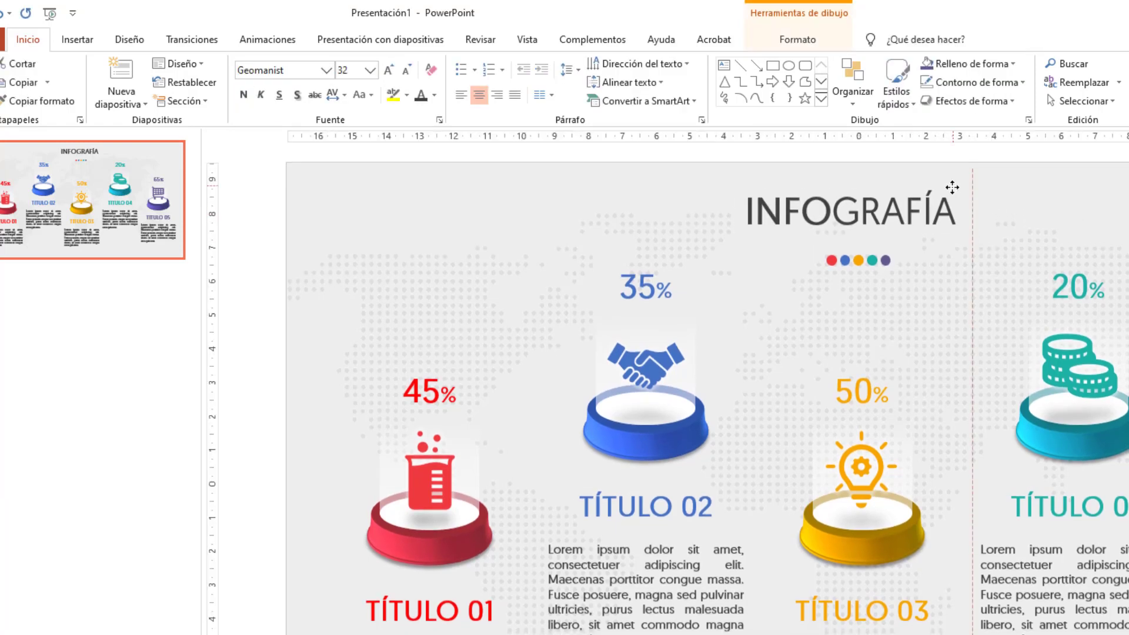
{"action": "left_click_drag", "start_coordinate": [952, 191], "coordinate": [920, 191]}
{"action": "left_click", "coordinate": [803, 45]}
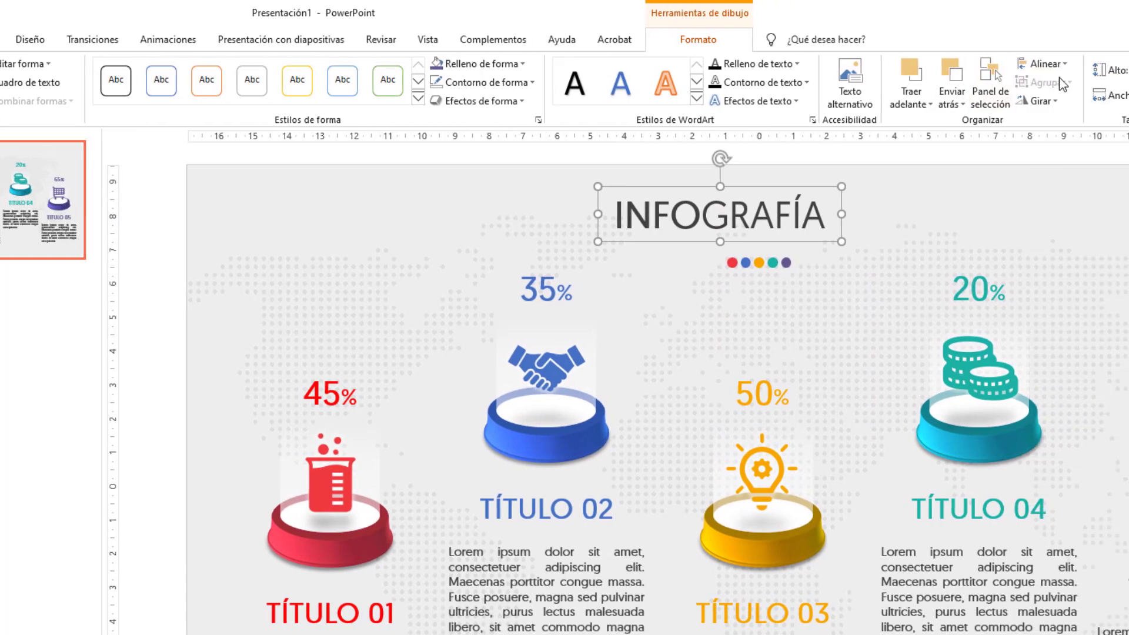
{"action": "left_click", "coordinate": [880, 63]}
{"action": "left_click", "coordinate": [908, 105]}
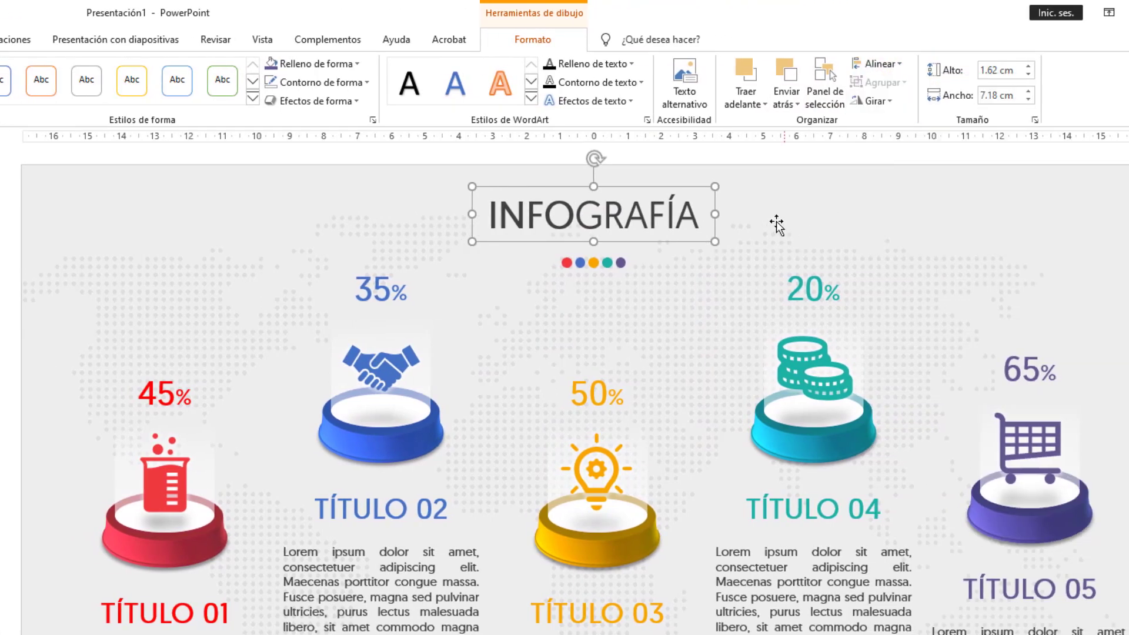
{"action": "left_click", "coordinate": [835, 188]}
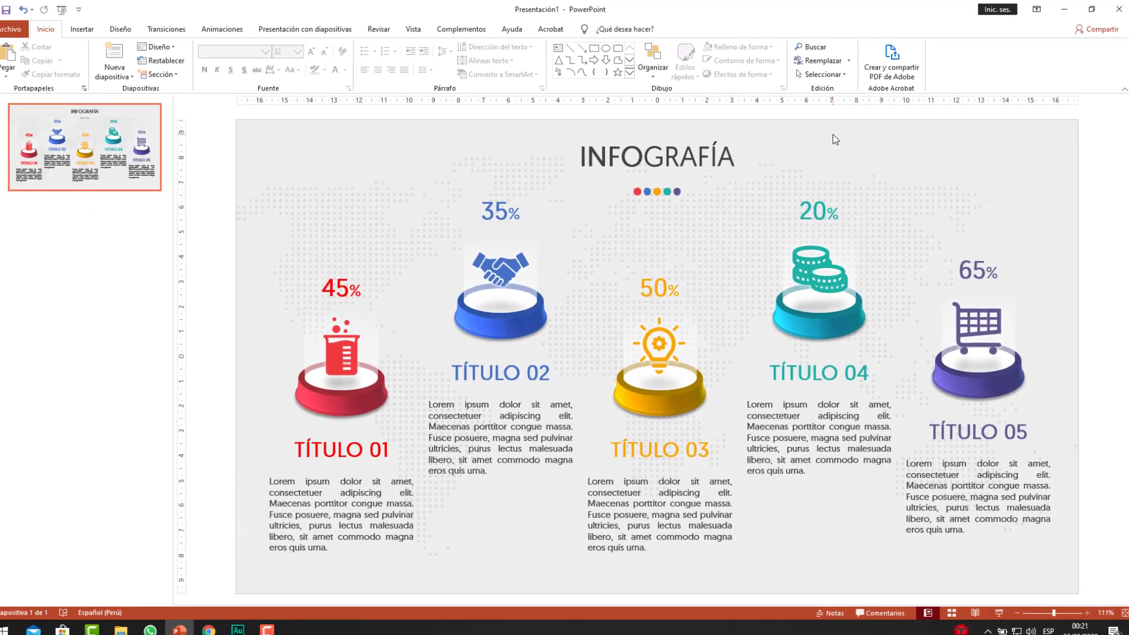
{"action": "key", "text": "F5"}
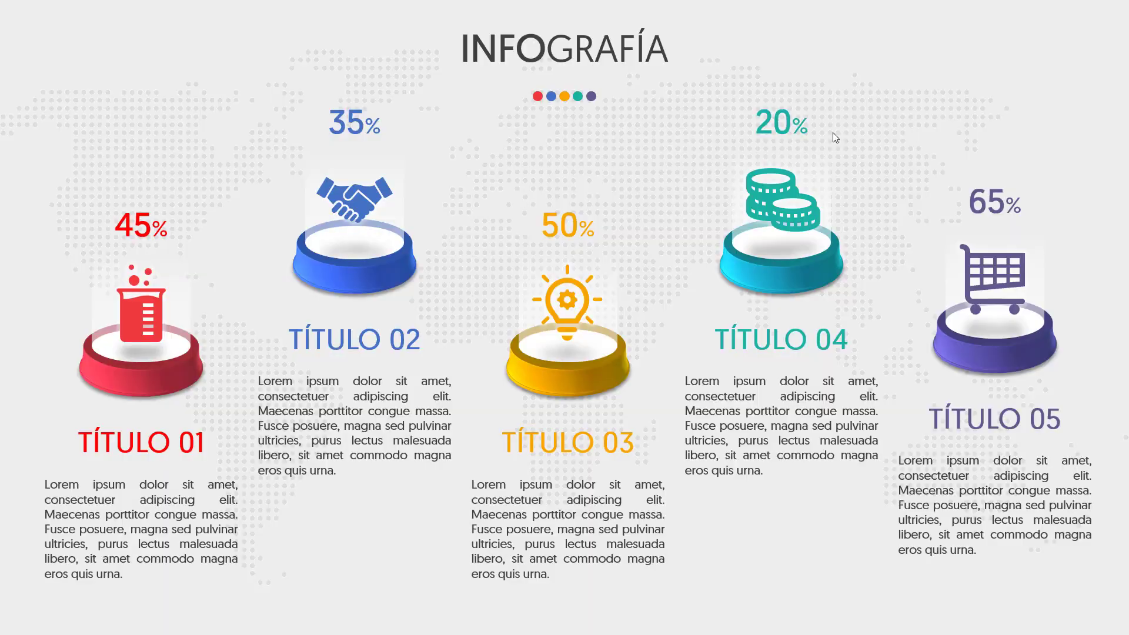